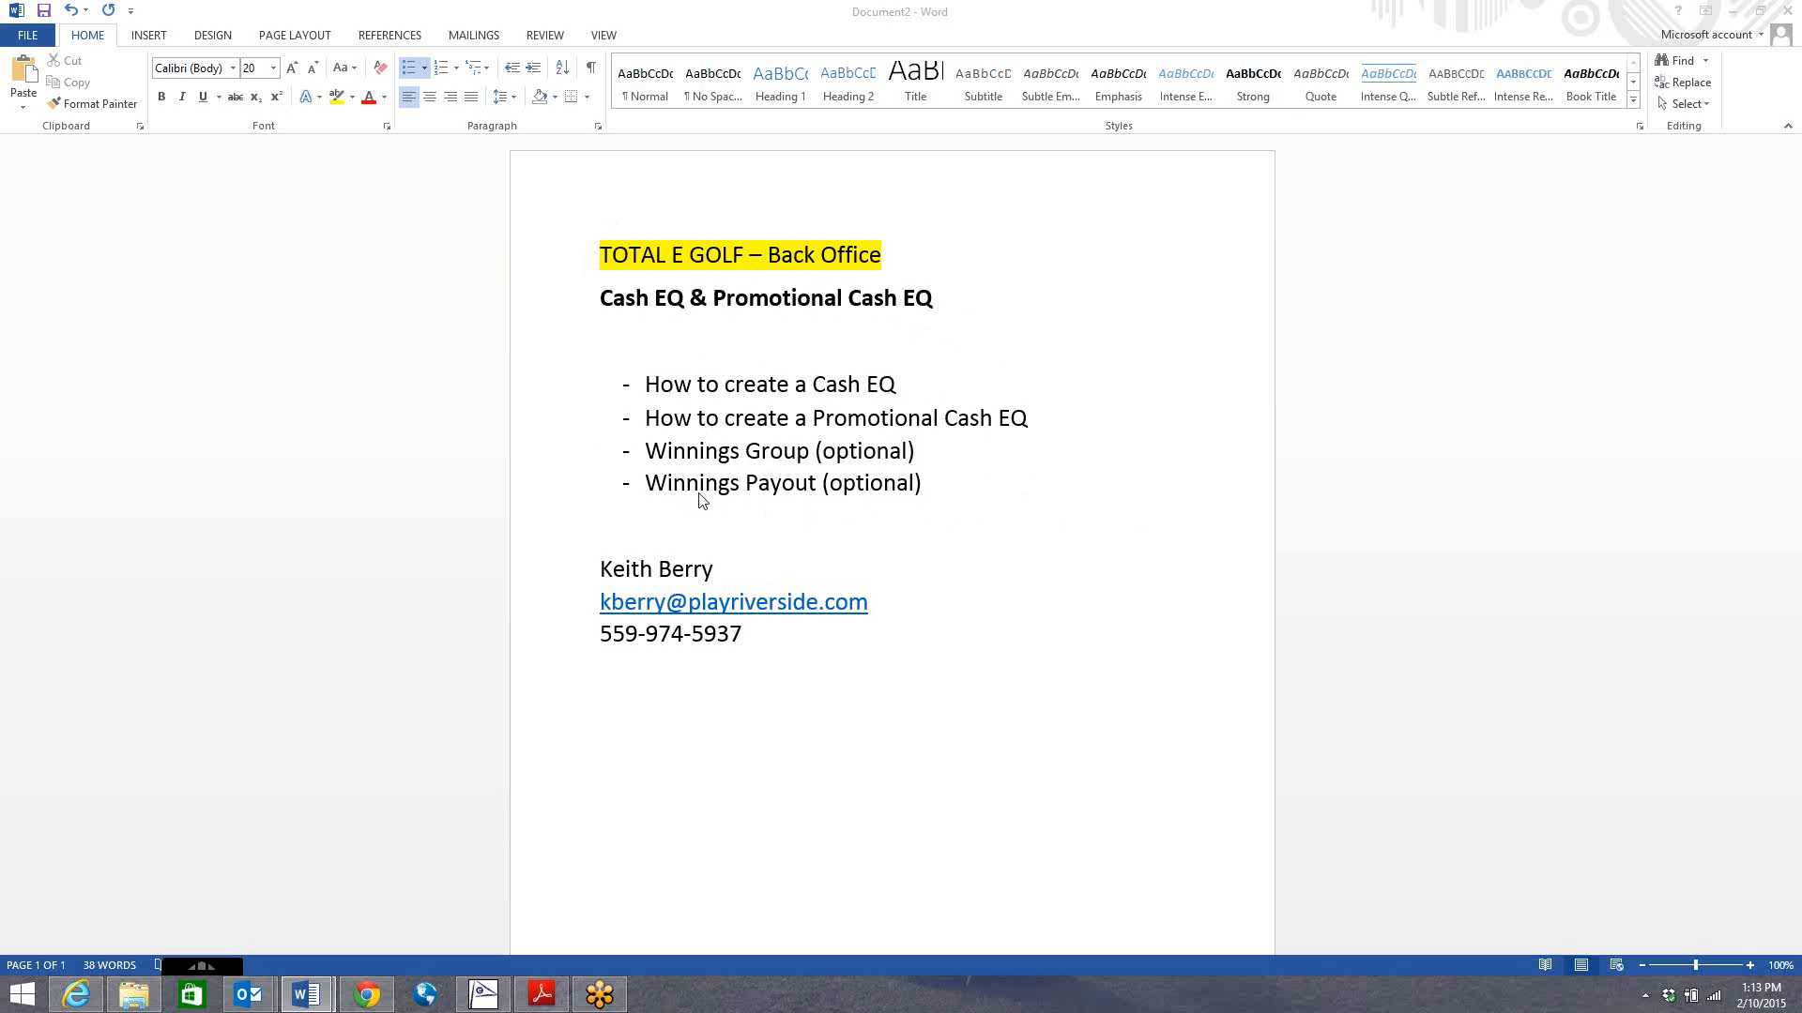
Switch from Word to Total e Golf and show Marketing's Cash Equivalent Promotional options (Virtual, Slip).
click(498, 996)
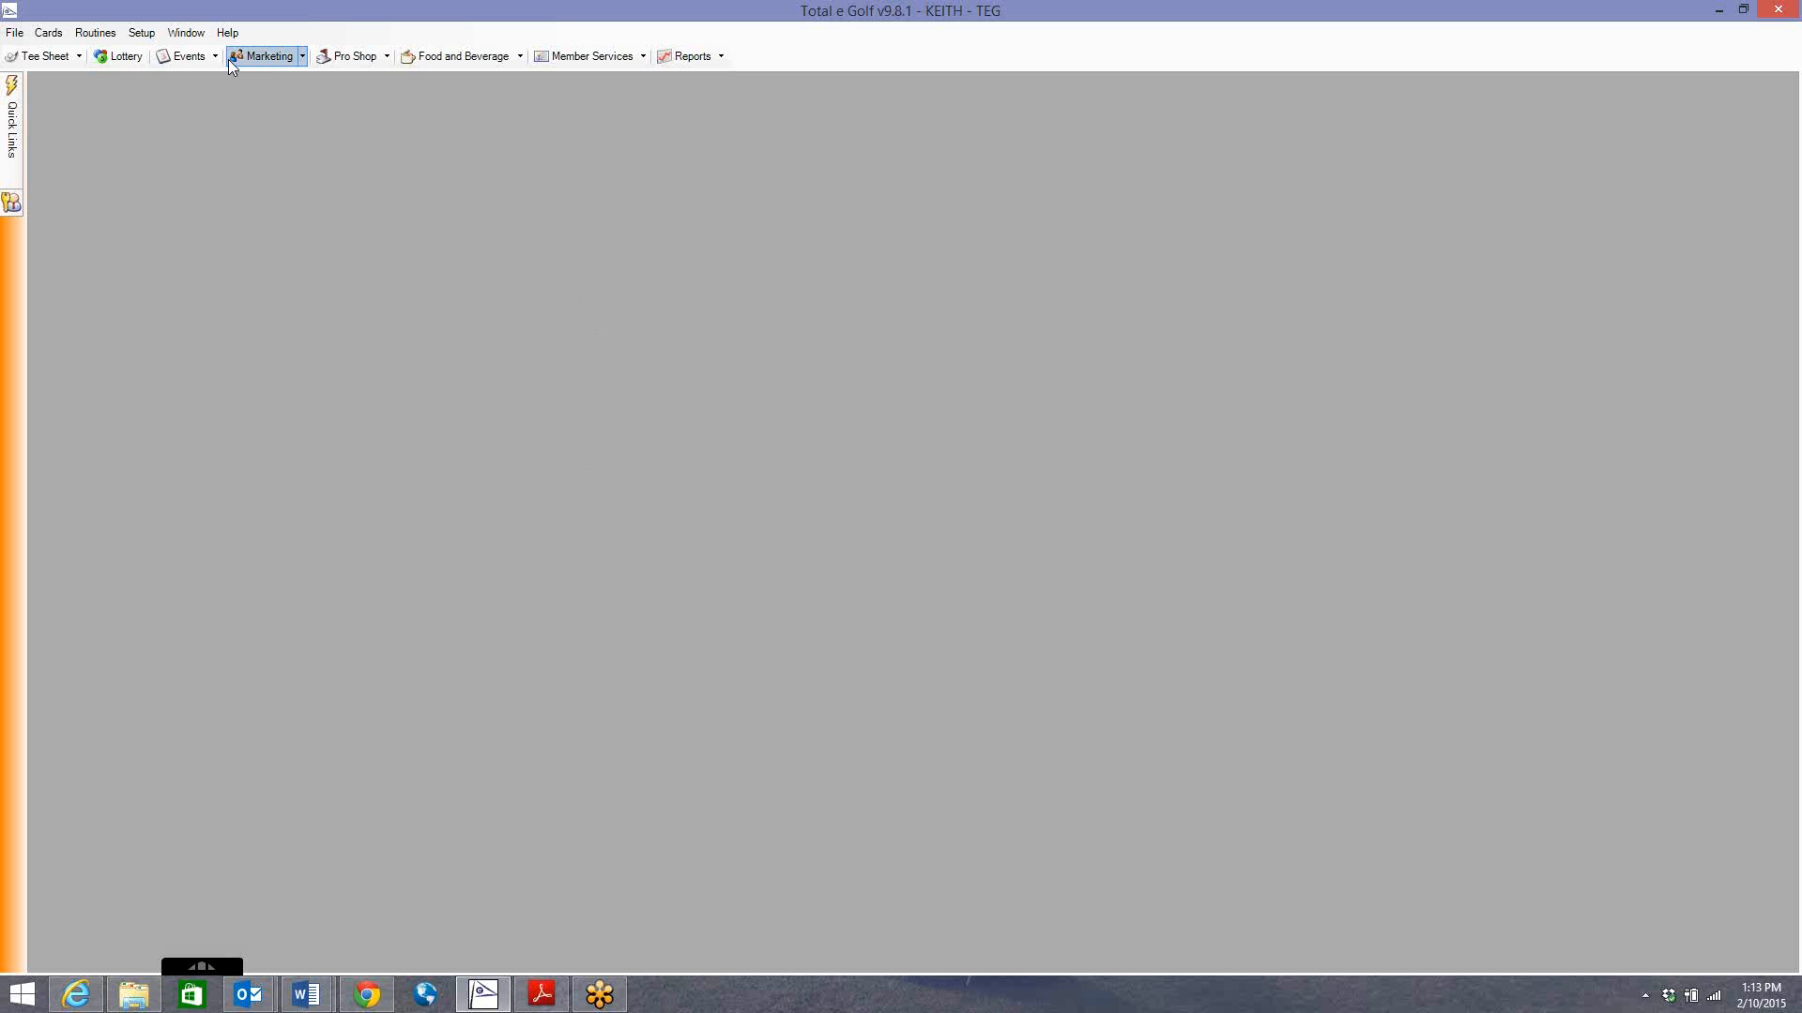
click(263, 60)
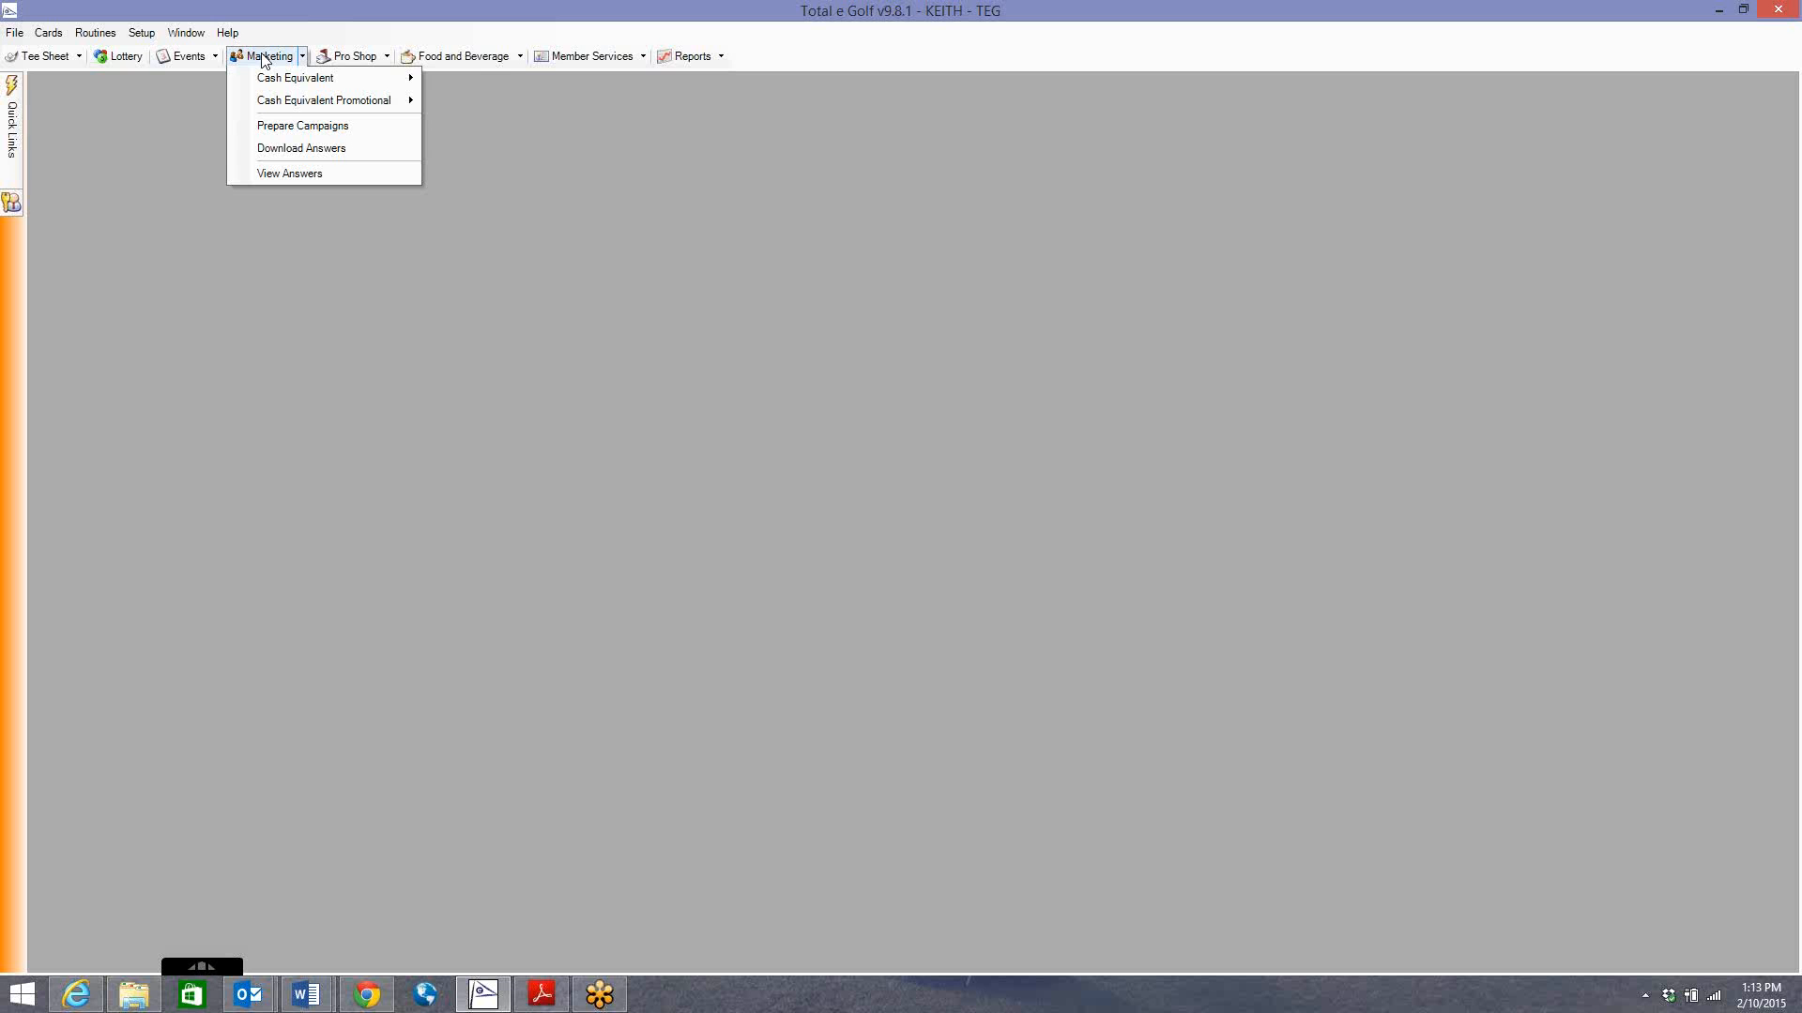
mouse_move(269, 86)
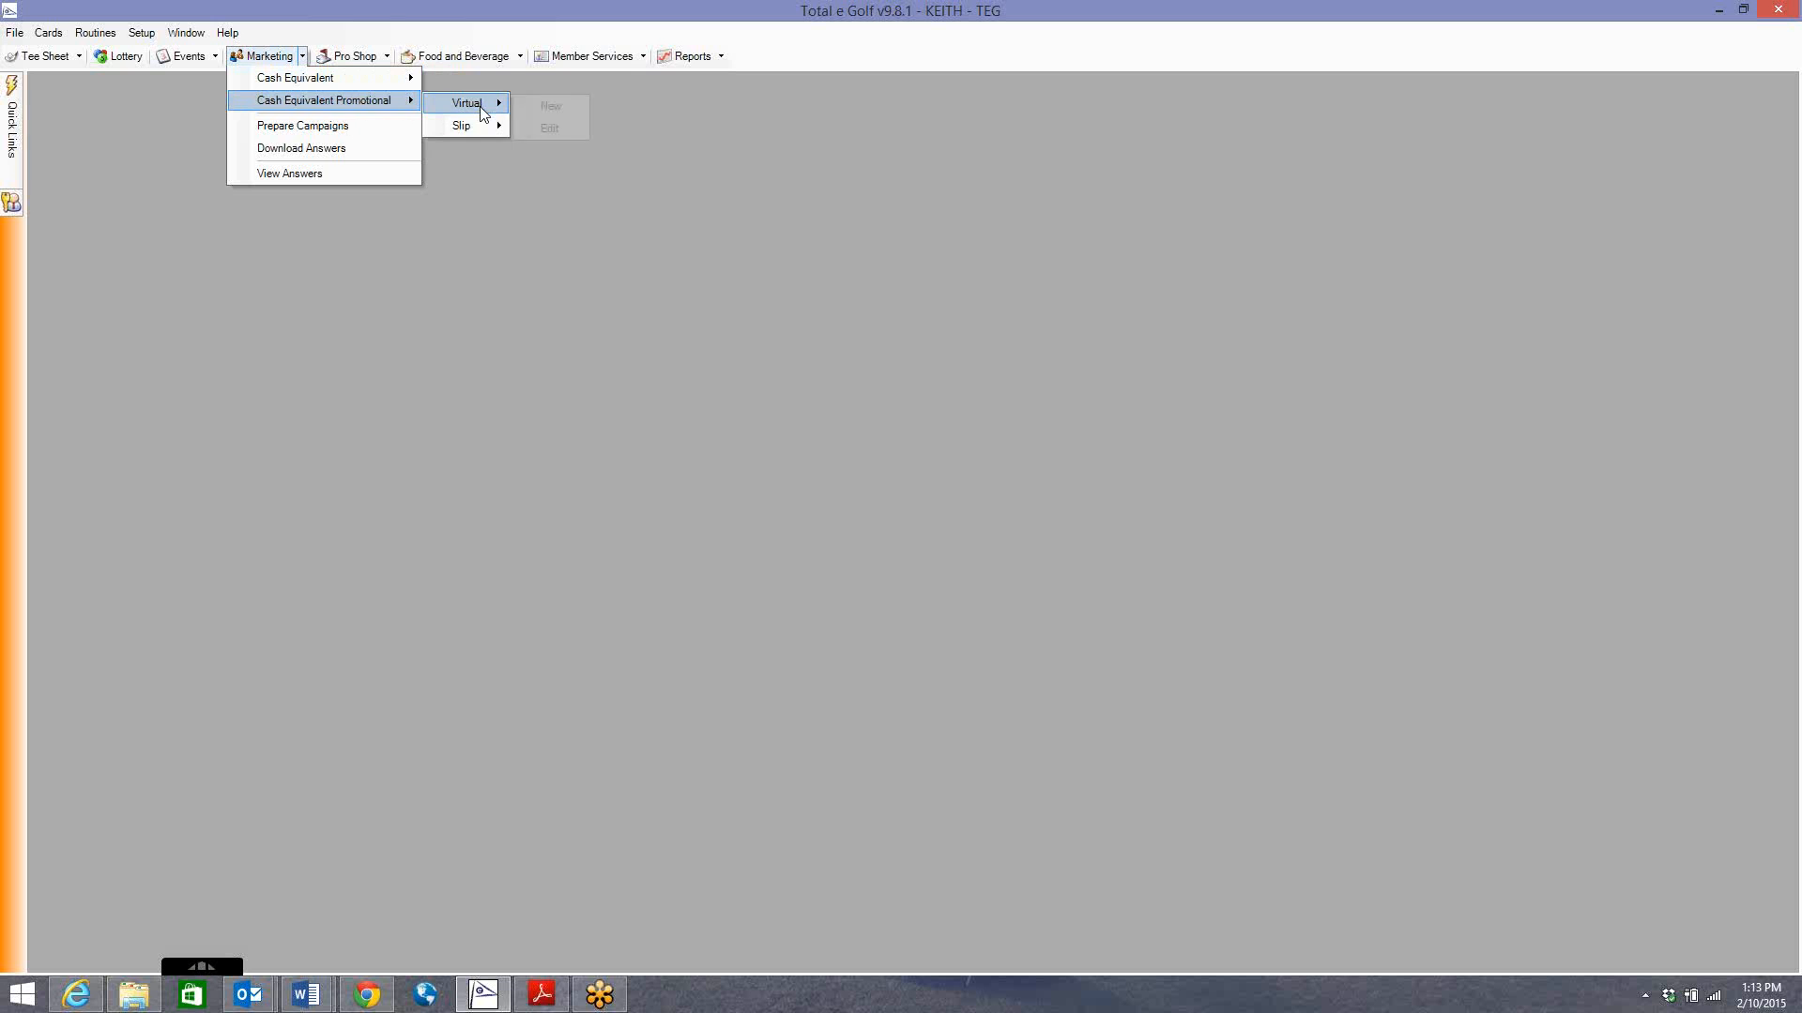
mouse_move(477, 110)
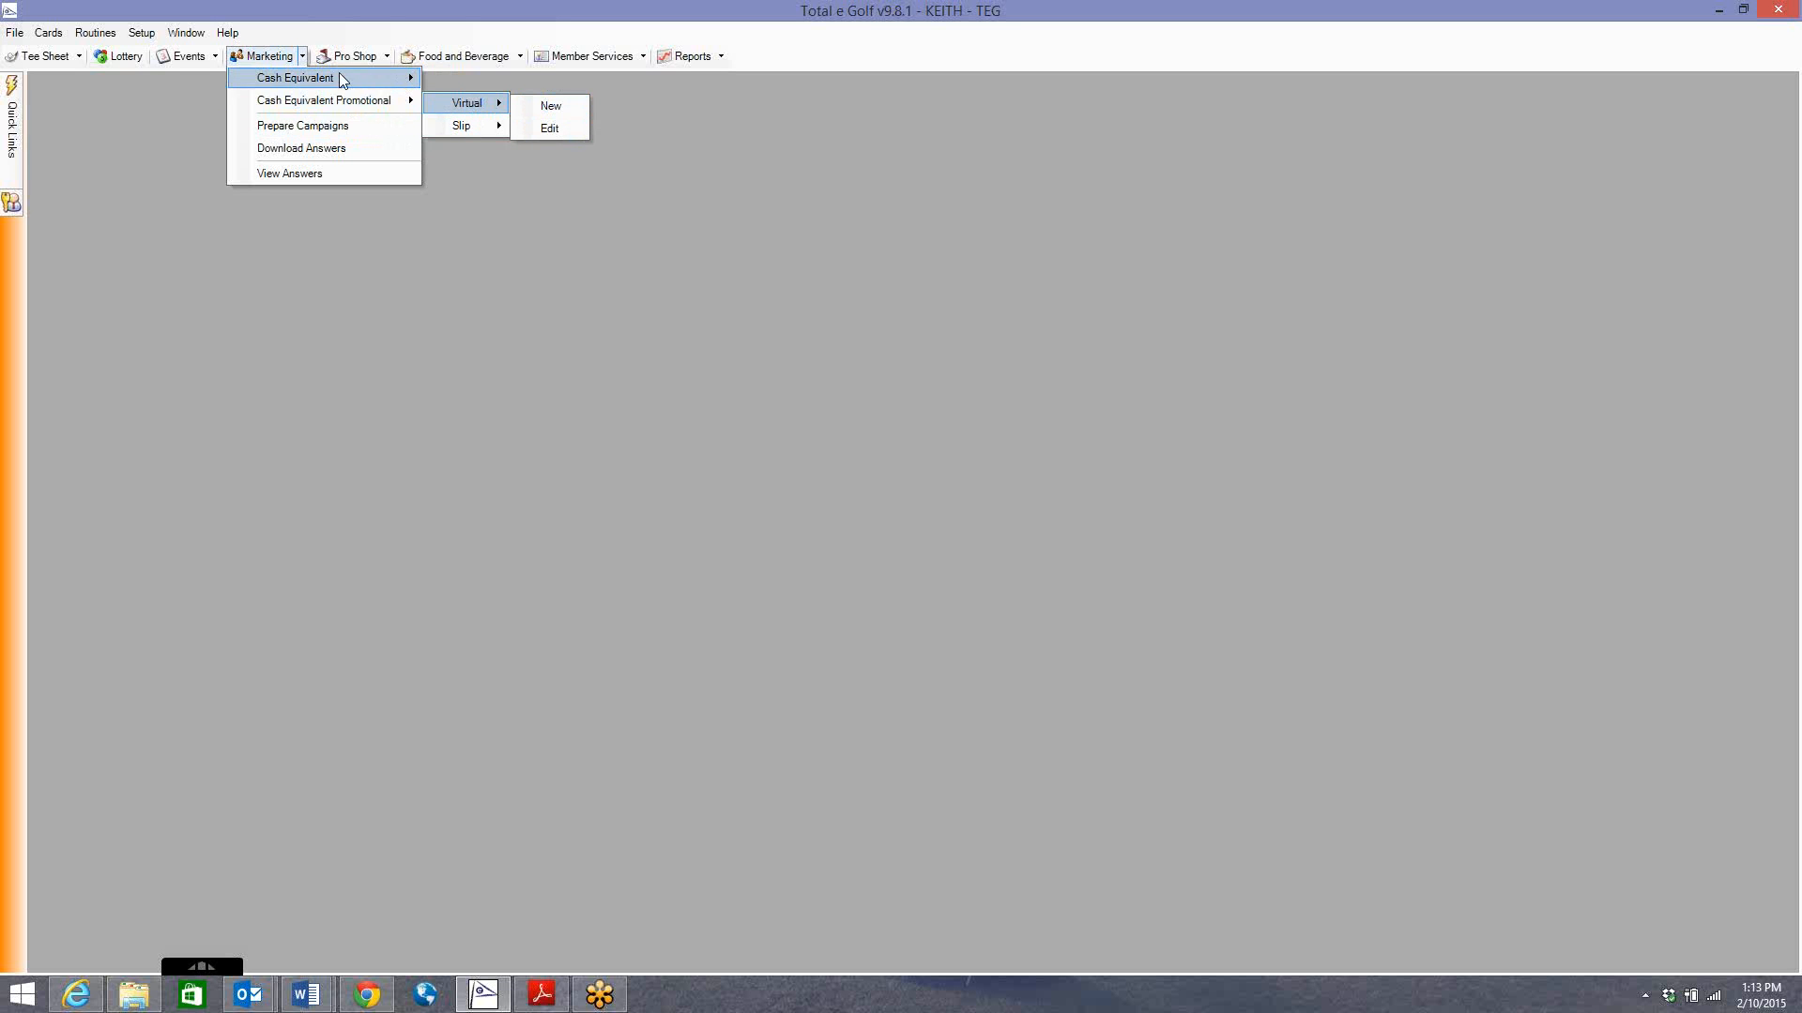
click(176, 110)
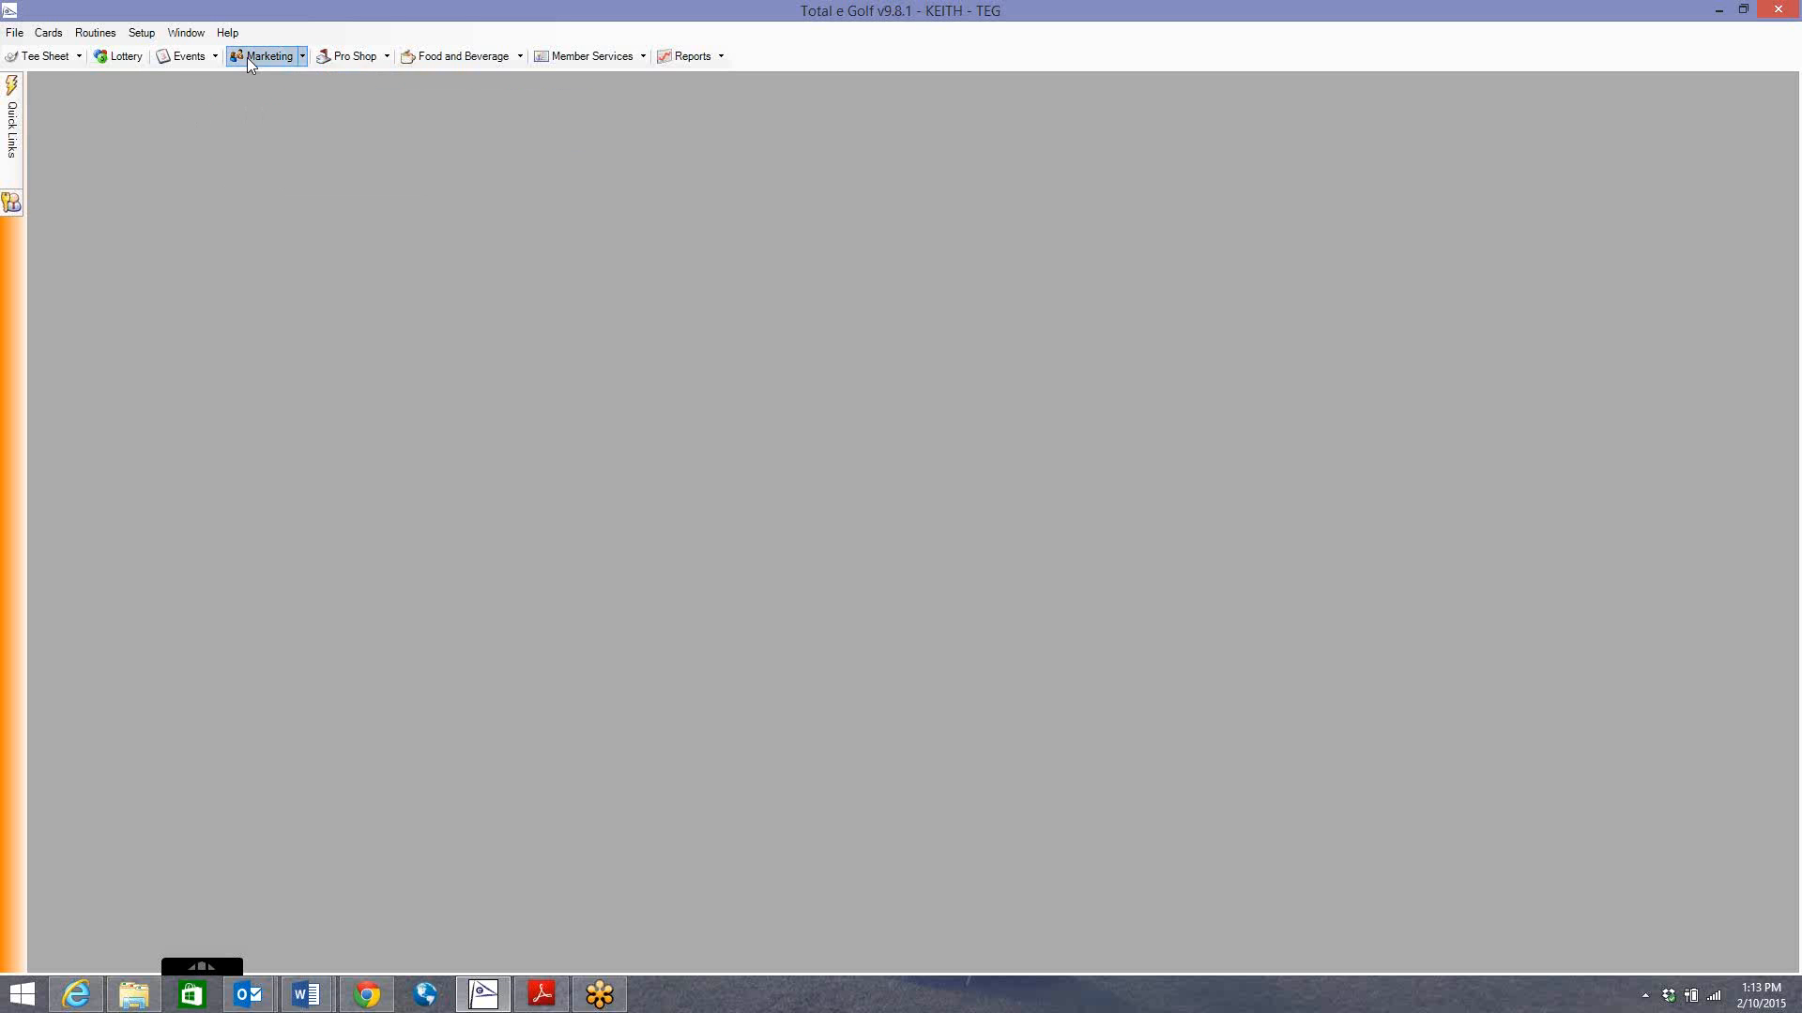
click(301, 59)
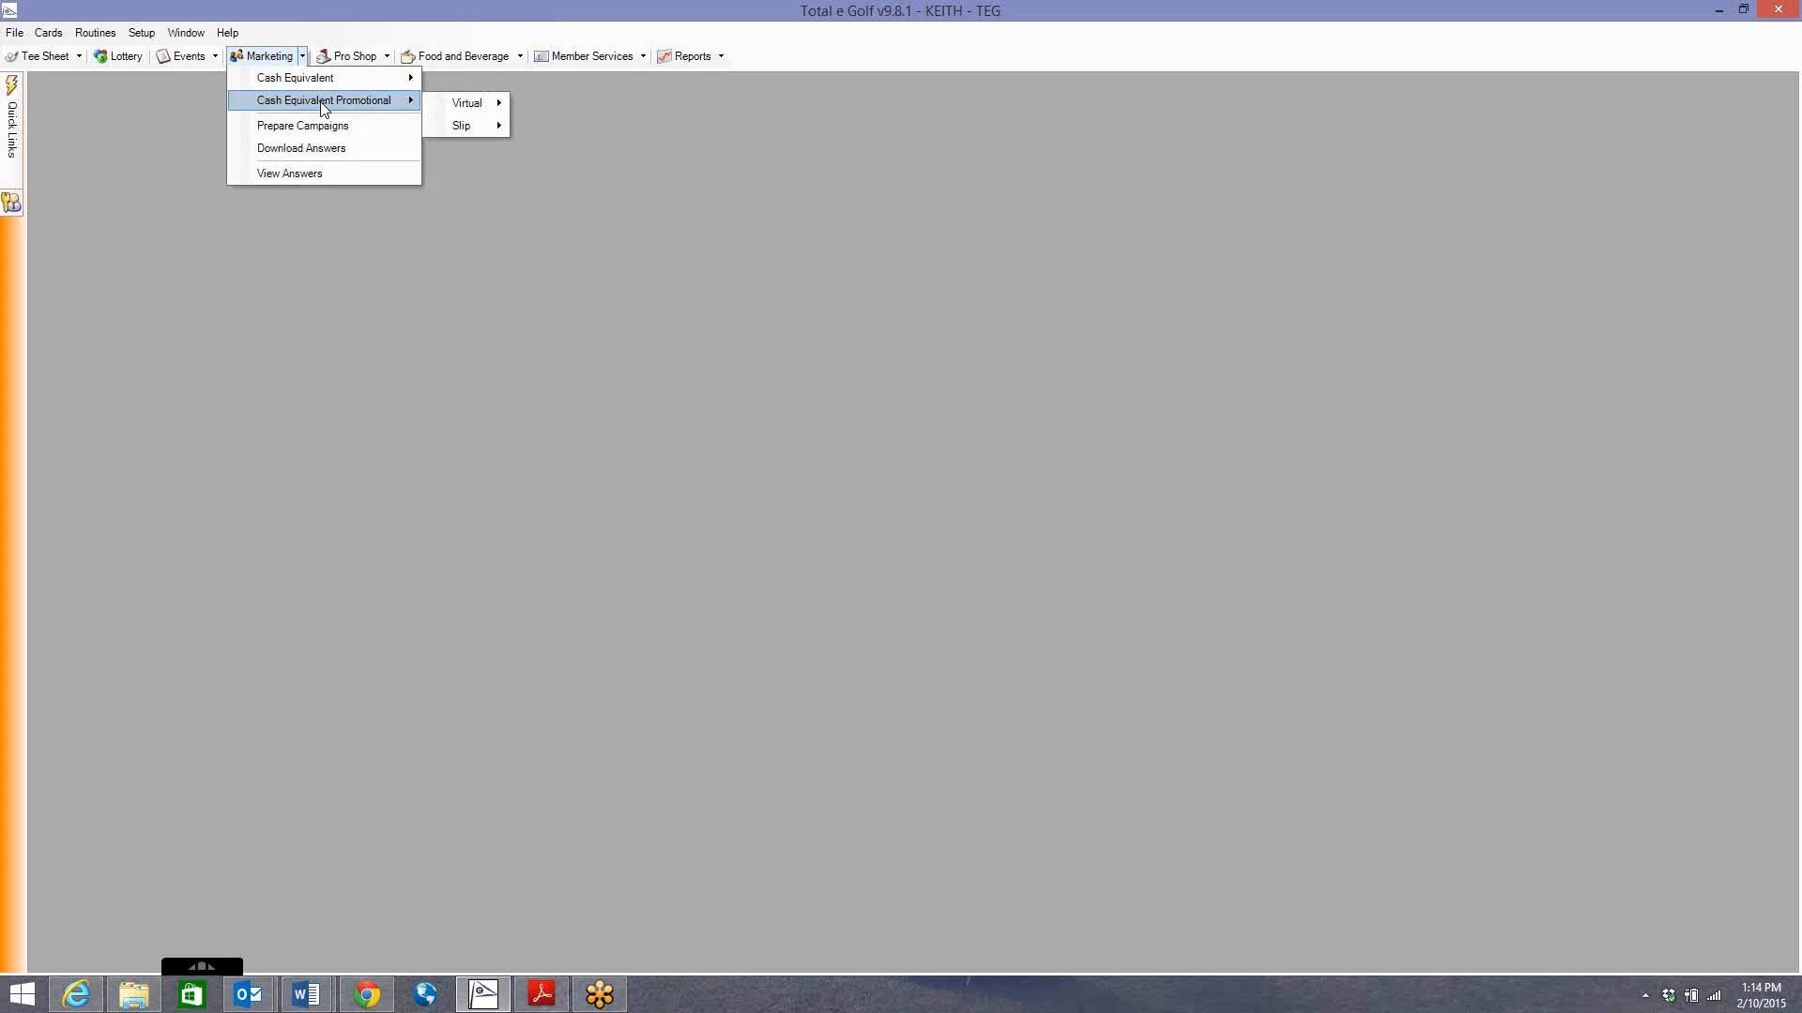
Bring up the New and Edit choices under Marketing > Cash Equivalent > Virtual.
mouse_move(351, 77)
mouse_move(435, 80)
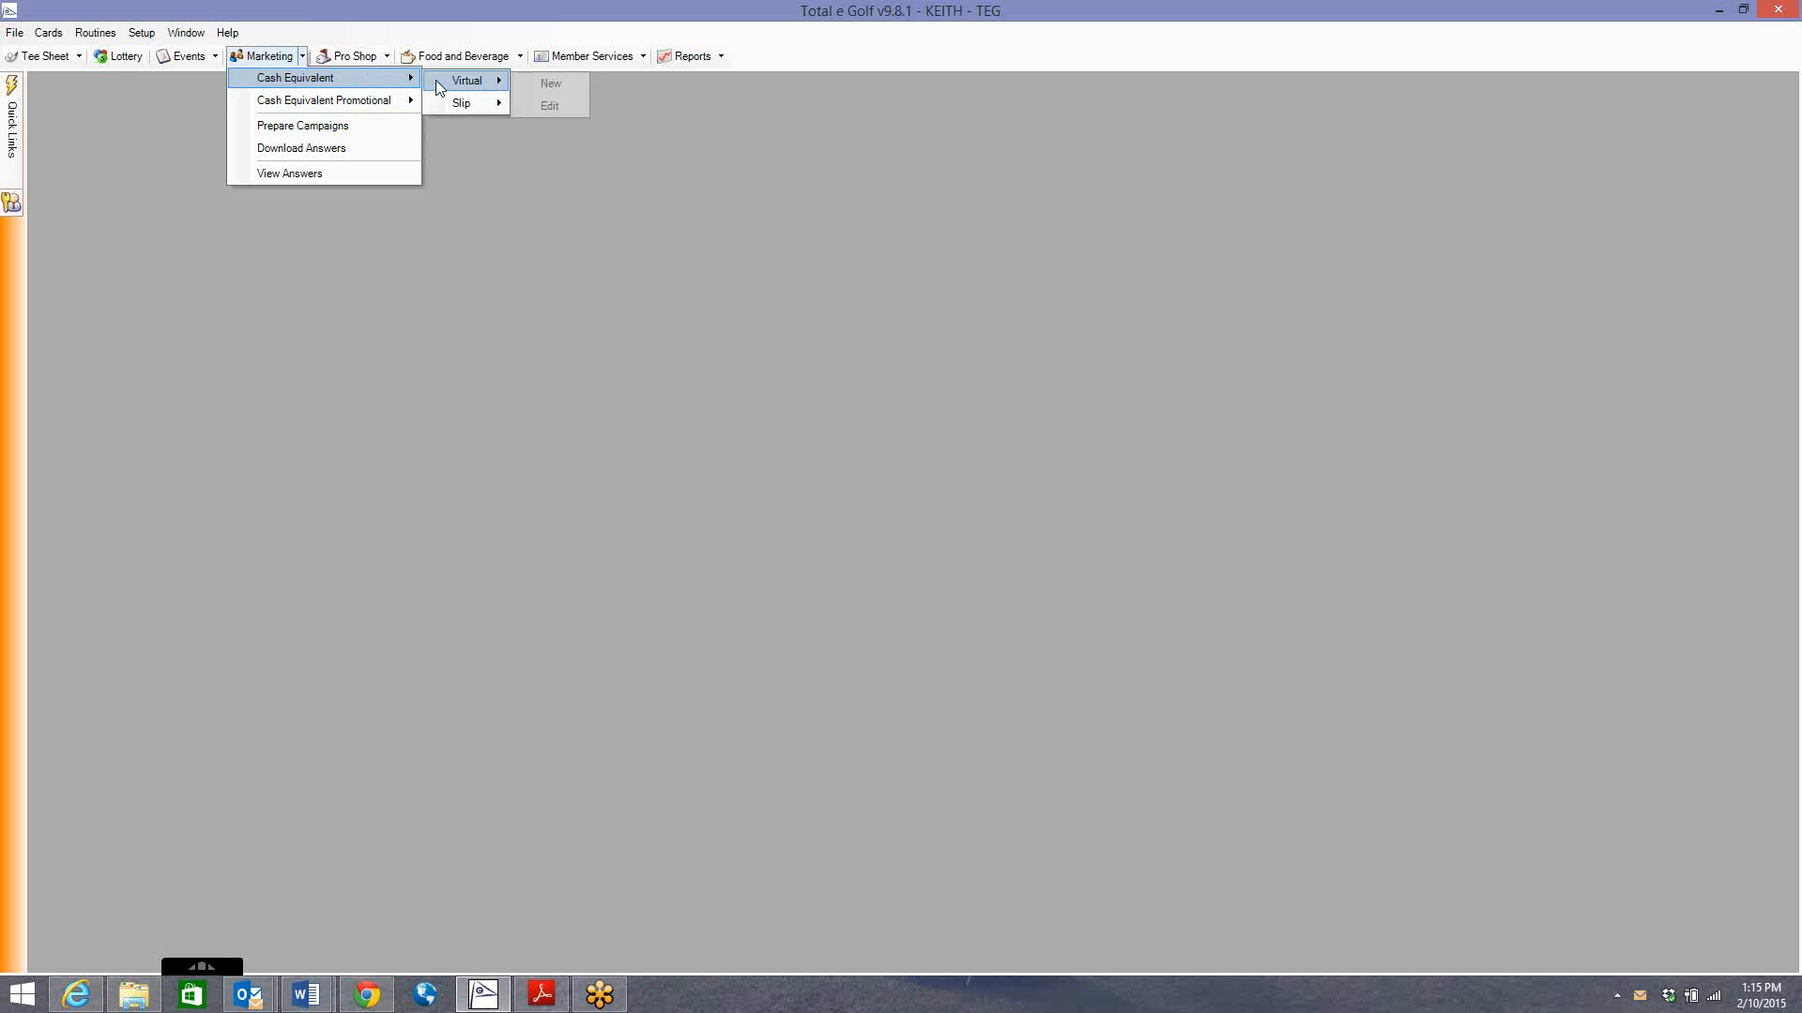
Start a new virtual cash equivalent named 'TEST CASG EQ', described 'Impossible Open for Mens Club'.
click(551, 84)
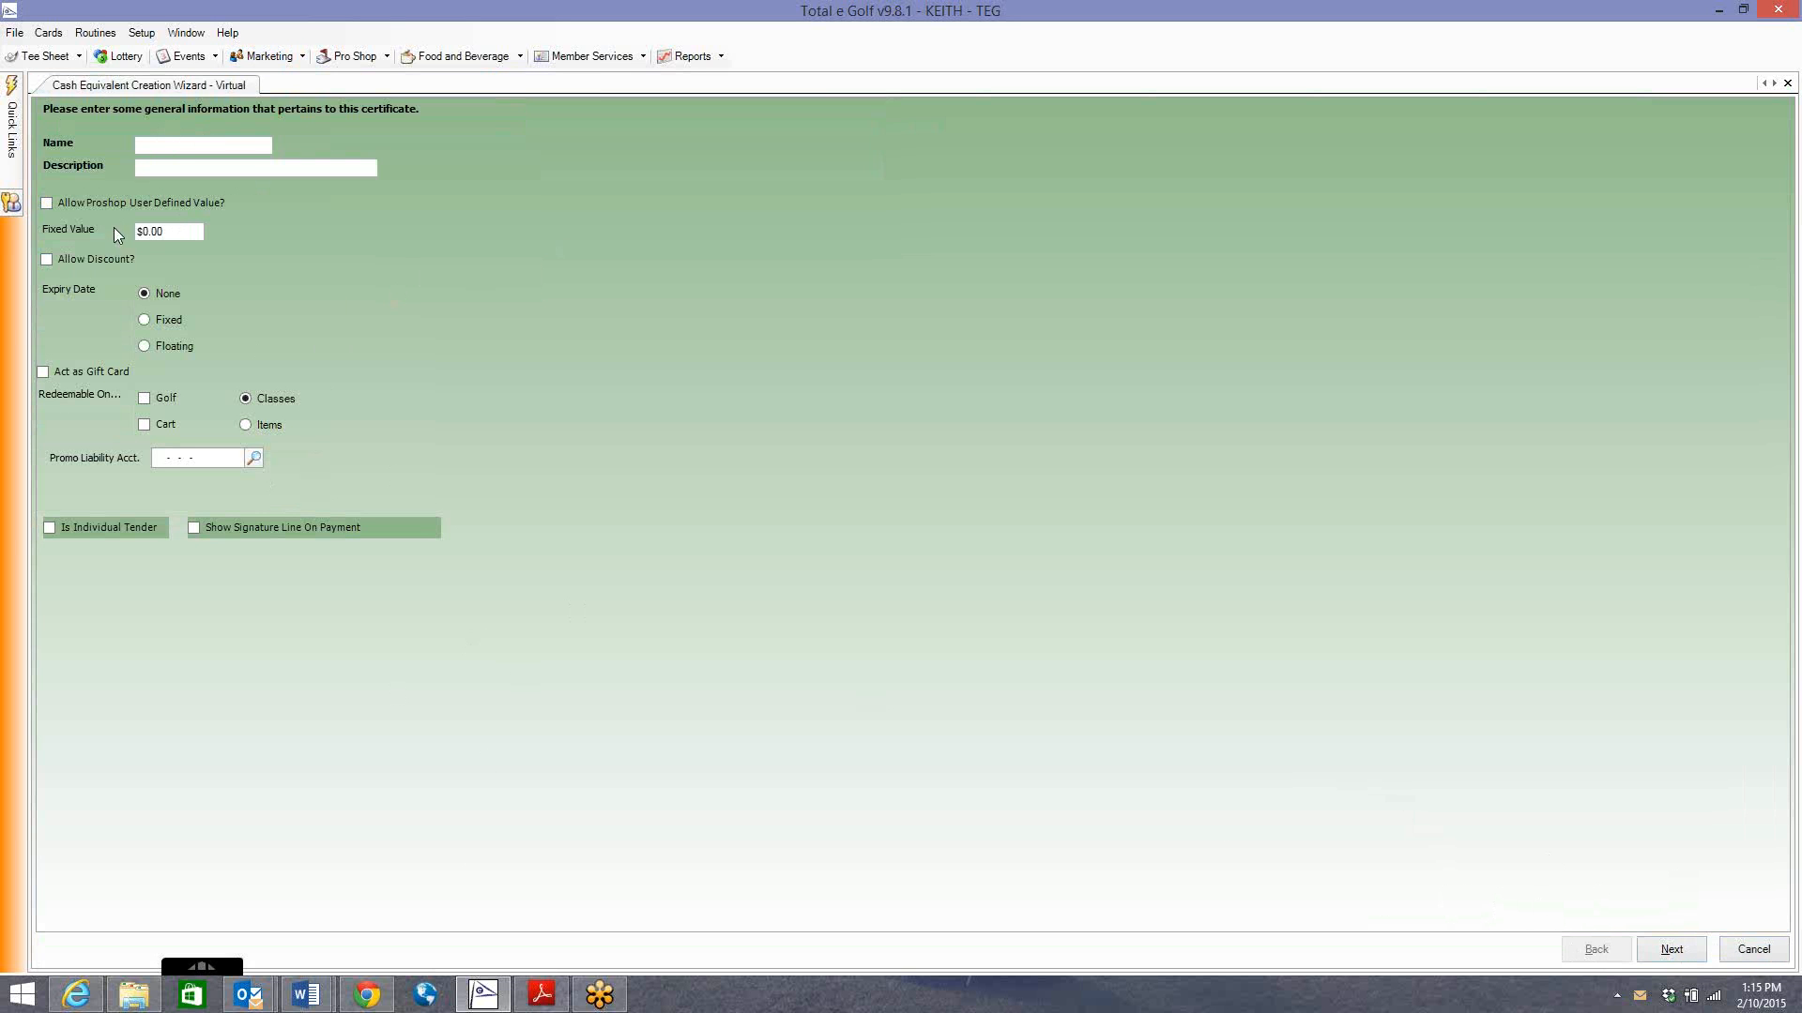
text(TEST CASG EQ)
key(Tab)
text(Imposs)
text(iv)
key(BackSpace)
text(ble OPen)
key(BackSpace)
key(BackSpace)
key(BackSpace)
text(pen for Mens Club)
Try the fixed certificate value option and clear its amount instead of using a pro-shop value.
click(88, 204)
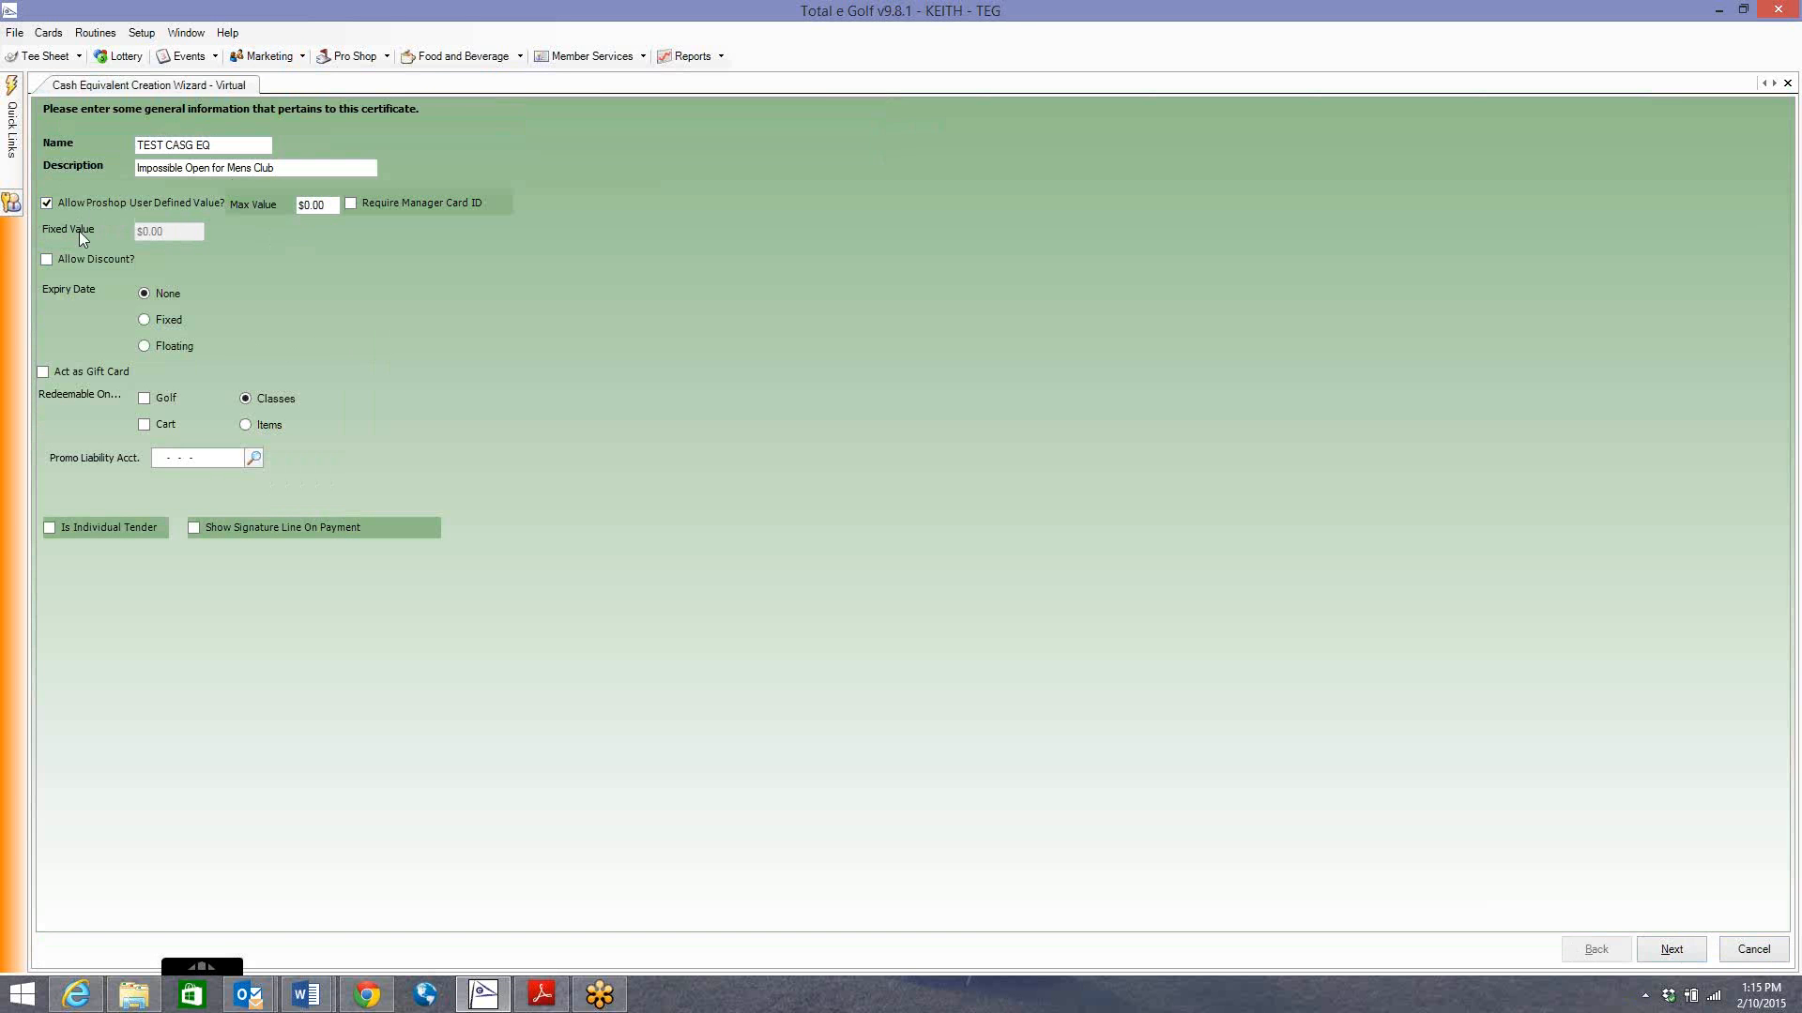
click(58, 204)
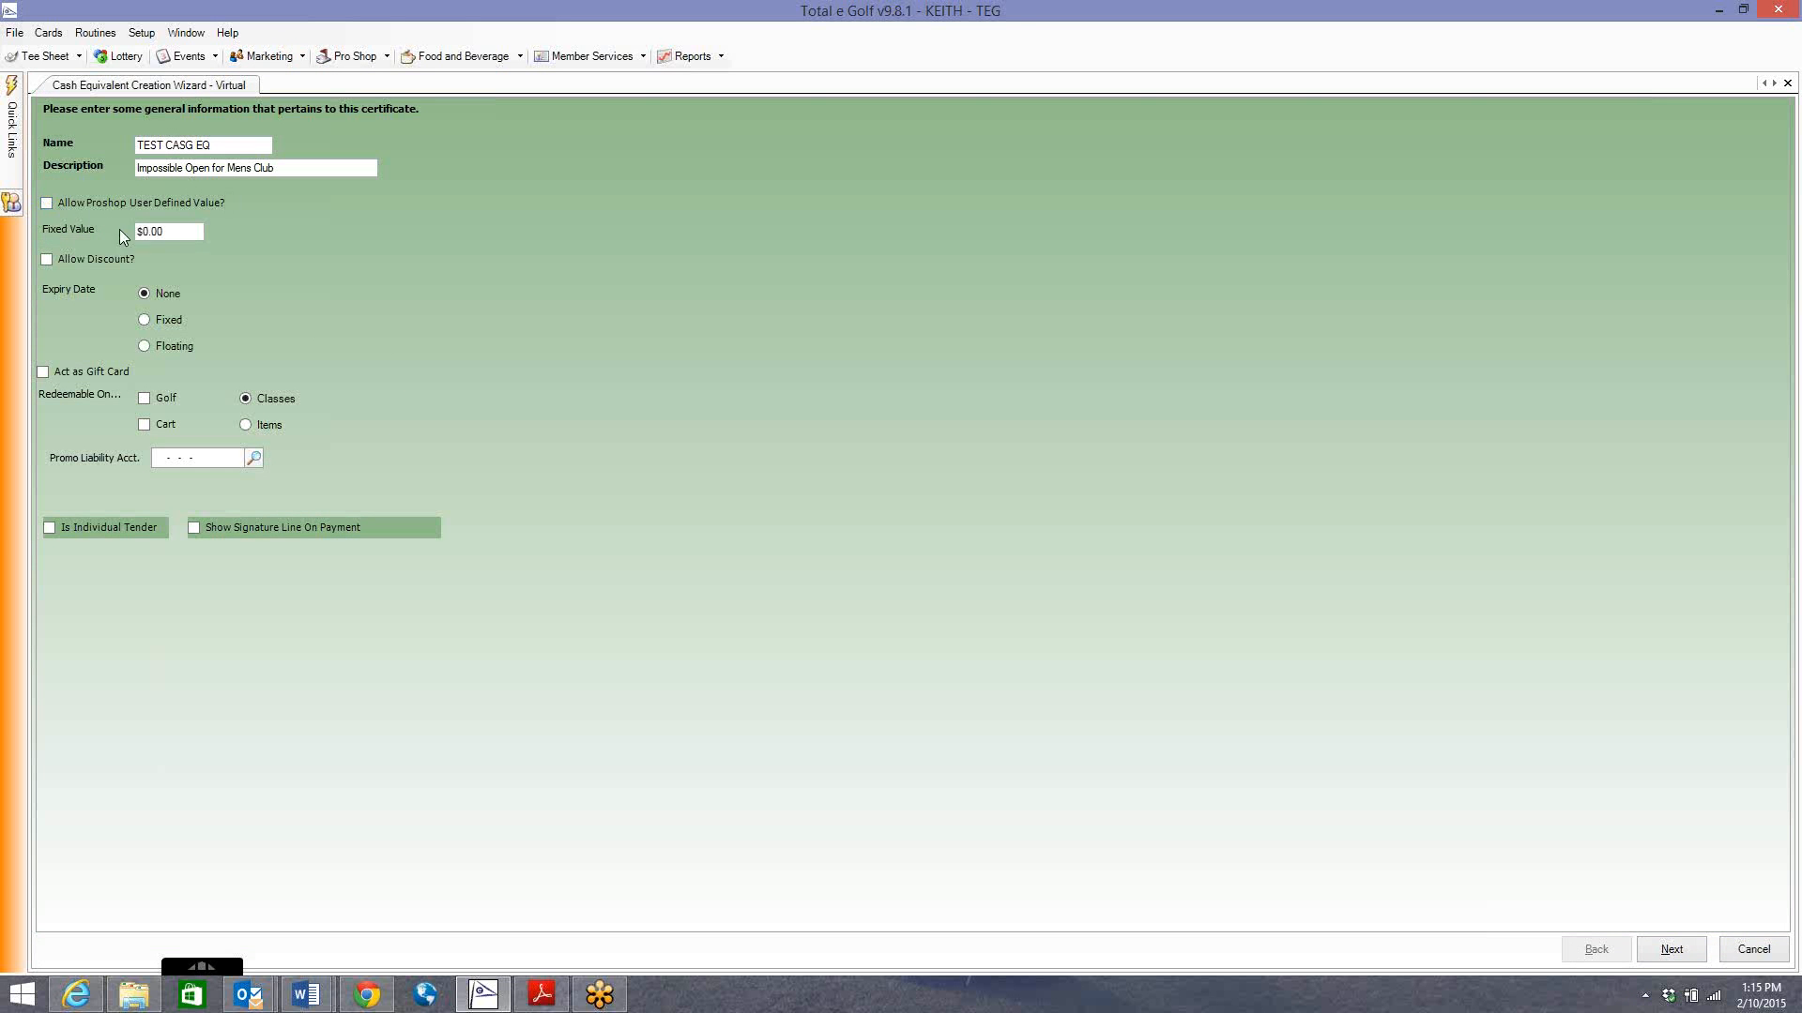
click(47, 204)
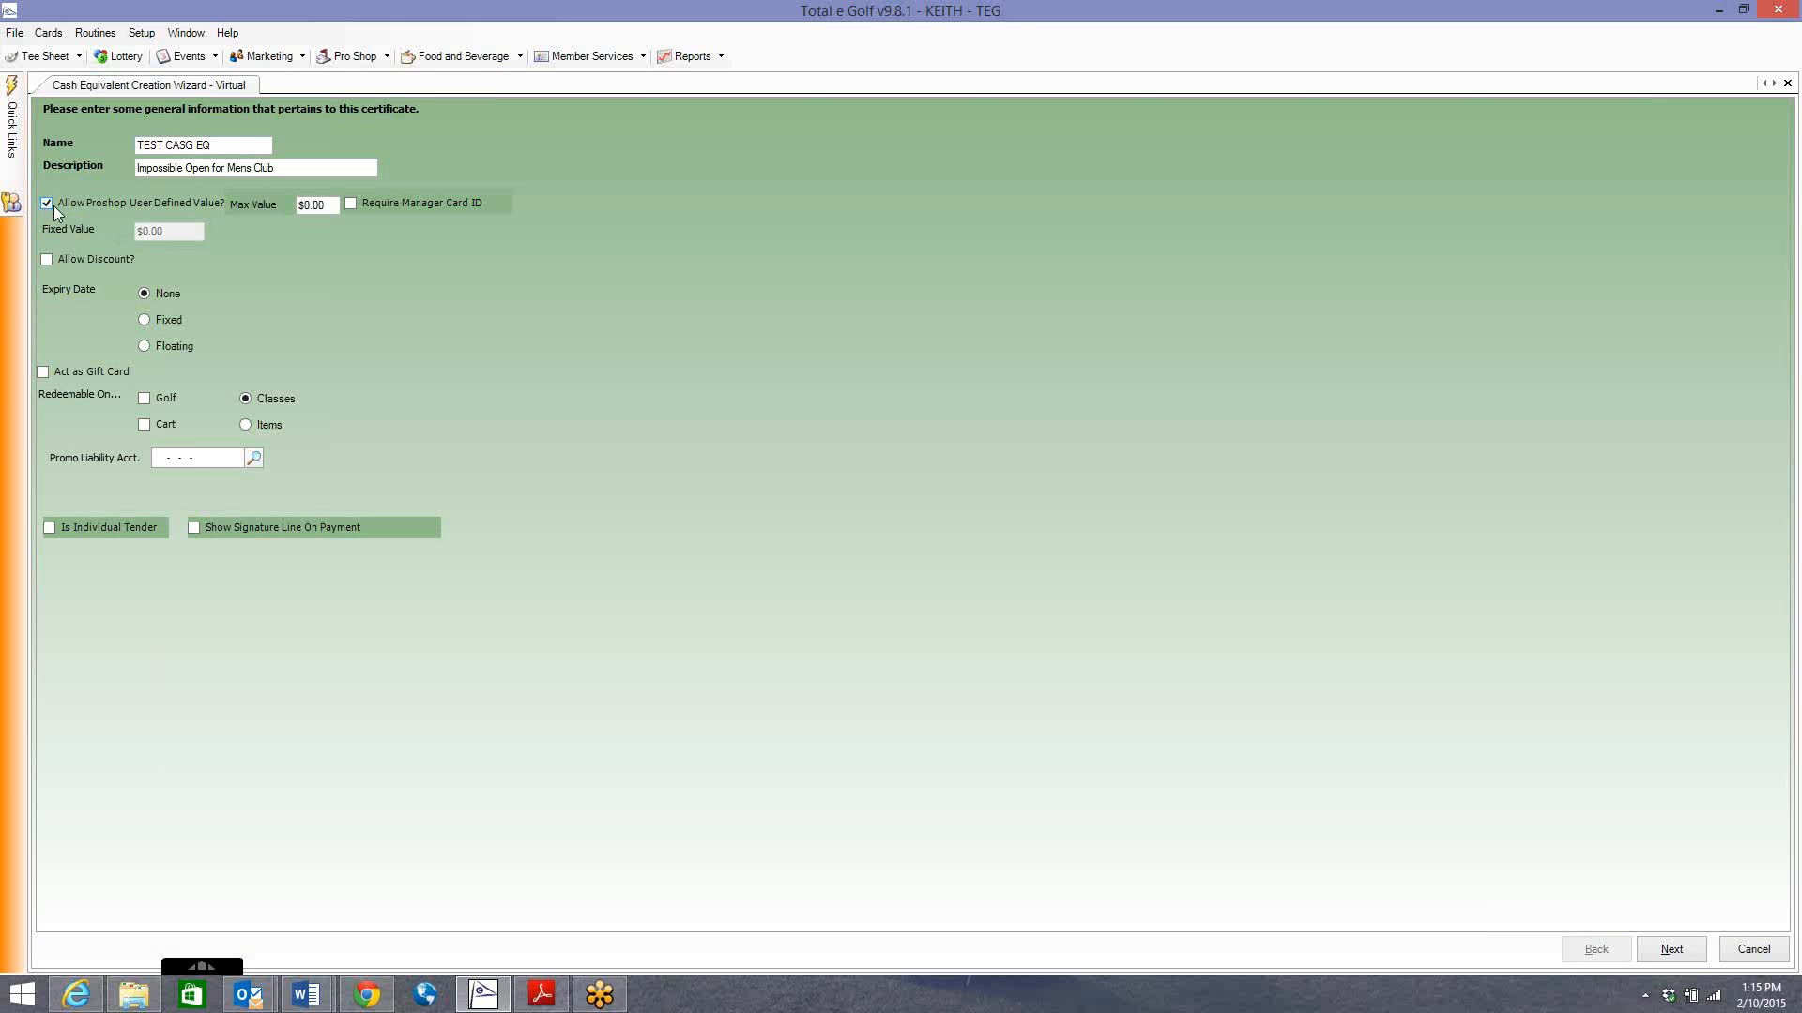
click(298, 207)
click(69, 204)
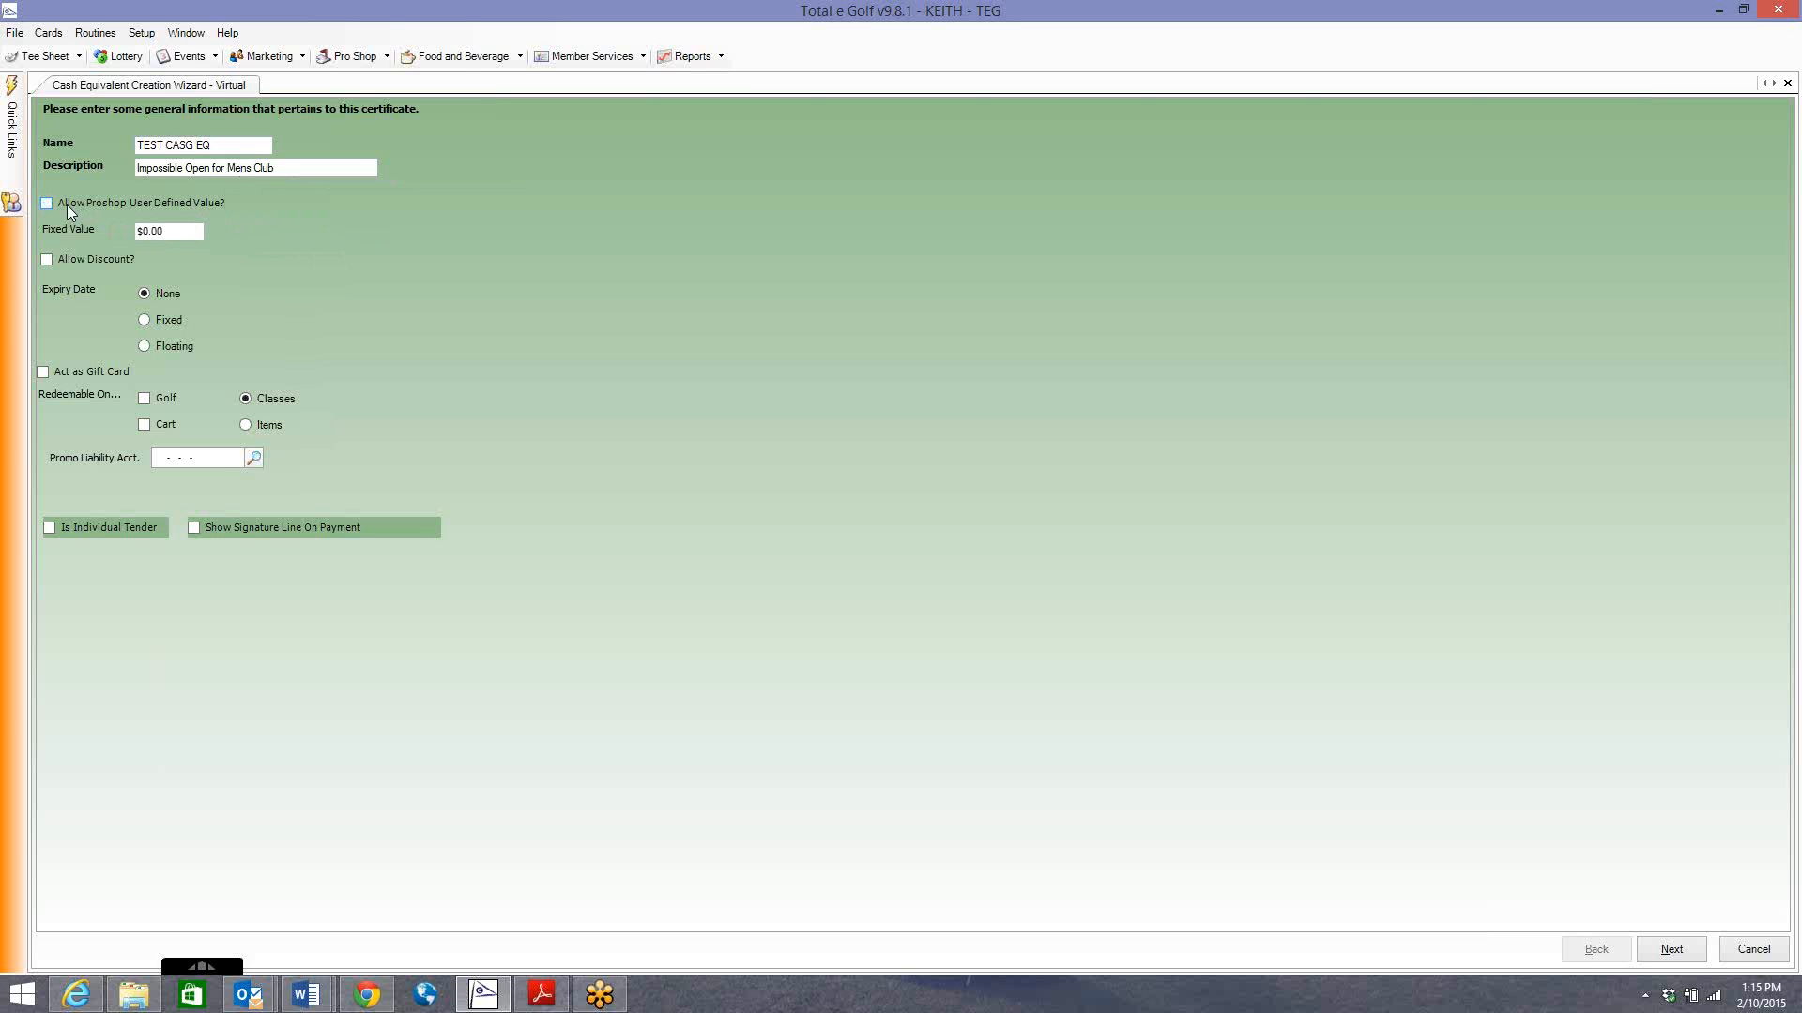
click(157, 234)
drag(137, 233, 168, 246)
text(5.00)
key(BackSpace)
key(BackSpace)
key(BackSpace)
key(BackSpace)
Allow a pro-shop user-defined value with a 250.00 maximum, leaving Allow Discount off.
click(62, 204)
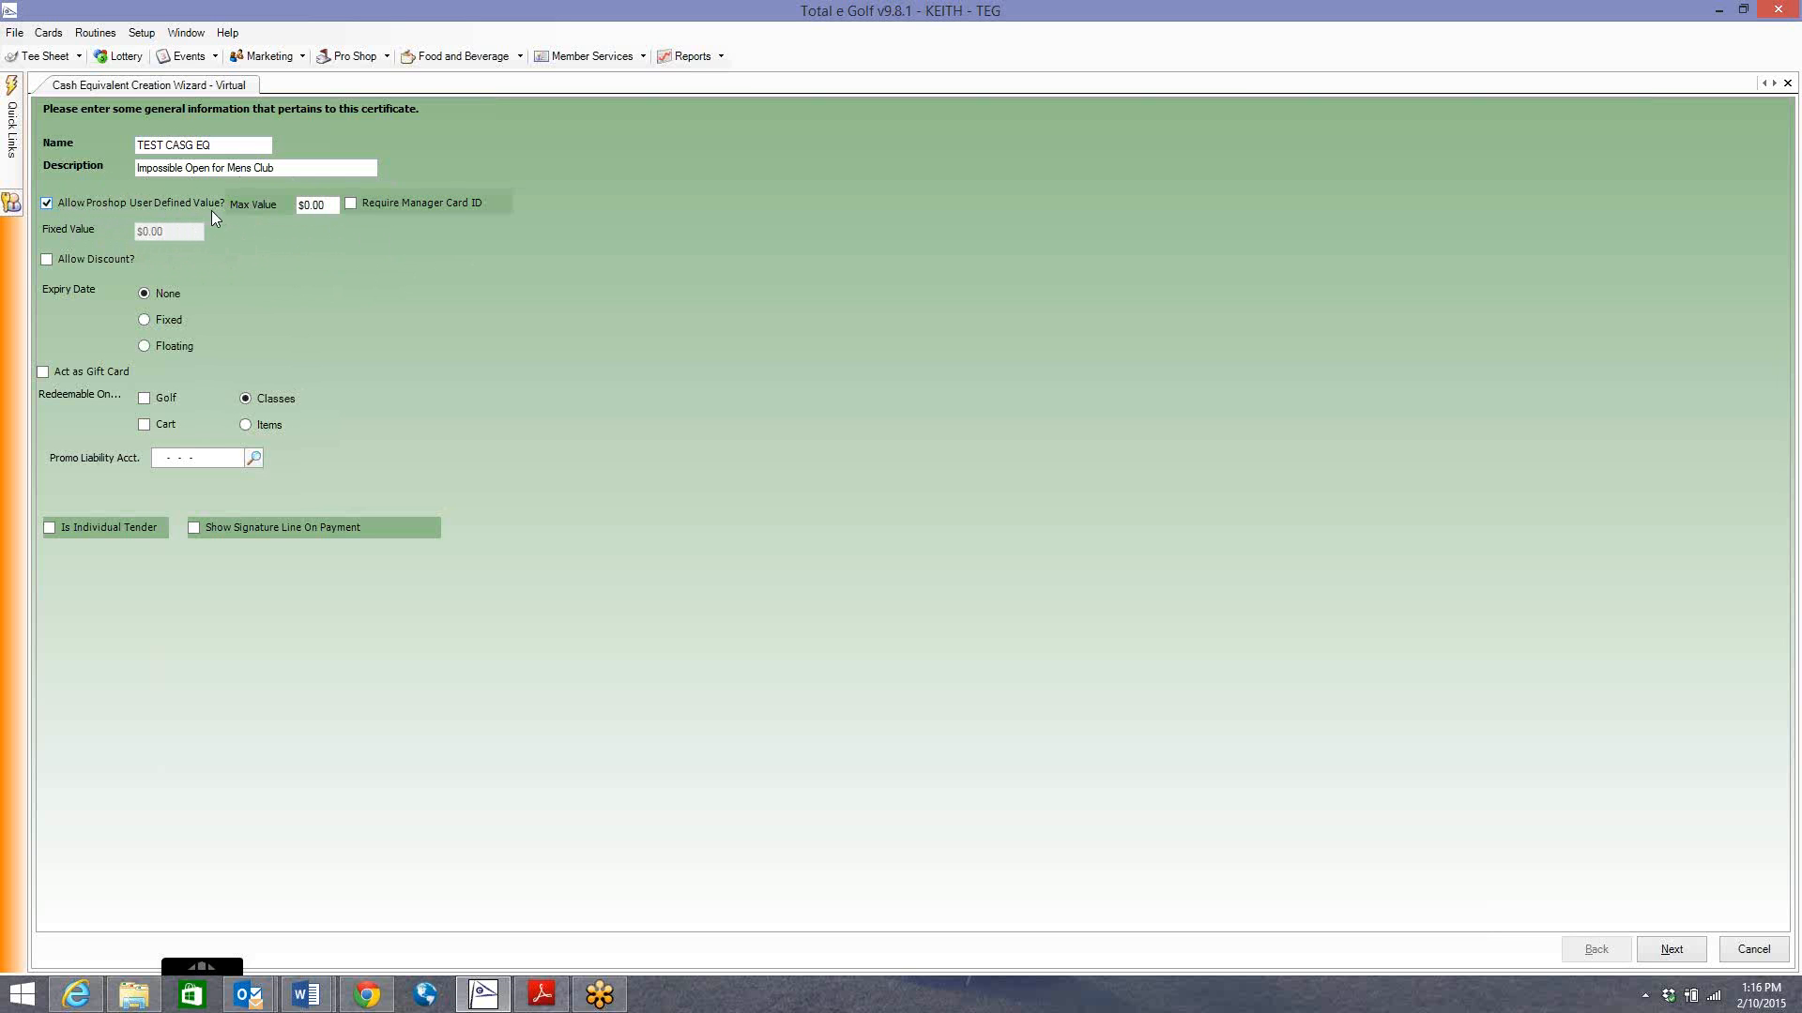
click(314, 206)
text(250.00)
click(49, 261)
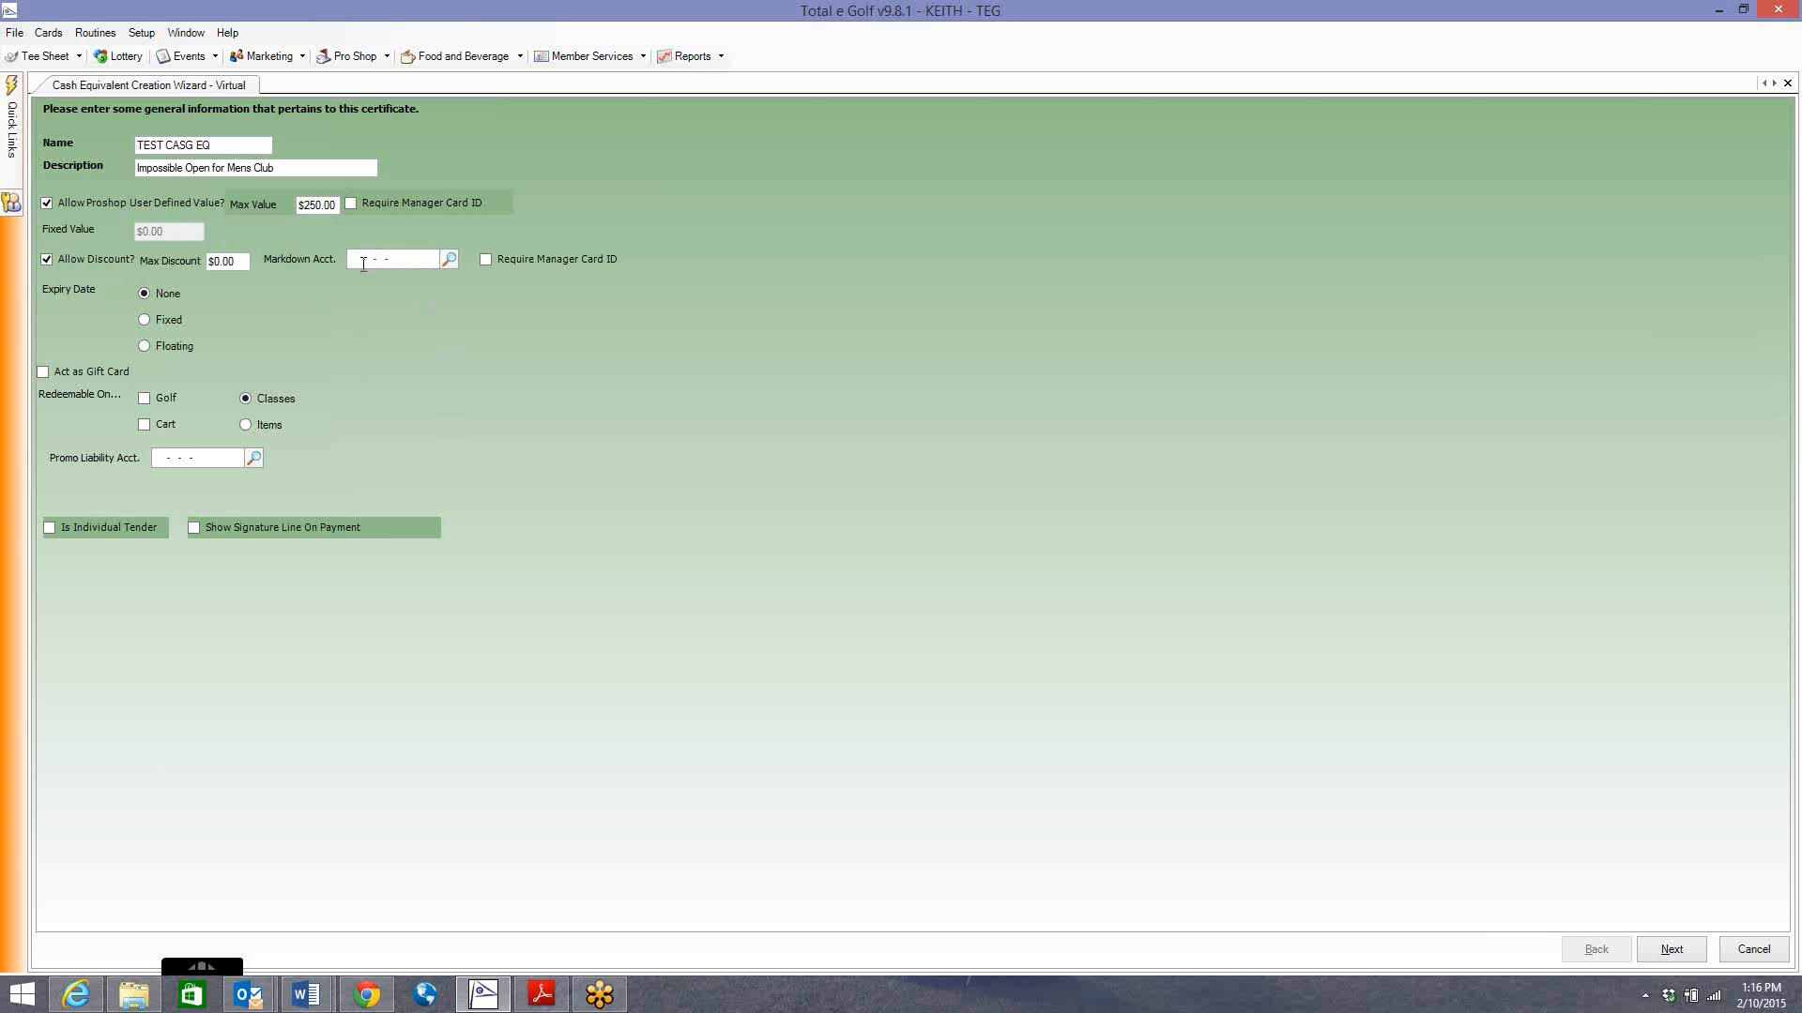
click(46, 258)
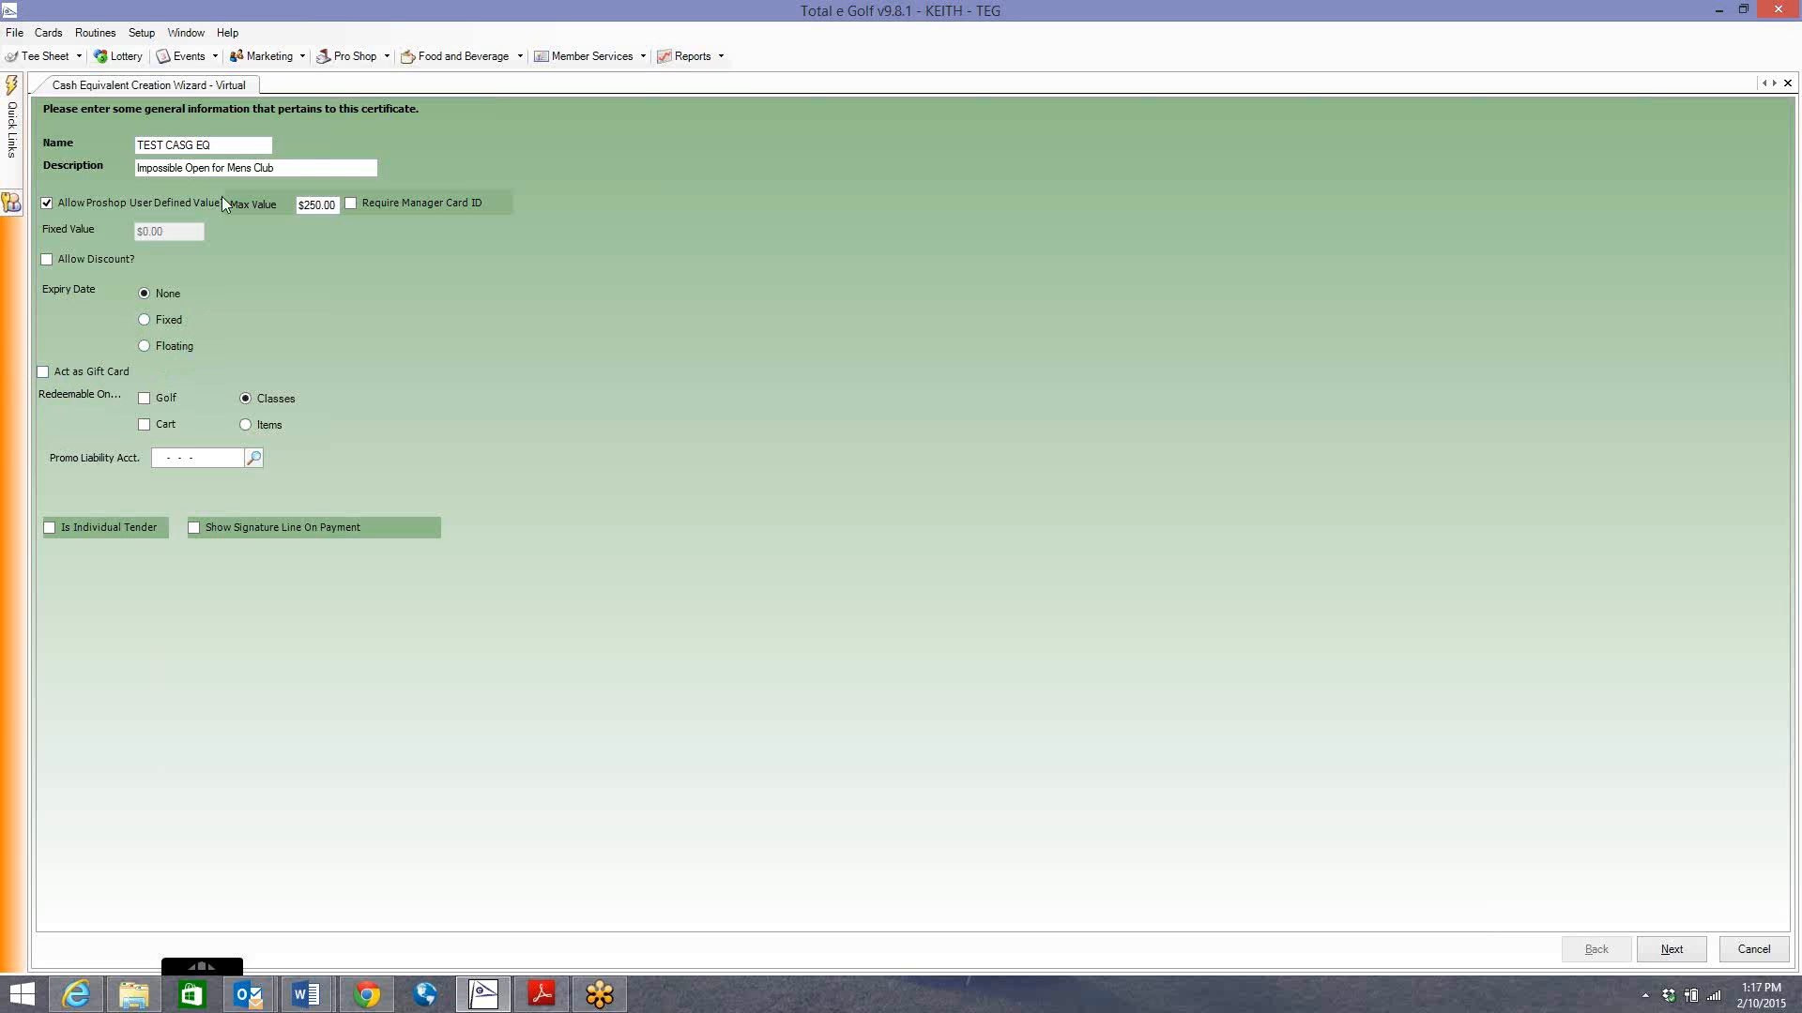
Correct the certificate name from 'TEST CASG EQ' to 'TEST CASH EQ'.
click(198, 147)
key(BackSpace)
text(H)
Try Golf and Cart redemption, then turn both back off, keeping redemption on Classes.
click(148, 402)
click(145, 425)
click(162, 402)
click(158, 424)
click(254, 459)
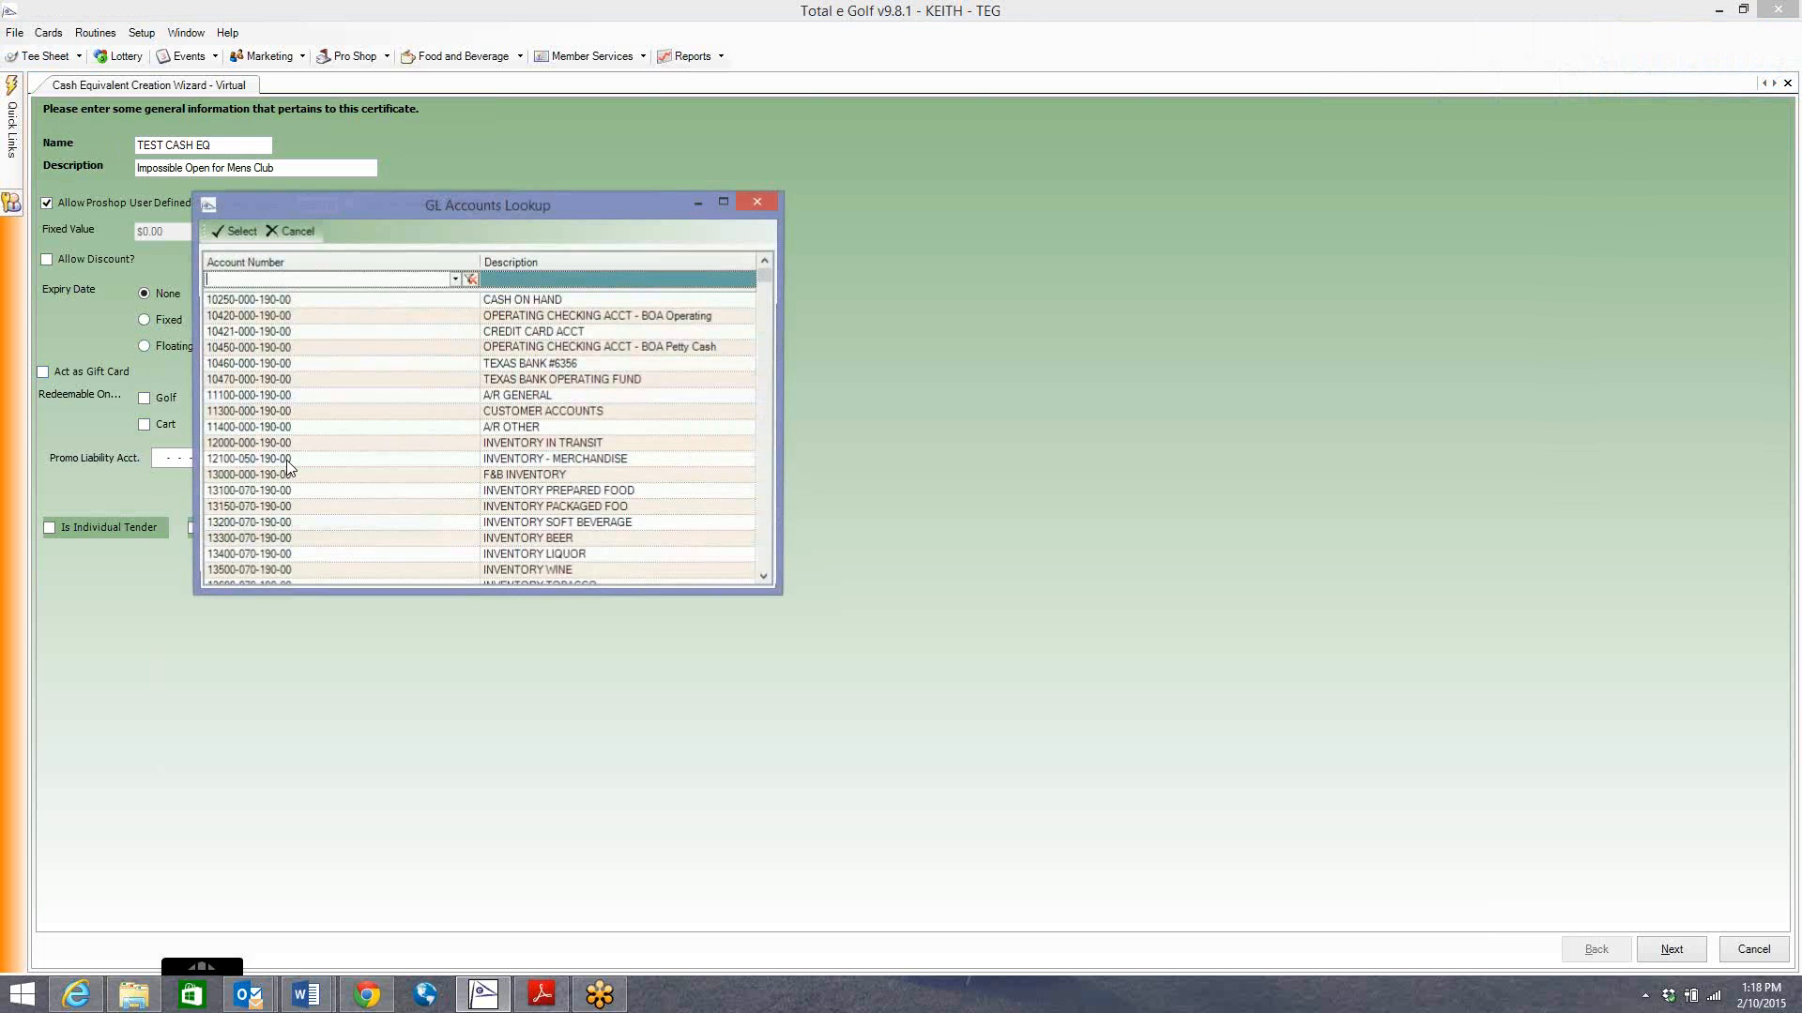
click(541, 281)
text(promo)
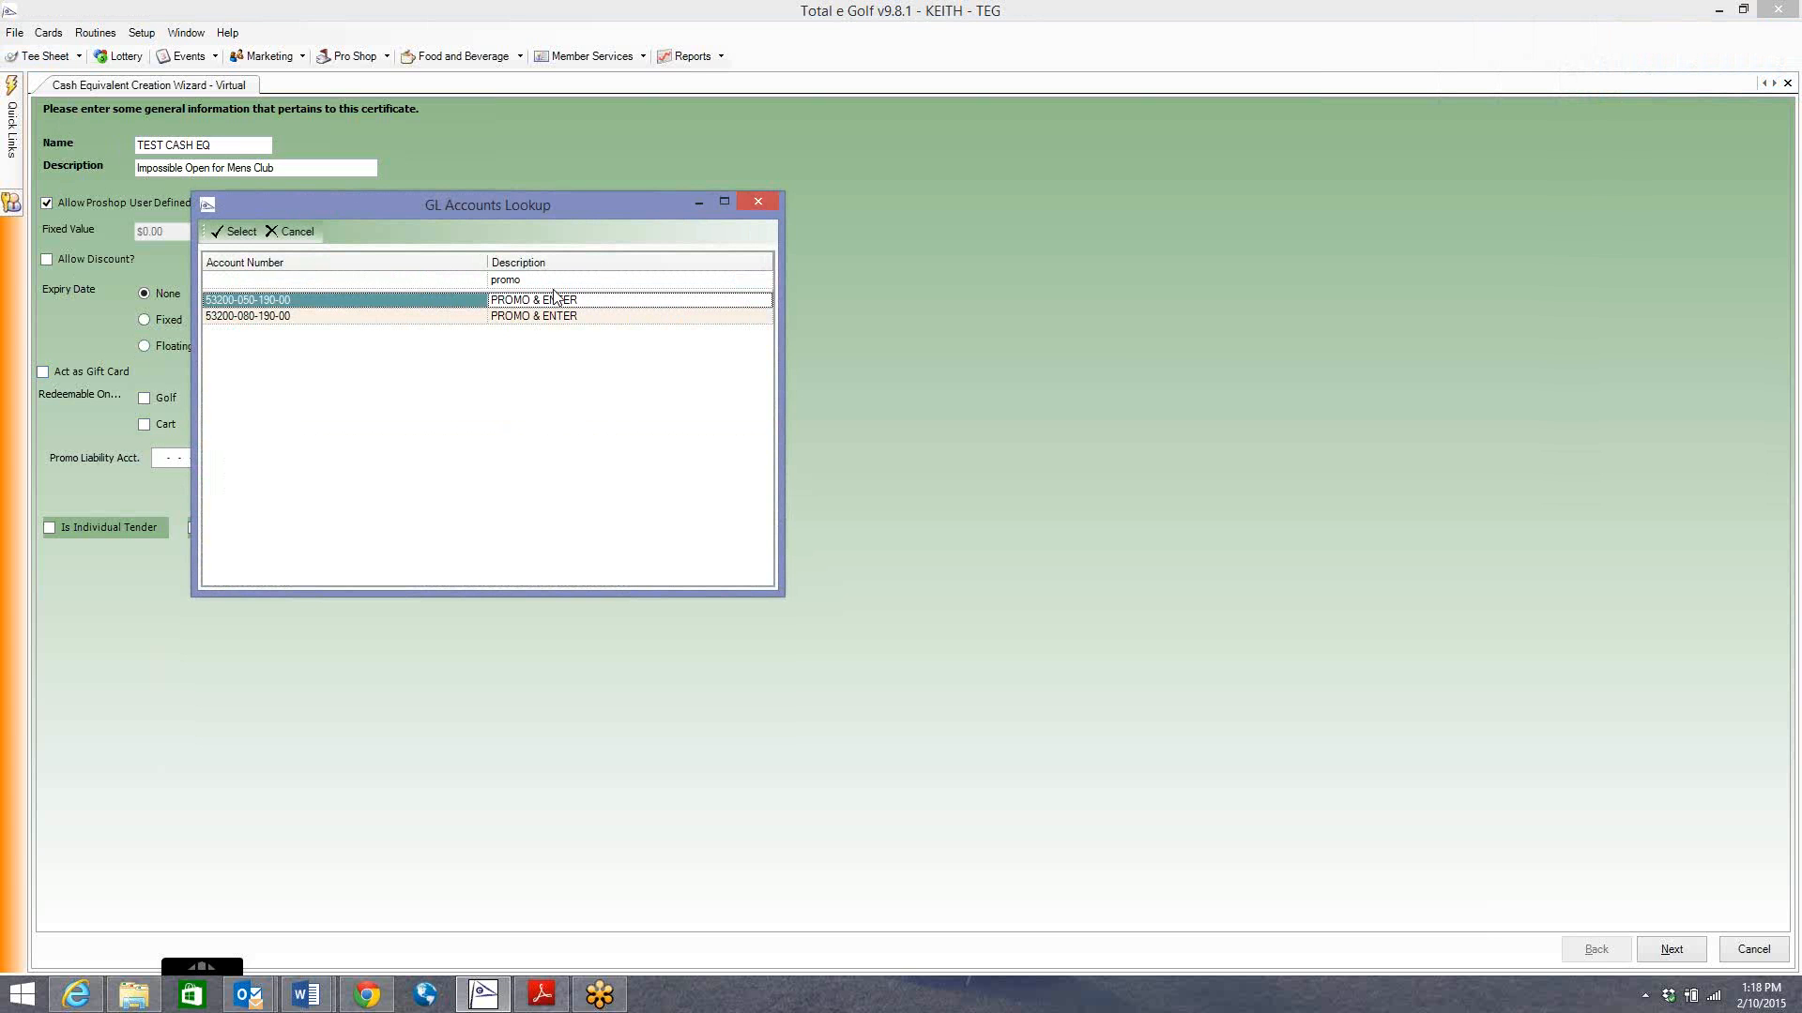
drag(567, 205, 624, 213)
drag(775, 225, 877, 154)
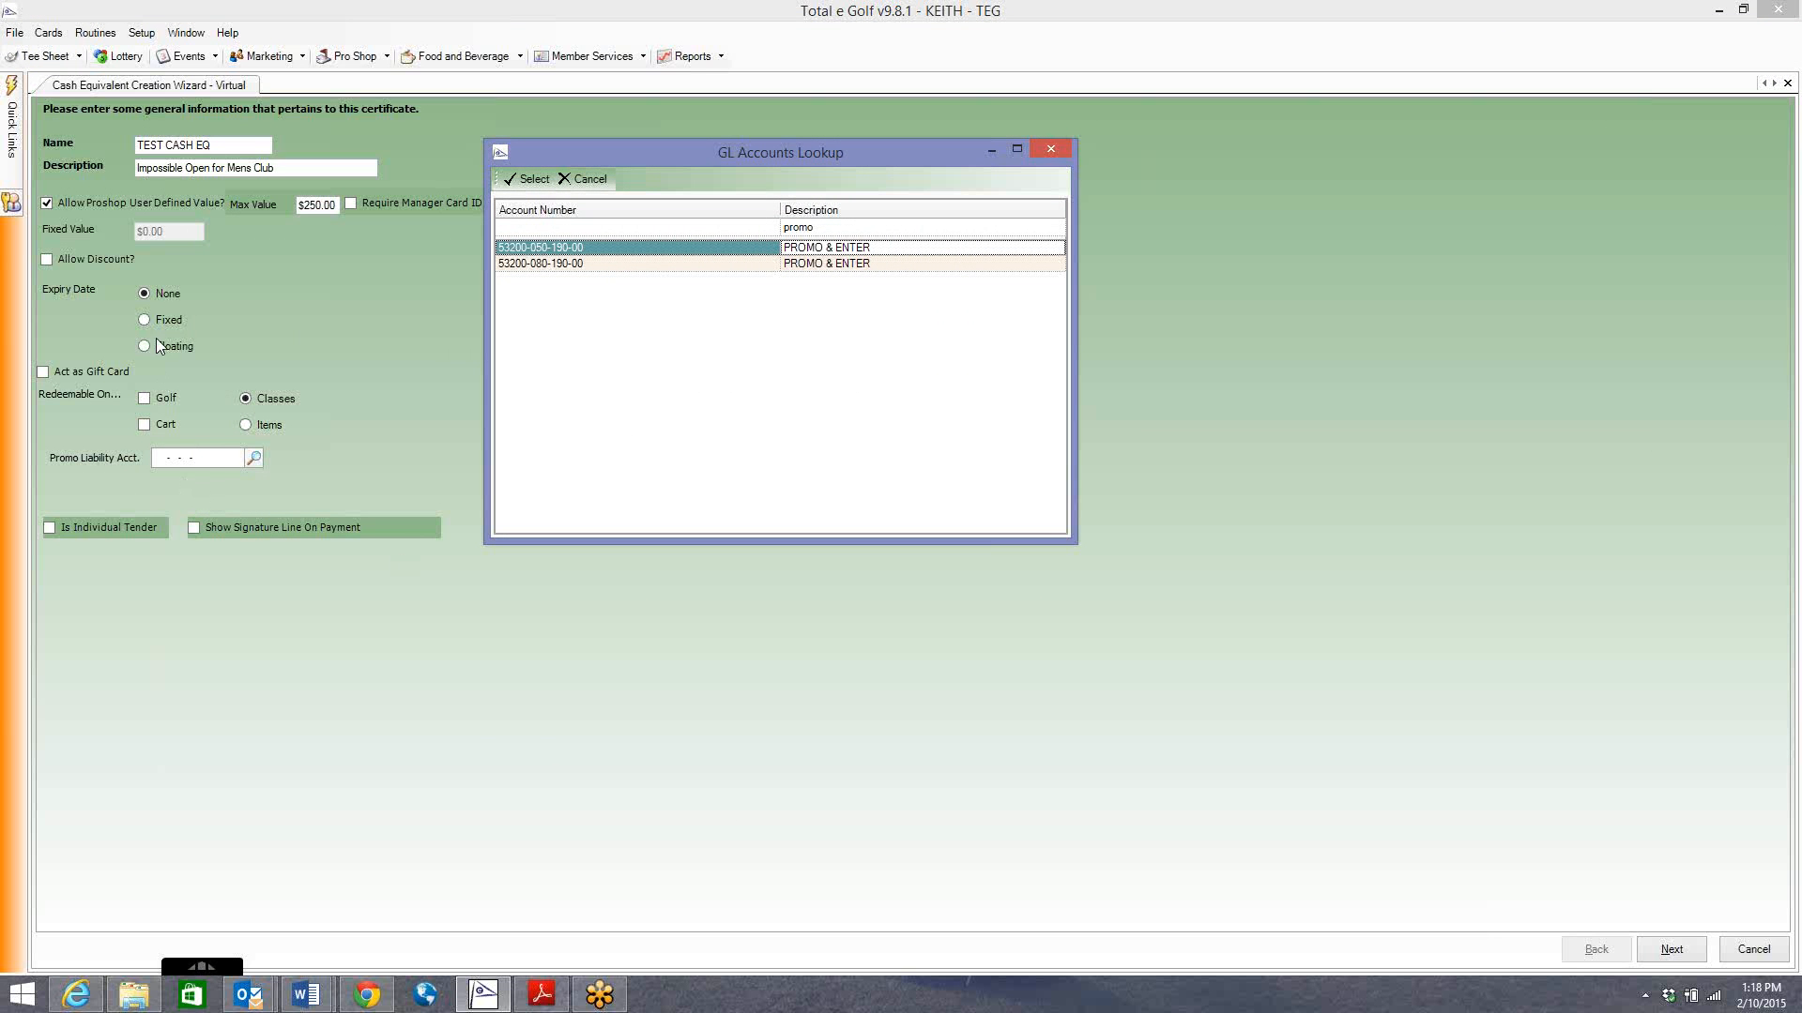
double_click(629, 245)
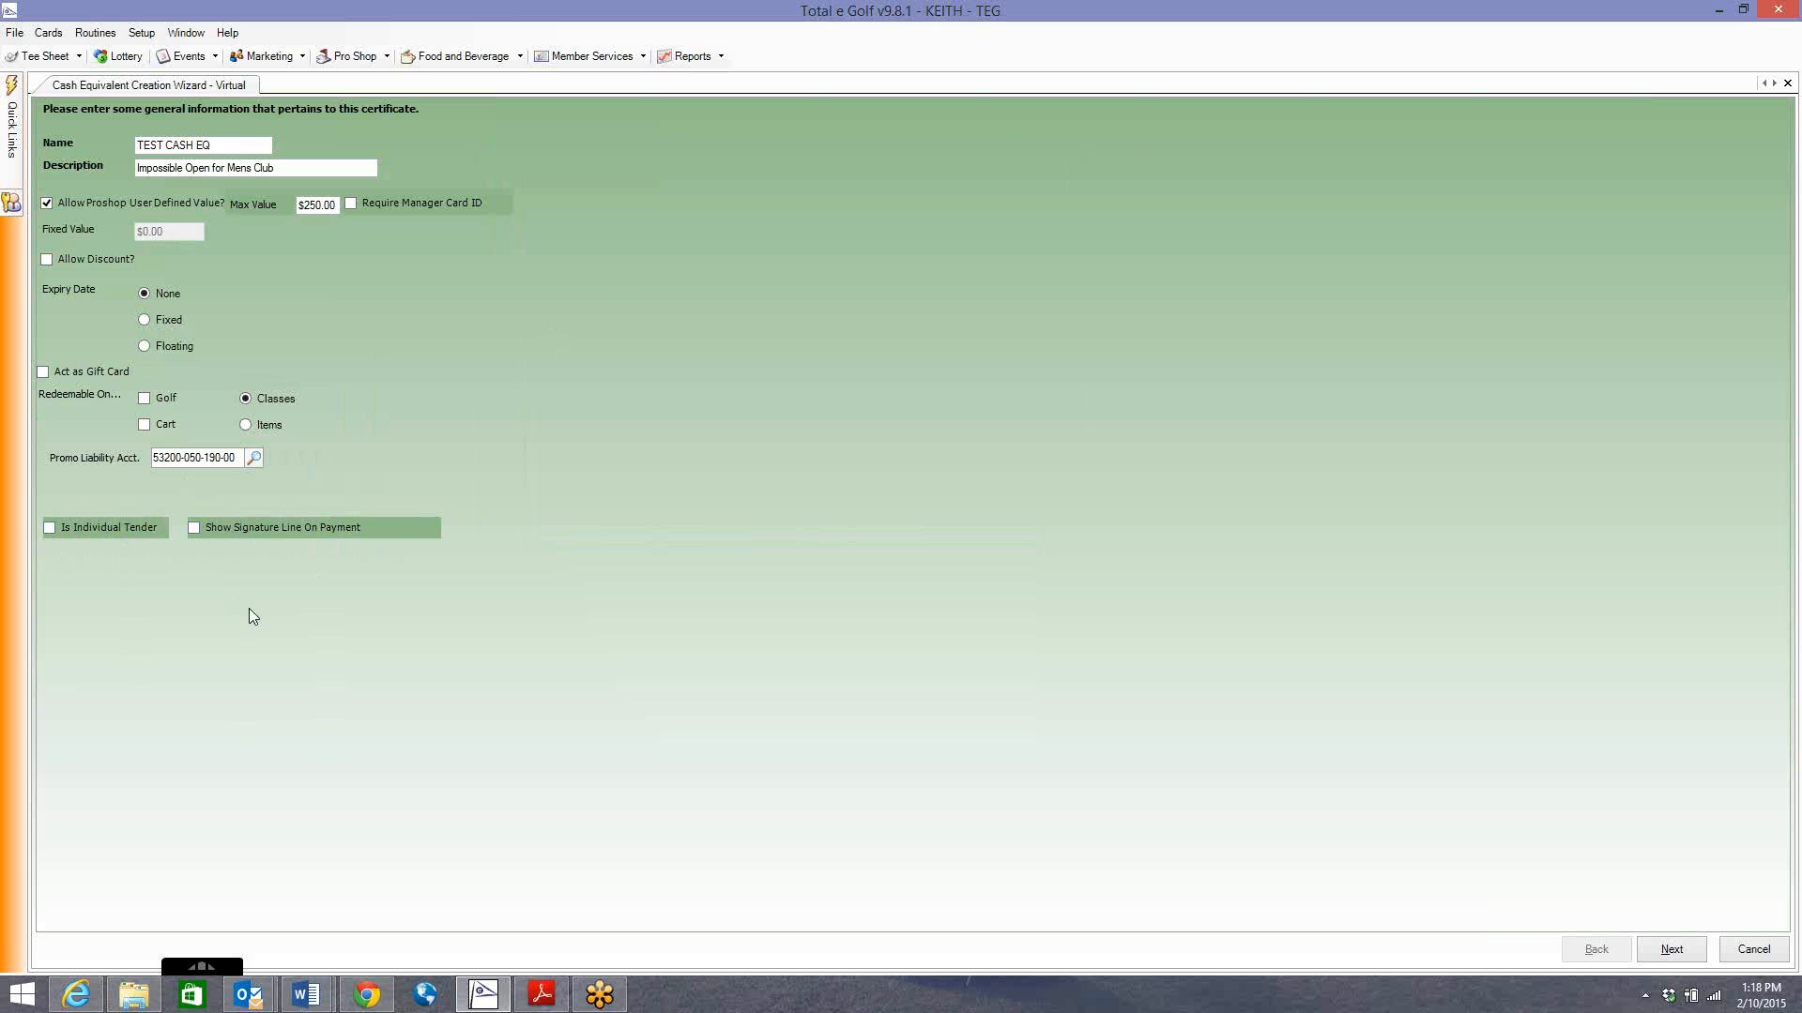
Preview the wizard's classes, items and F&B steps, then return to the general information page.
click(1668, 953)
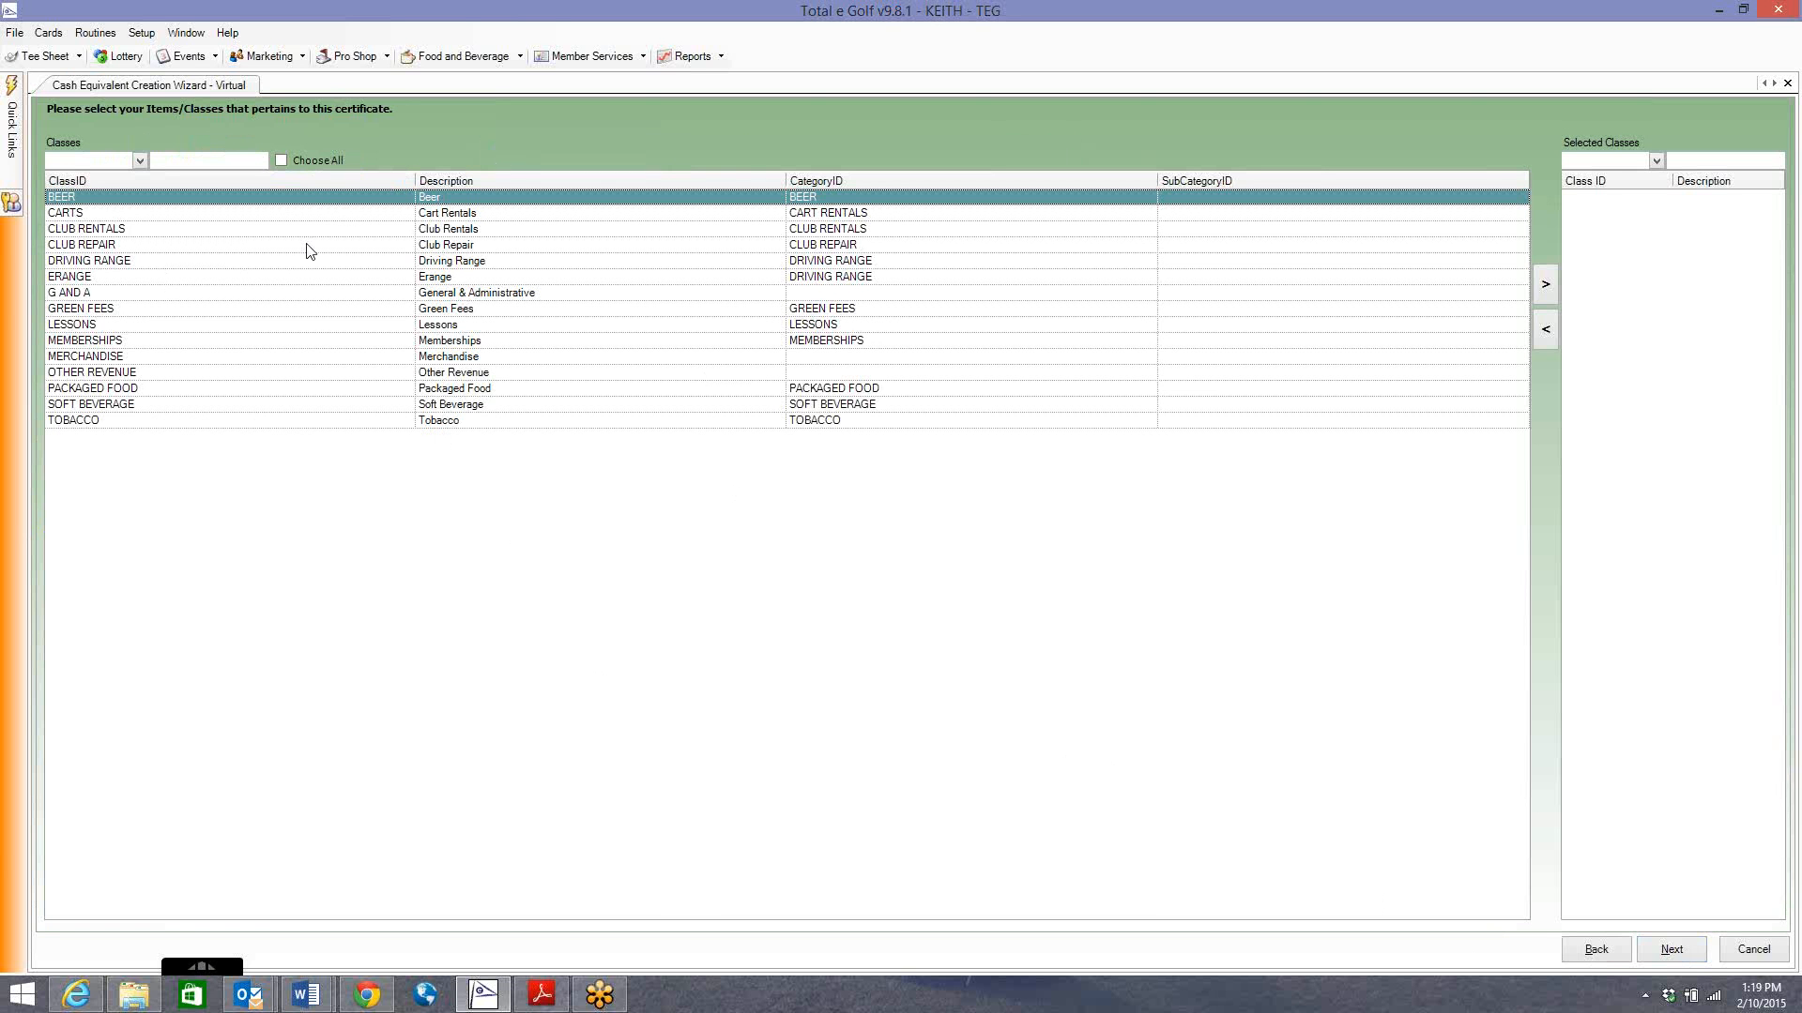
click(1586, 957)
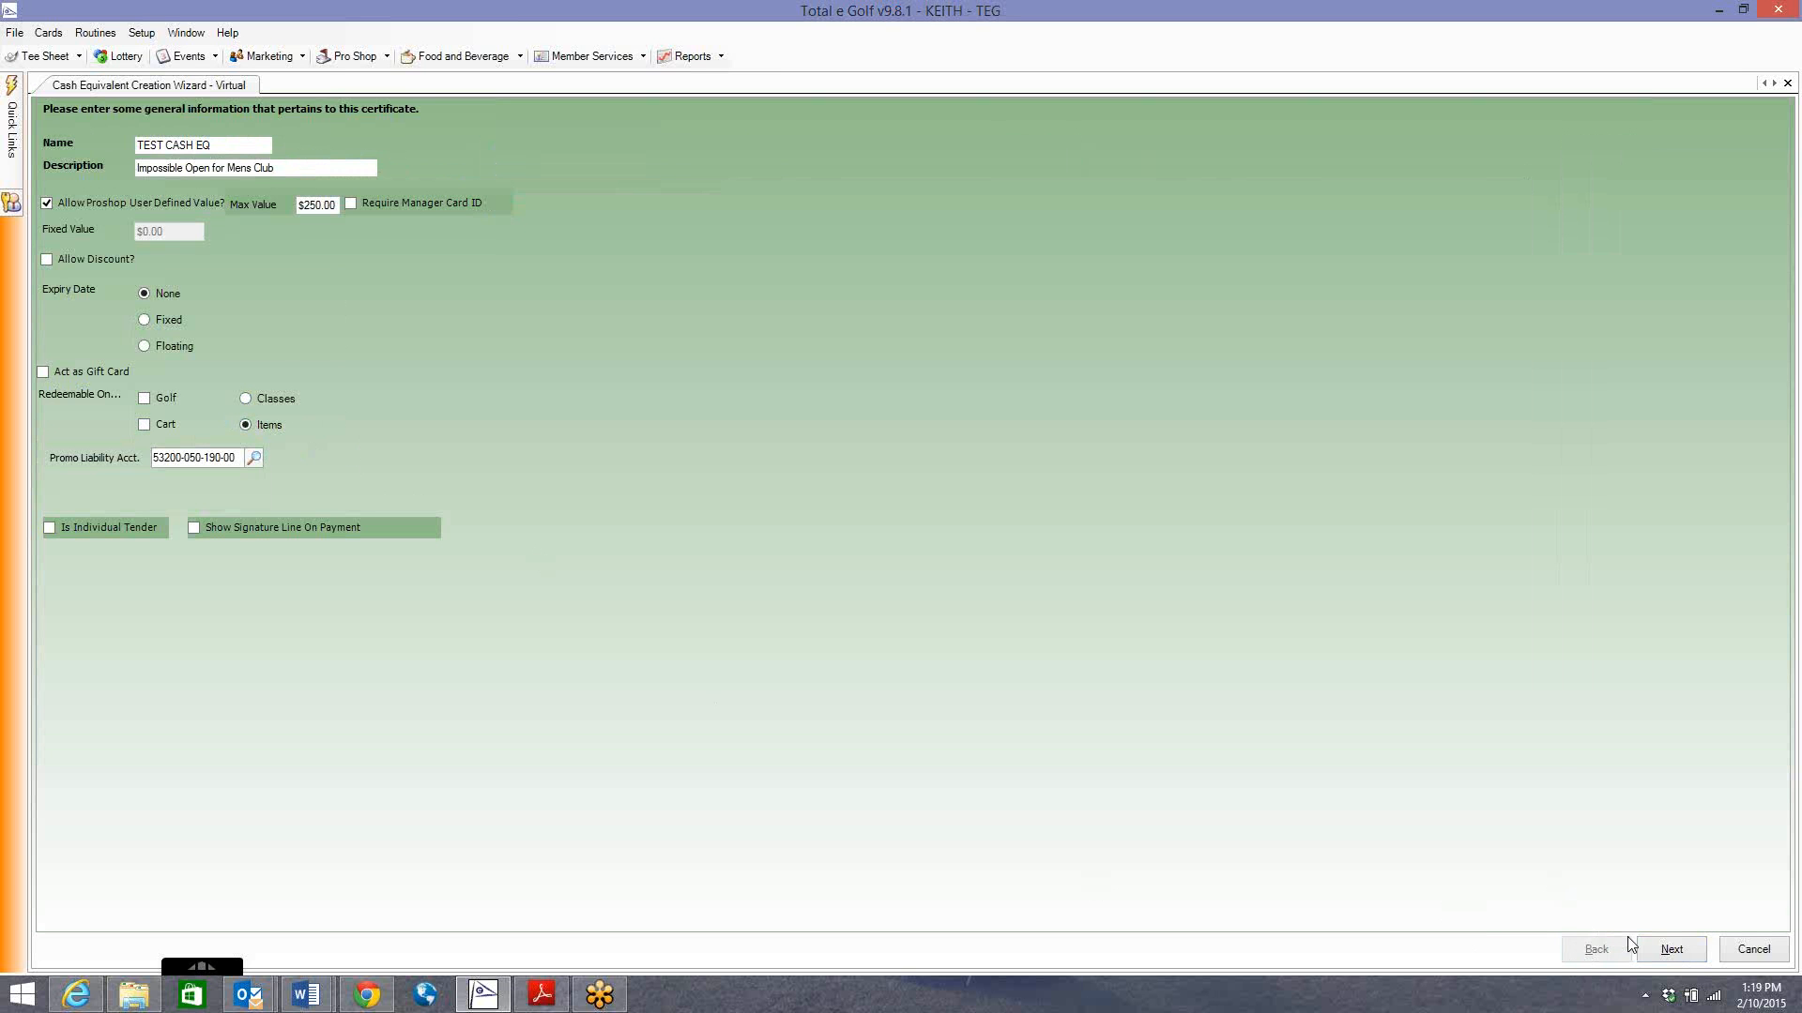
click(1671, 949)
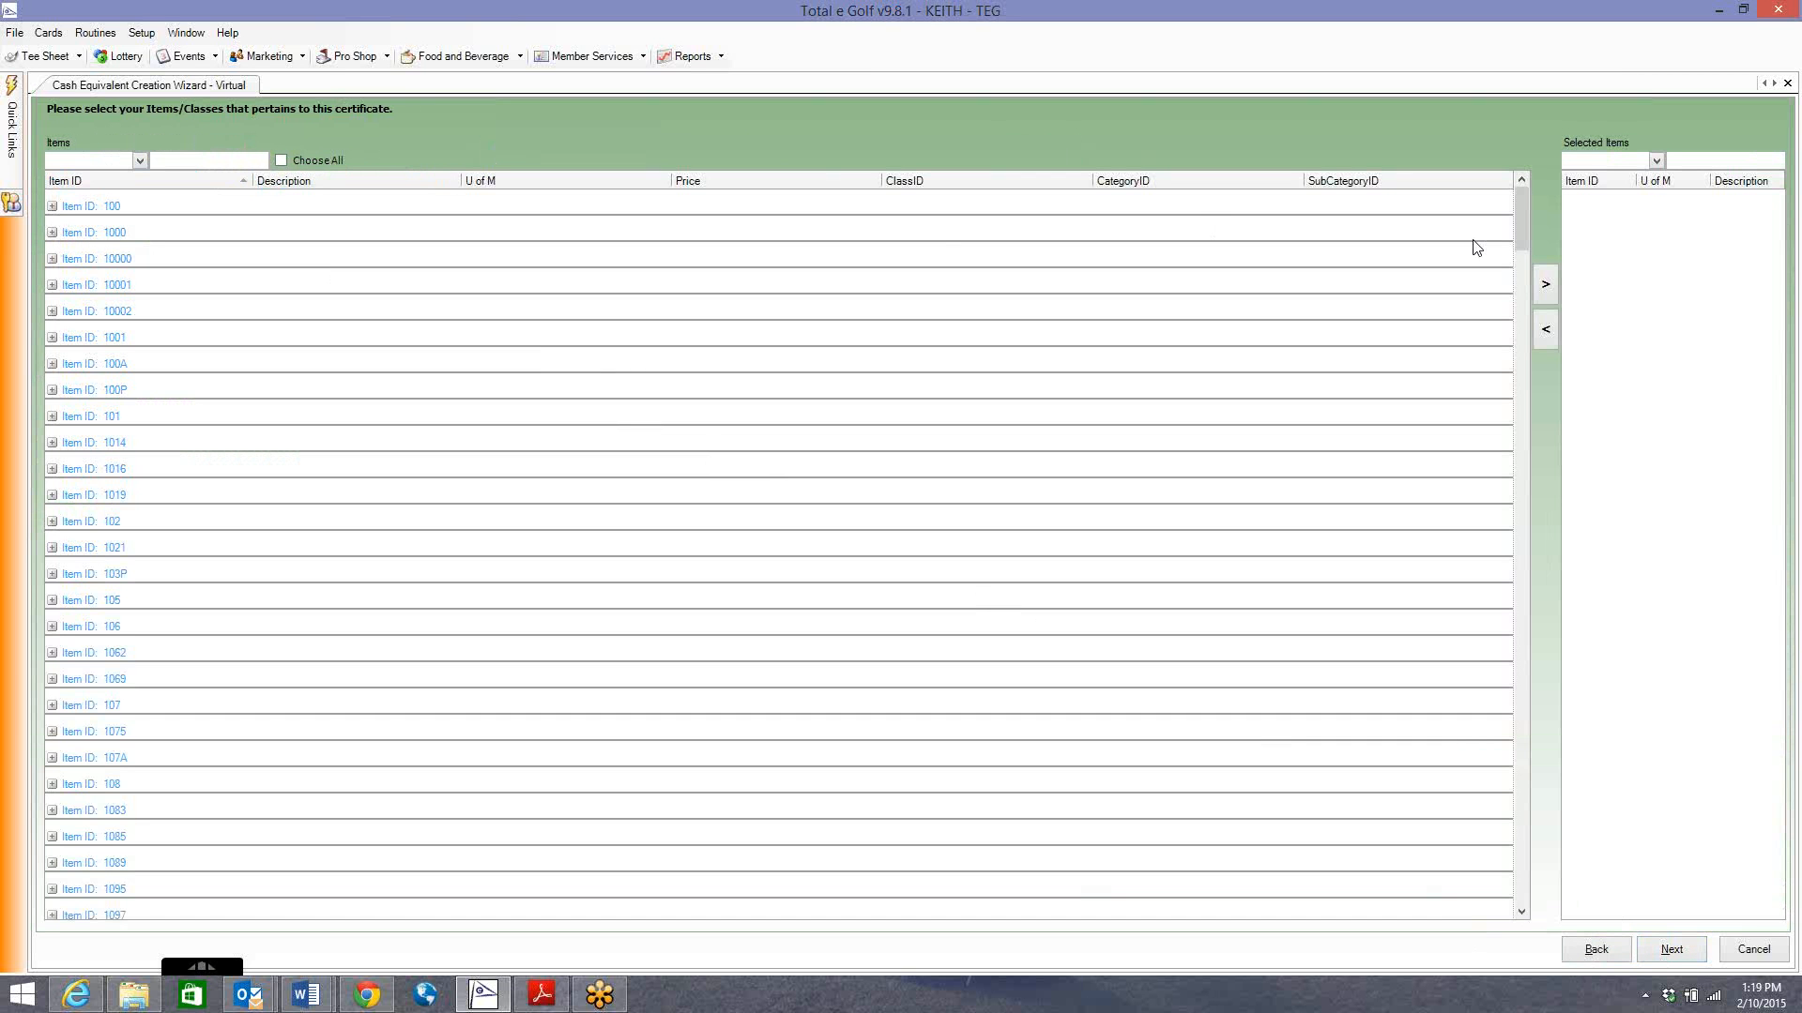
drag(1520, 235, 1570, 657)
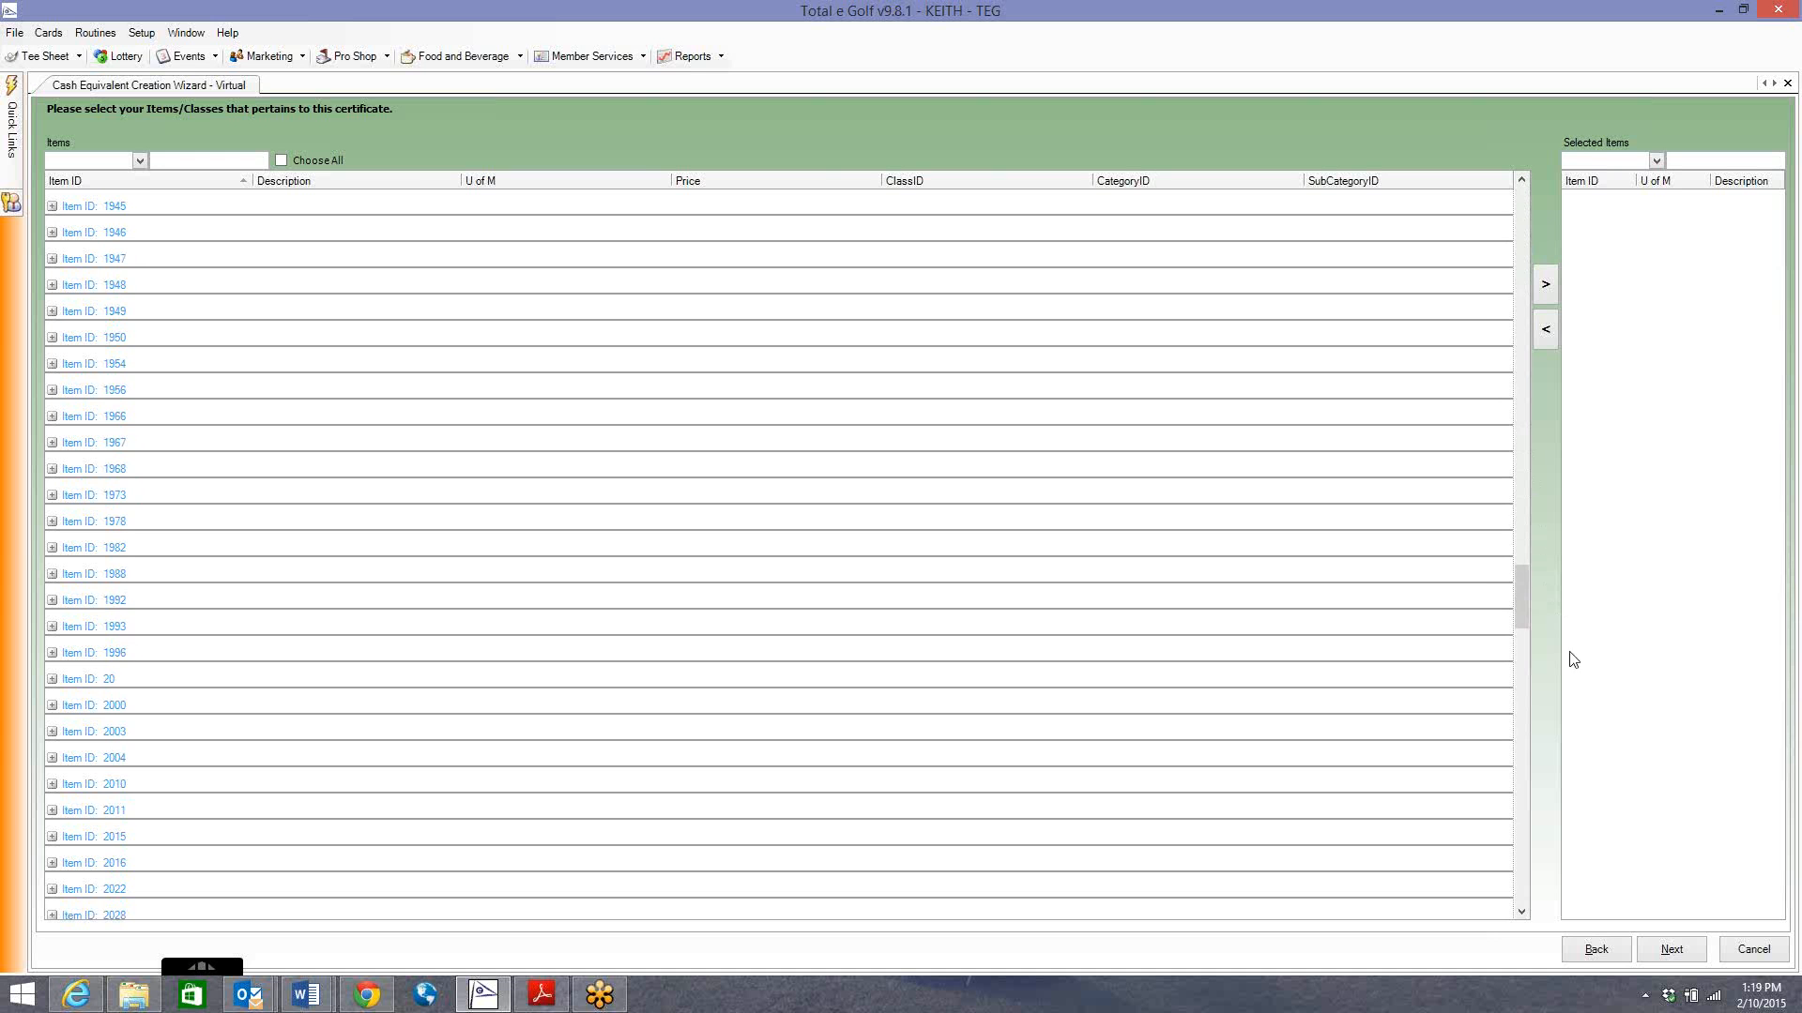
click(1667, 954)
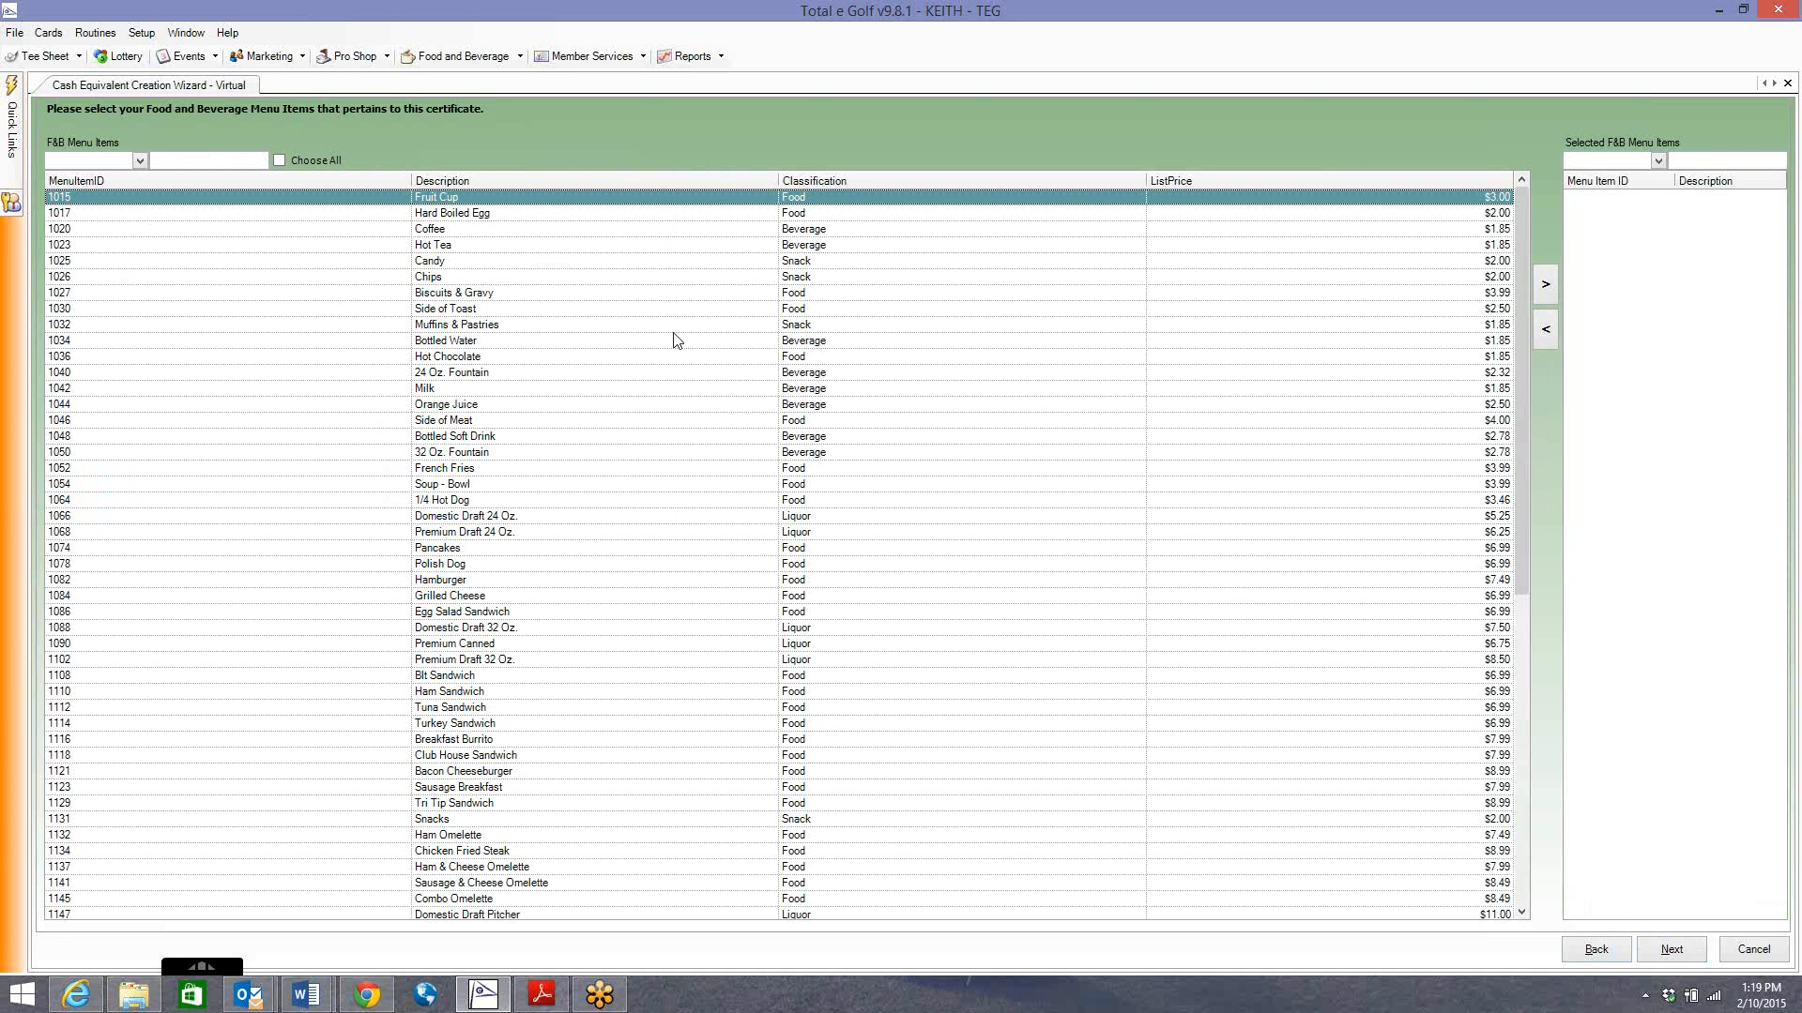
click(1594, 950)
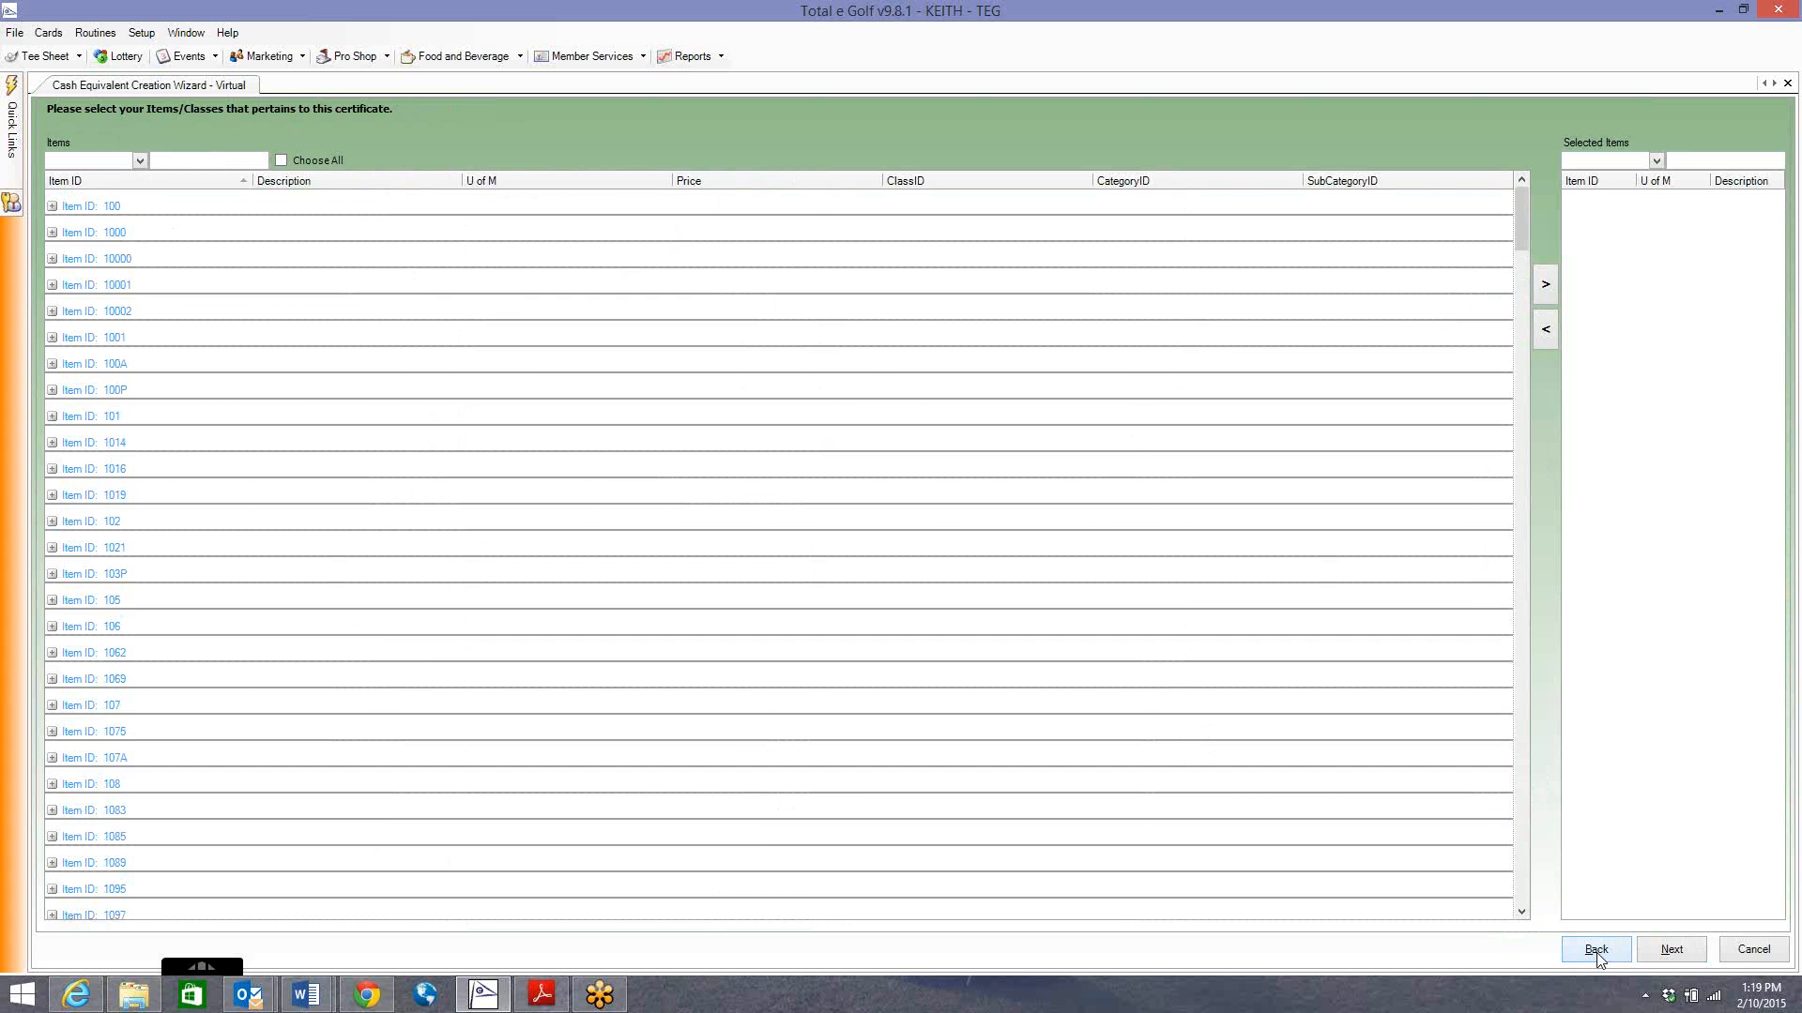
click(1597, 950)
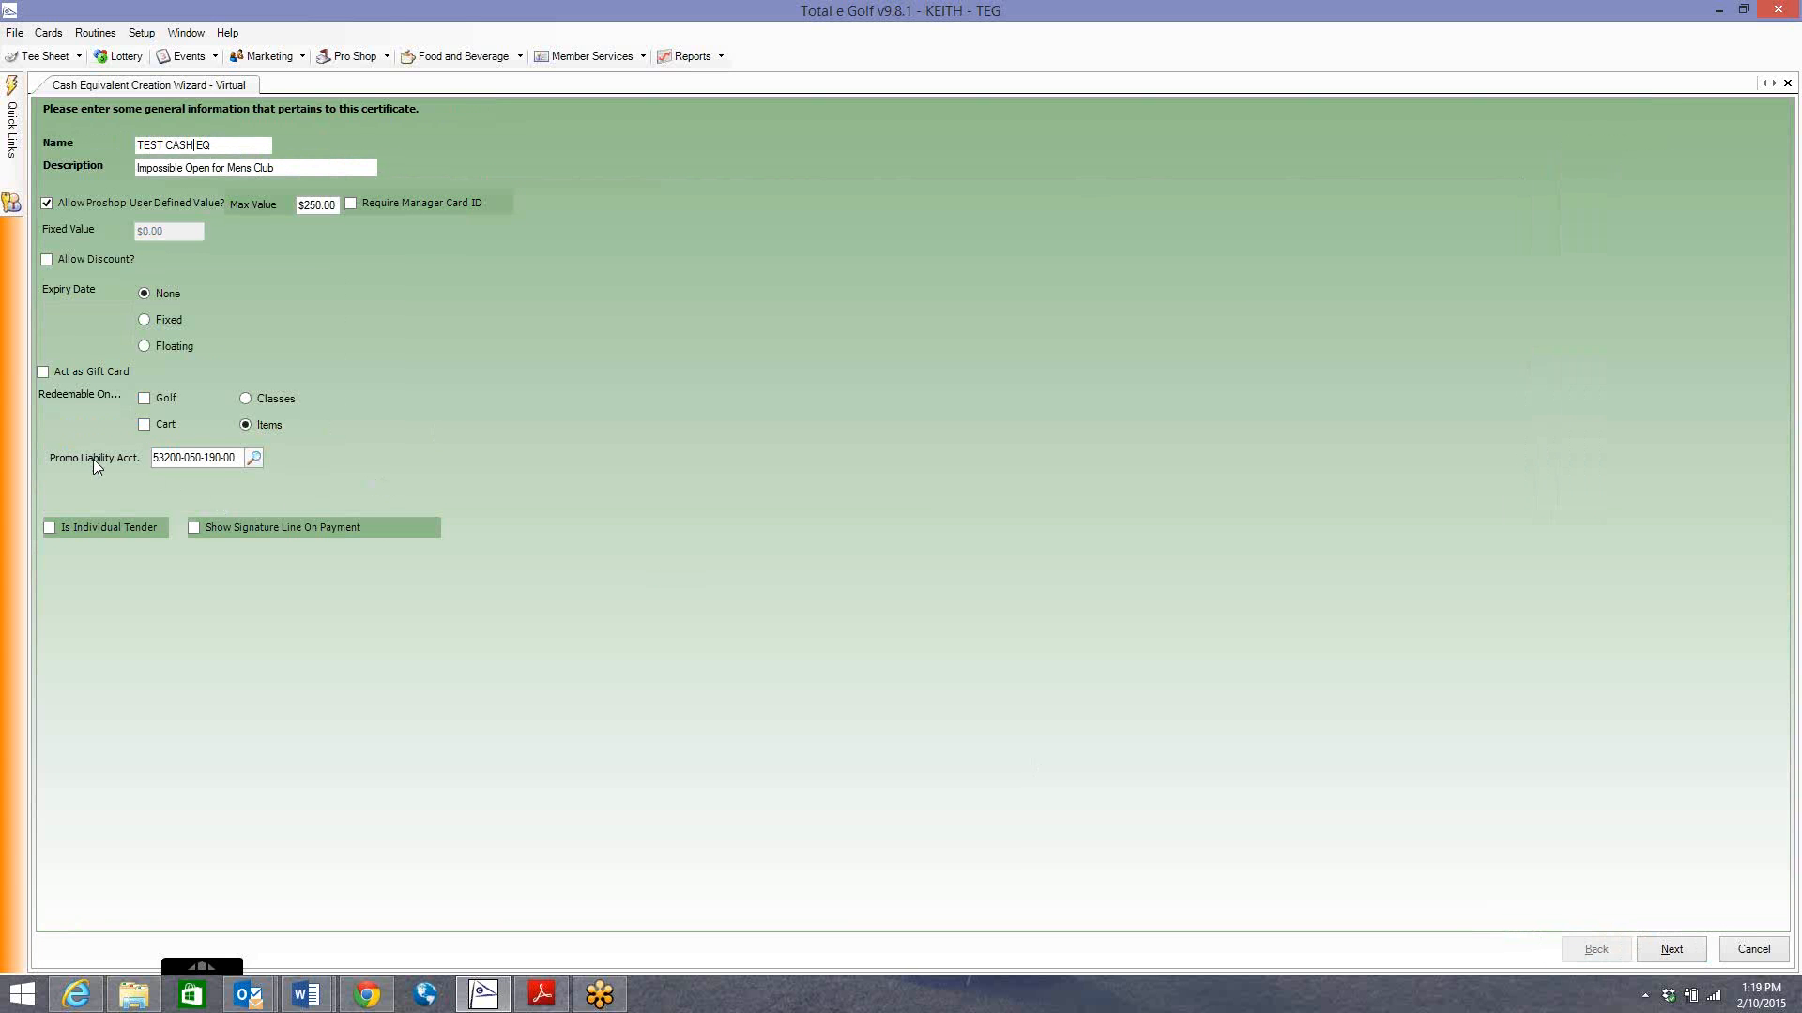
click(141, 33)
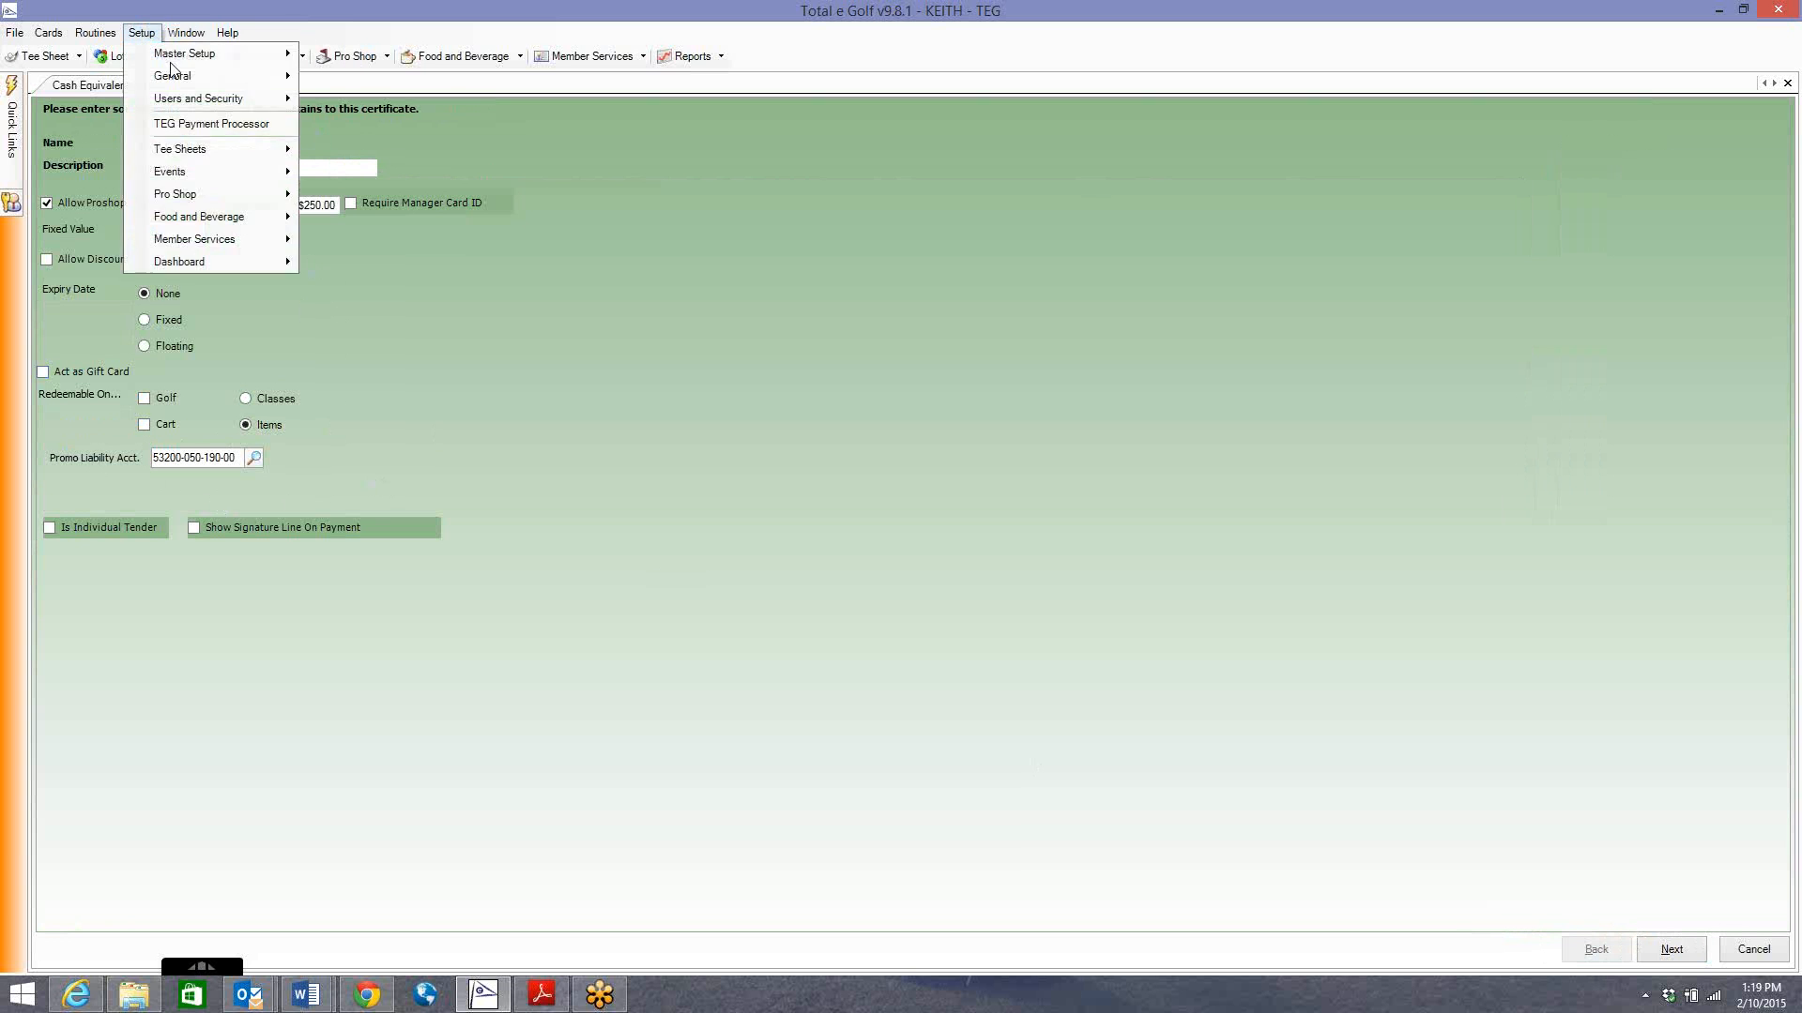
mouse_move(242, 197)
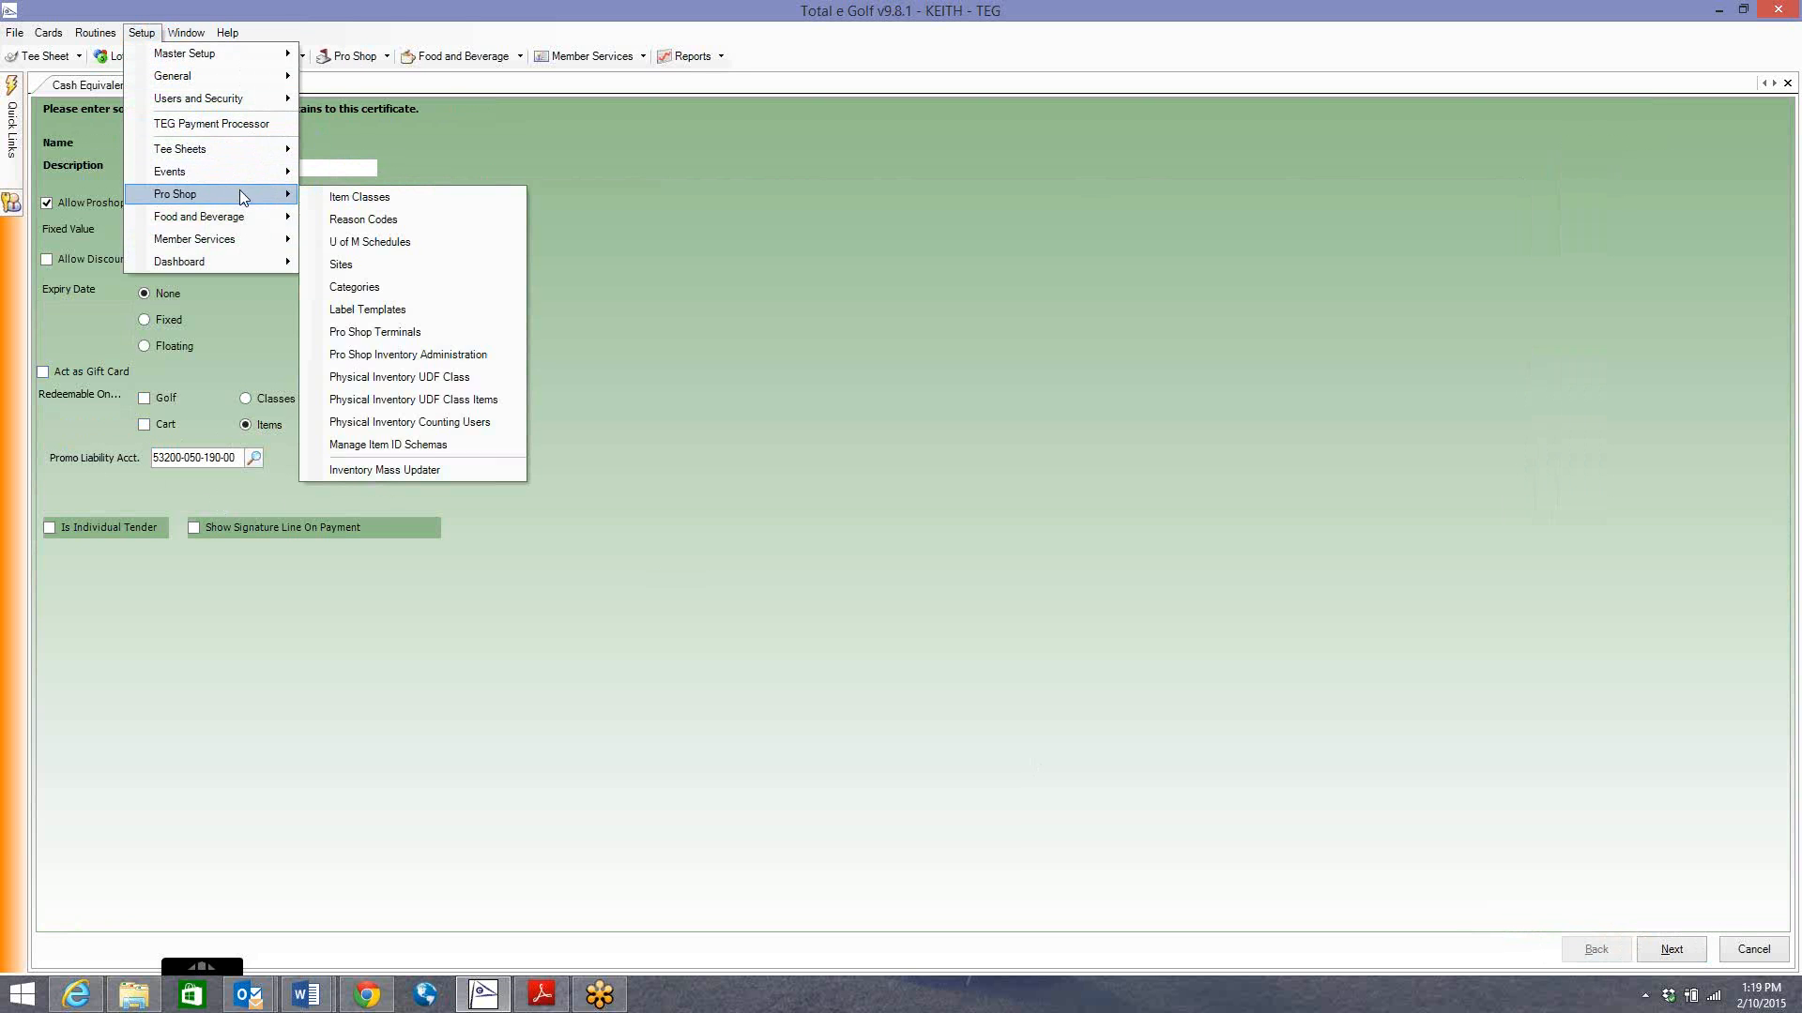
click(364, 166)
click(263, 60)
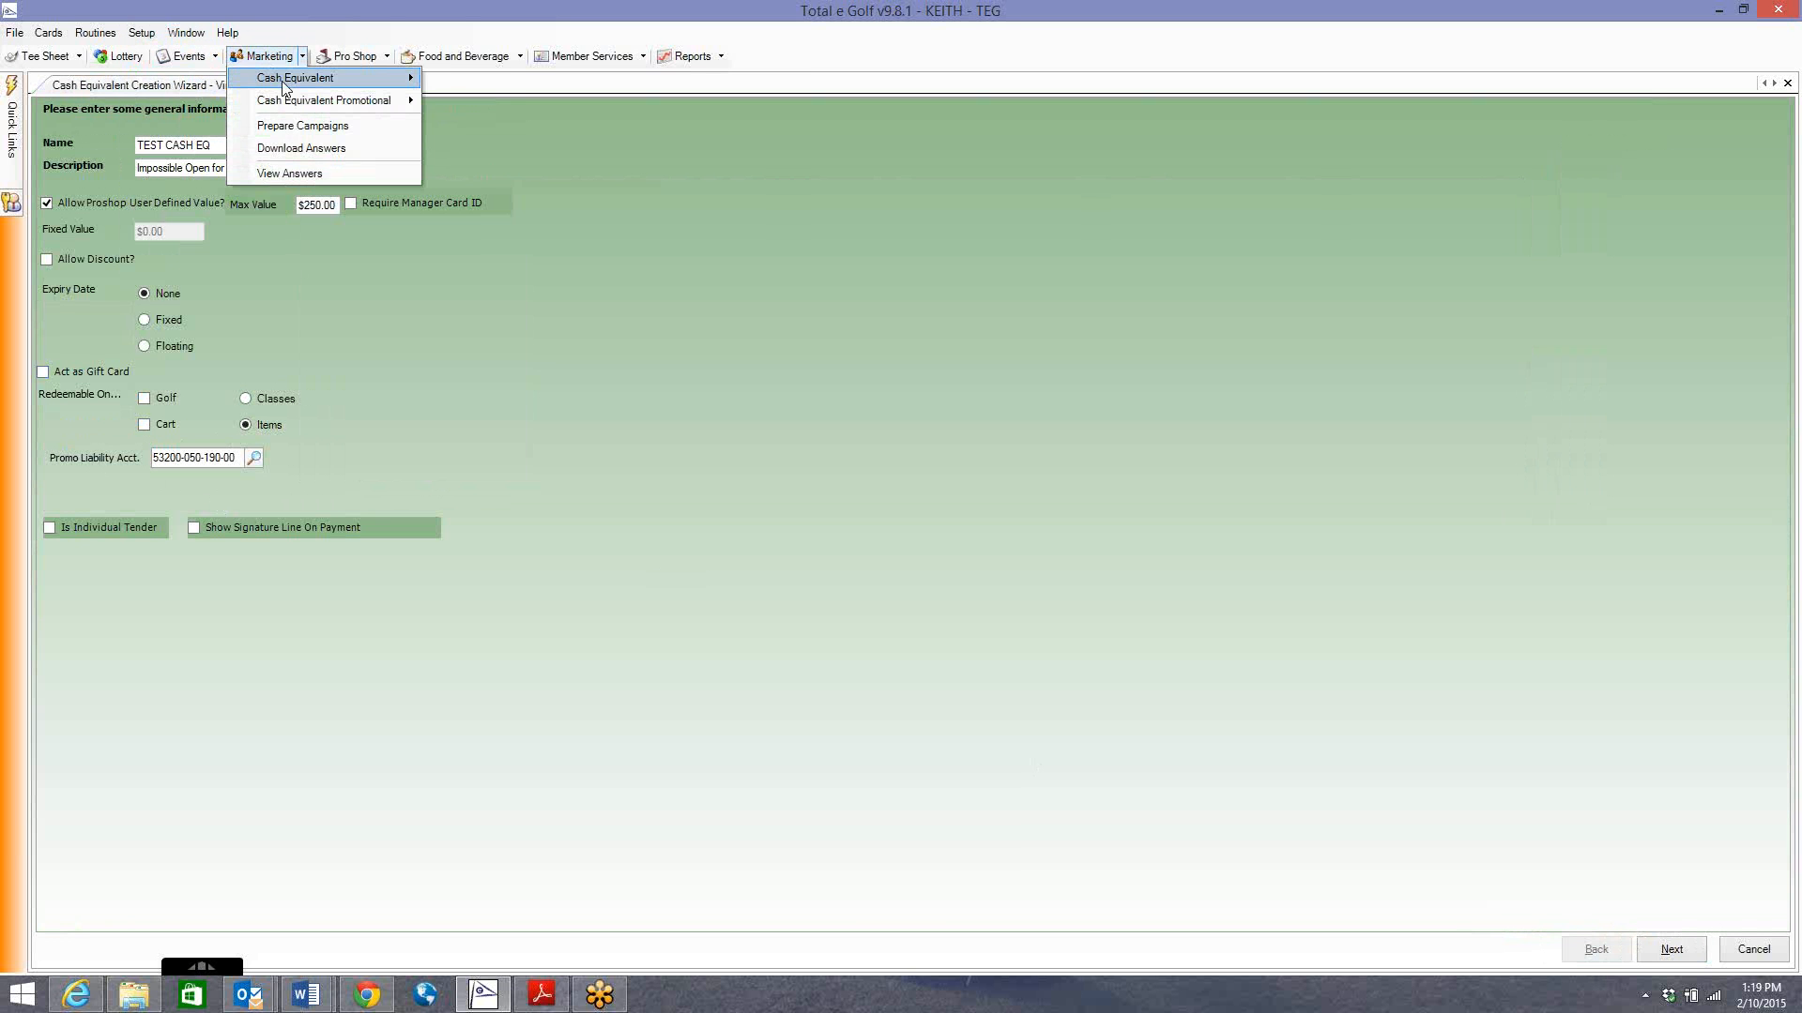
mouse_move(362, 100)
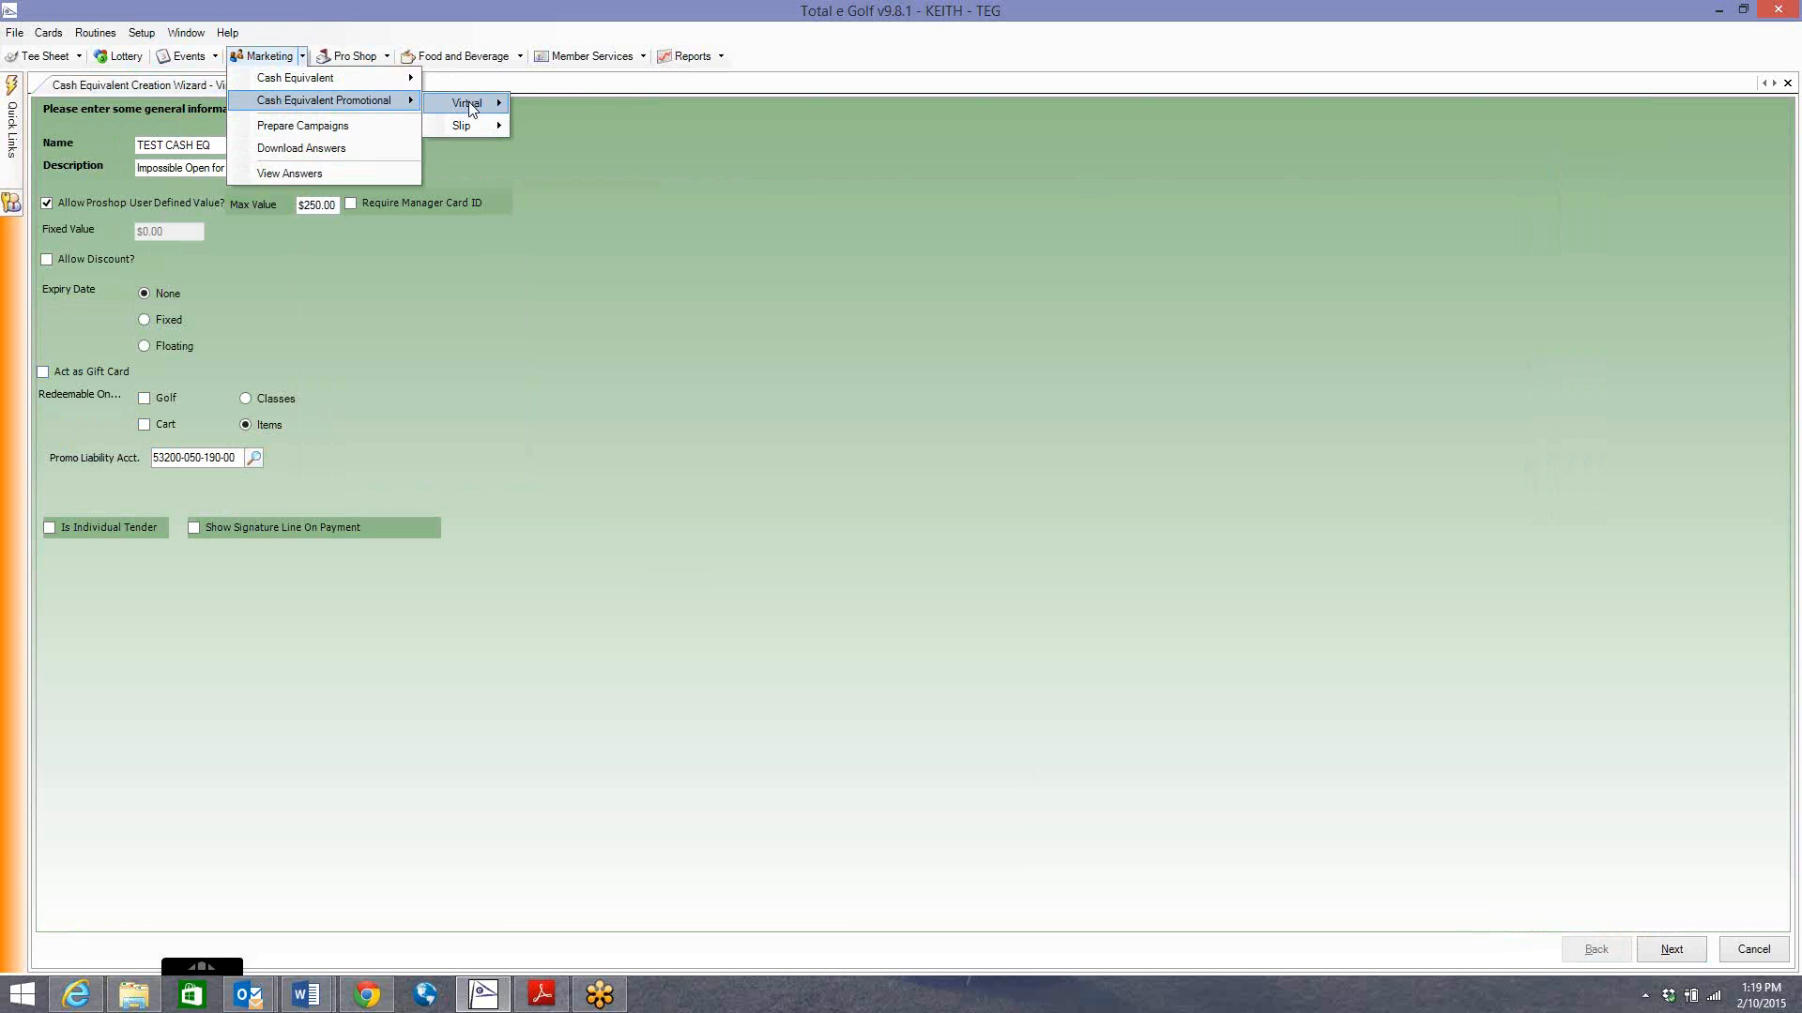
click(570, 122)
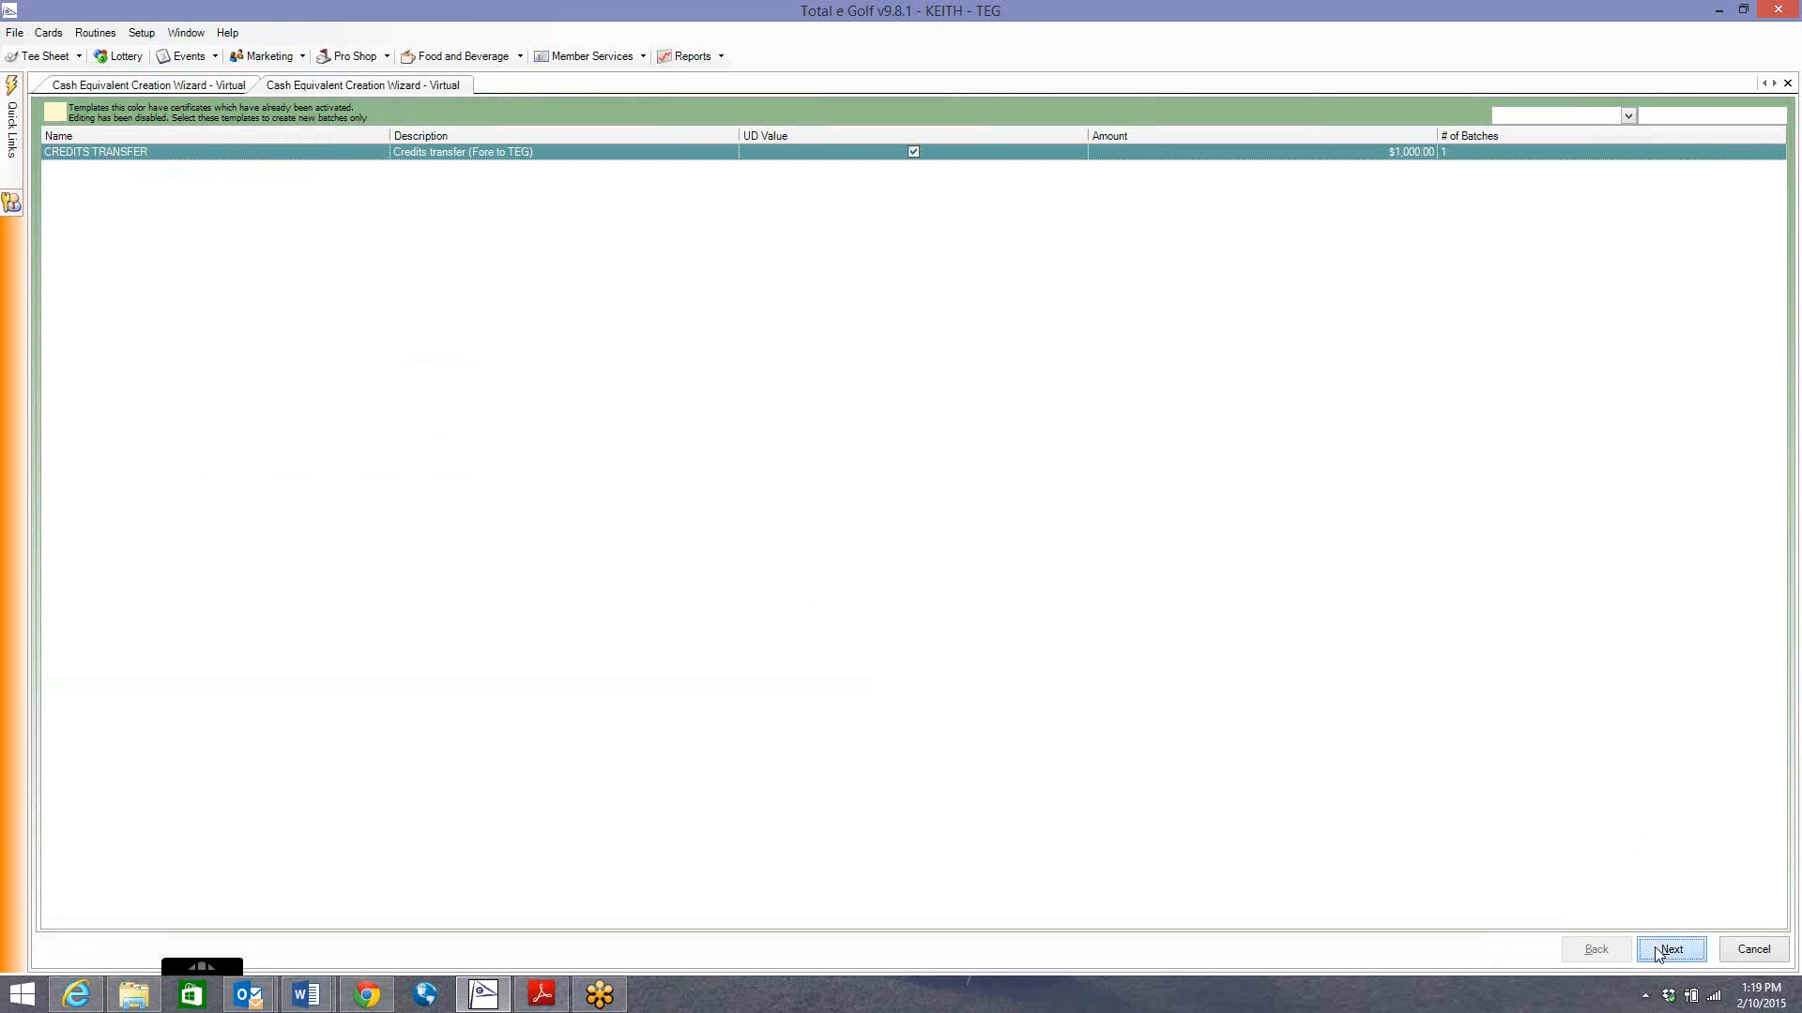
click(1658, 950)
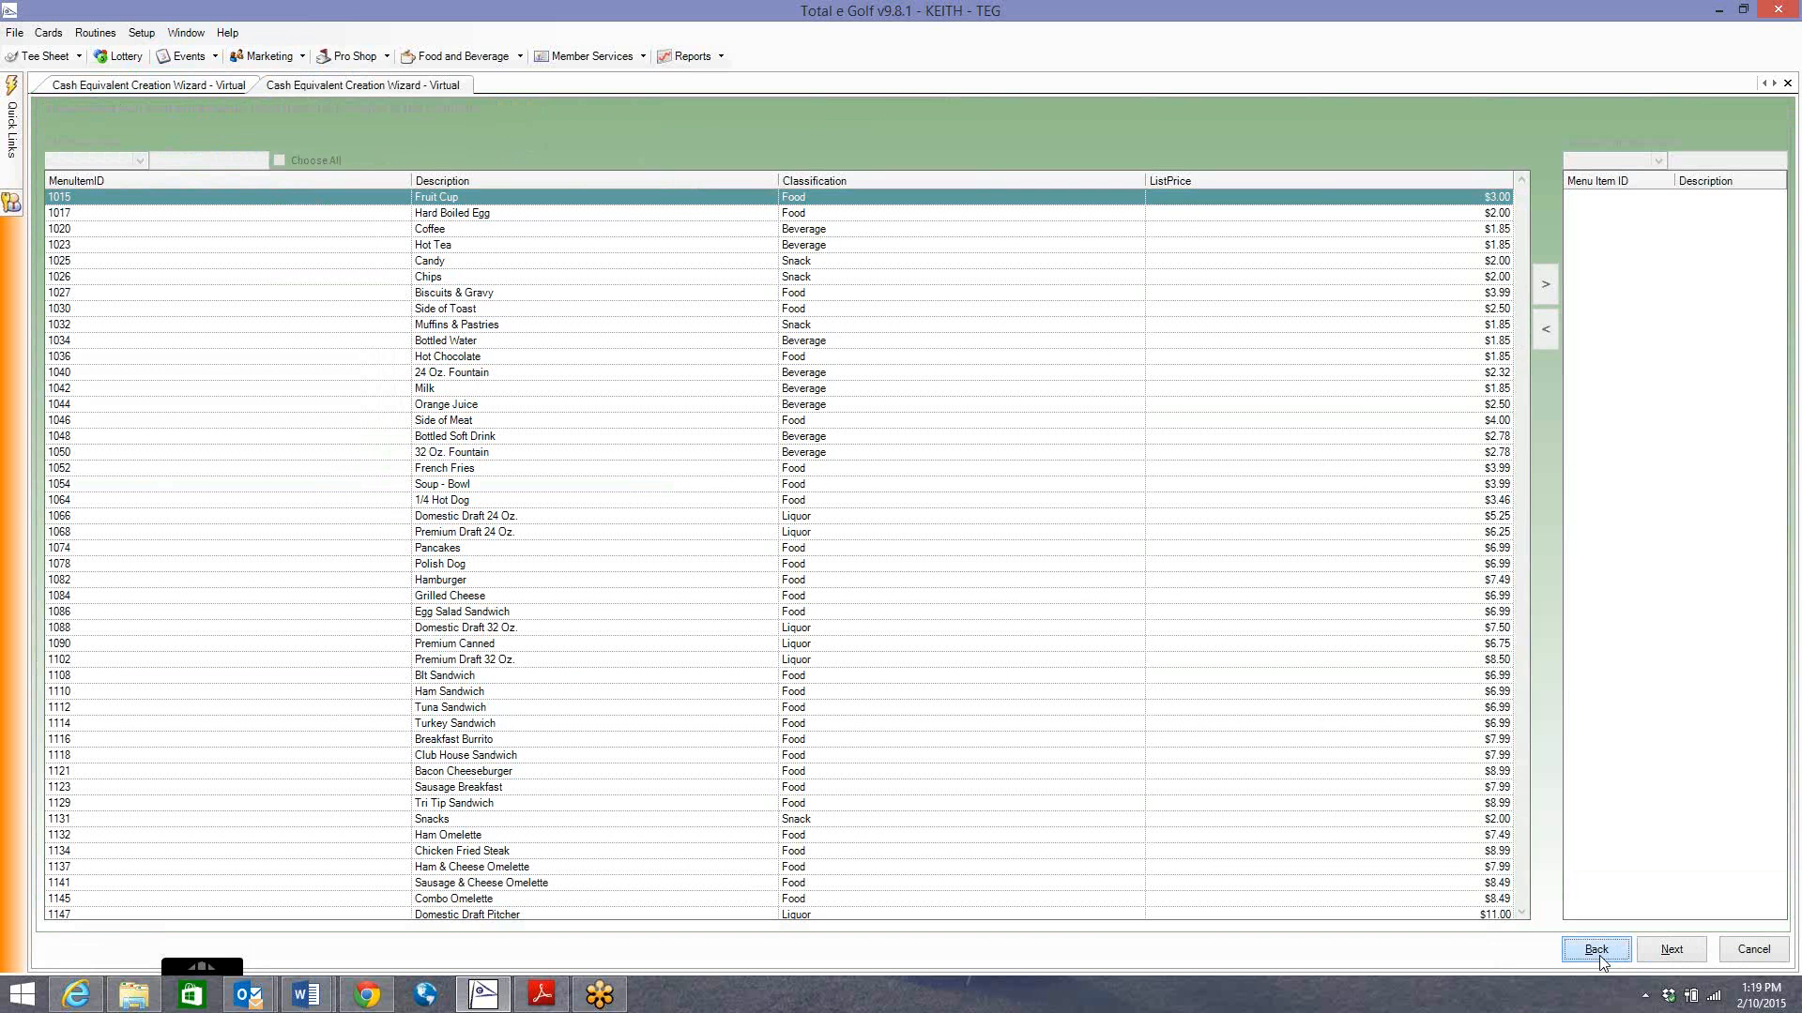
click(1598, 951)
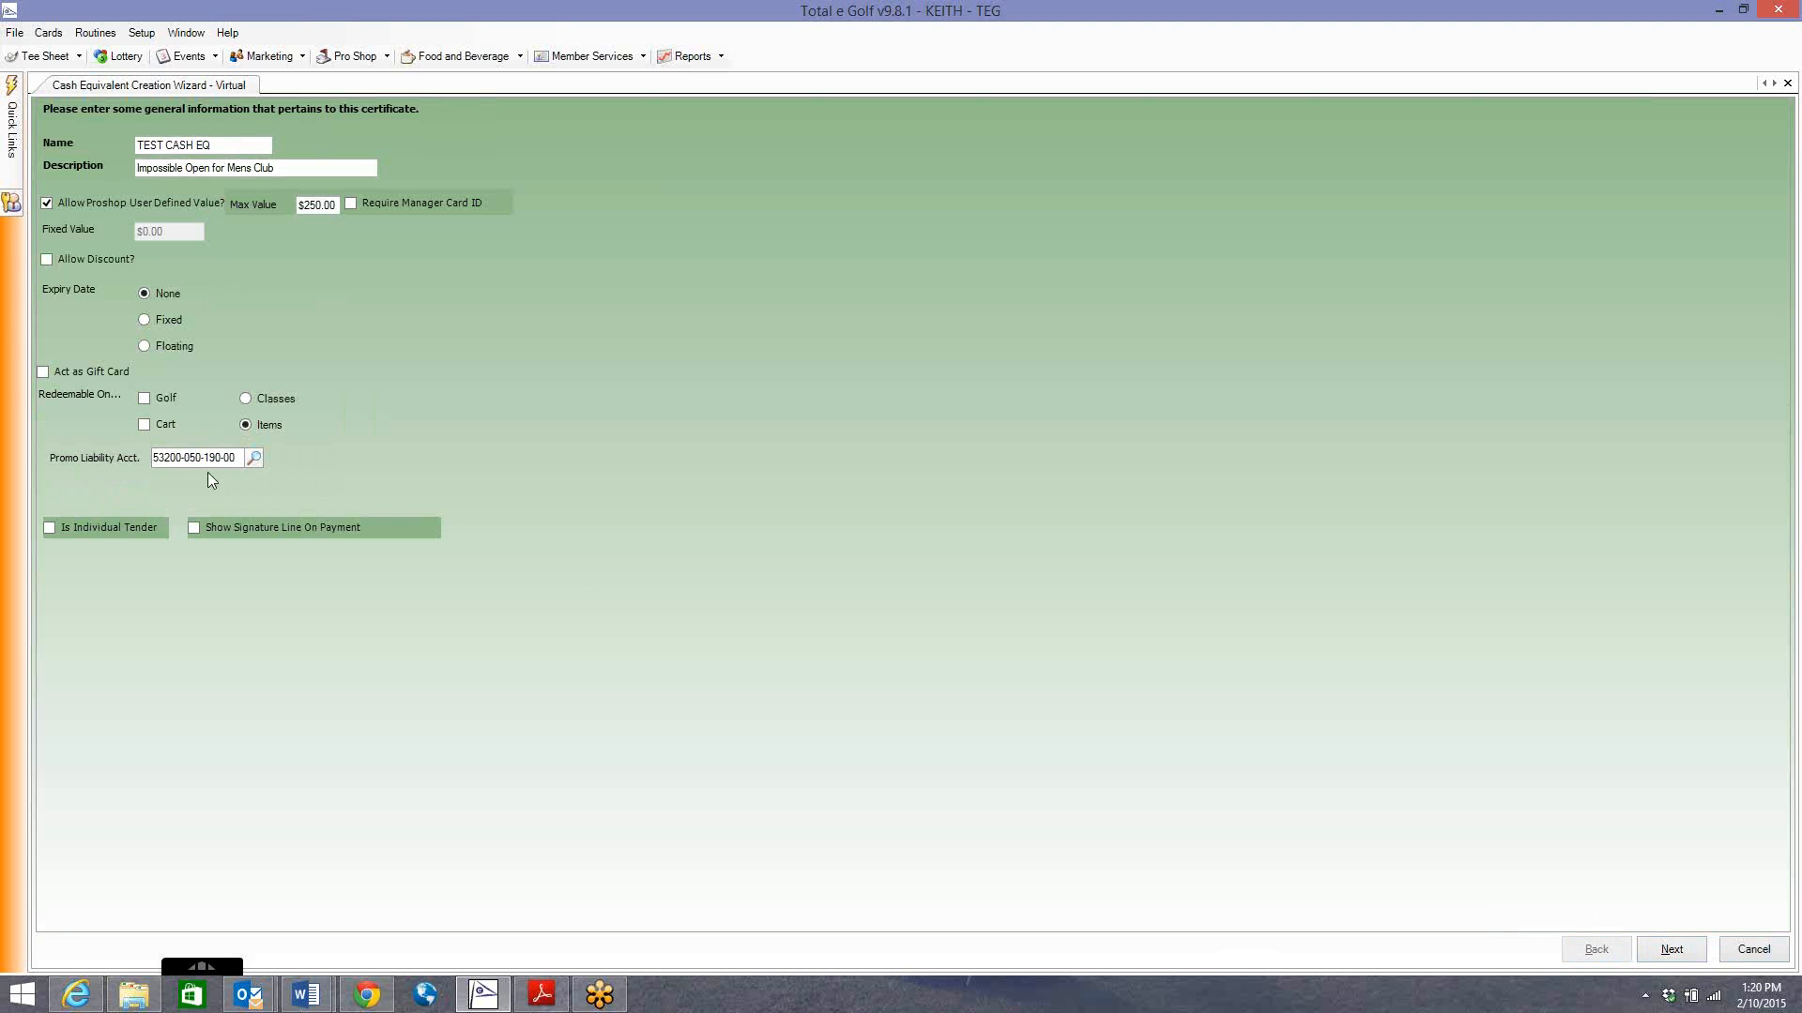
click(254, 457)
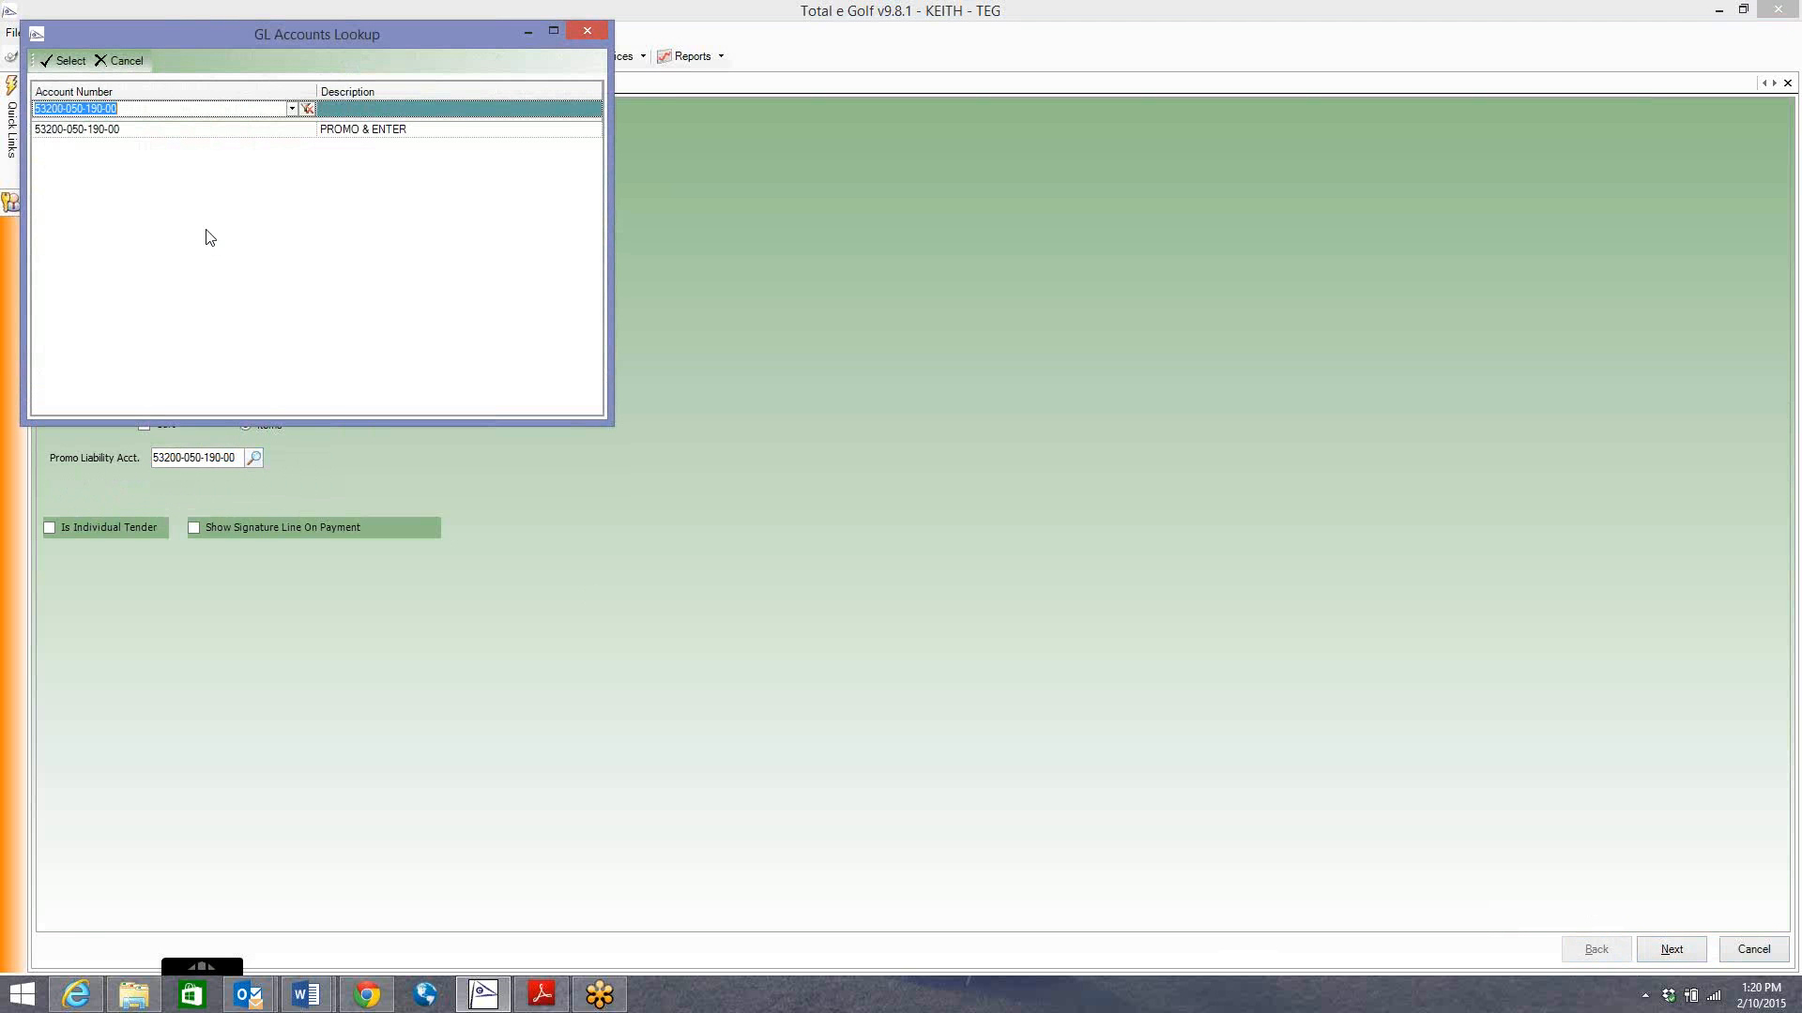
text(24700)
key(Return)
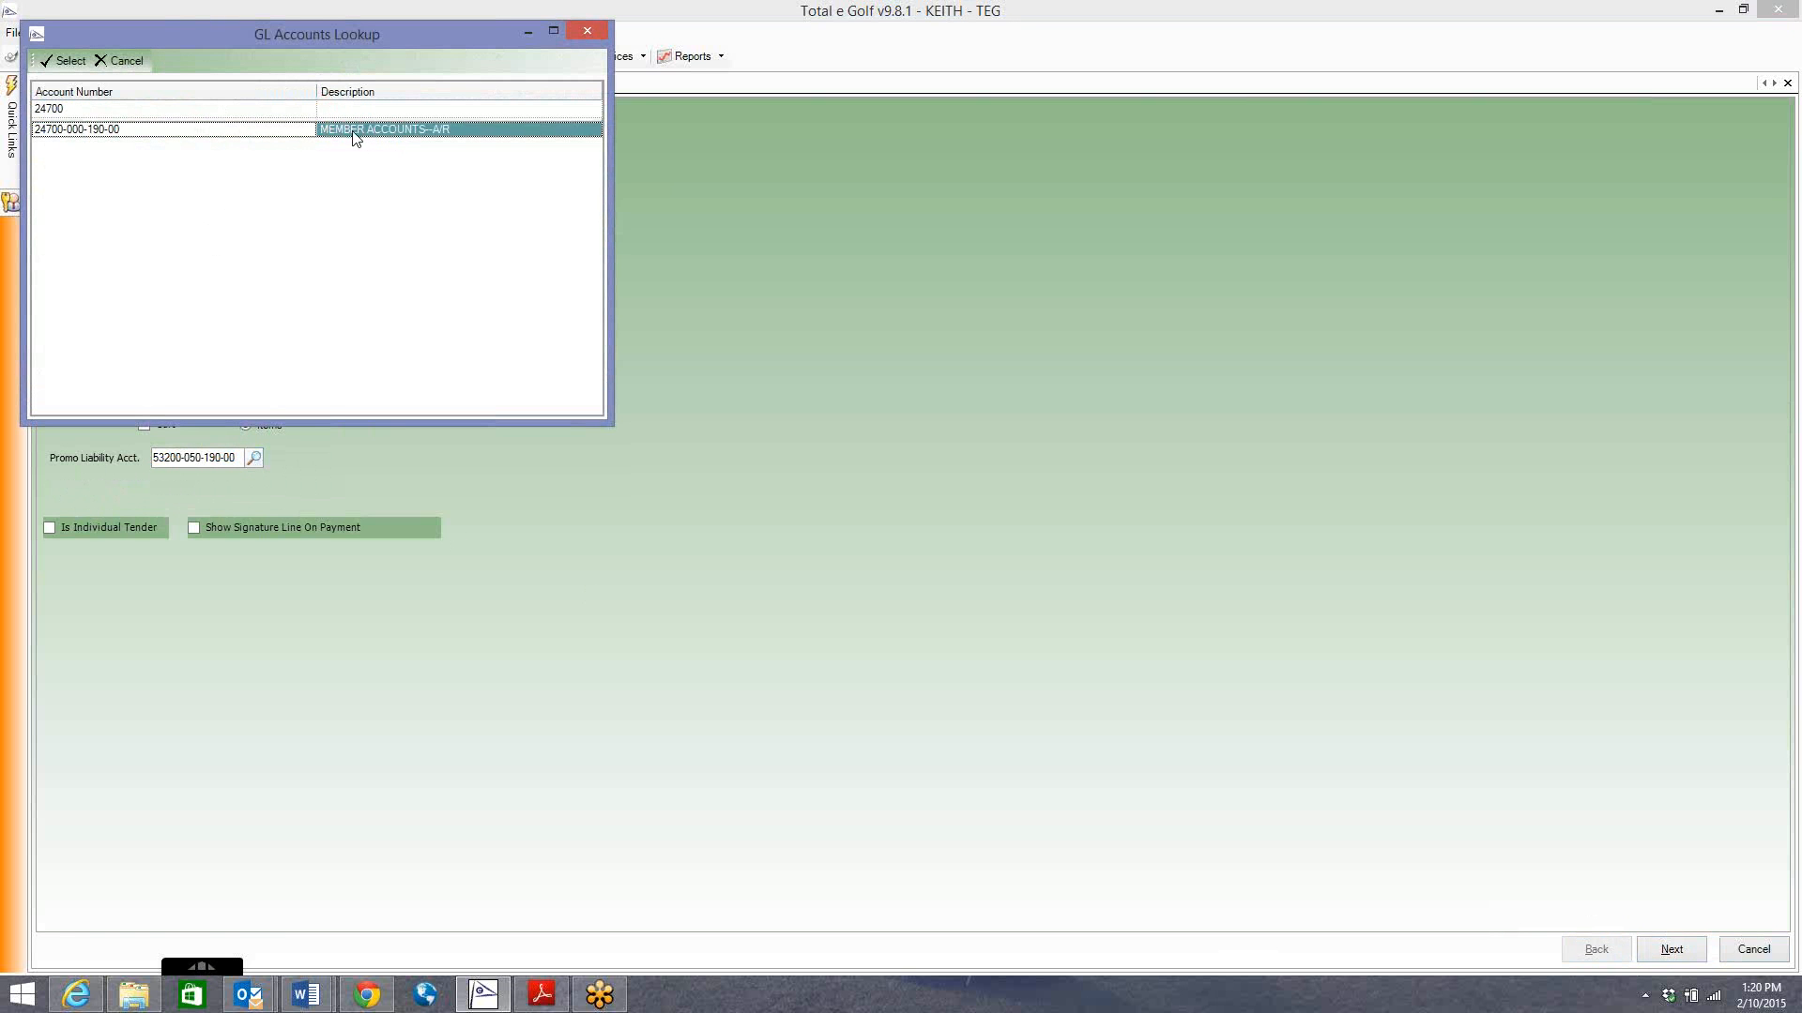
double_click(427, 141)
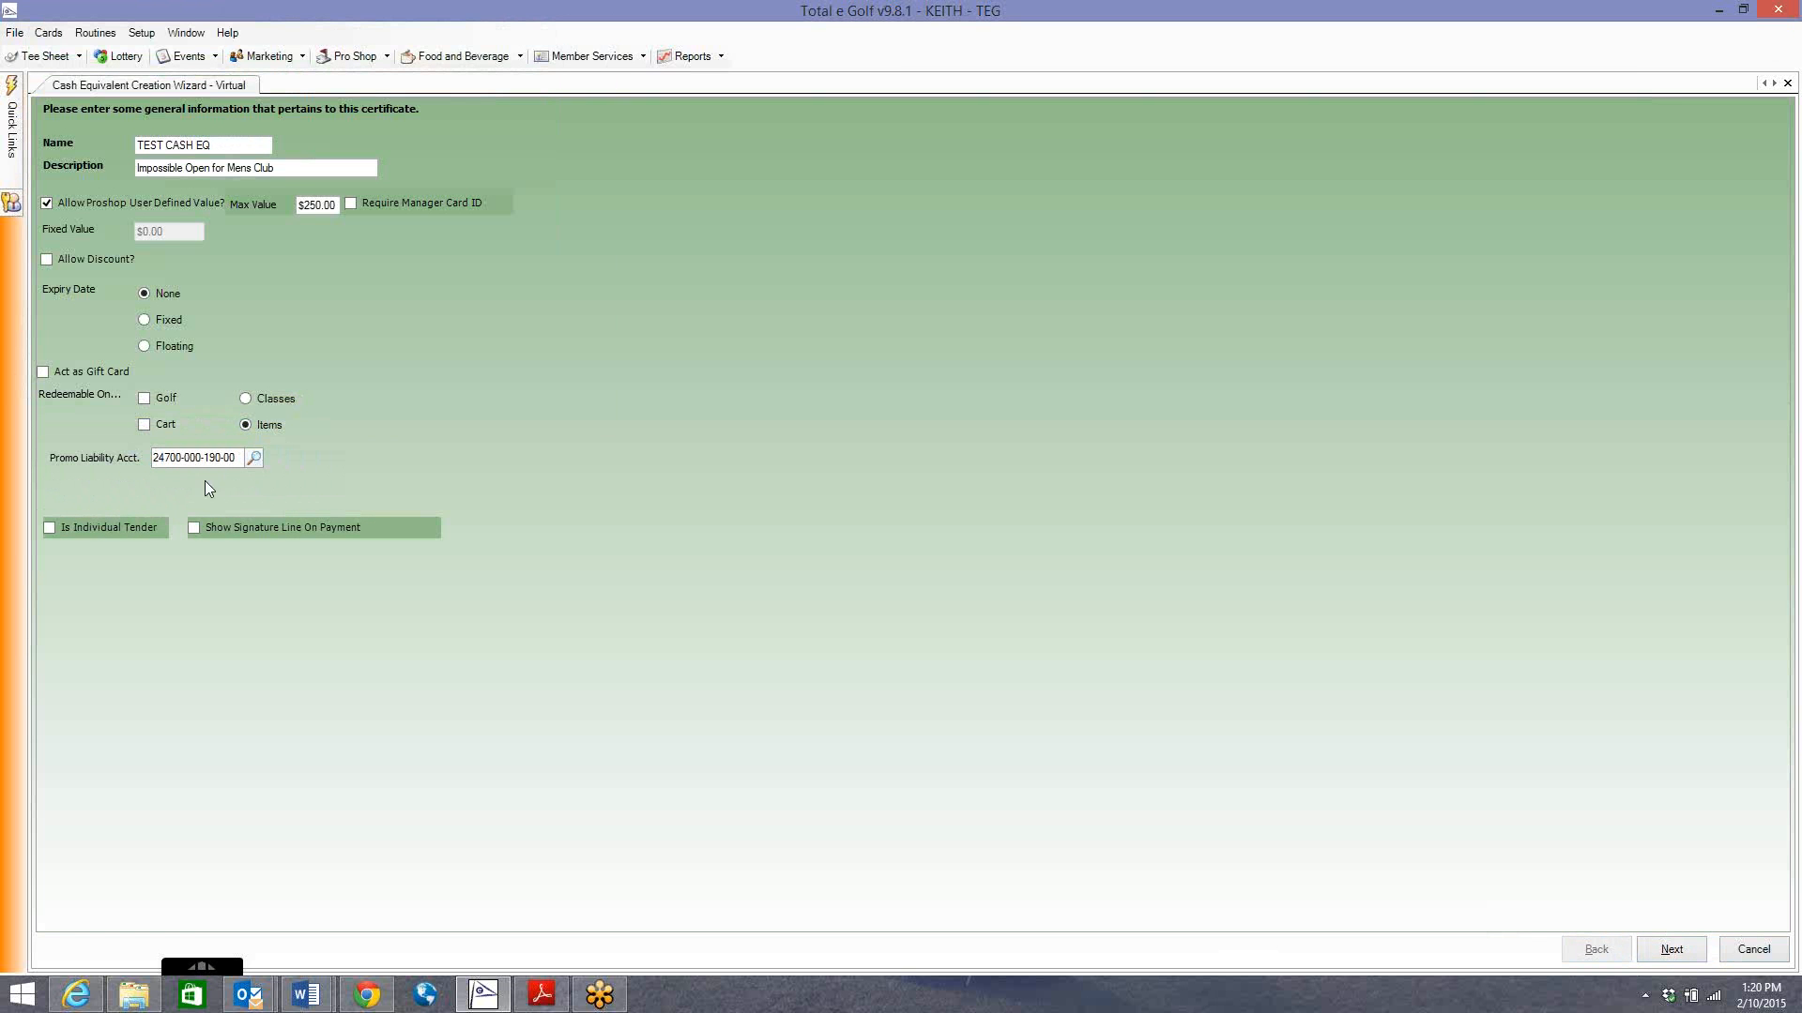
click(249, 402)
On the classes step, add MERCHANDISE to Selected Classes, then highlight DRIVING RANGE.
click(1657, 952)
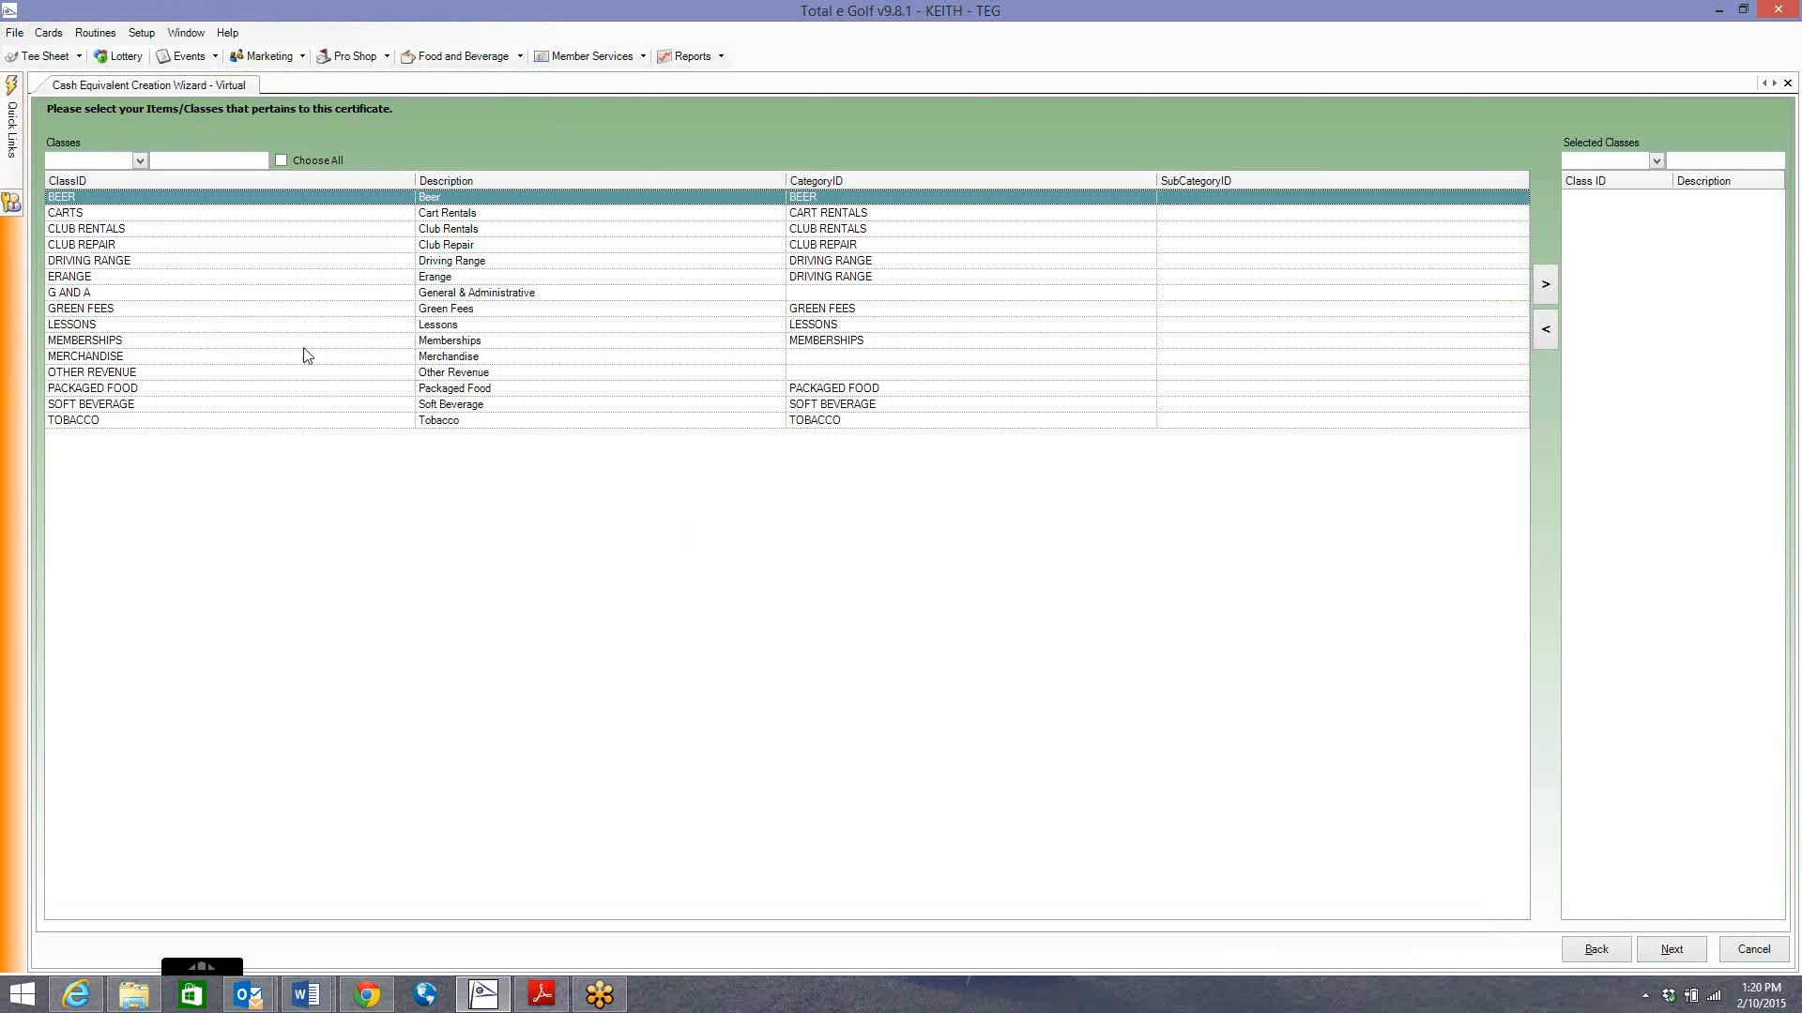
click(308, 357)
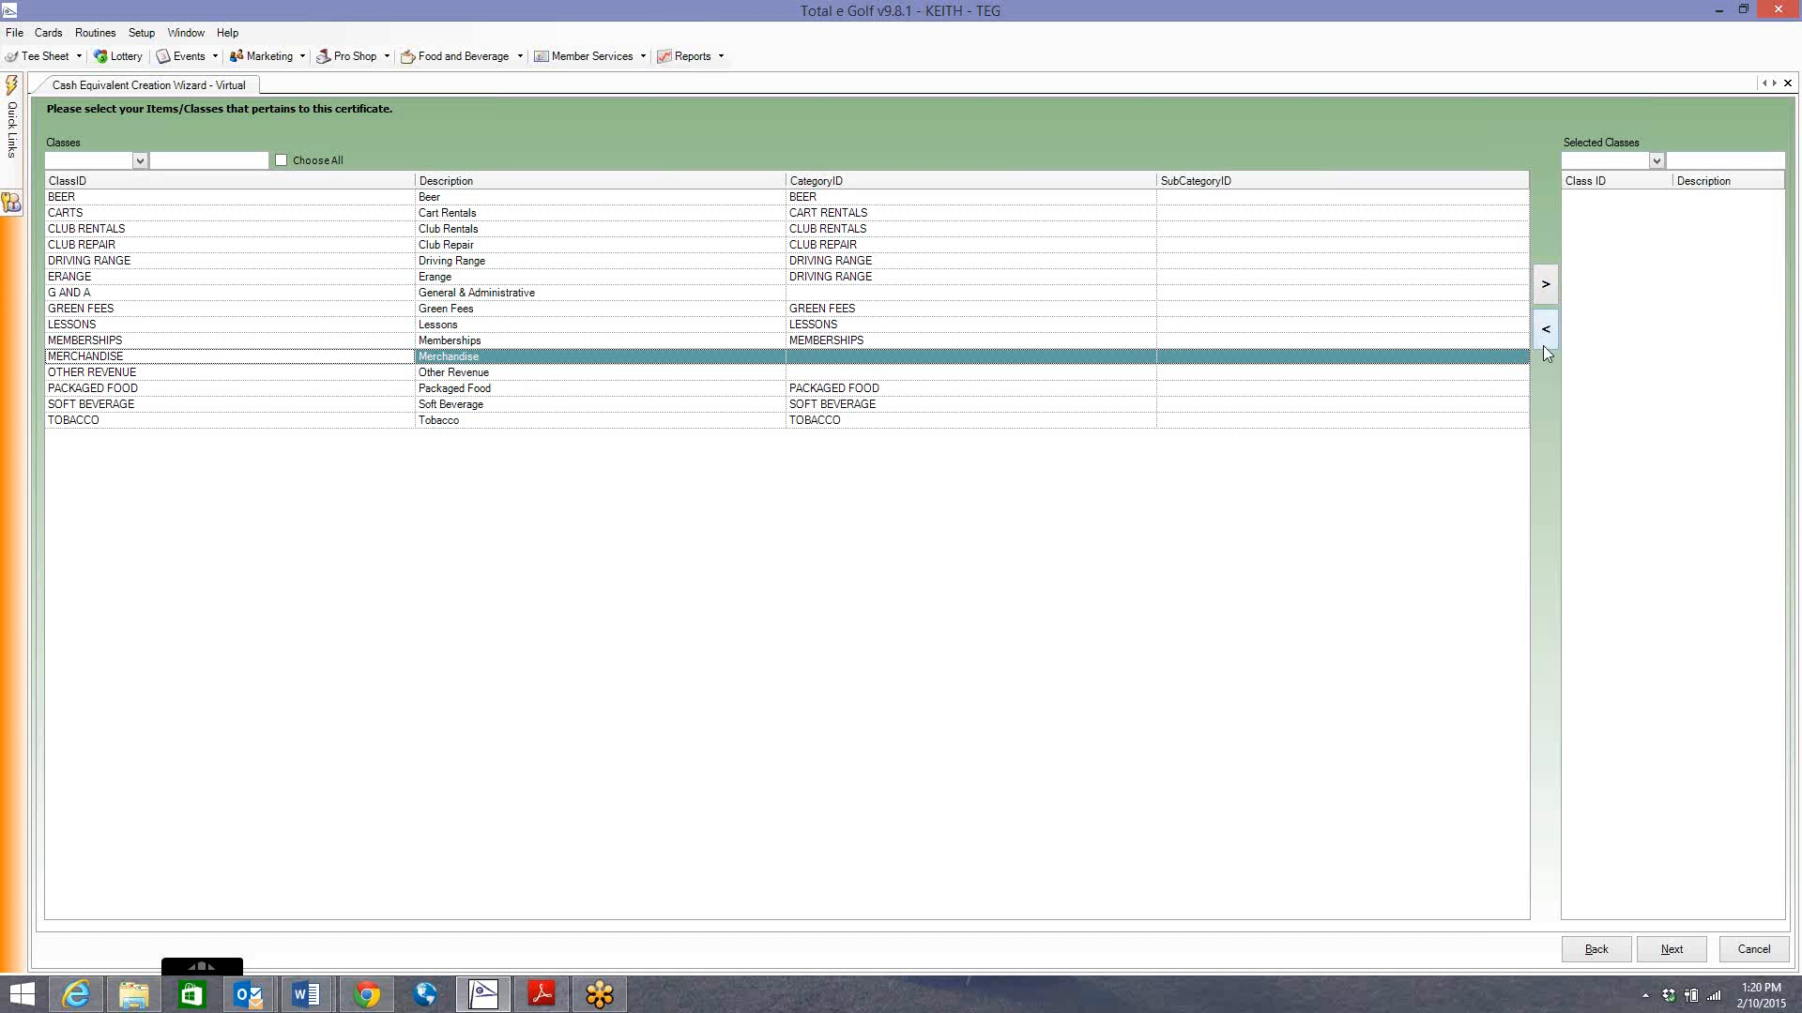
click(1548, 286)
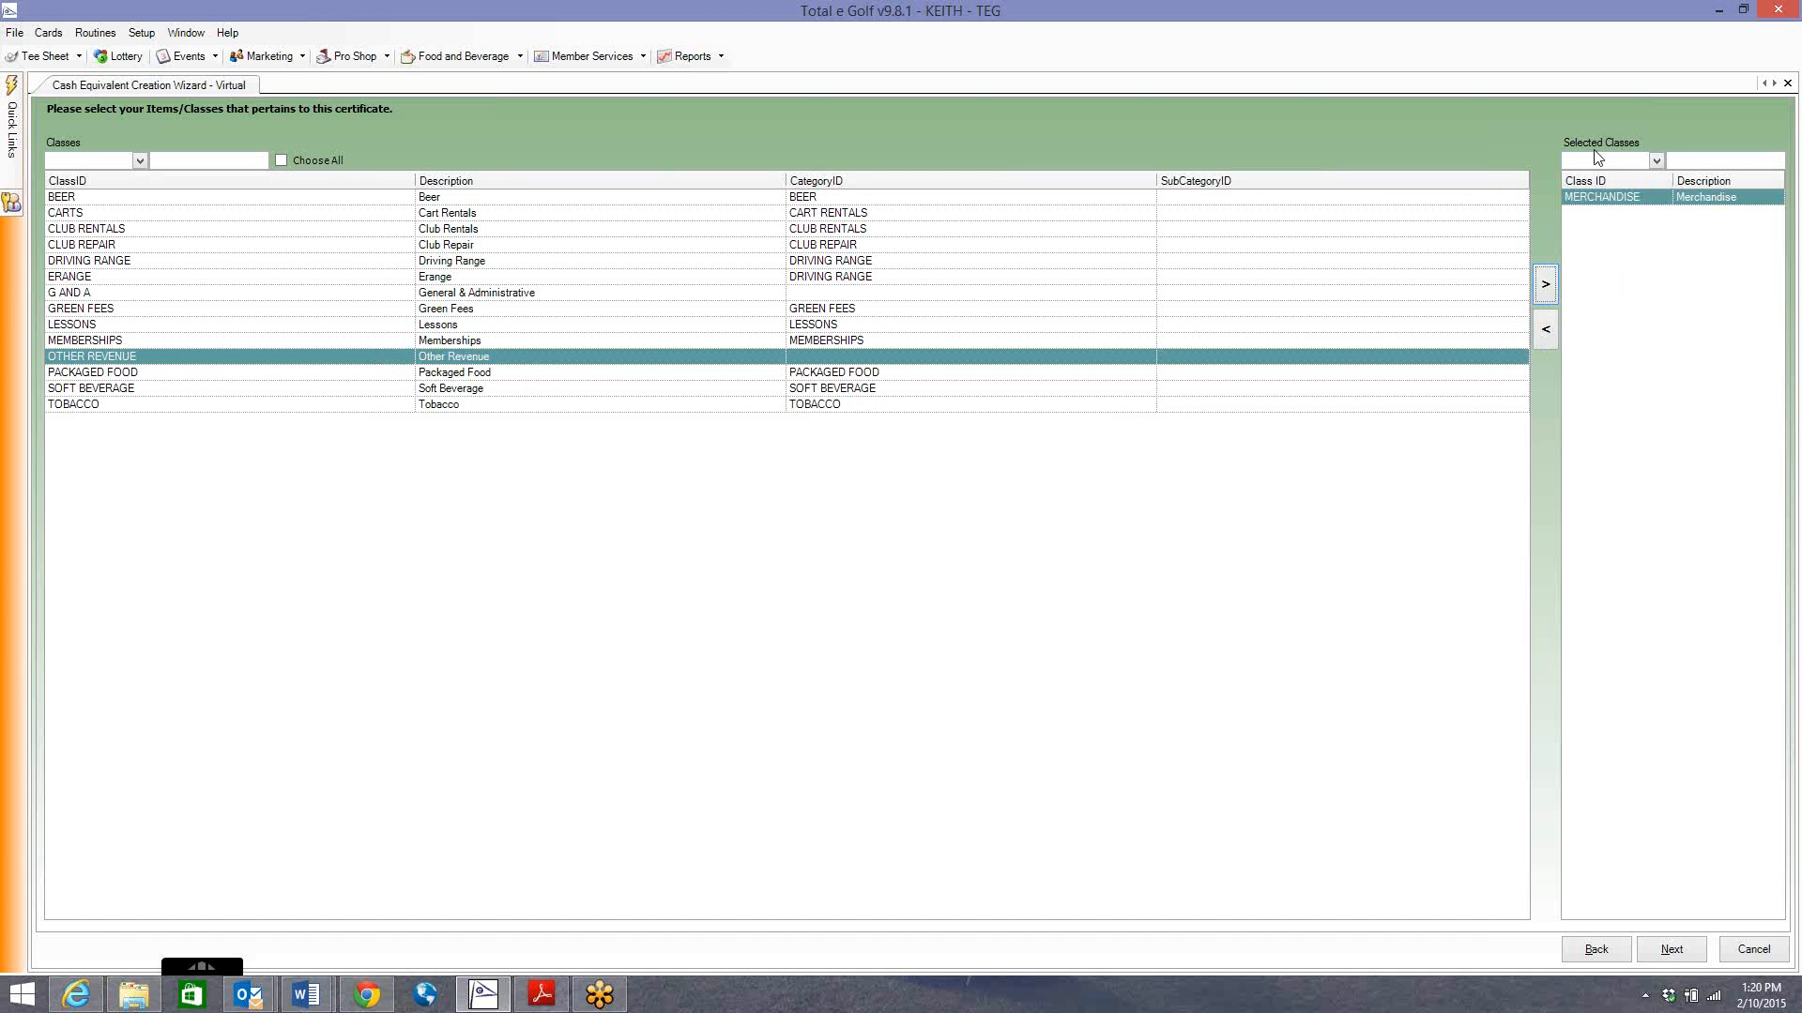
click(100, 261)
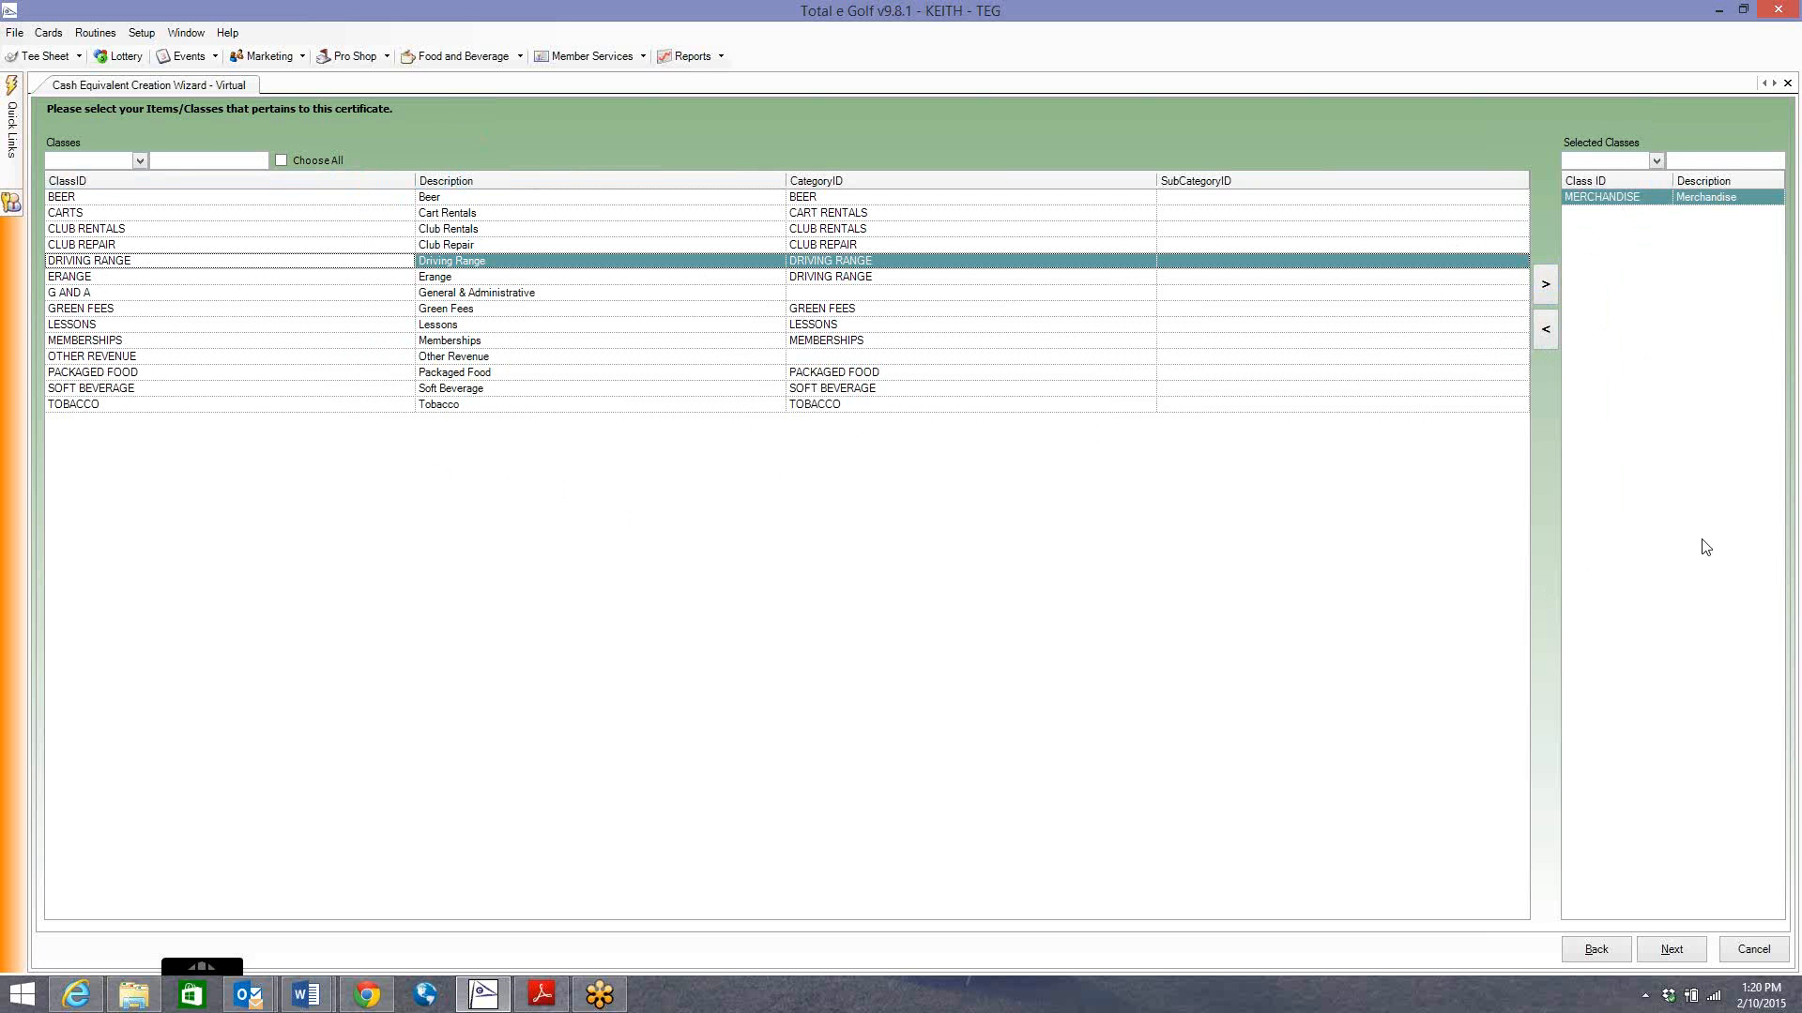
On the food and beverage step, select all F&B menu items and move them into Selected F&B Menu Items.
click(1670, 950)
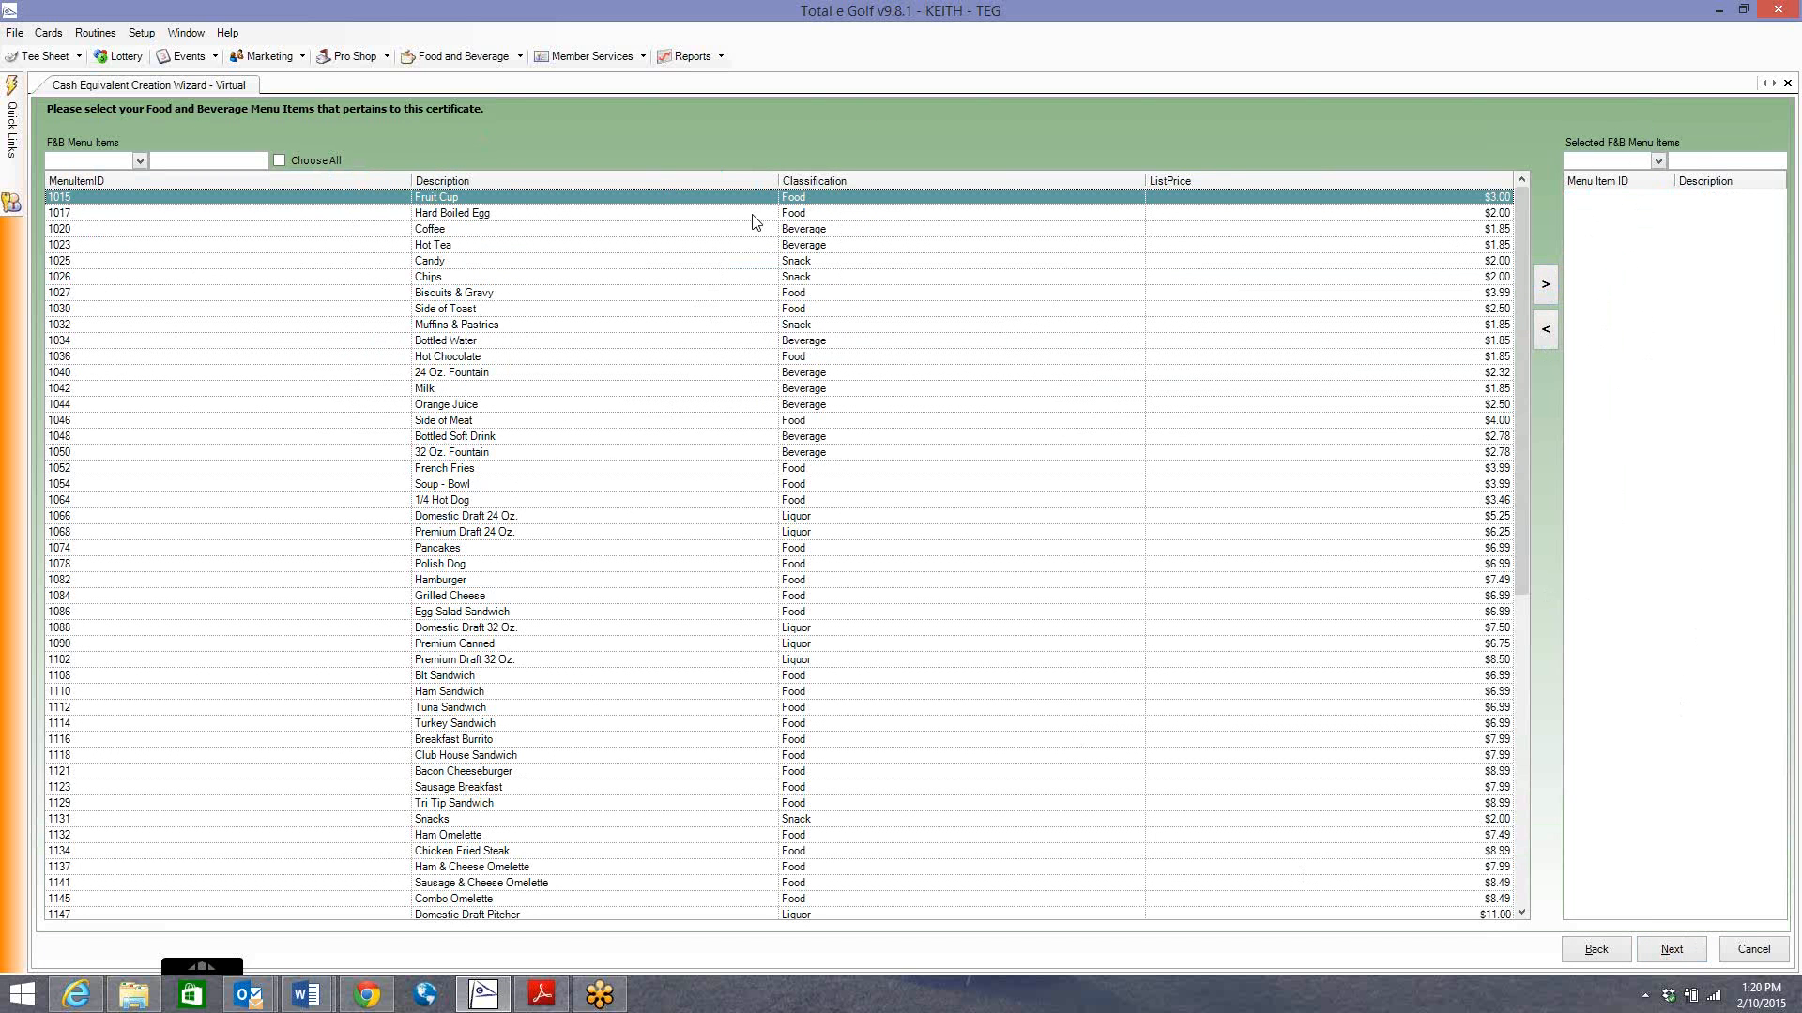
drag(1525, 385, 1508, 760)
drag(1501, 596, 1487, 223)
key(shift+Down)
key(shift+Down)
key(shift+Down)
key(shift+Down)
key(shift+Down)
key(shift+Down)
key(shift+Down)
key(shift+Down)
key(shift+Down)
key(shift+Down)
key(shift+Down)
key(shift+Down)
key(shift+Down)
key(shift+Down)
key(shift+Down)
key(shift+Down)
key(shift+Down)
key(shift+Down)
key(shift+Down)
key(shift+Down)
key(shift+Down)
key(shift+Down)
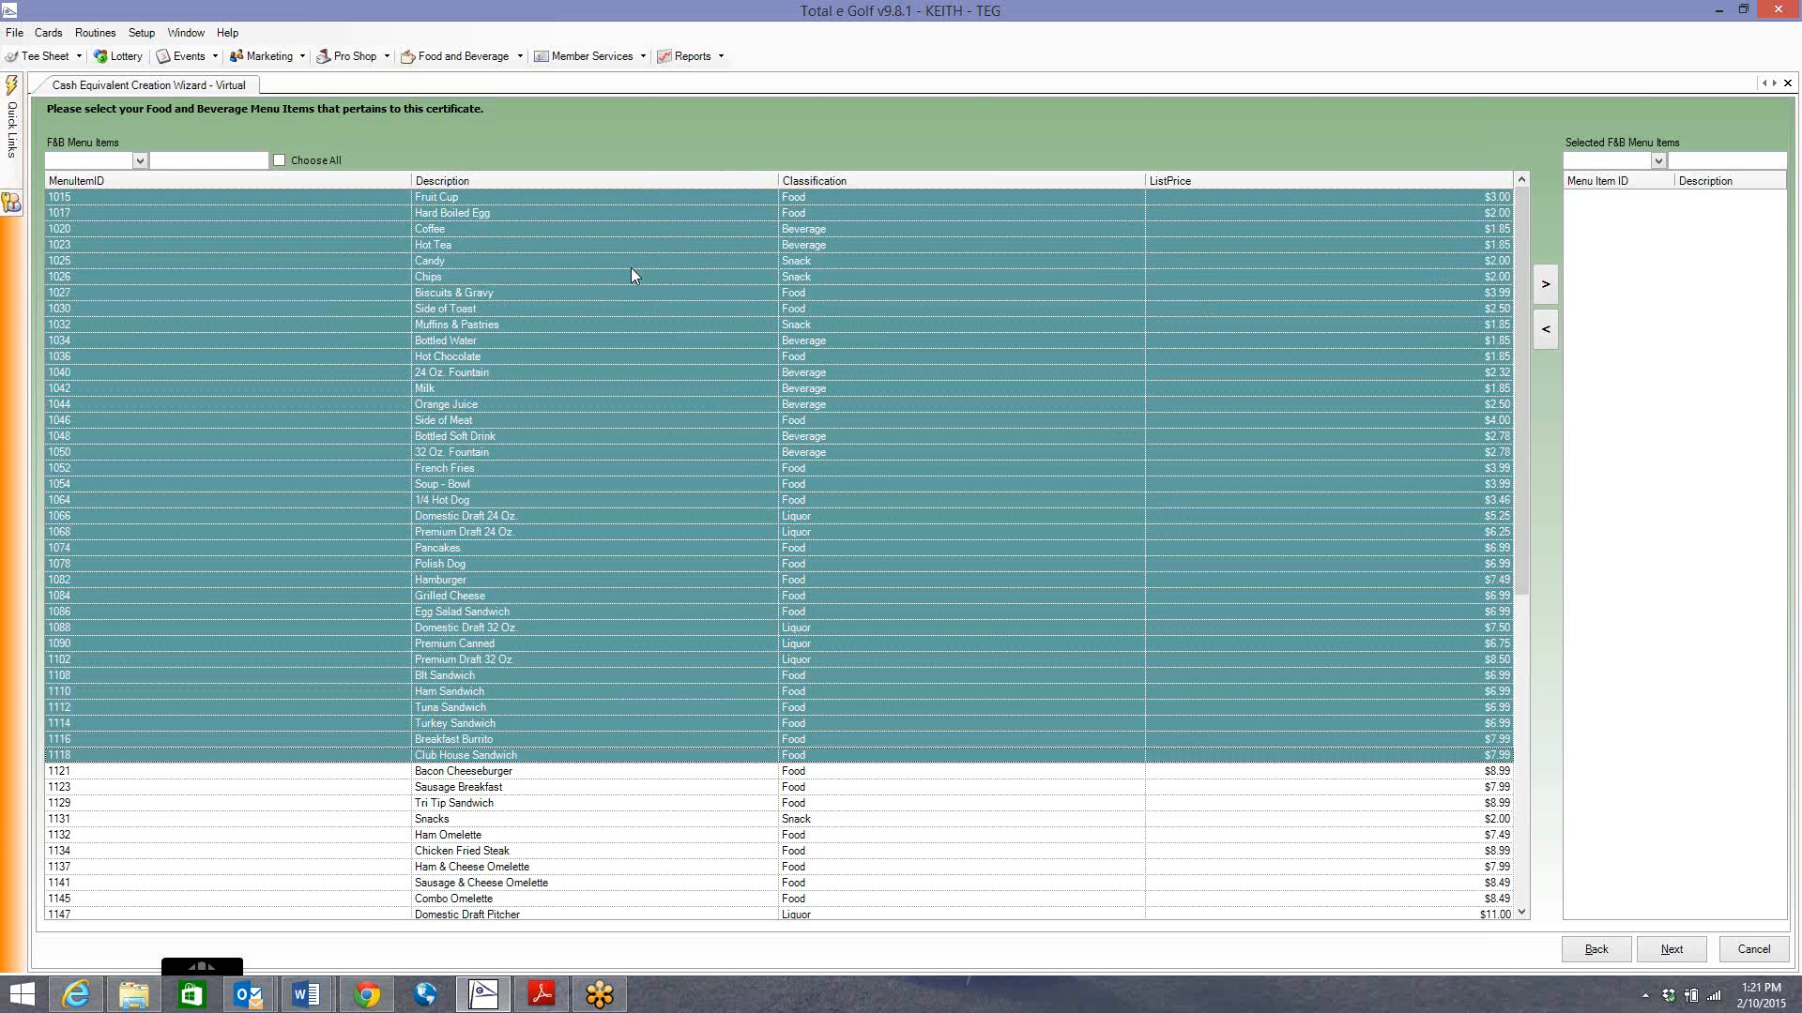
key(shift+Down)
key(shift+Down)
key(shift+Down)
key(shift+Down)
key(shift+Down)
key(shift+Down)
key(shift+Down)
key(shift+Down)
key(shift+Down)
key(shift+Down)
key(shift+Down)
key(shift+Down)
key(shift+Down)
key(shift+Down)
key(shift+Down)
key(shift+Down)
key(shift+Down)
key(shift+Down)
key(shift+Down)
key(shift+Down)
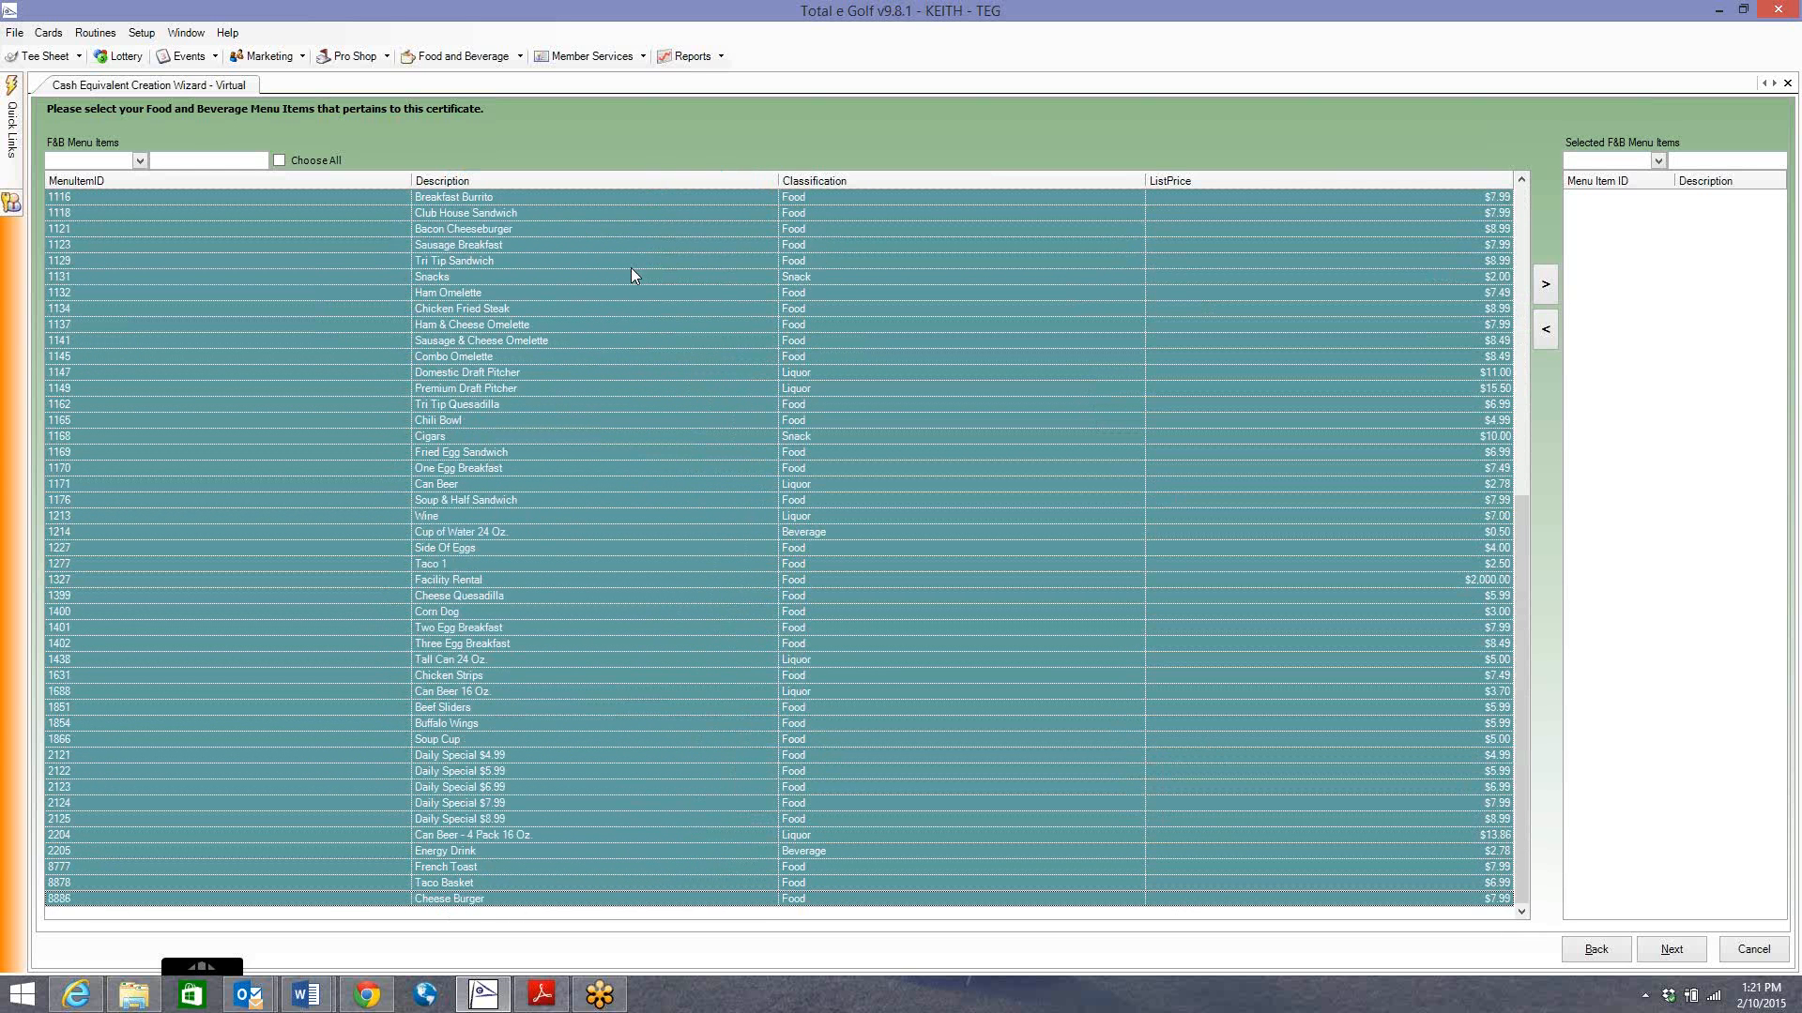
key(shift+Down)
click(1548, 287)
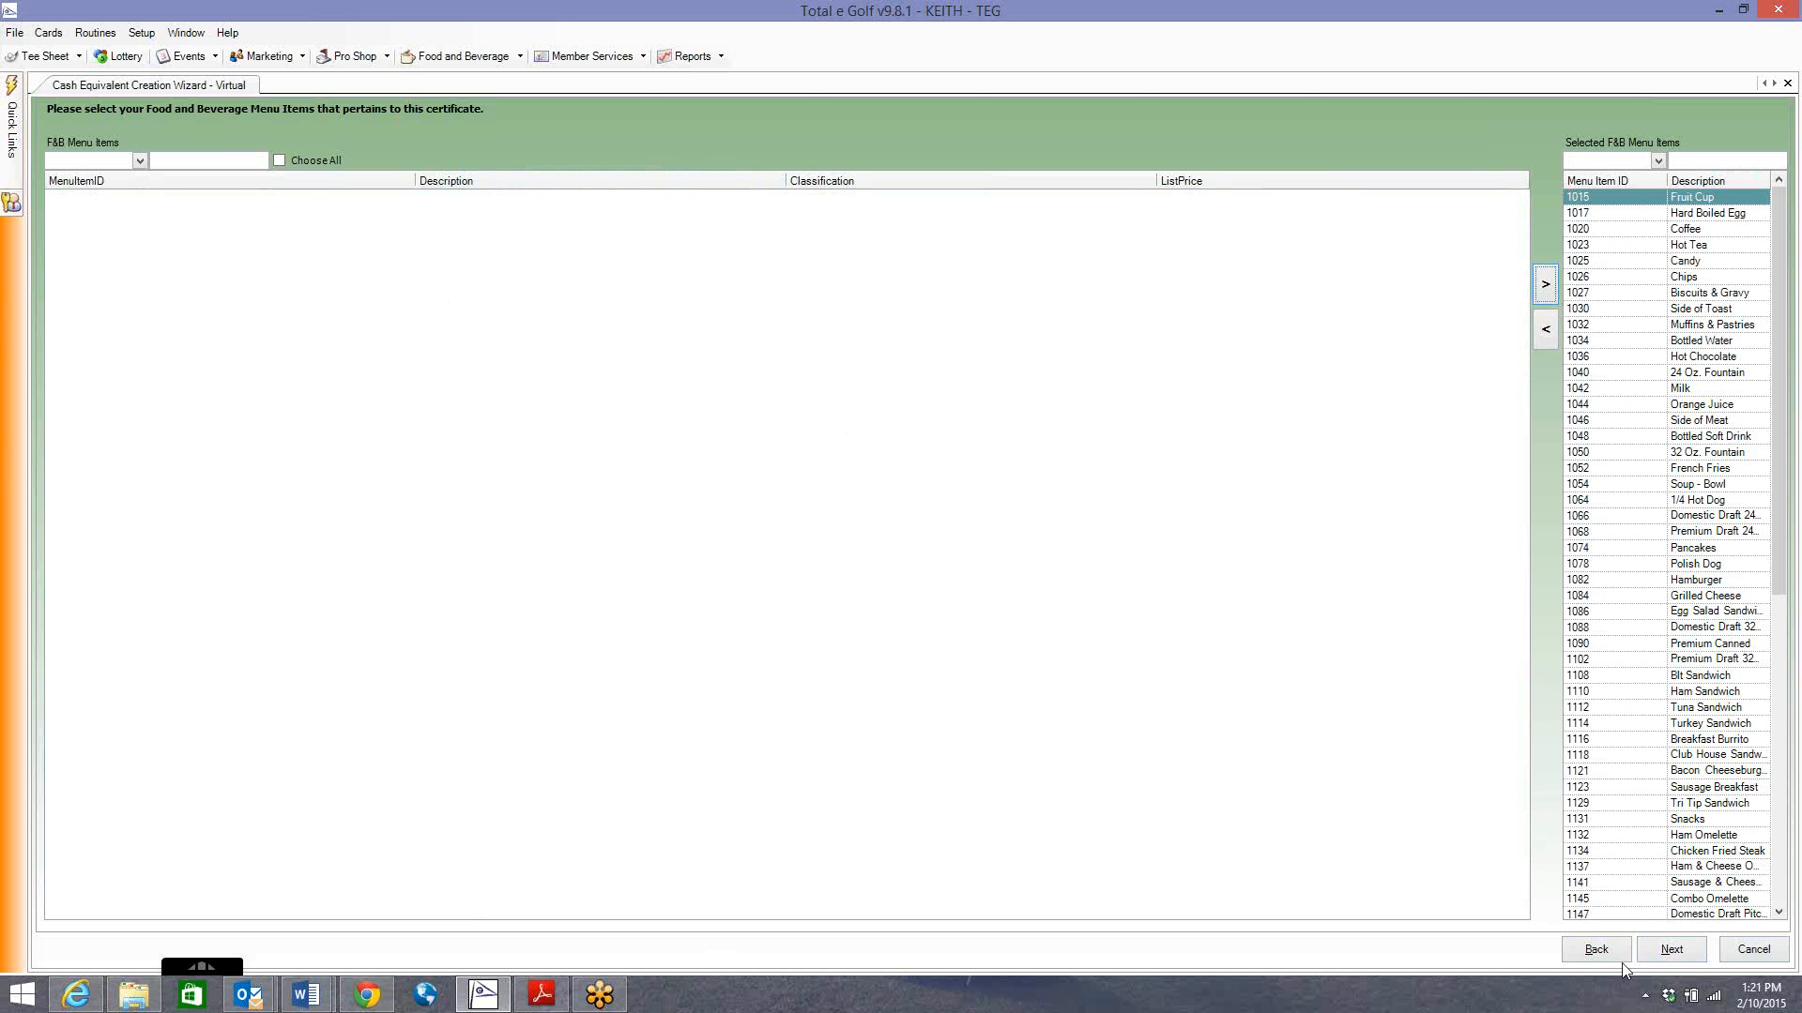
Advance to batch settings, preview the cash equivalent package full-screen, then tick Confirmed.
click(1679, 959)
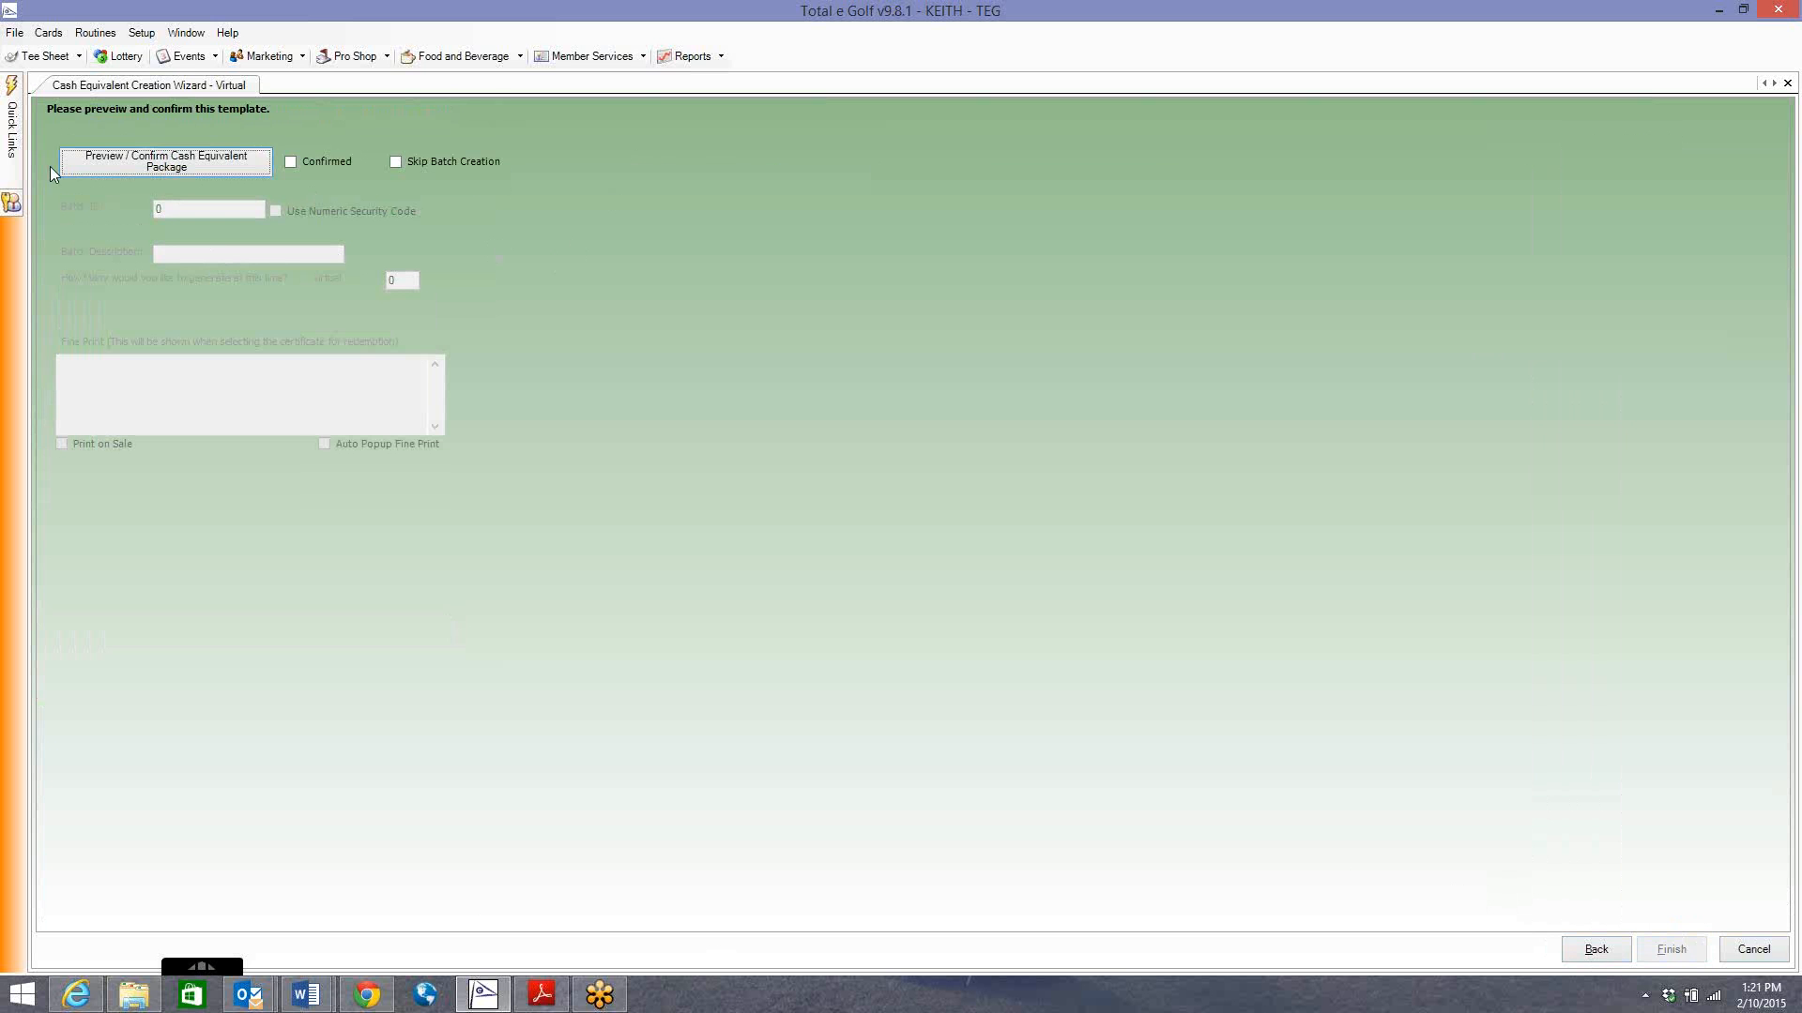
click(179, 165)
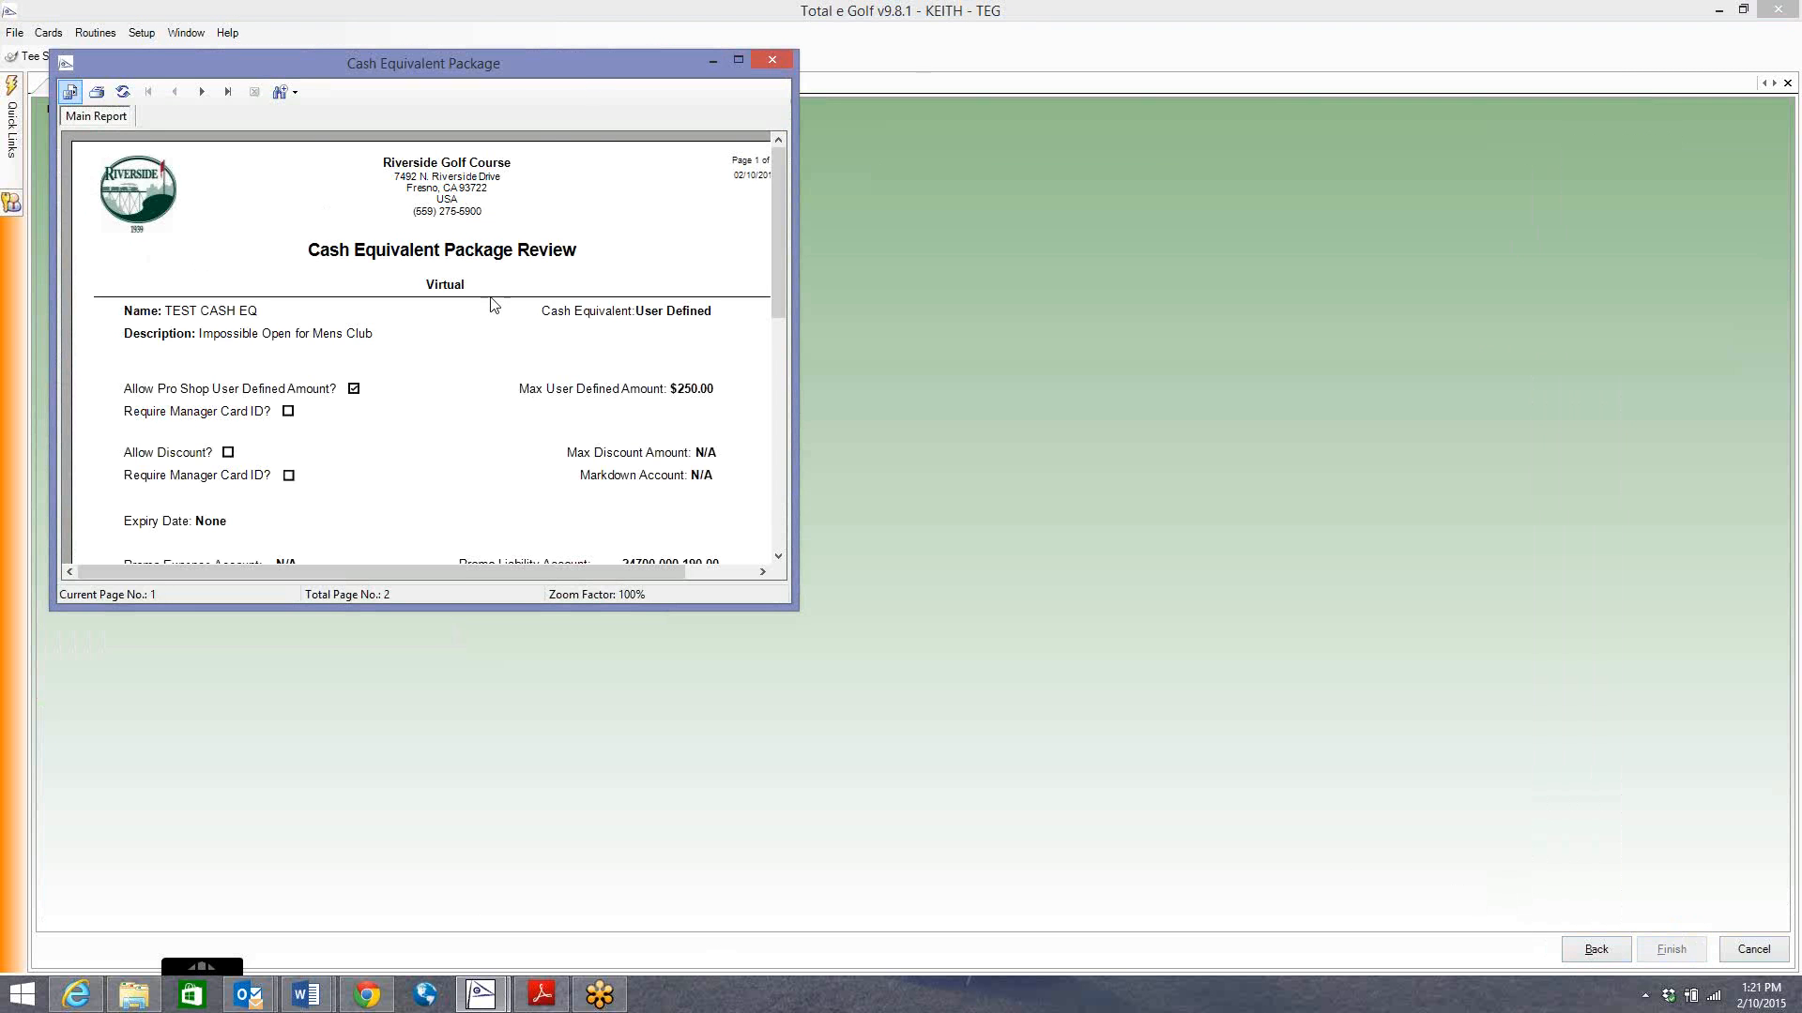
double_click(590, 66)
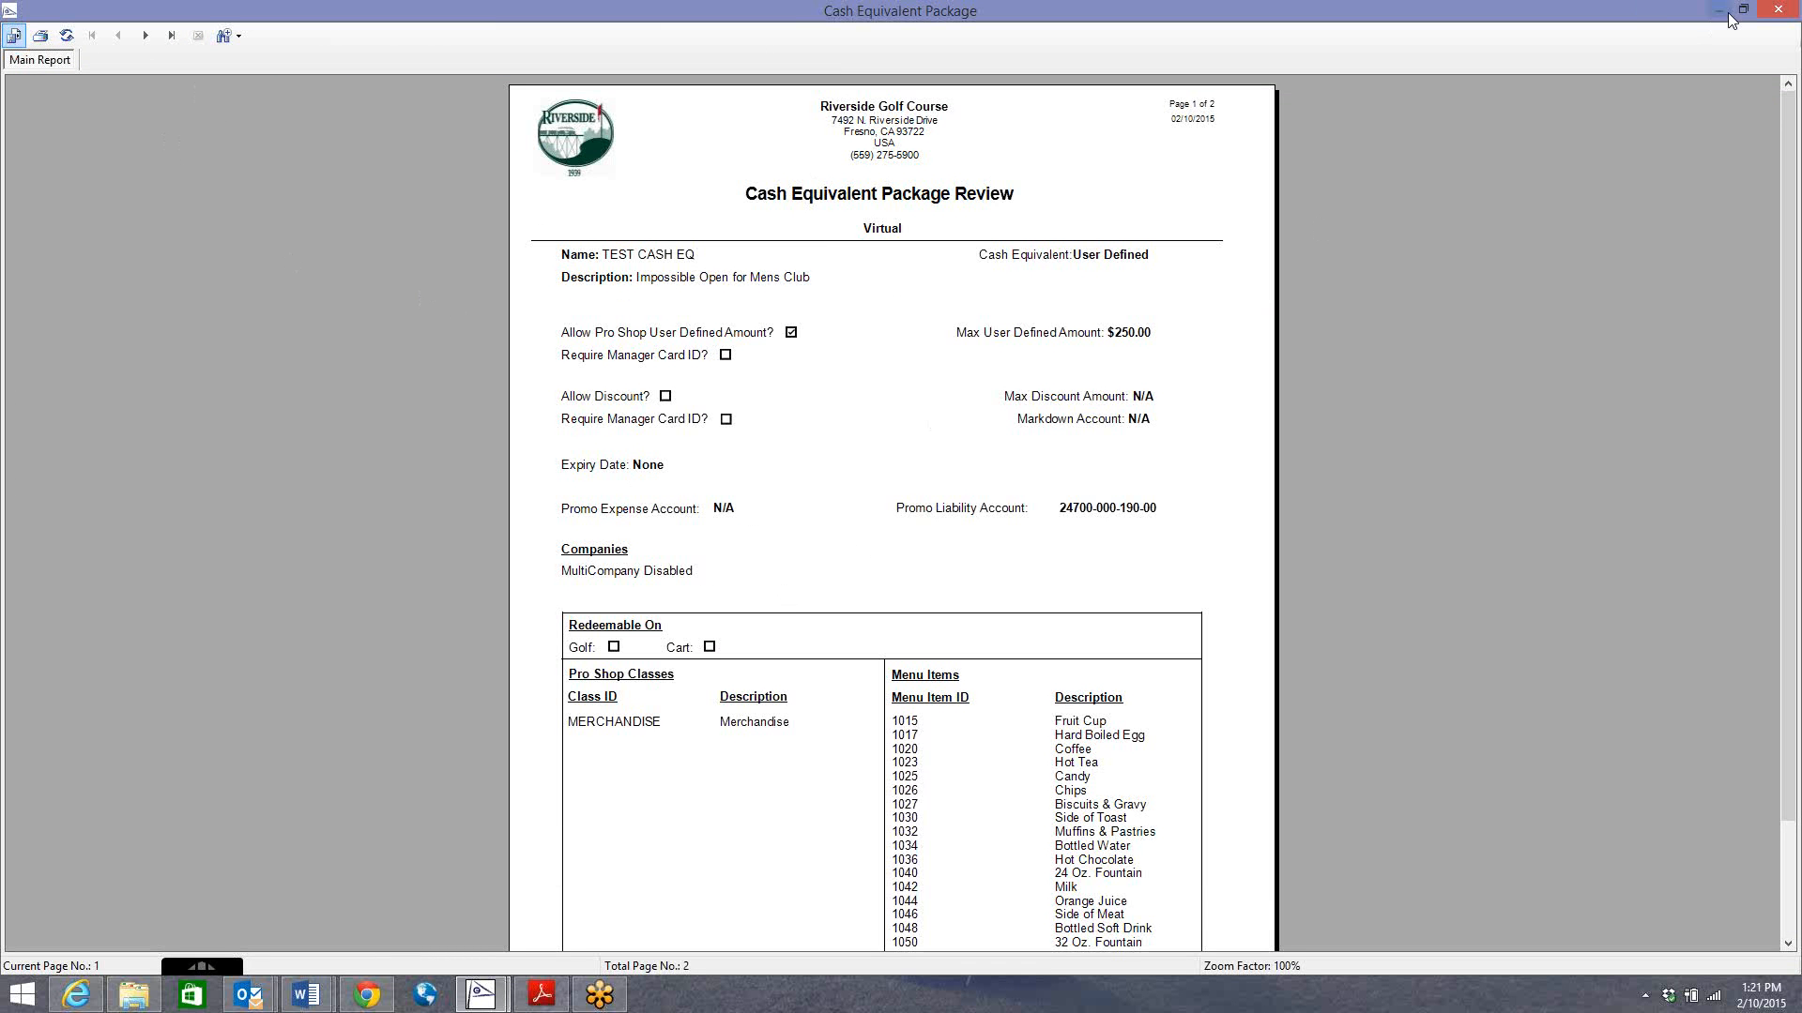
click(1778, 10)
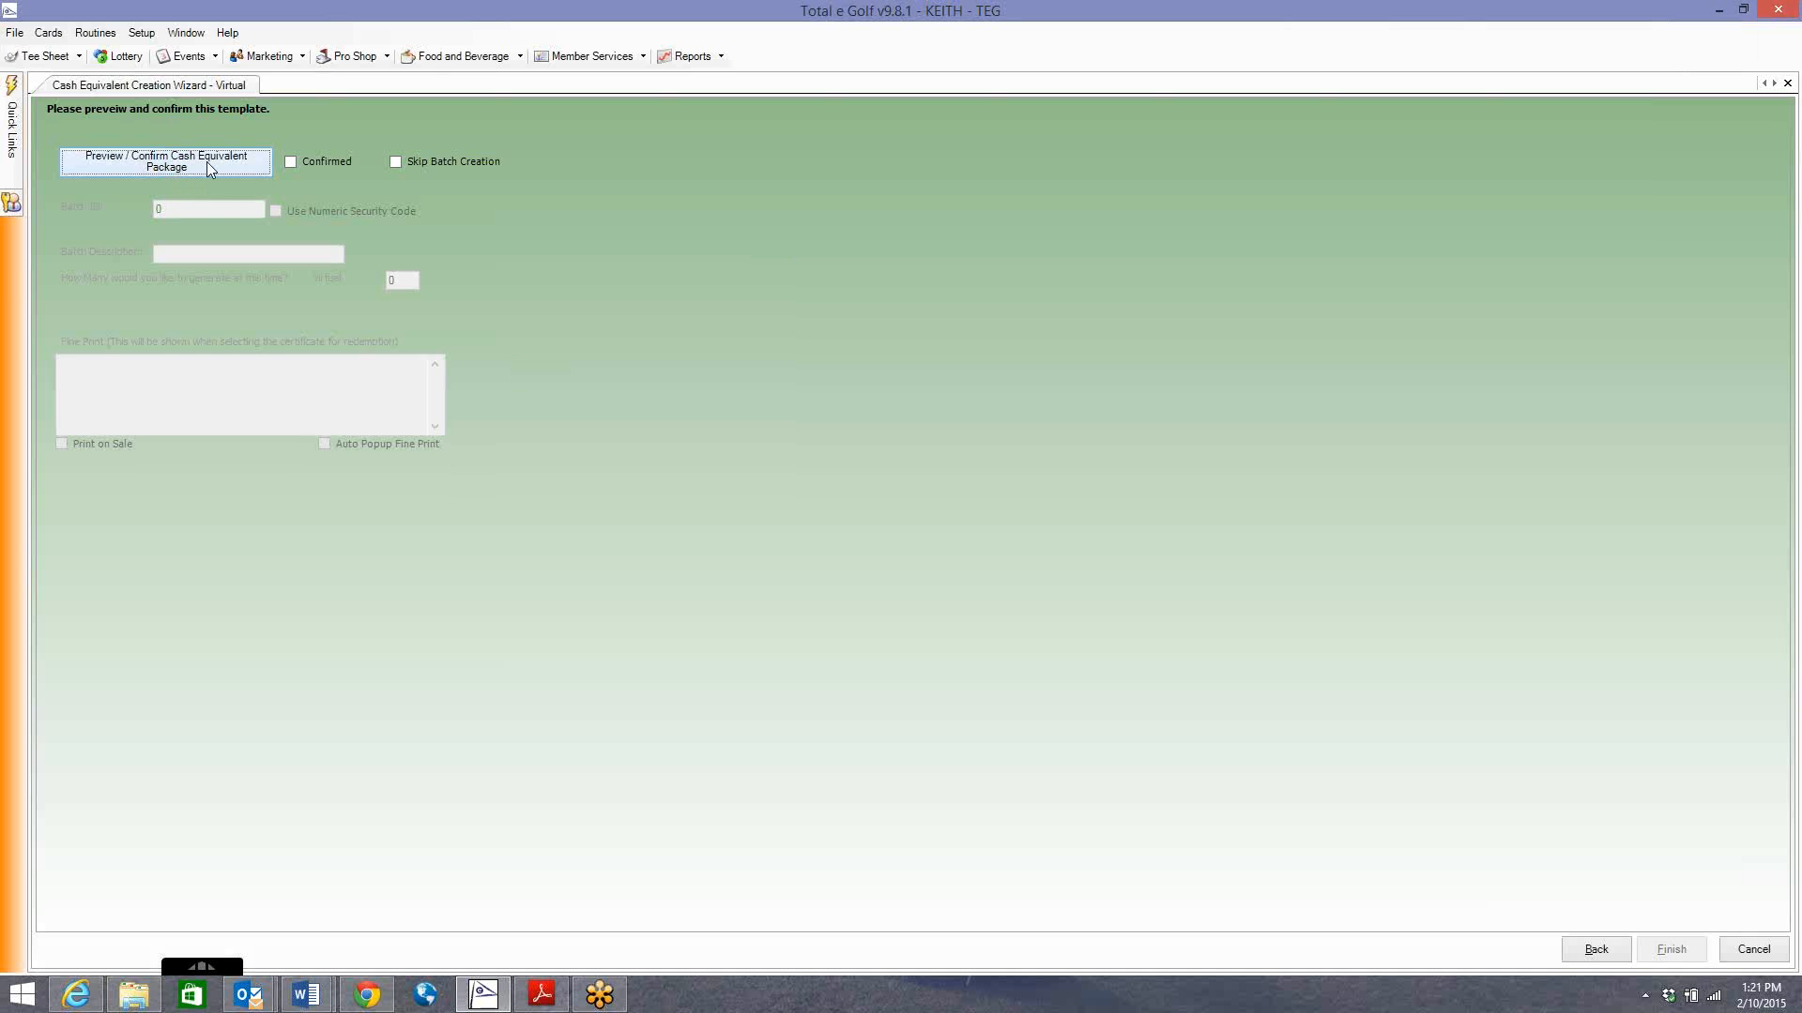
click(292, 163)
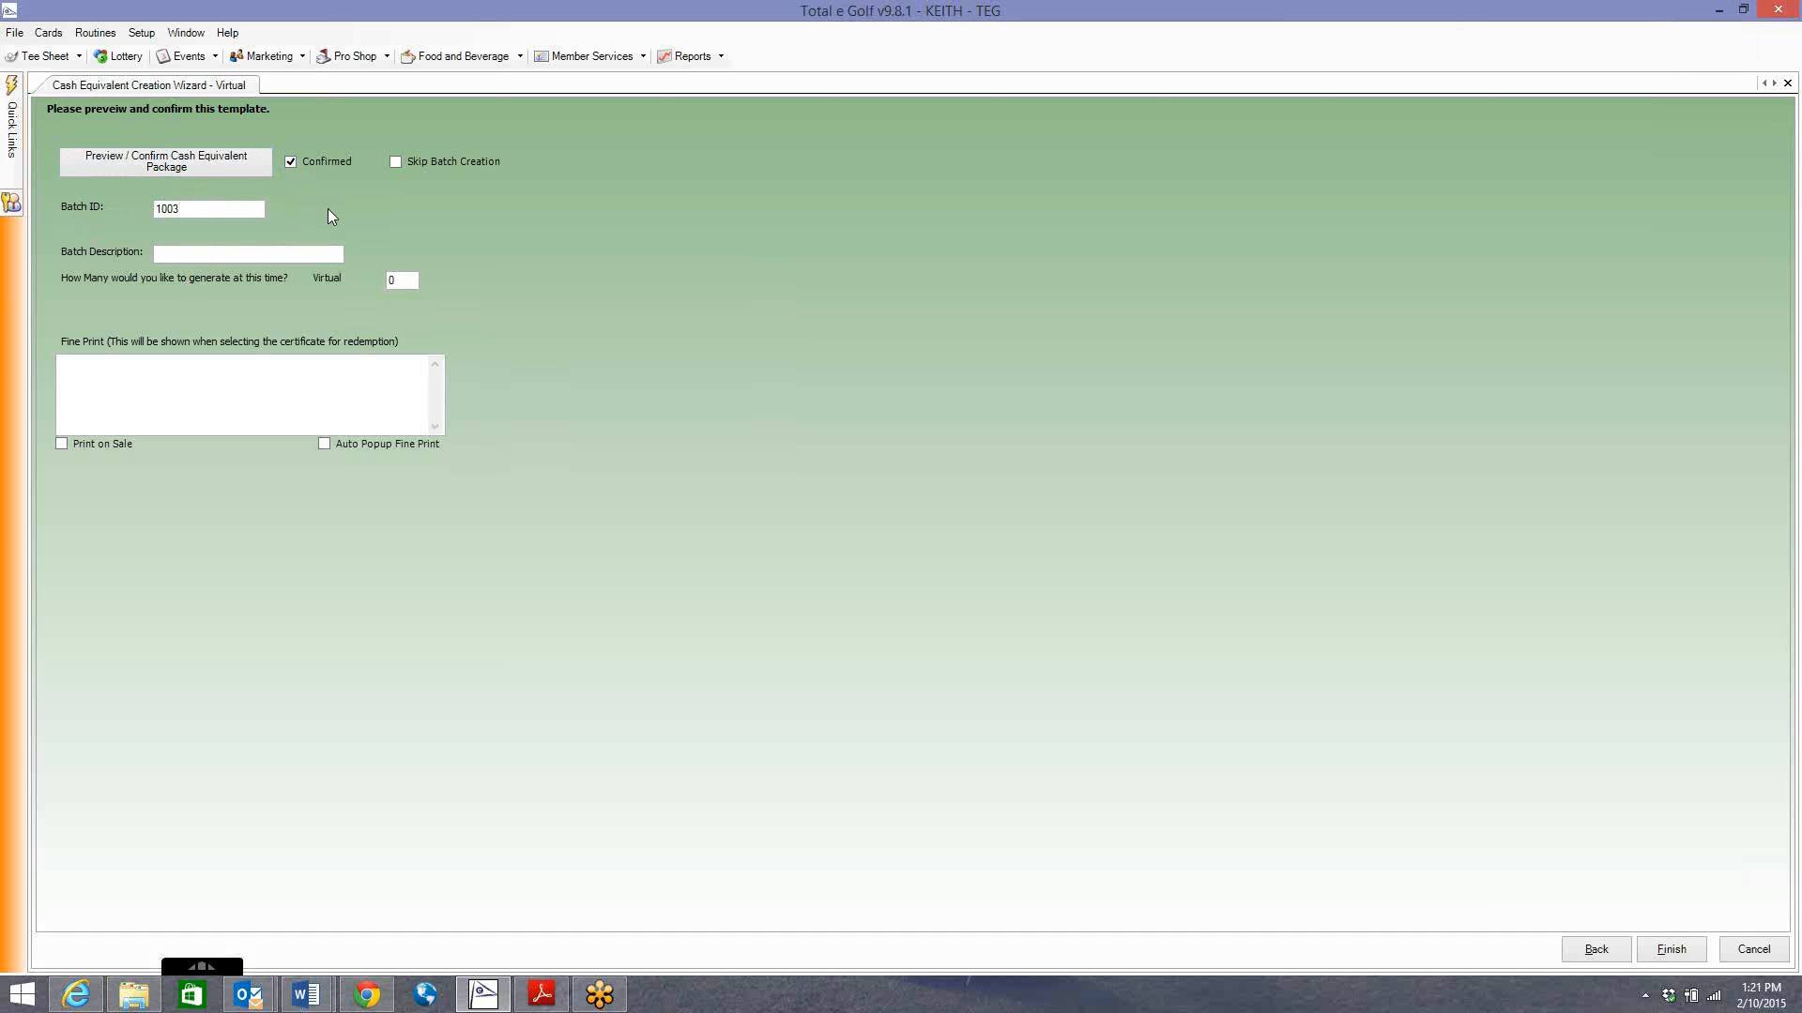
Enter 'Impossible Open Payout' as the batch description.
click(269, 253)
click(223, 252)
text(Impossible OPen)
key(BackSpace)
key(BackSpace)
key(BackSpace)
key(BackSpace)
key(BackSpace)
text(Pay)
Type 'Congrats Impossible' as fine print, then clear it so the fine print stays empty.
click(110, 384)
text(Congrats Impossible)
key(ctrl+a)
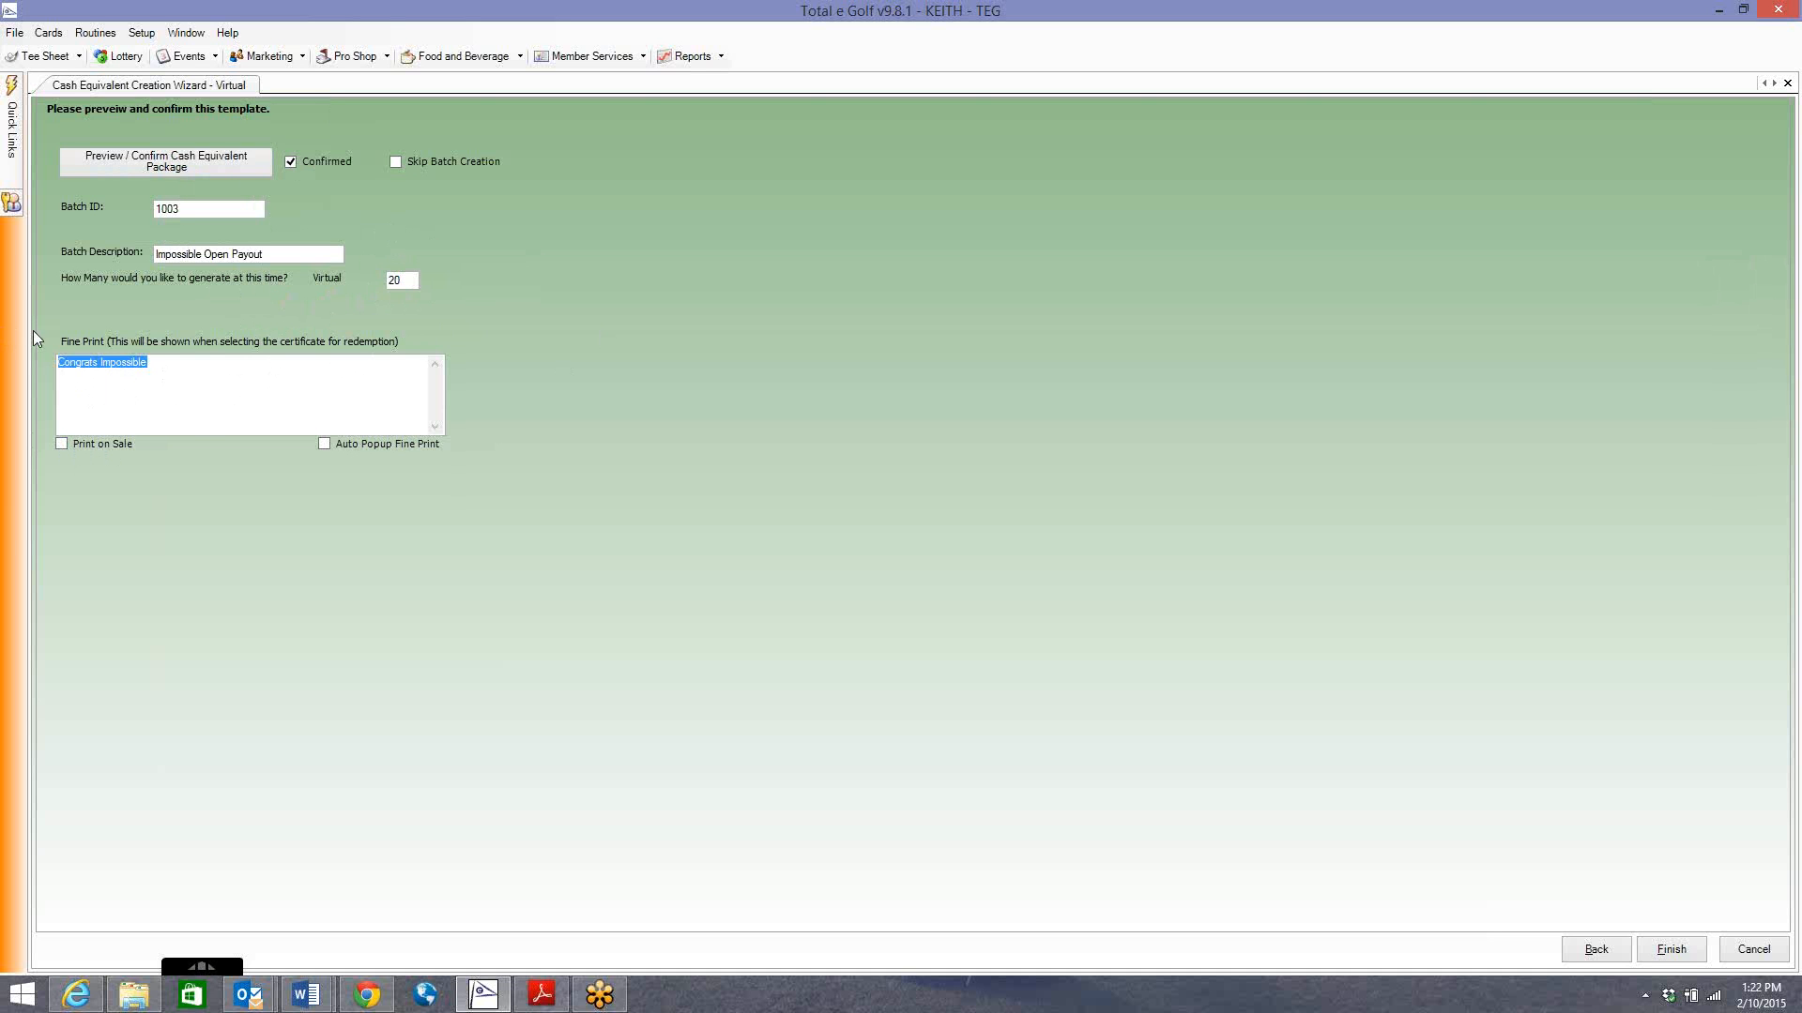
key(BackSpace)
Save the cash equivalent template, confirm batch generation, and dismiss the success message.
click(1678, 950)
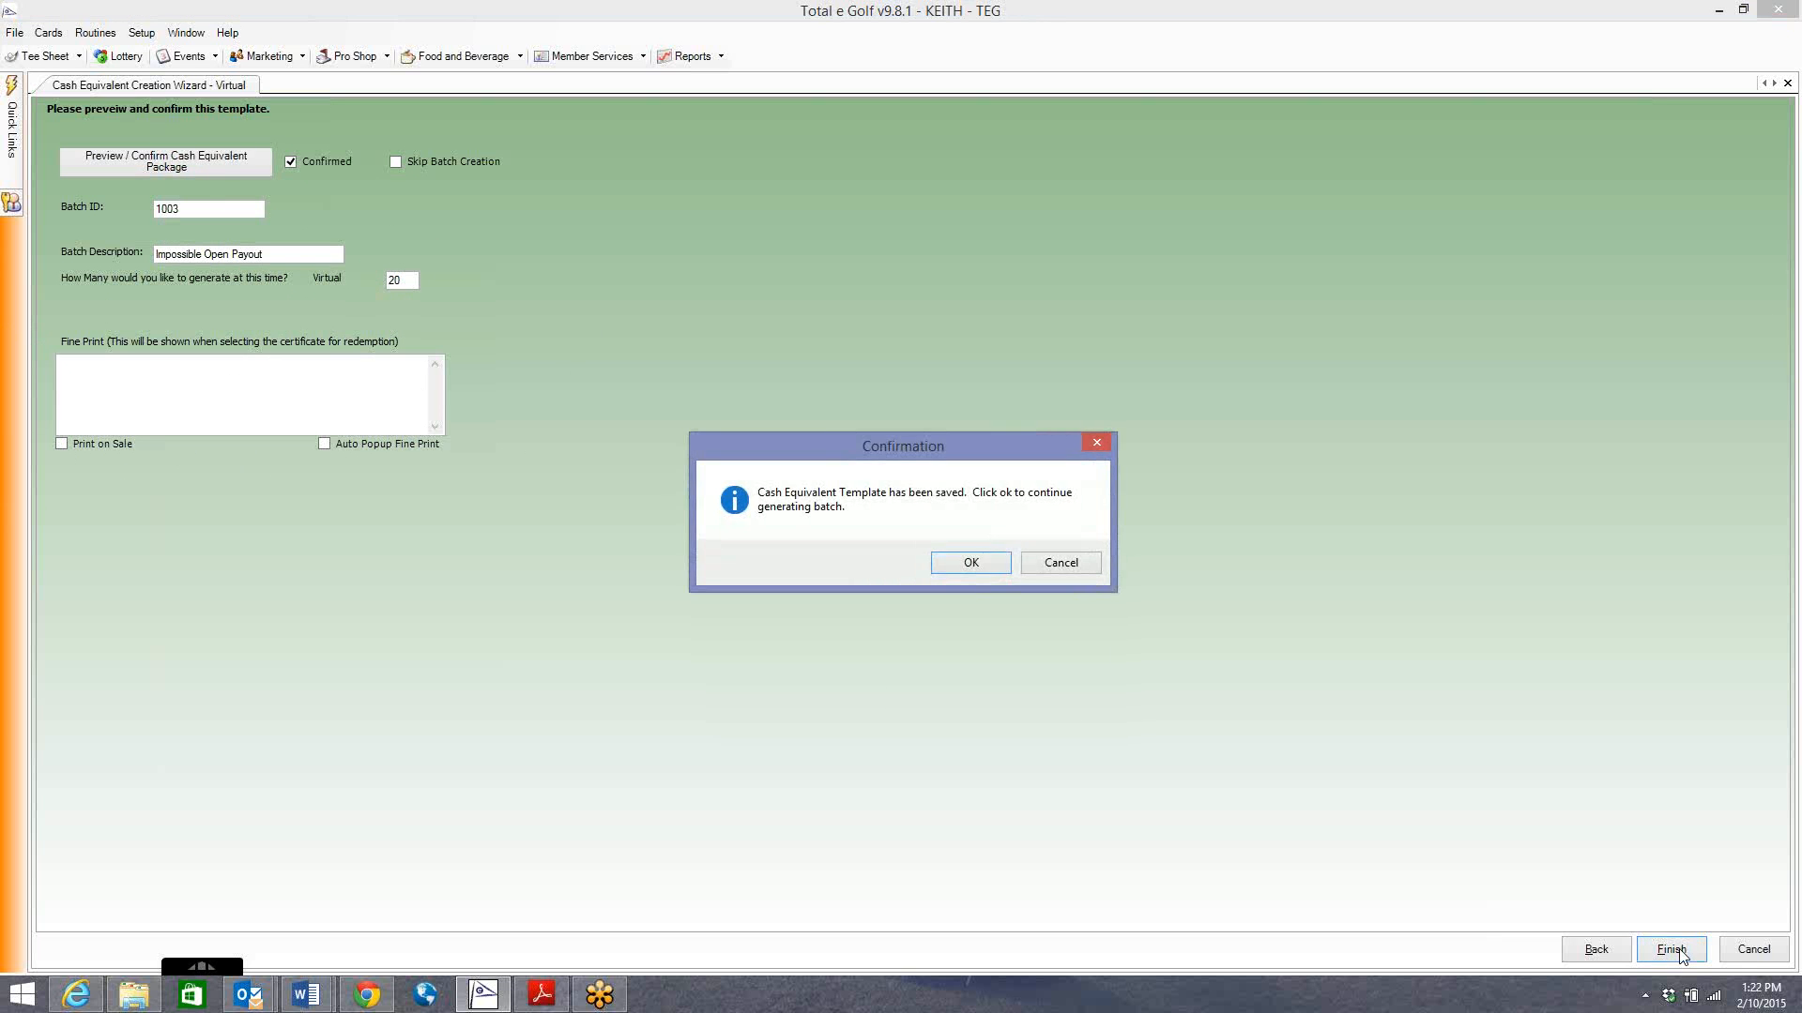
drag(847, 446, 809, 364)
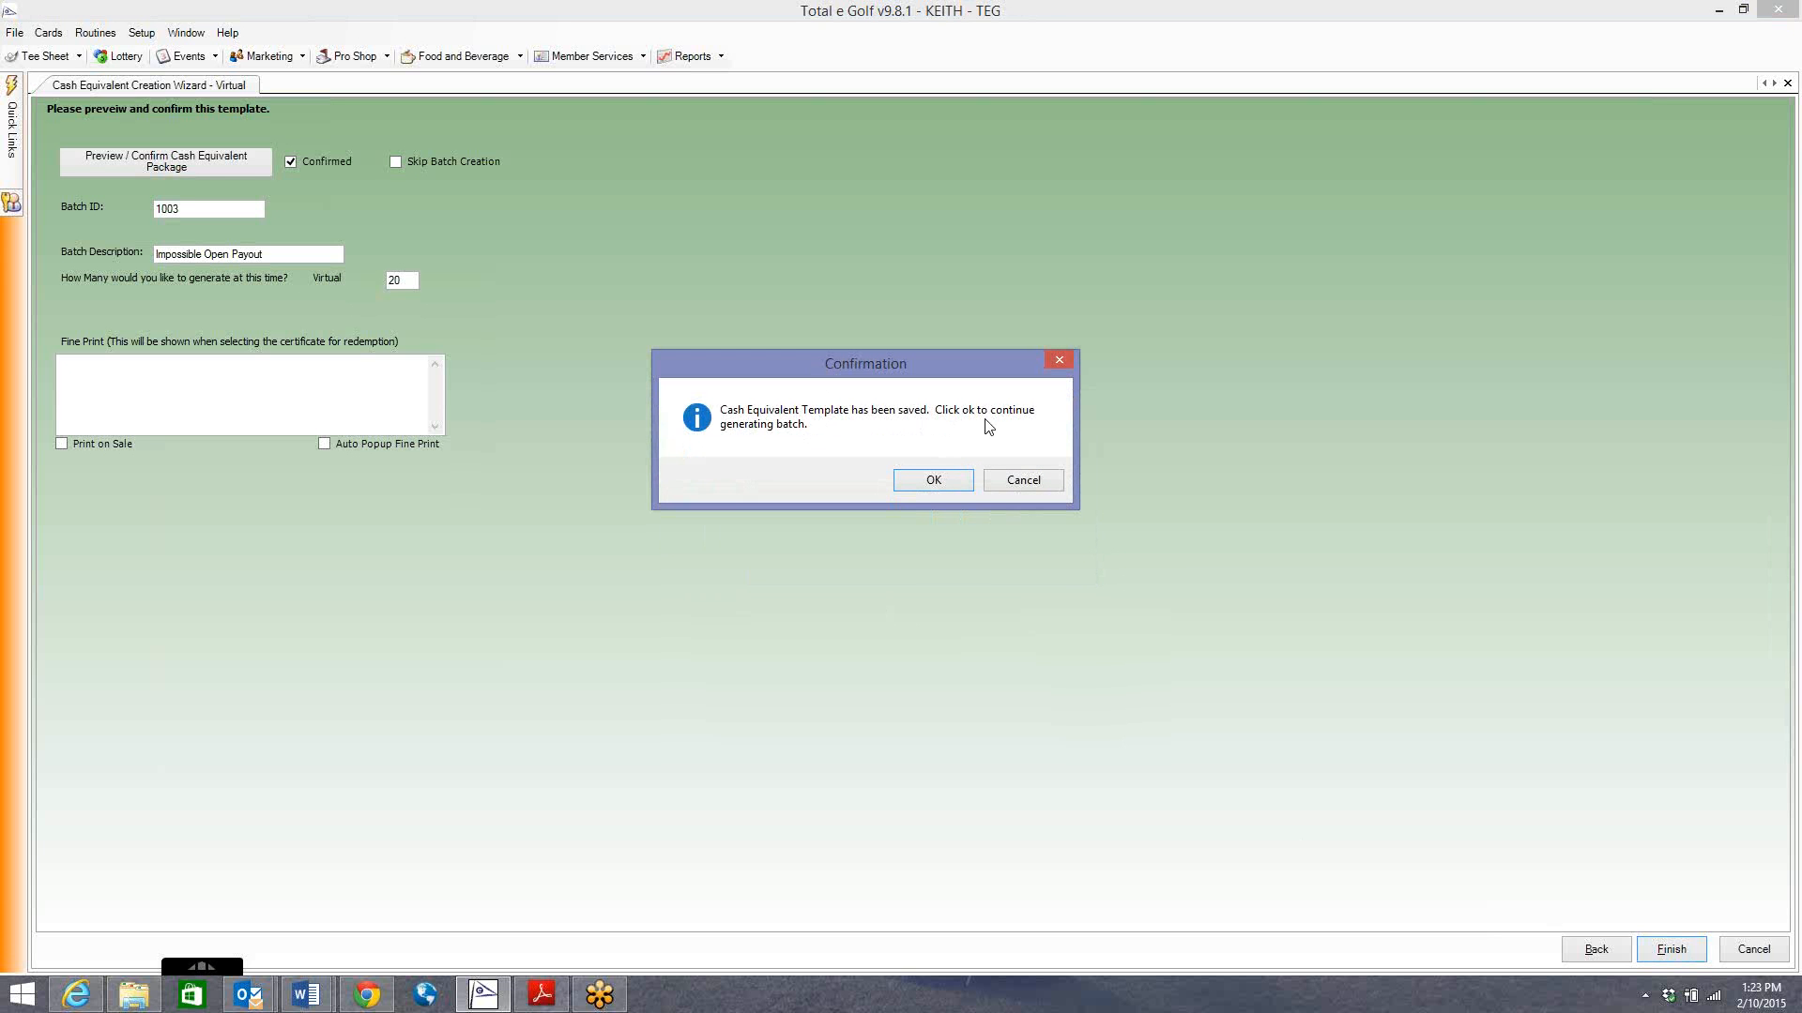
click(915, 482)
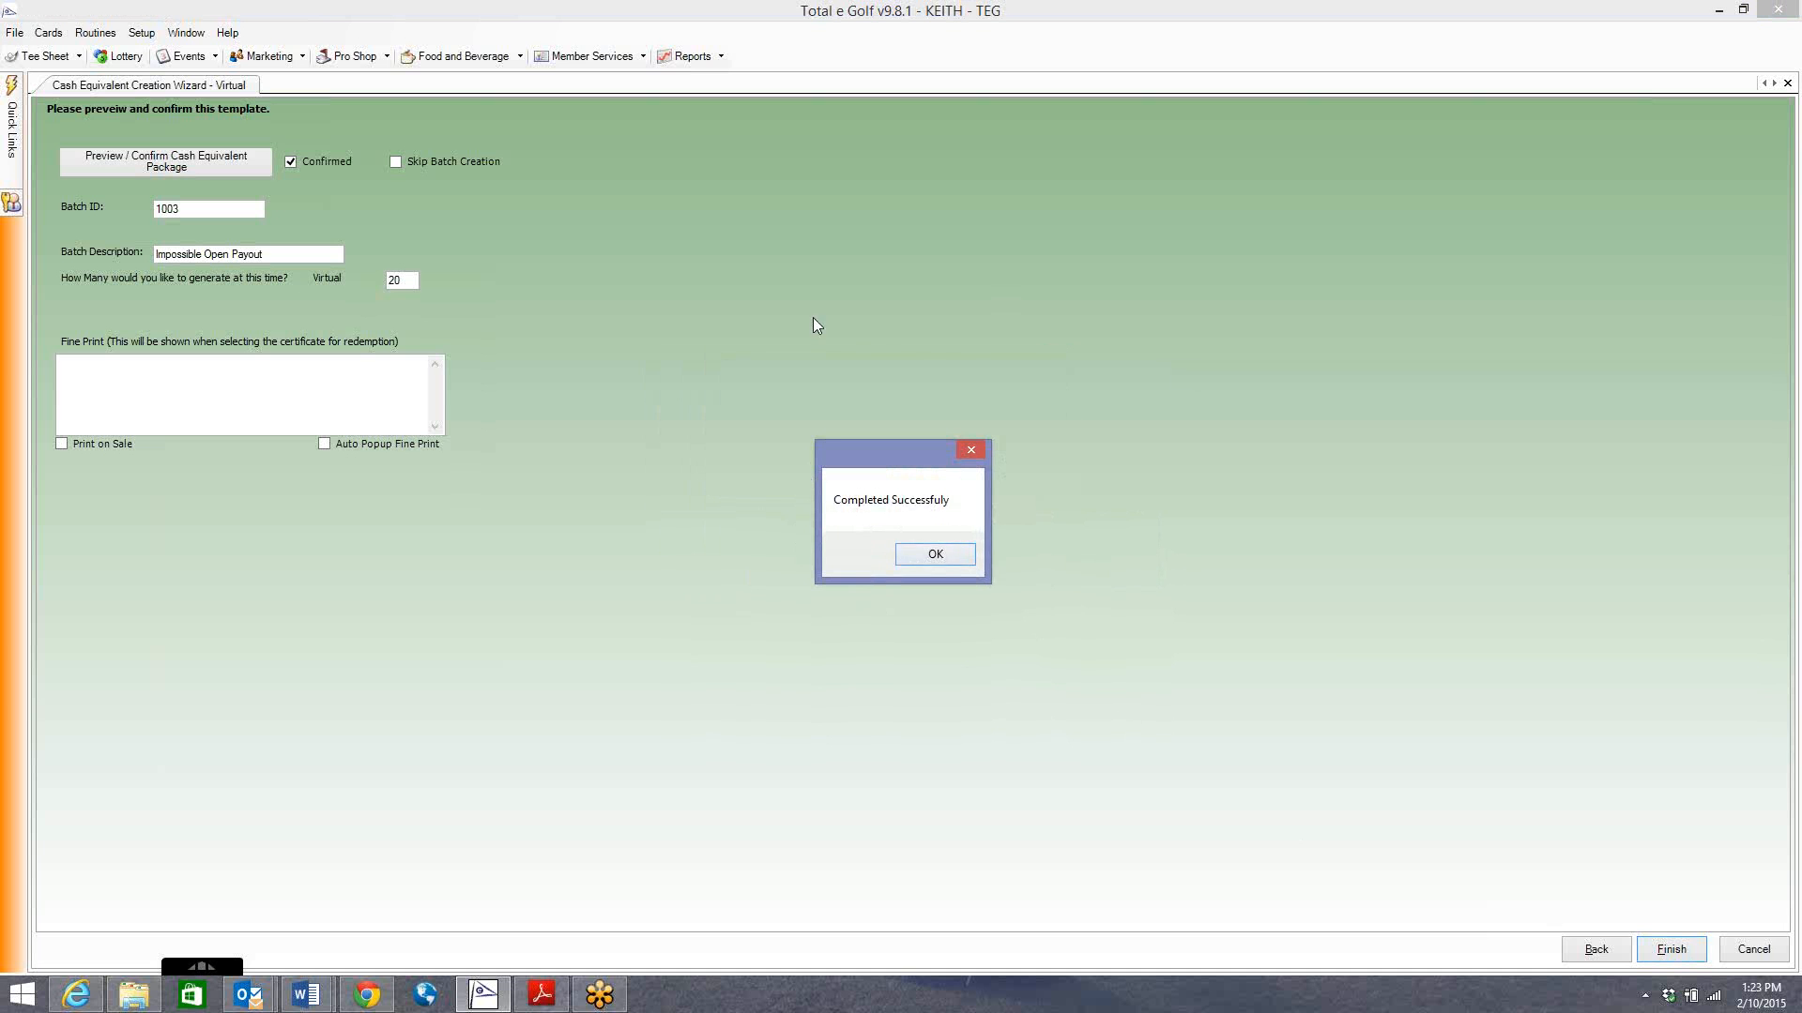
click(919, 554)
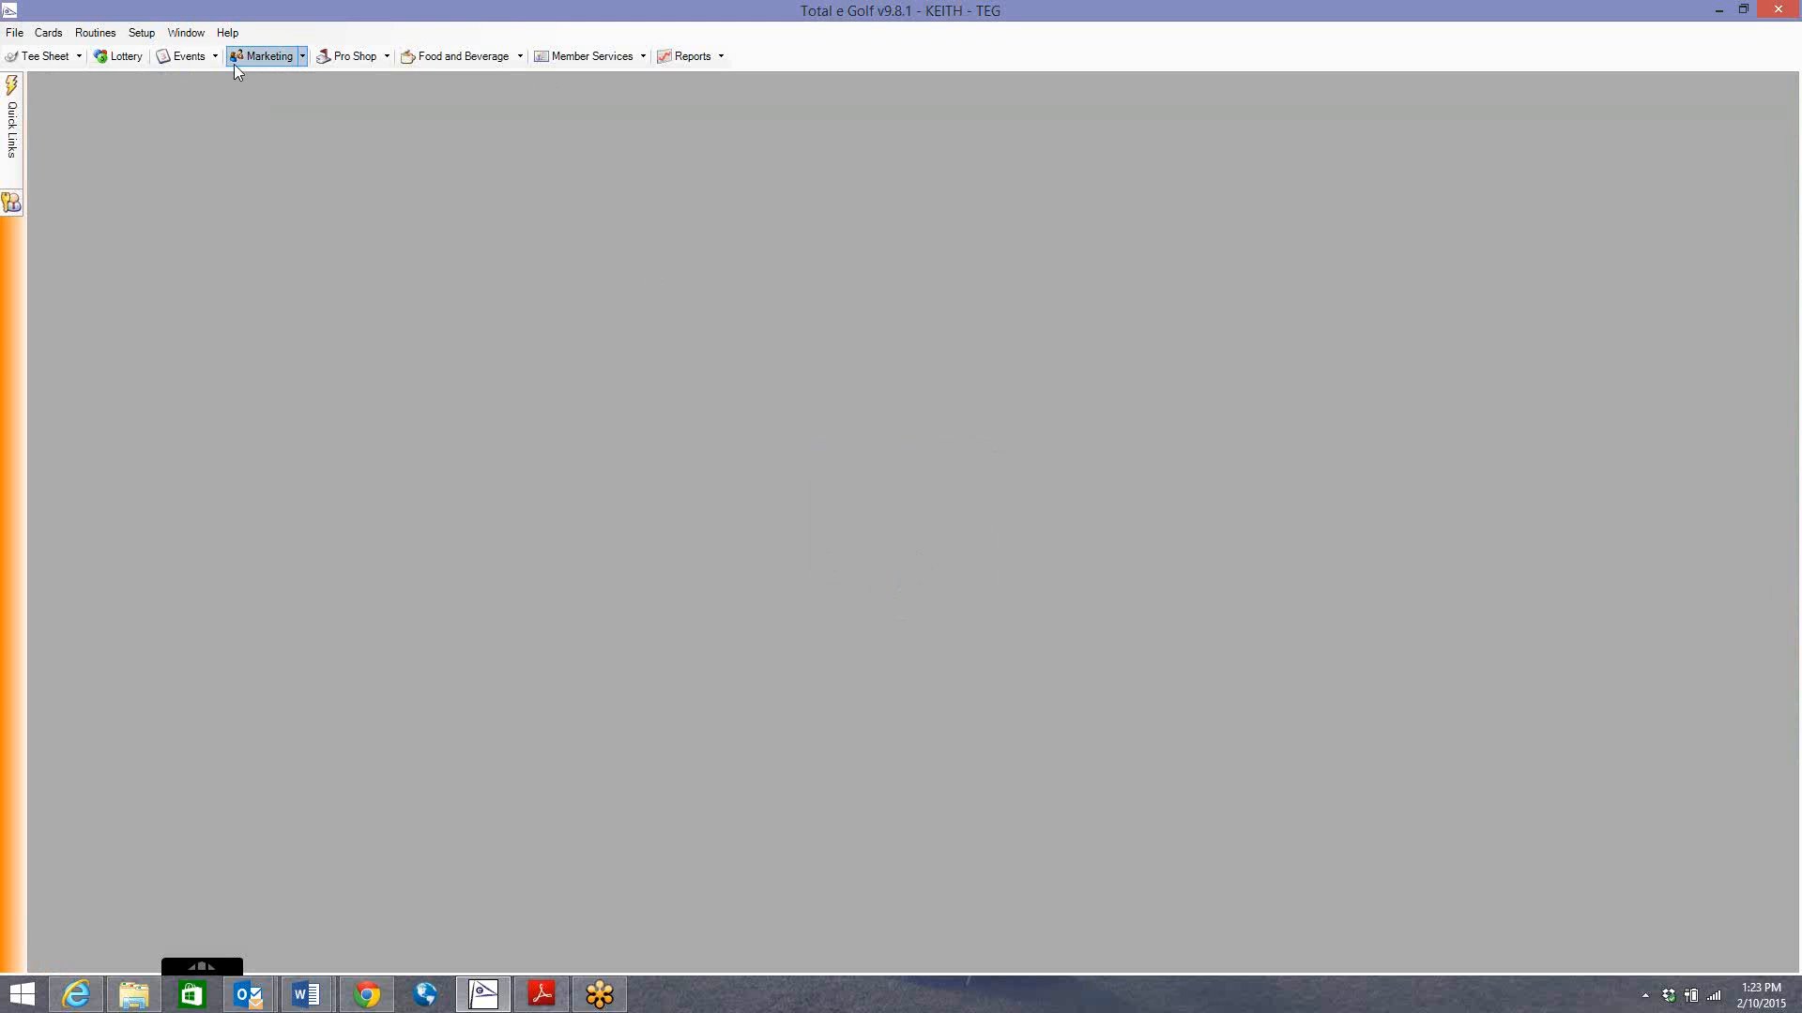
click(278, 56)
mouse_move(280, 84)
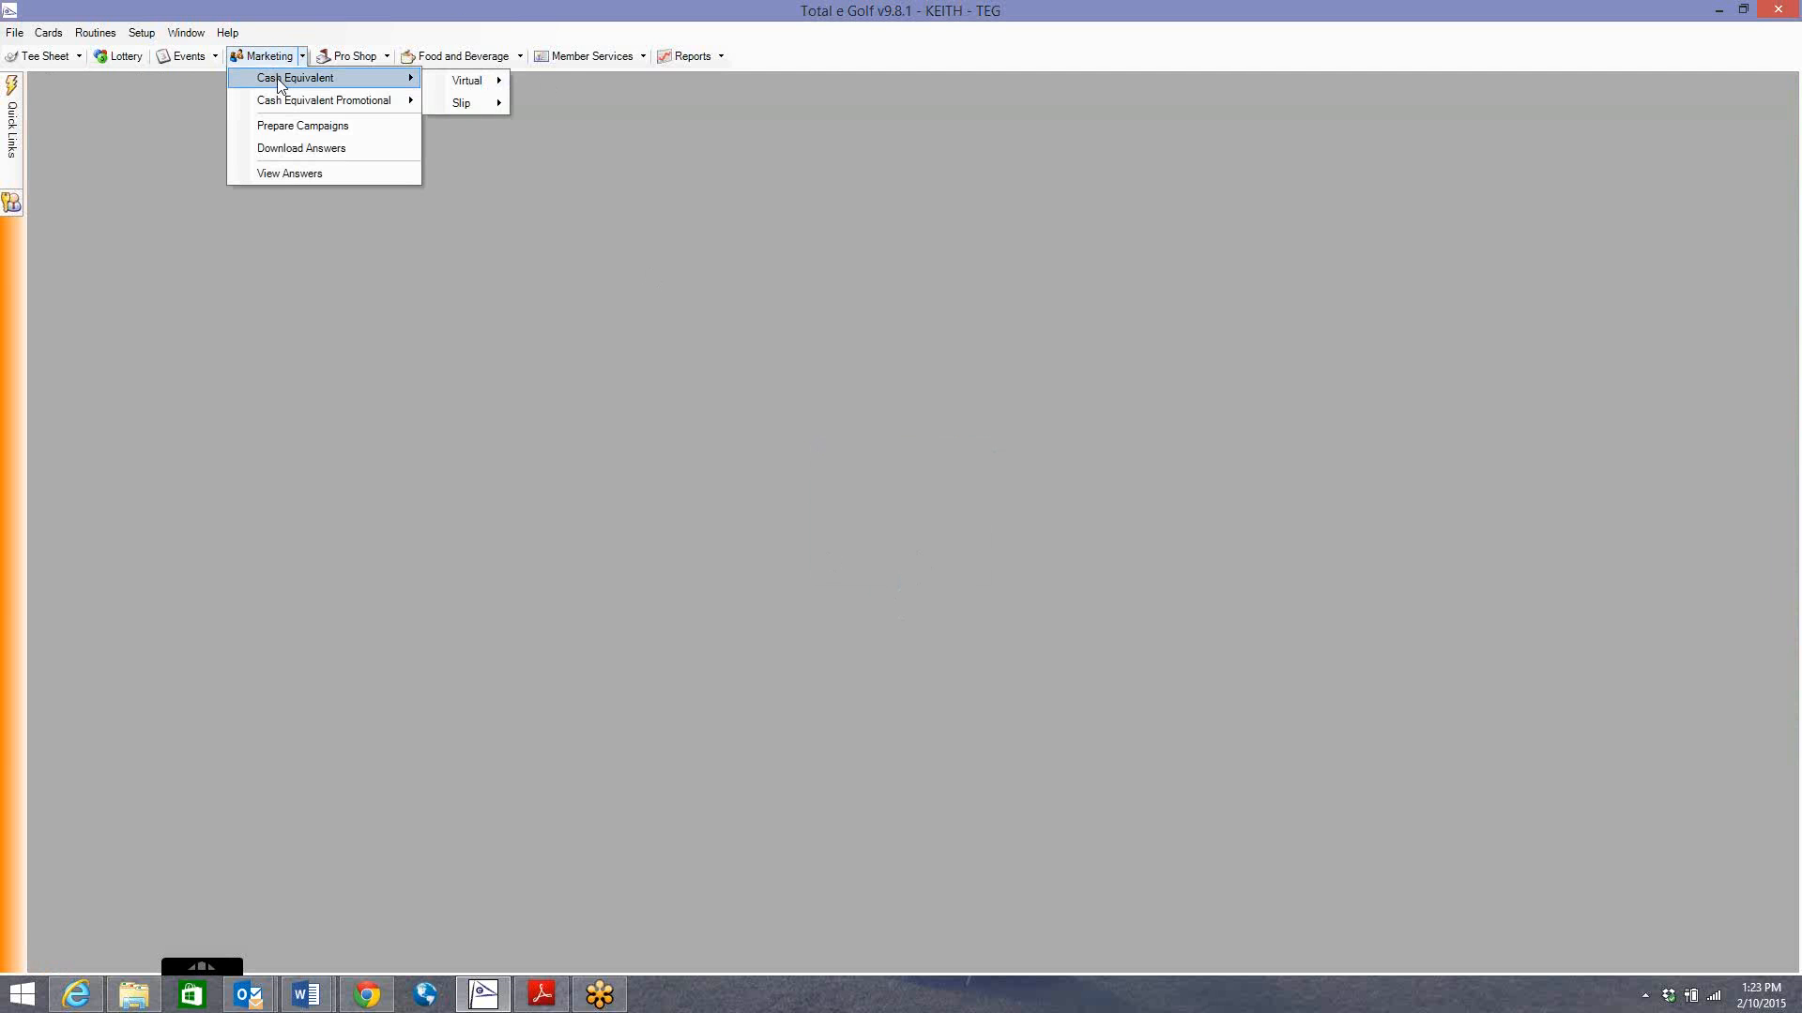
mouse_move(469, 82)
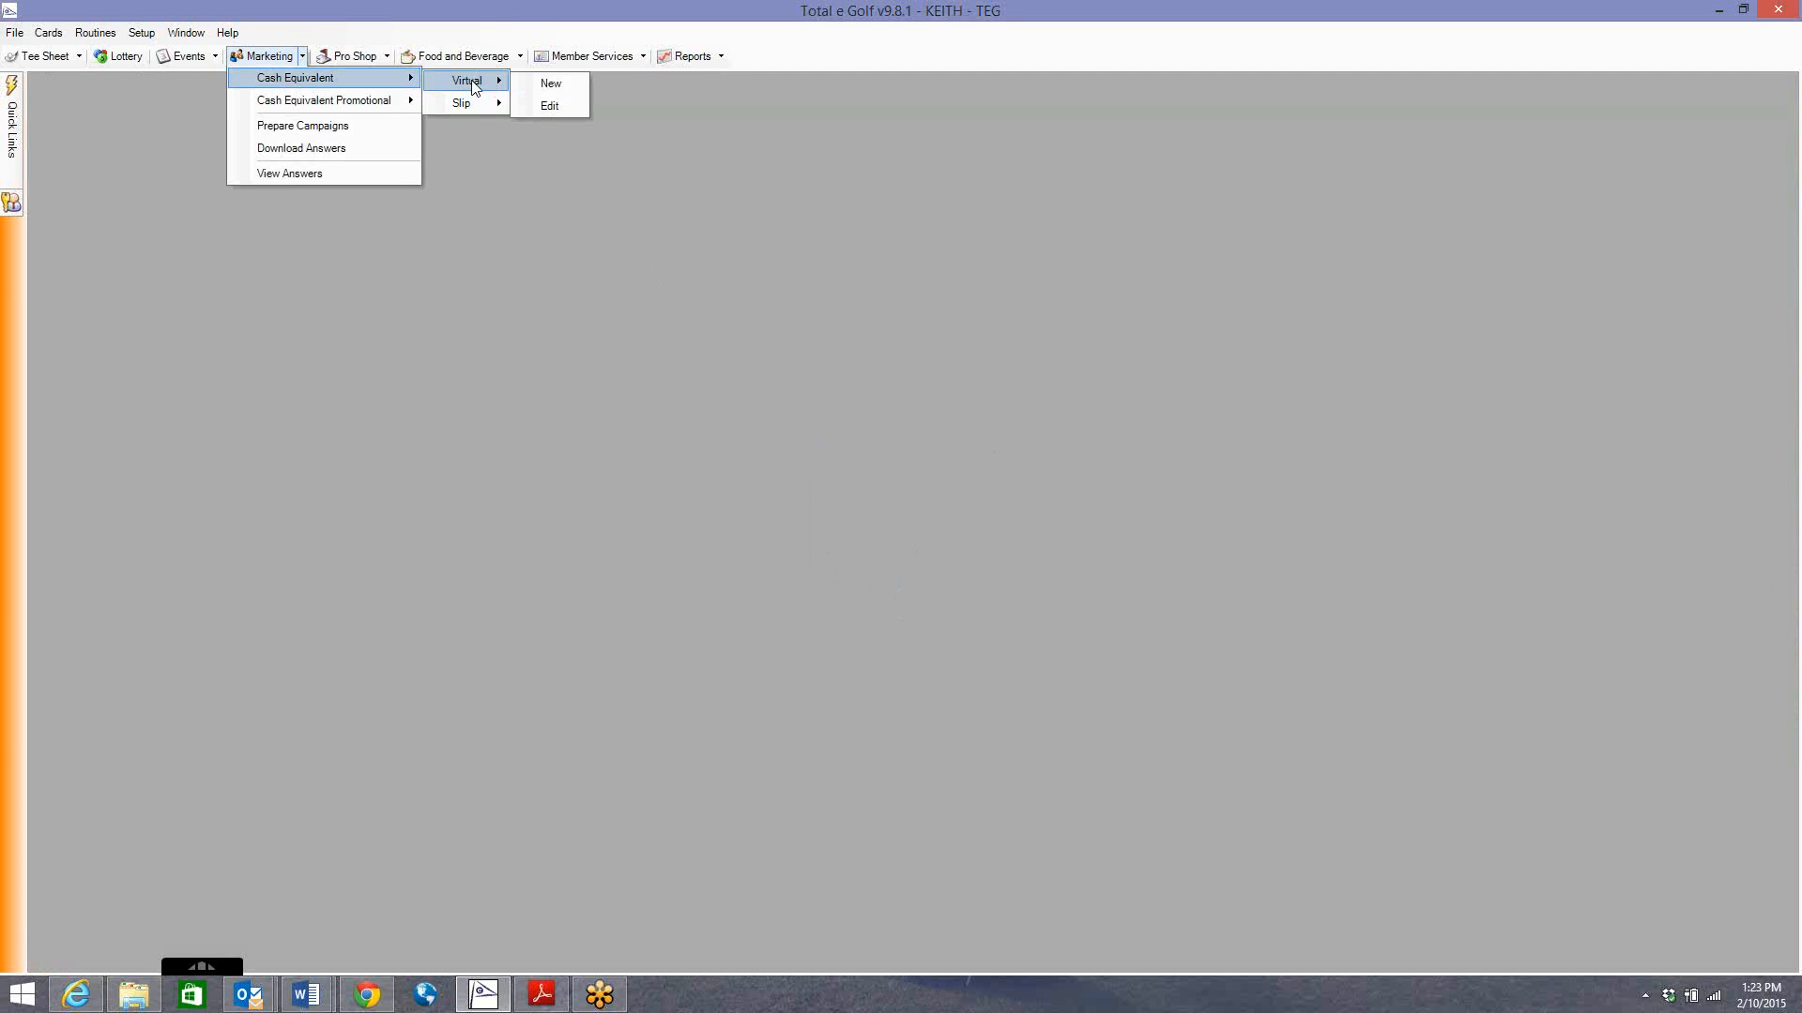
click(554, 105)
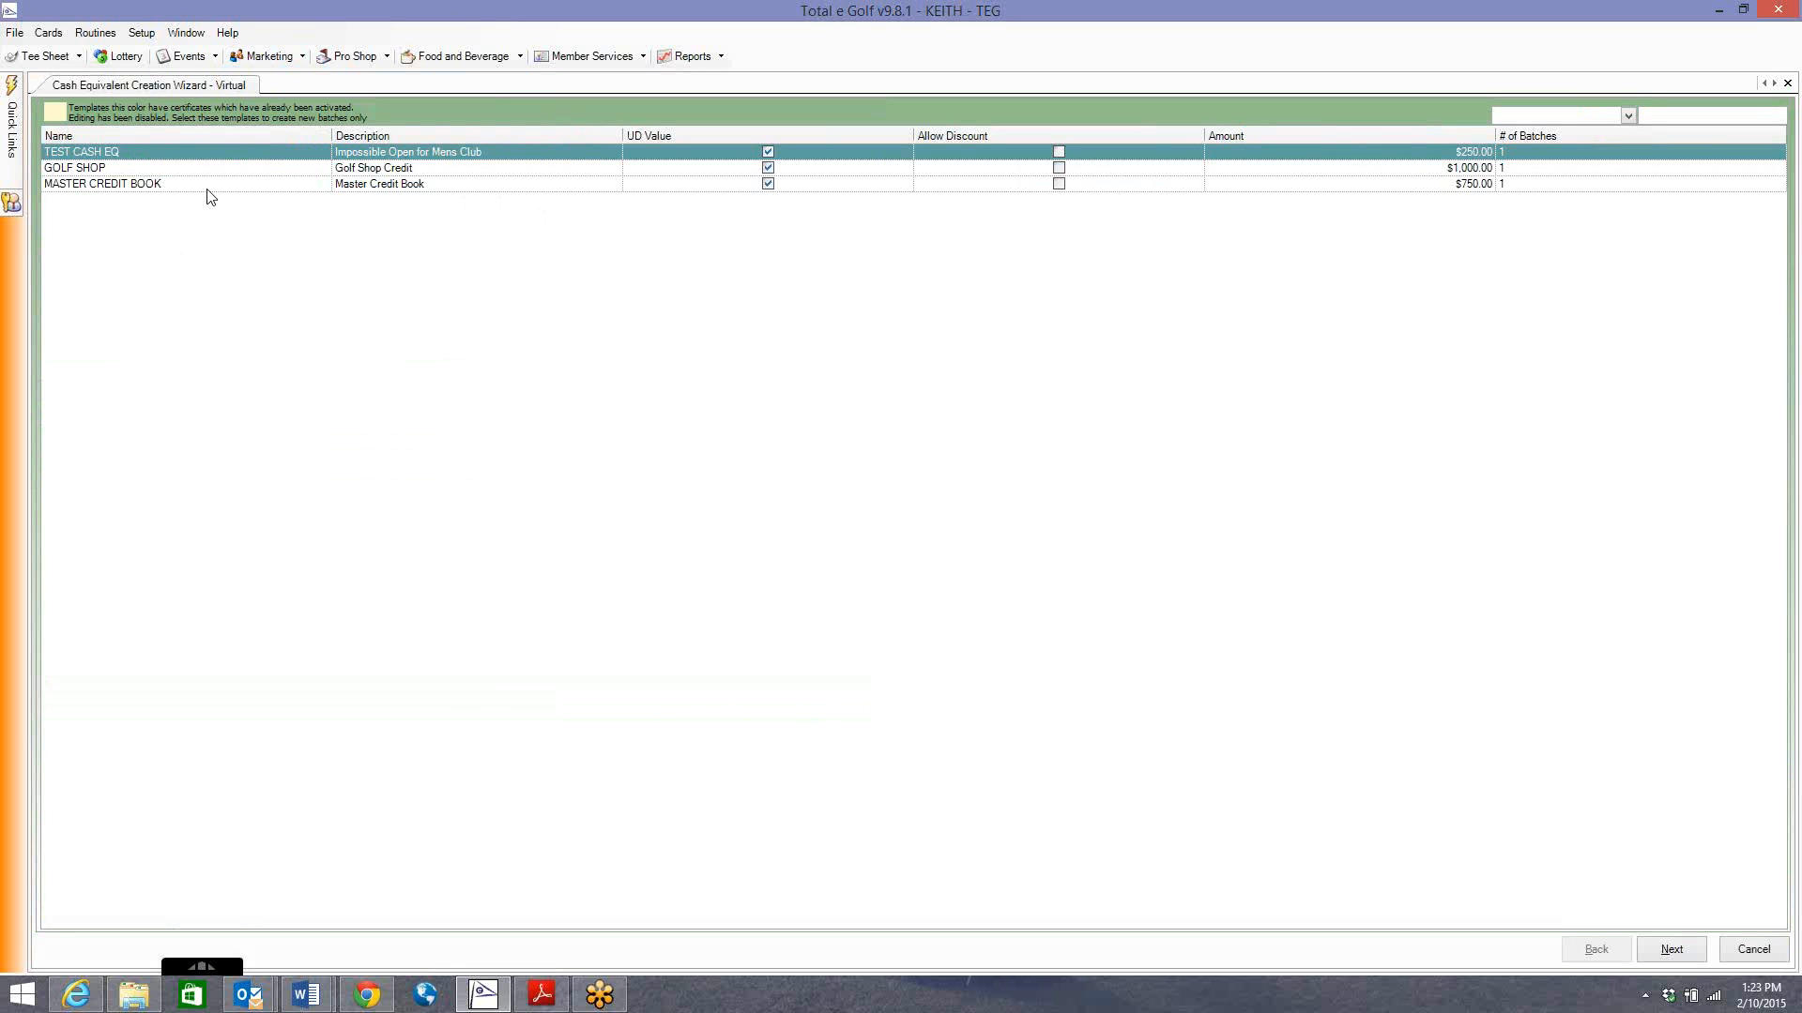
click(297, 172)
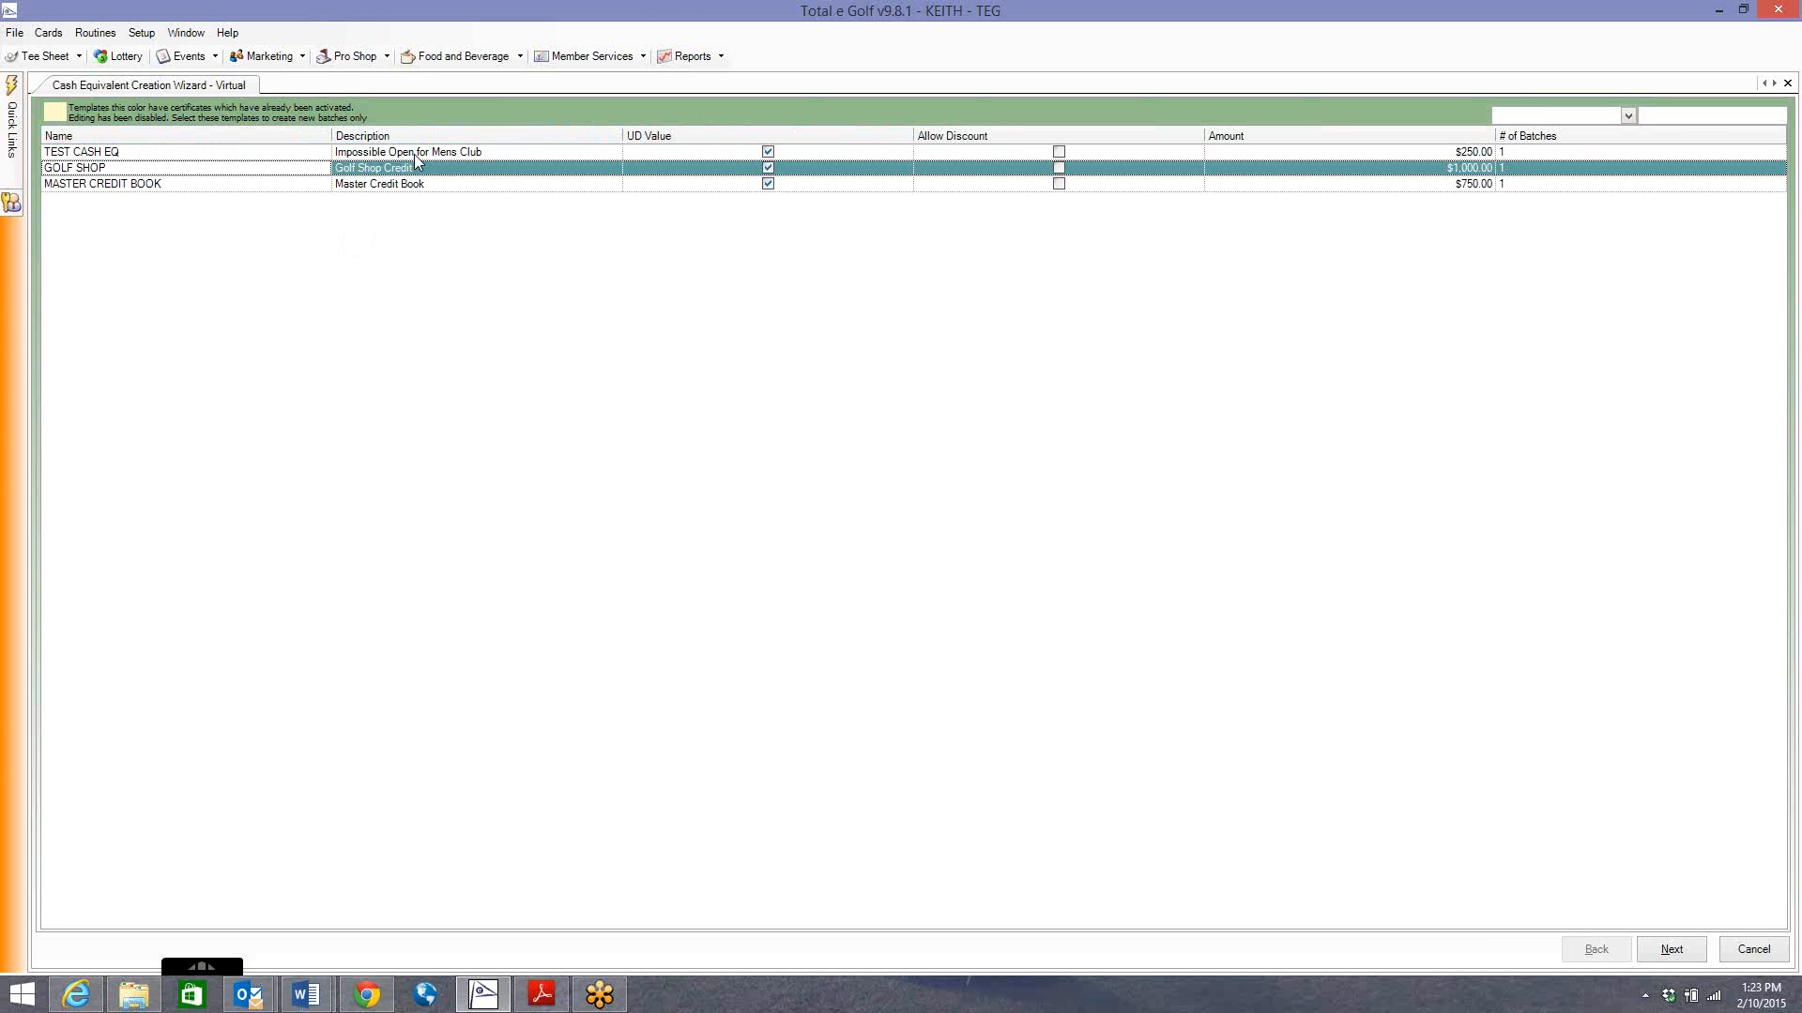
click(1748, 950)
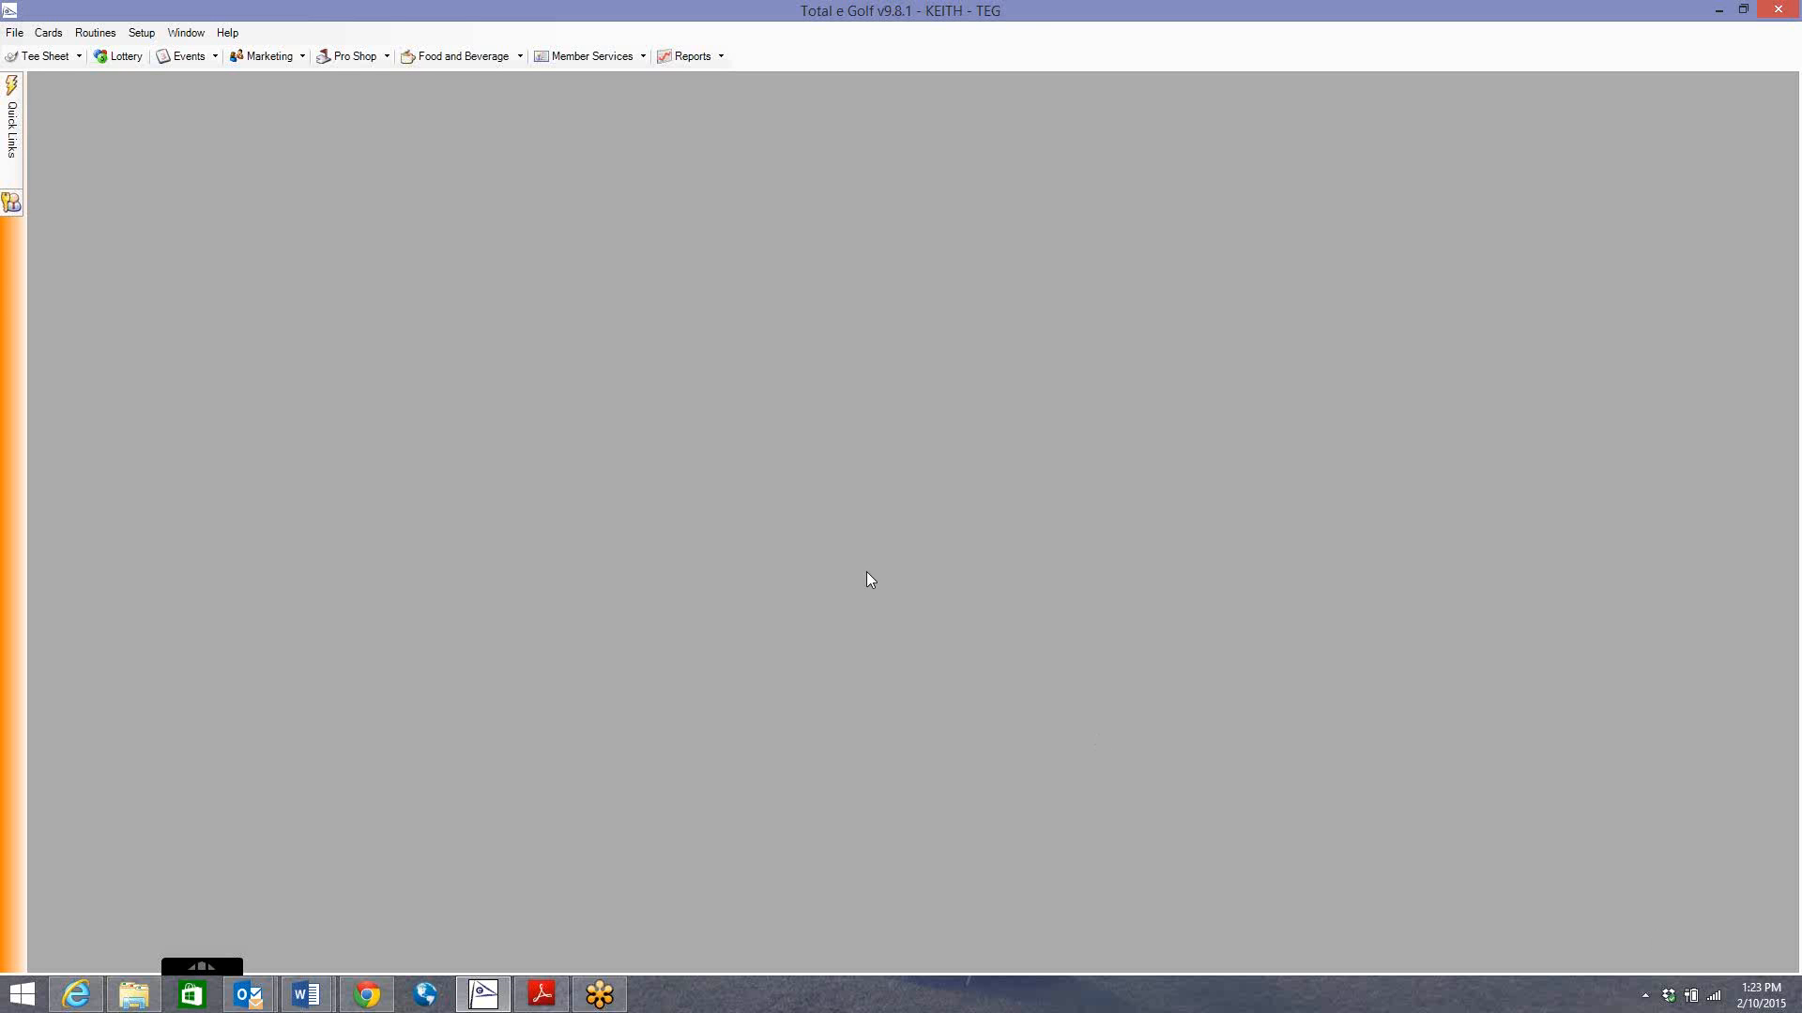
click(141, 32)
click(325, 12)
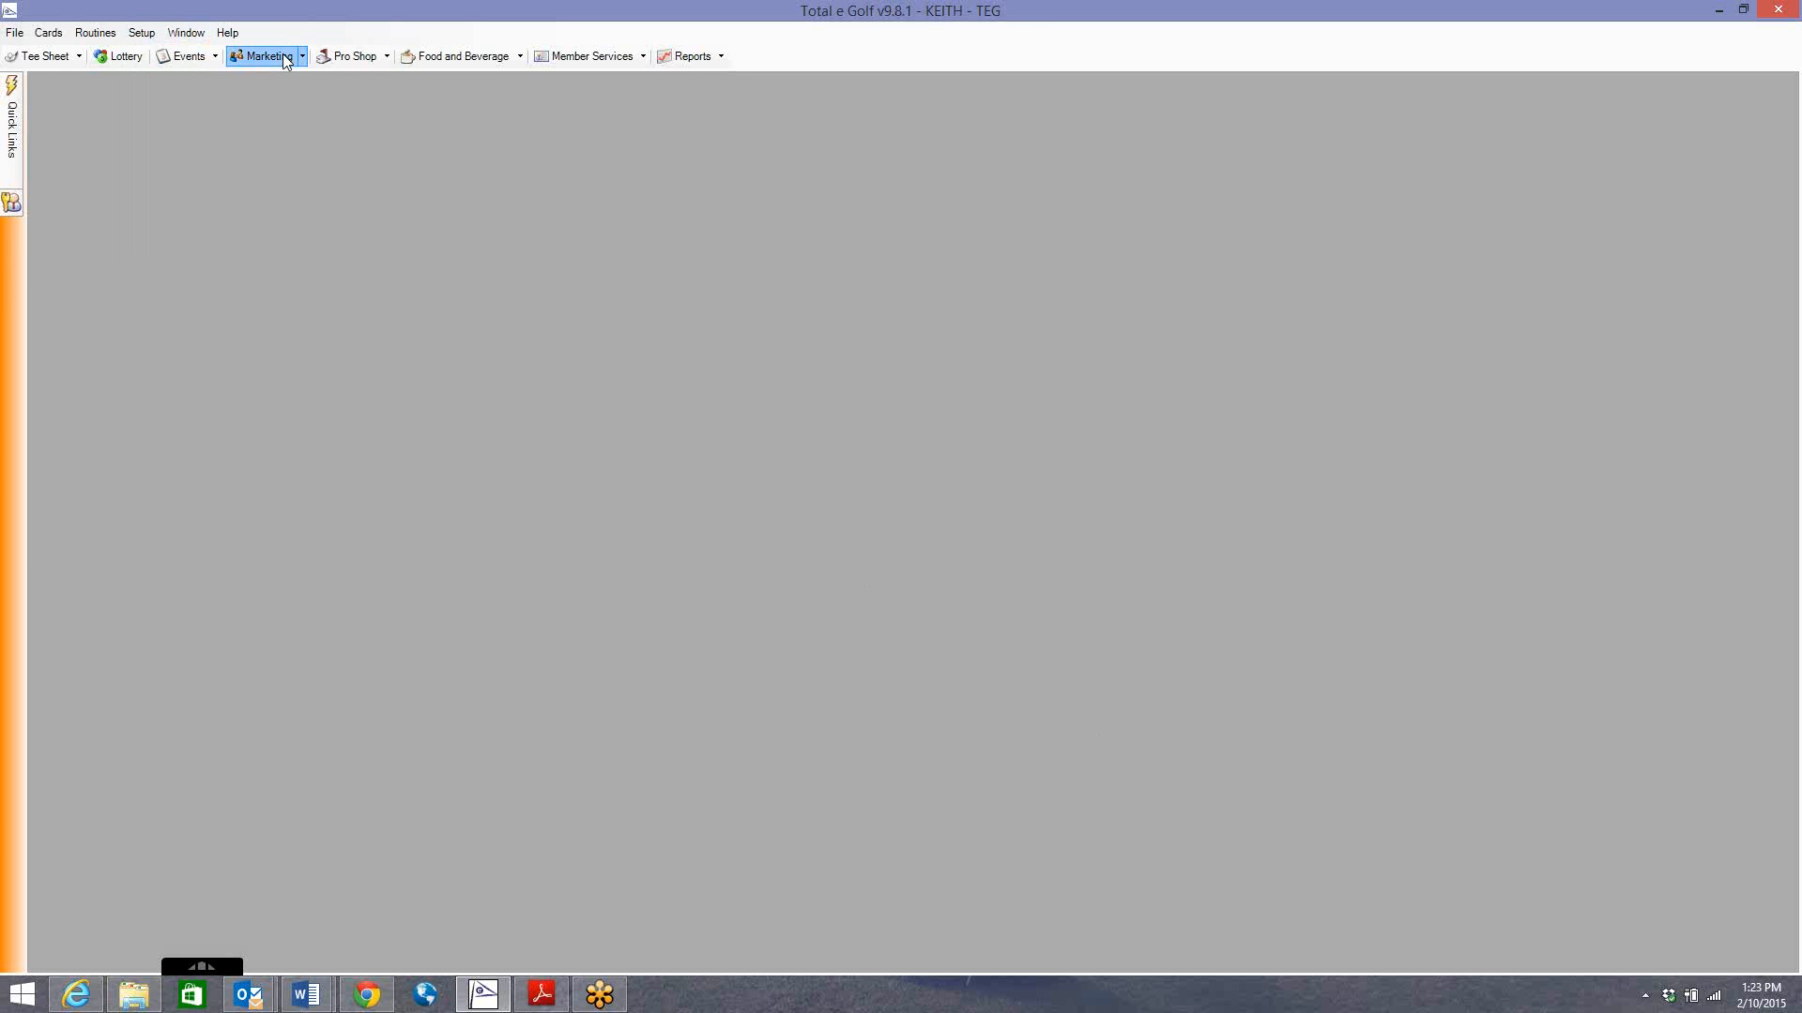
click(285, 61)
mouse_move(310, 100)
mouse_move(479, 105)
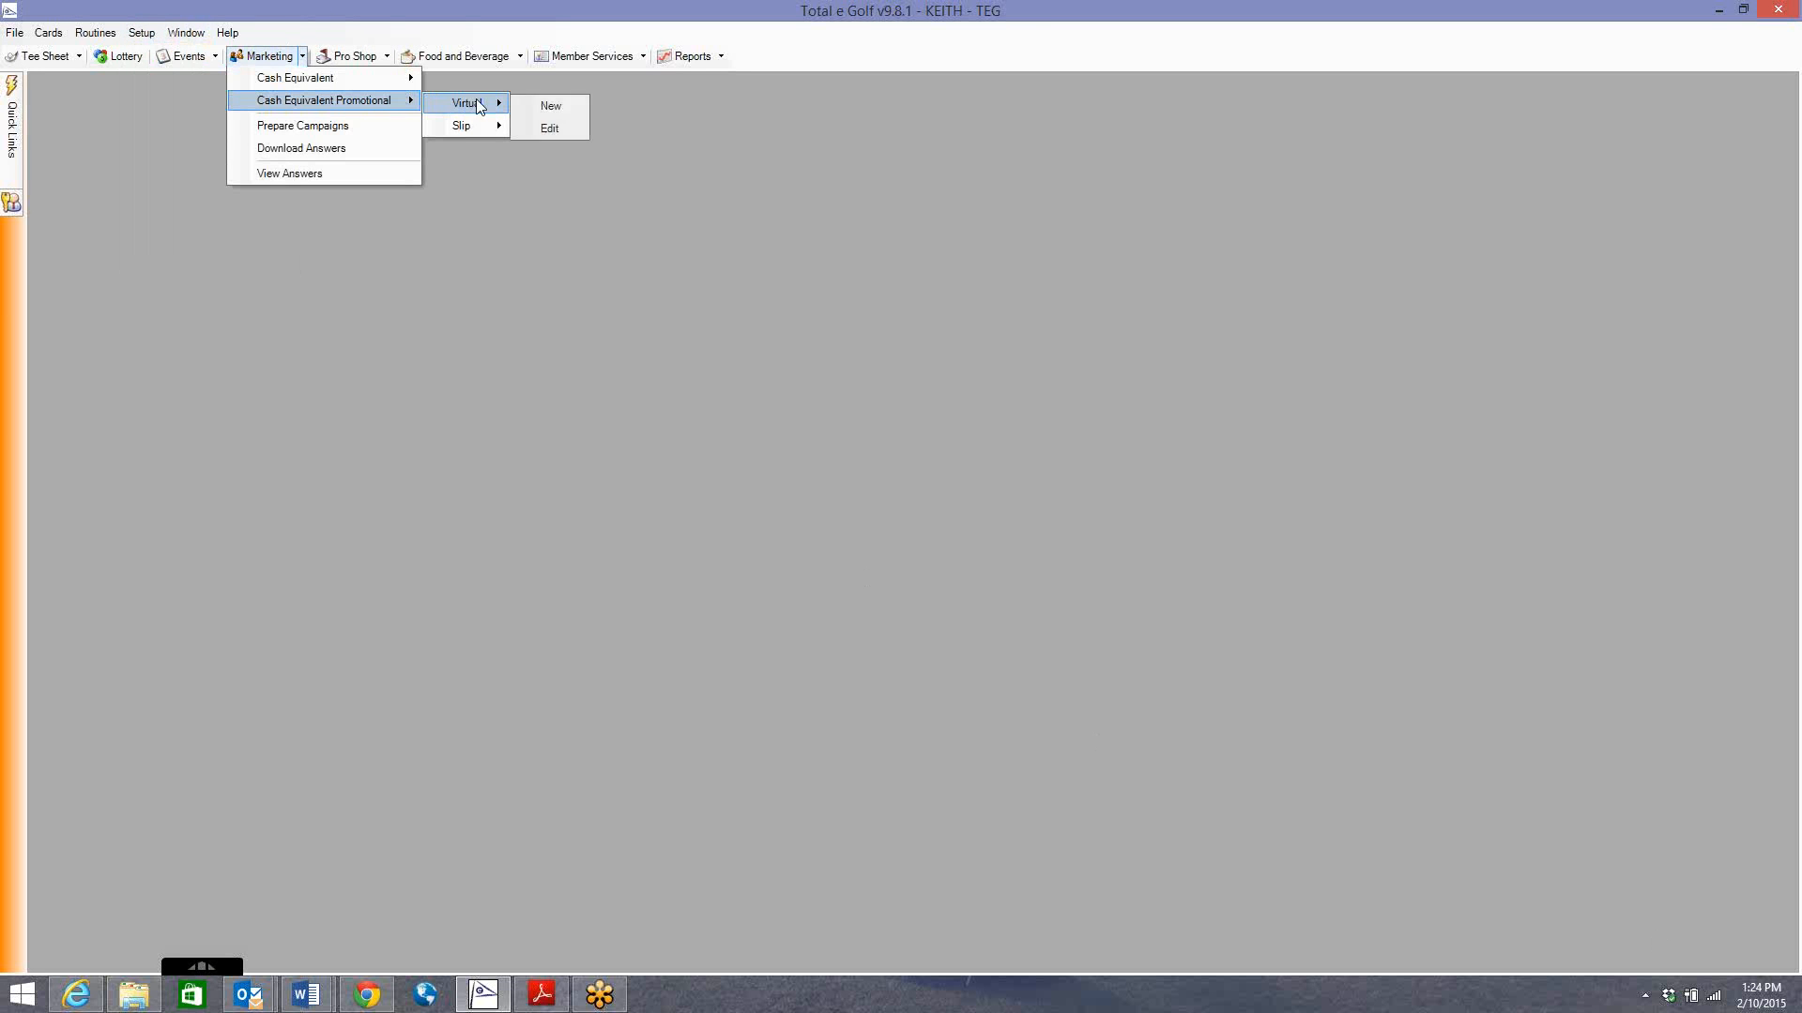
click(548, 106)
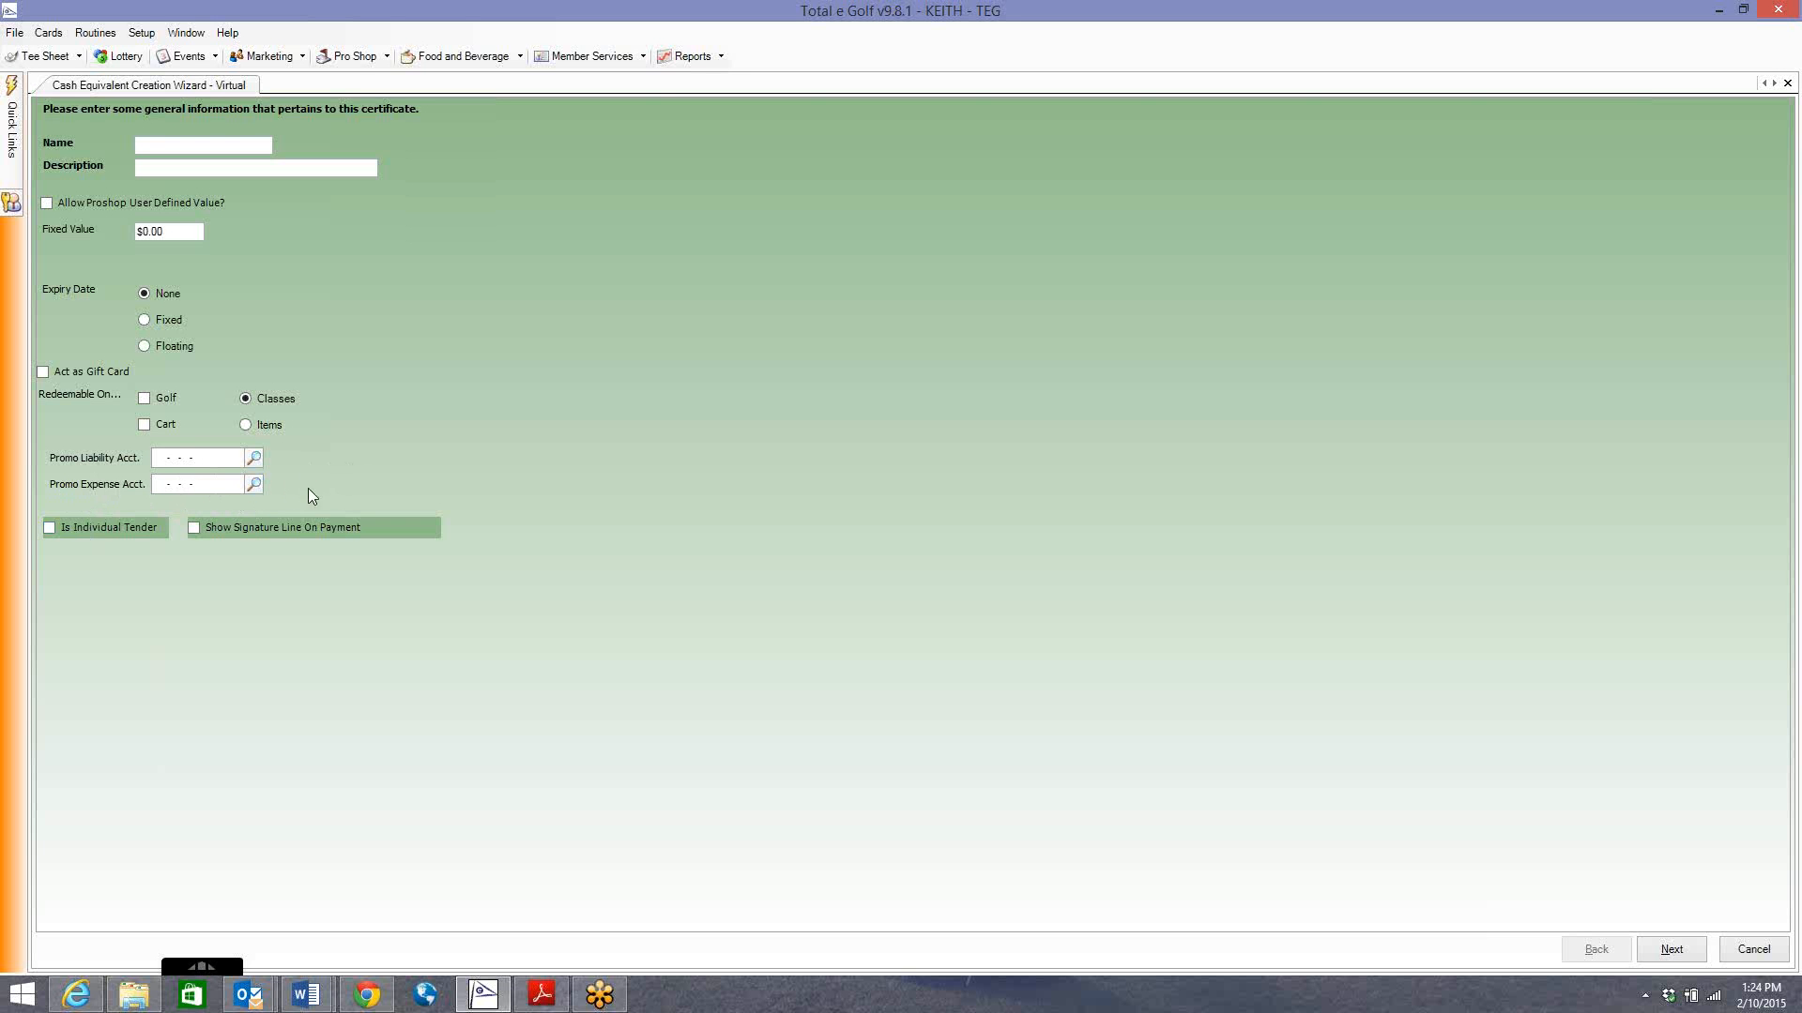
click(256, 487)
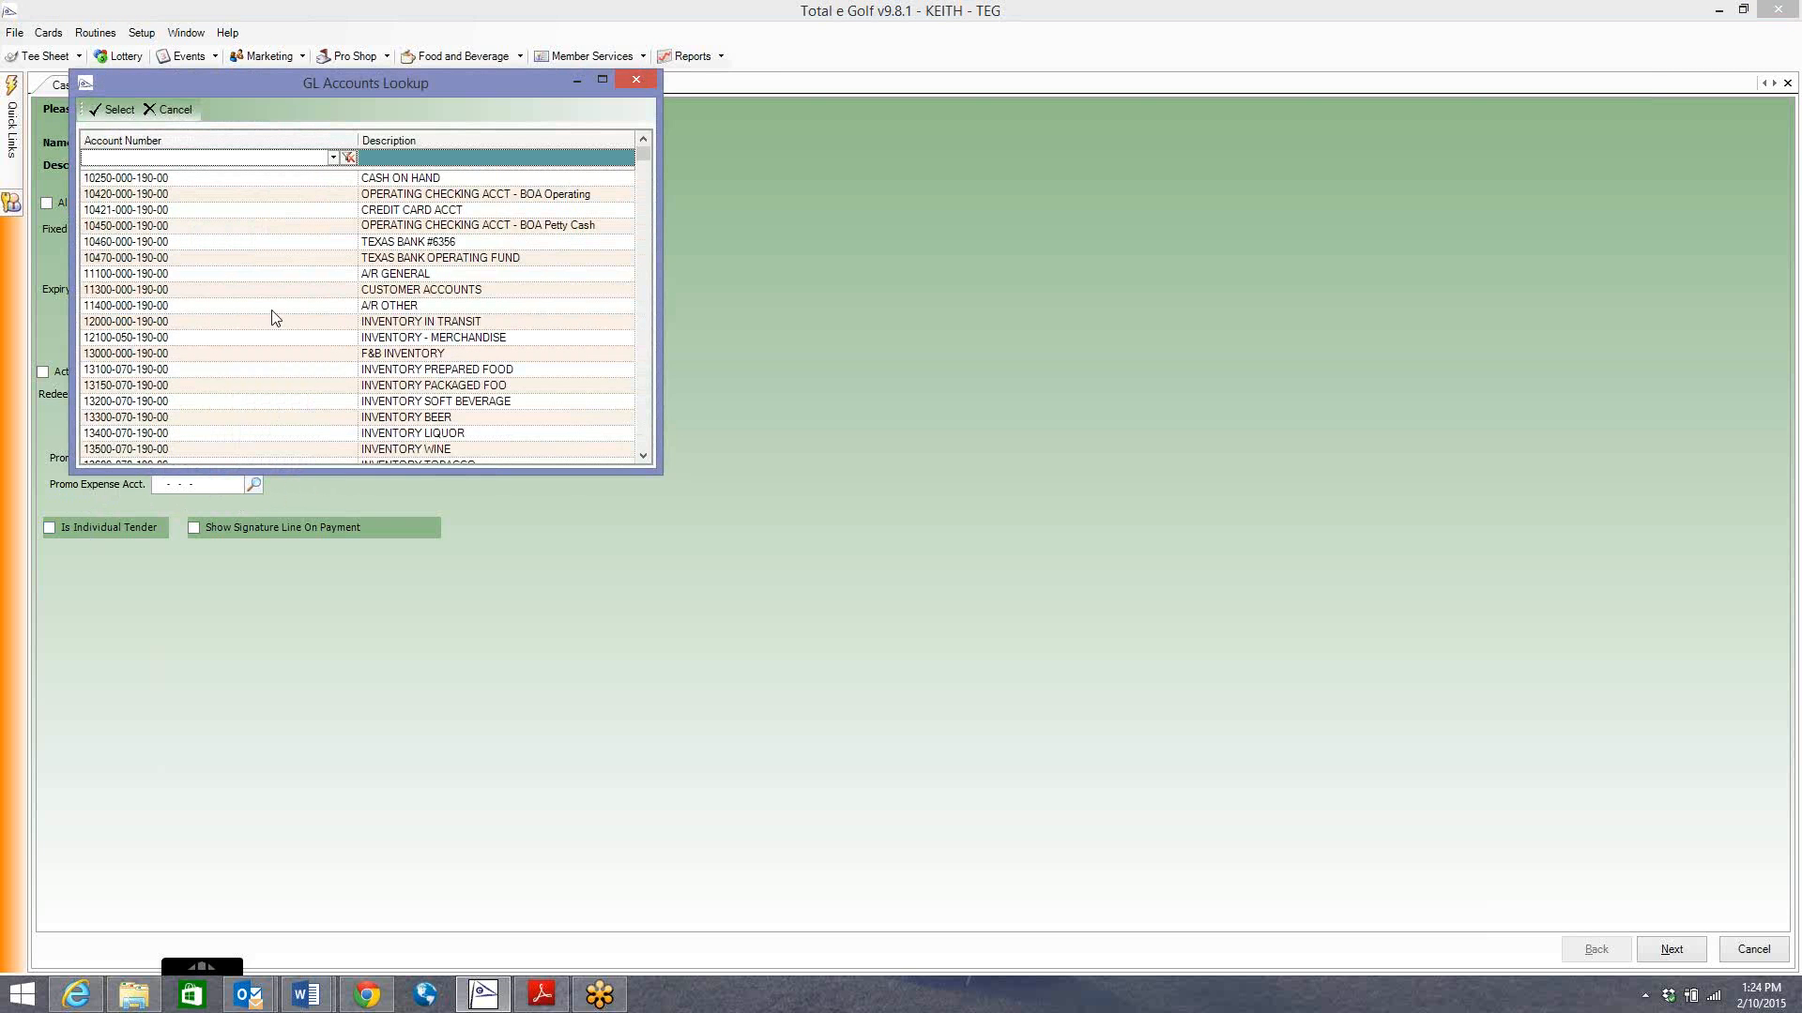
click(636, 81)
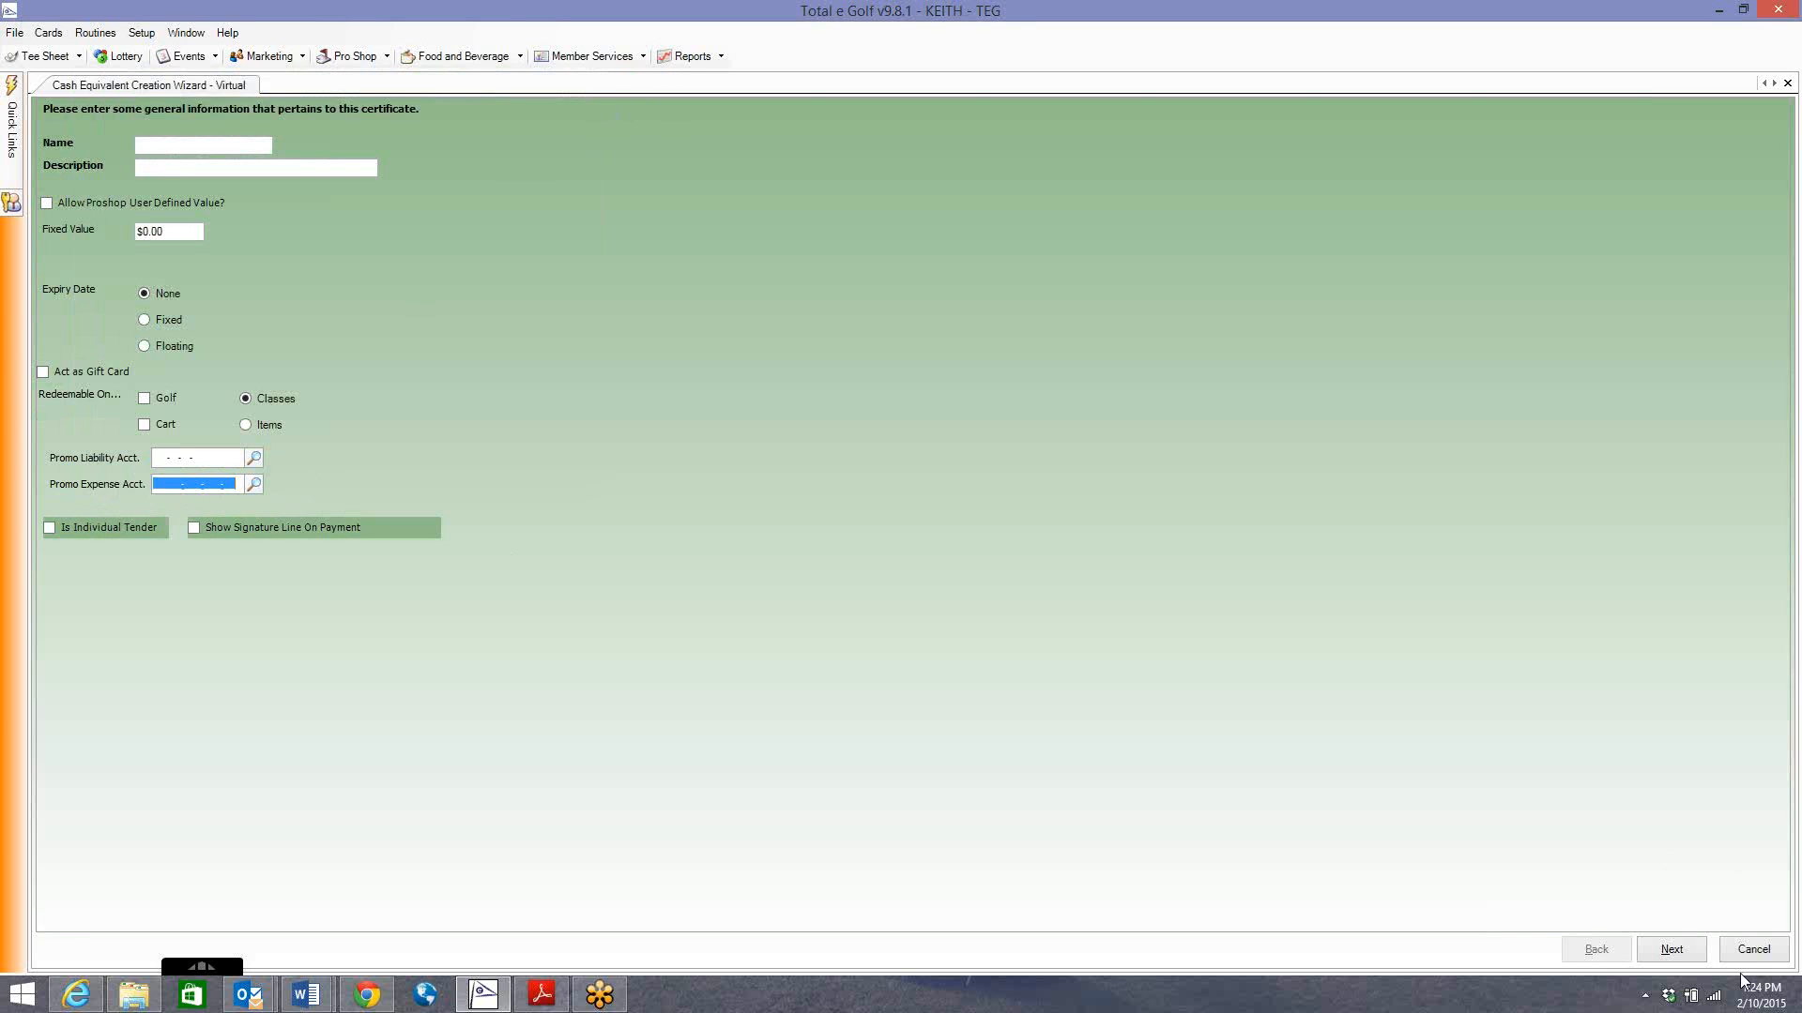
click(1749, 949)
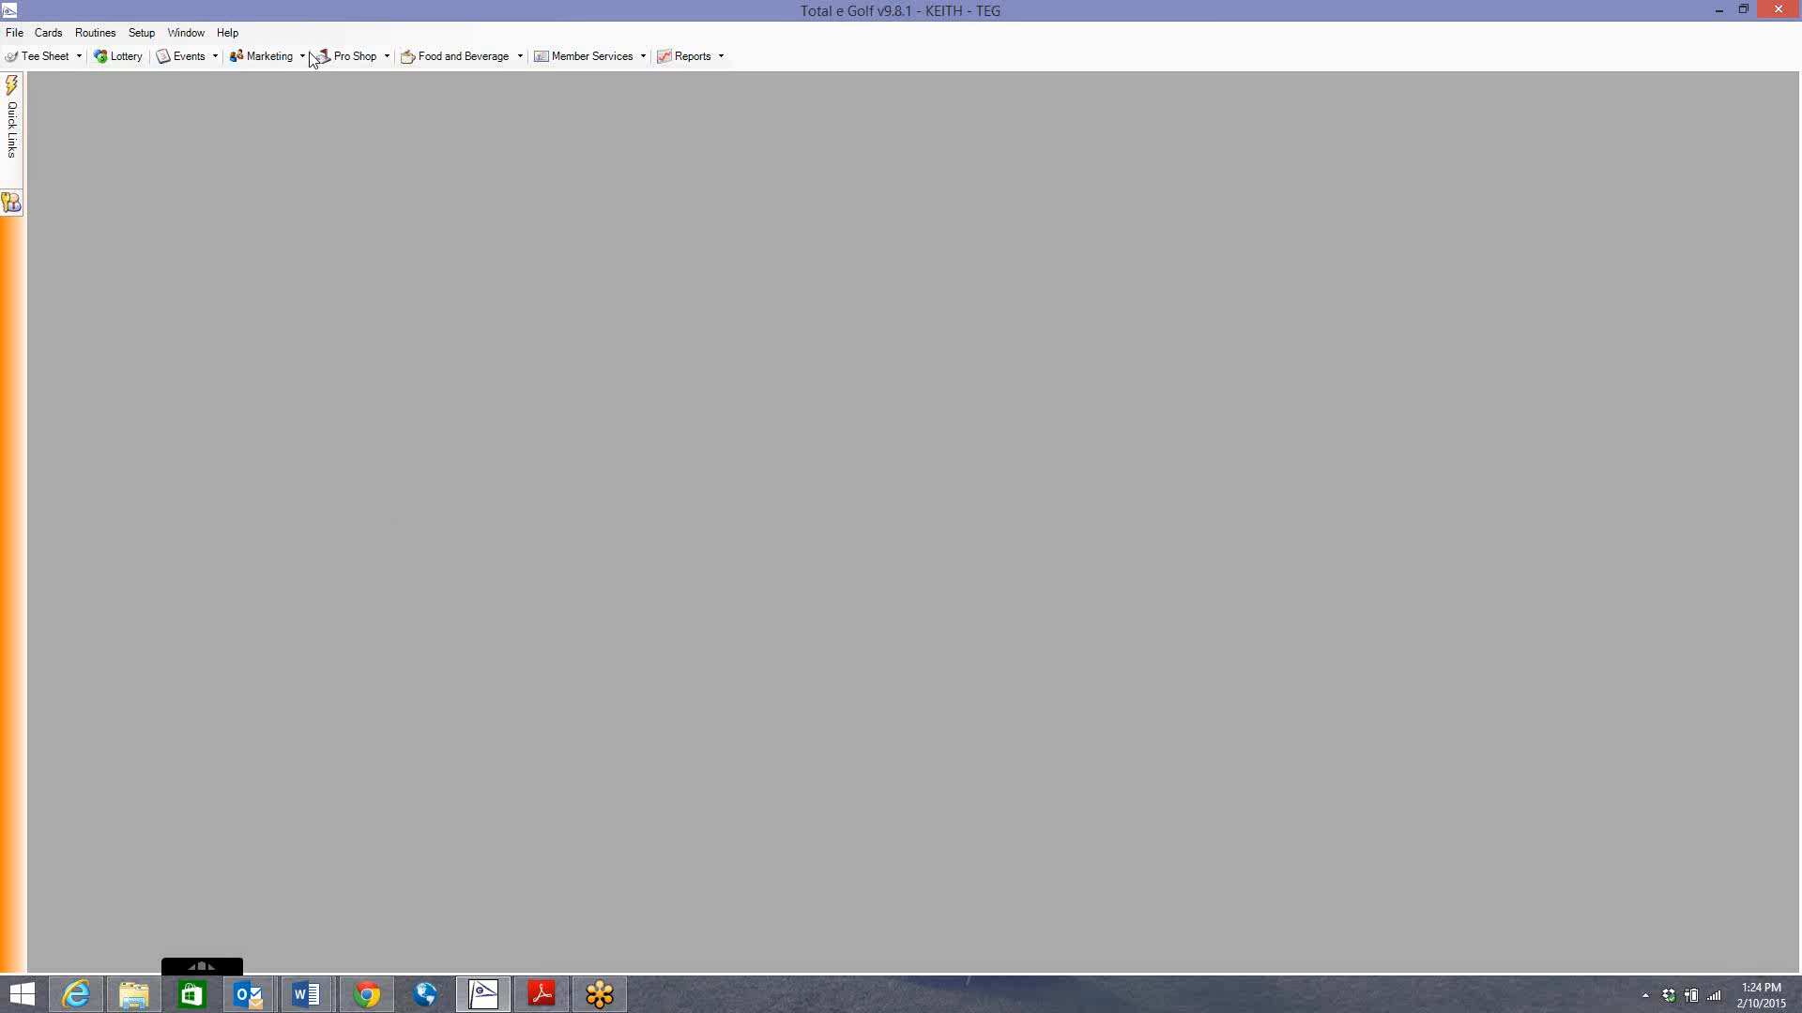
mouse_move(322, 1006)
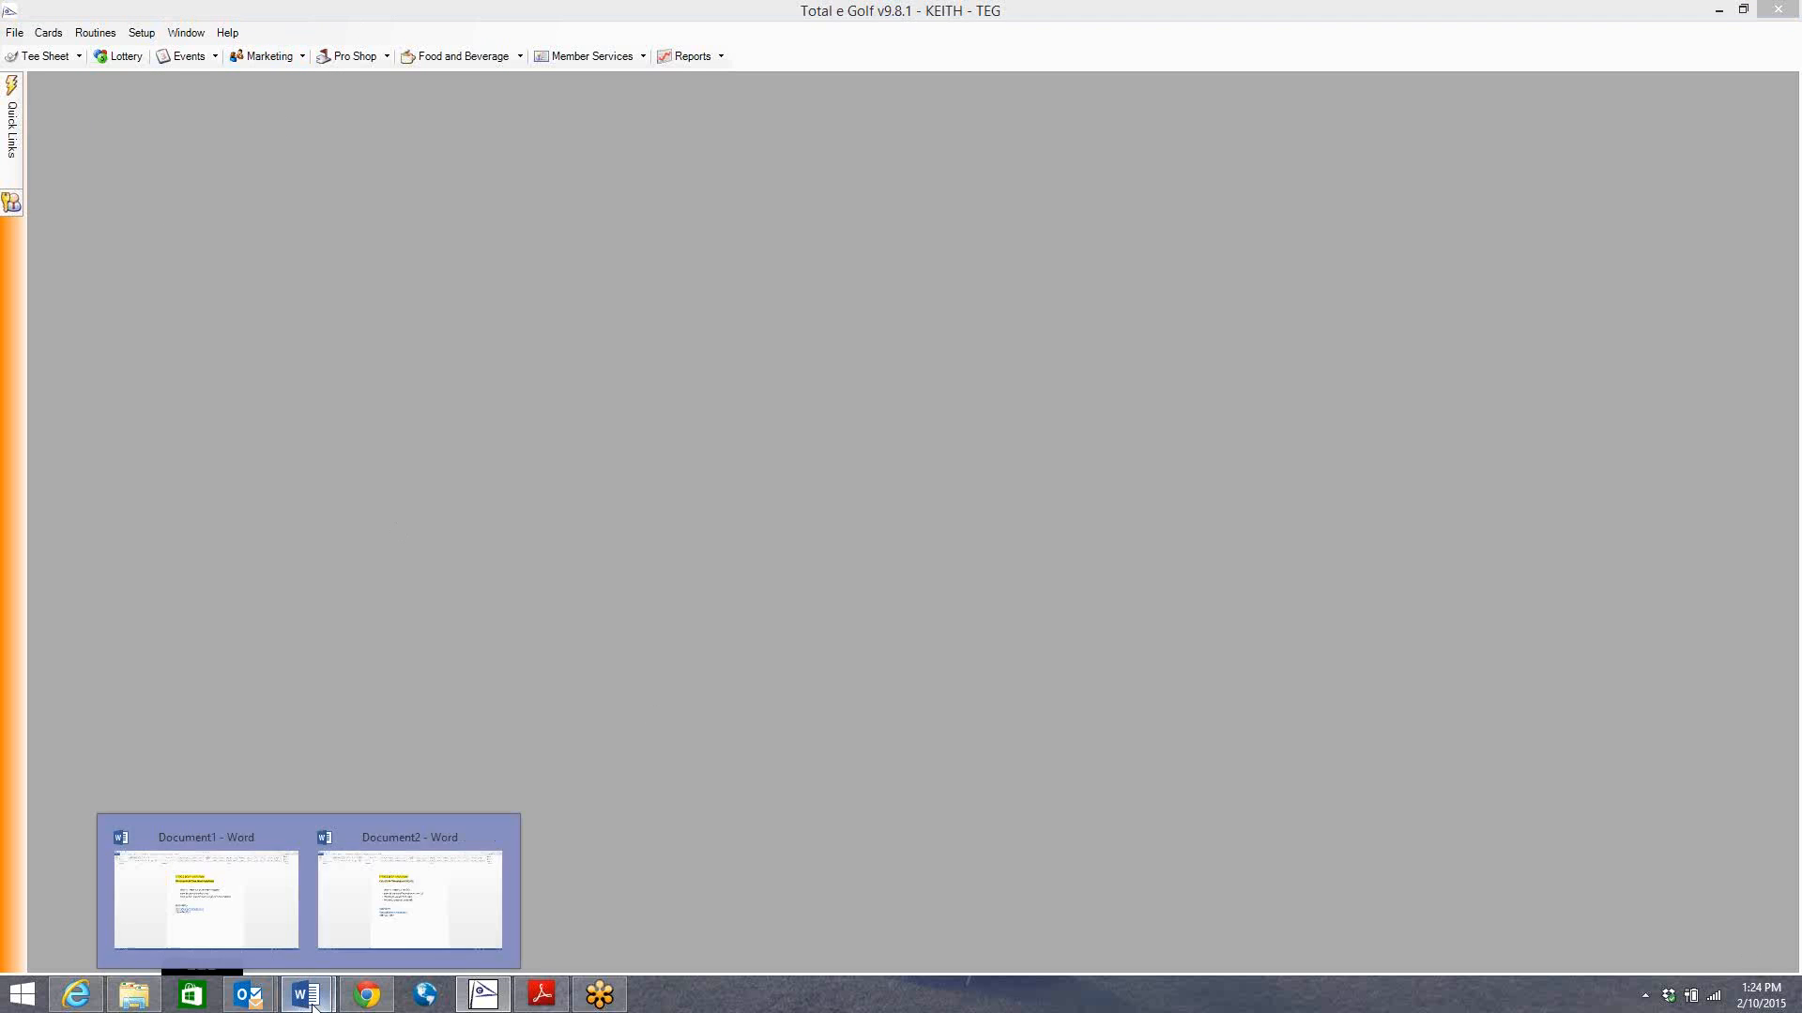
click(363, 910)
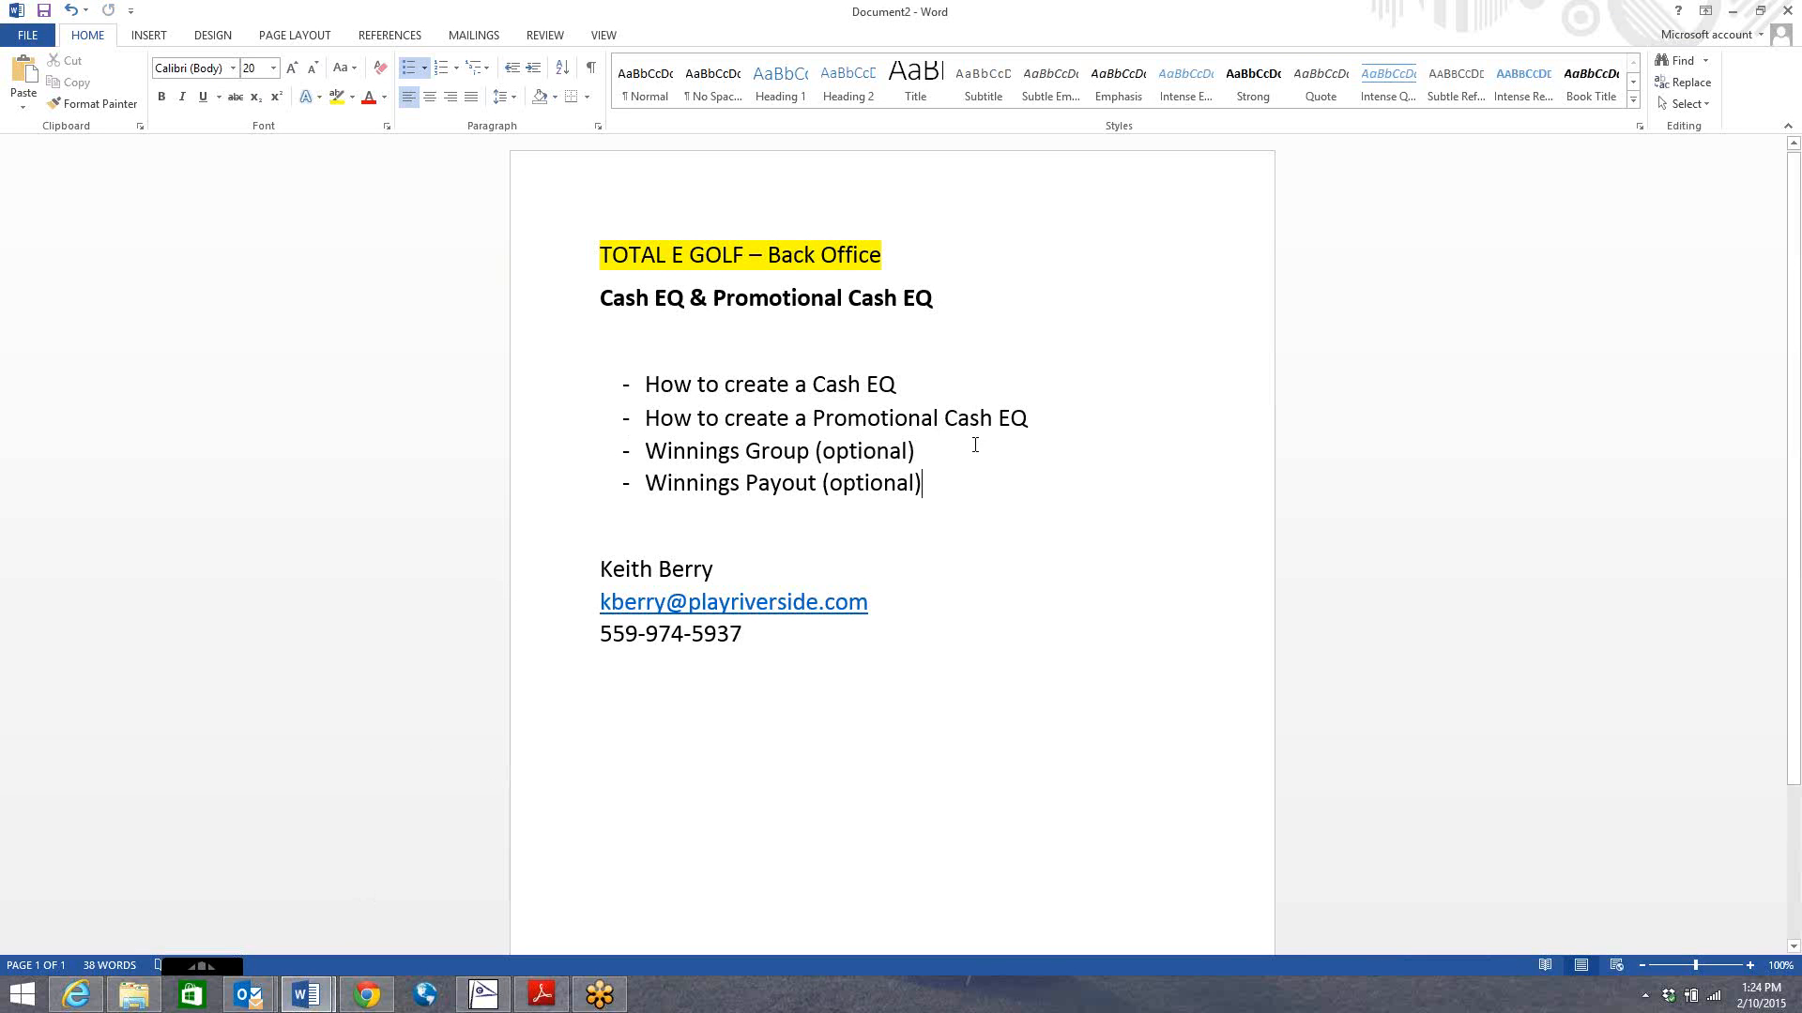
drag(931, 451, 661, 450)
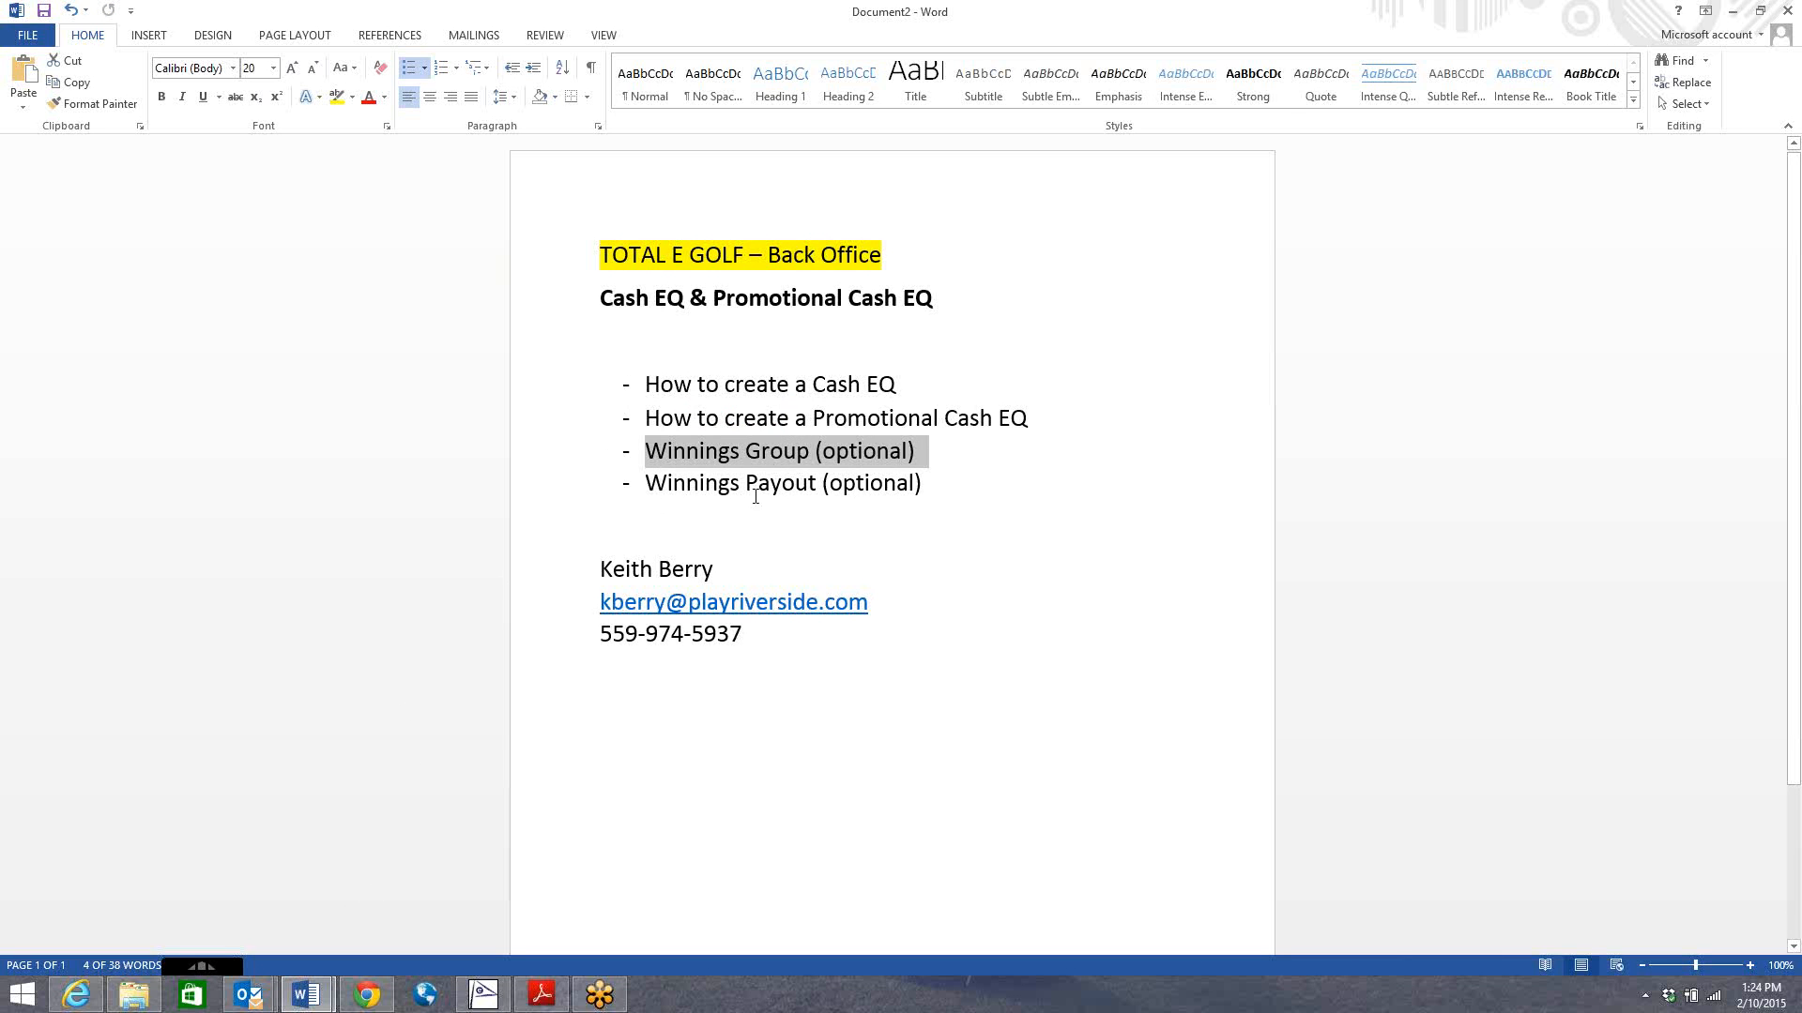
click(482, 995)
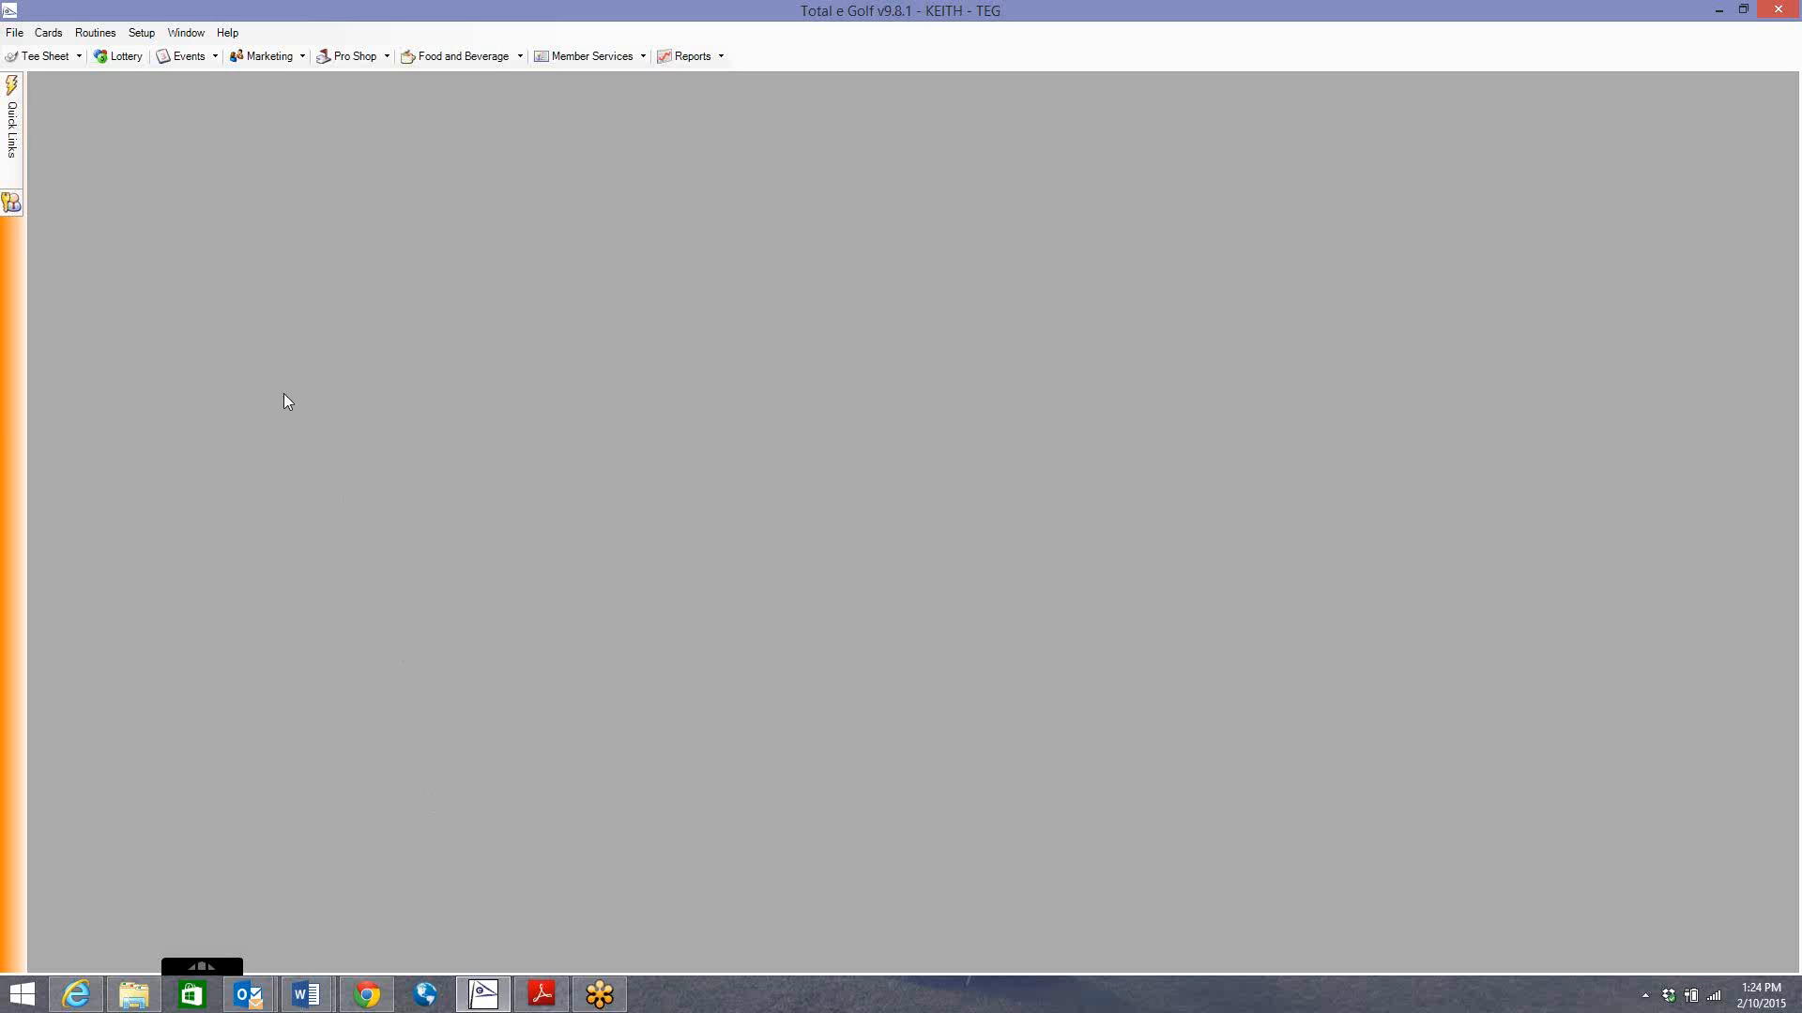
Open the Winning Payouts form from the Events menu.
click(142, 33)
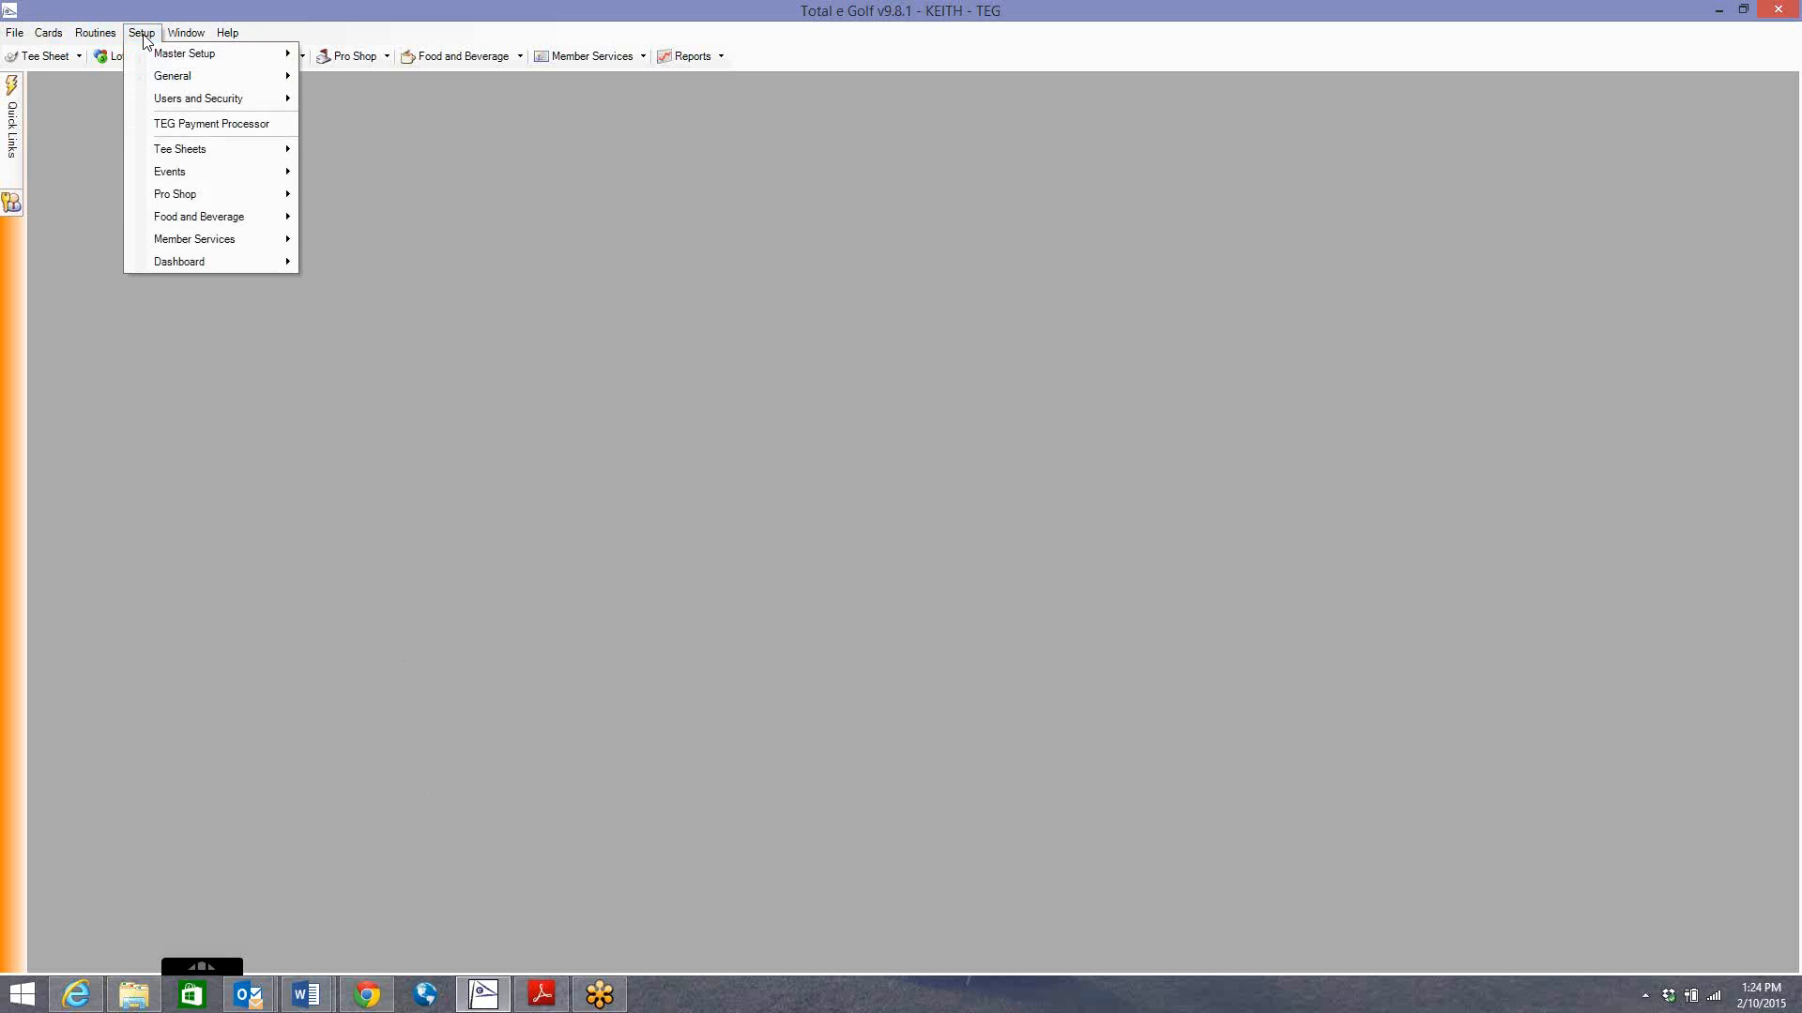
click(459, 218)
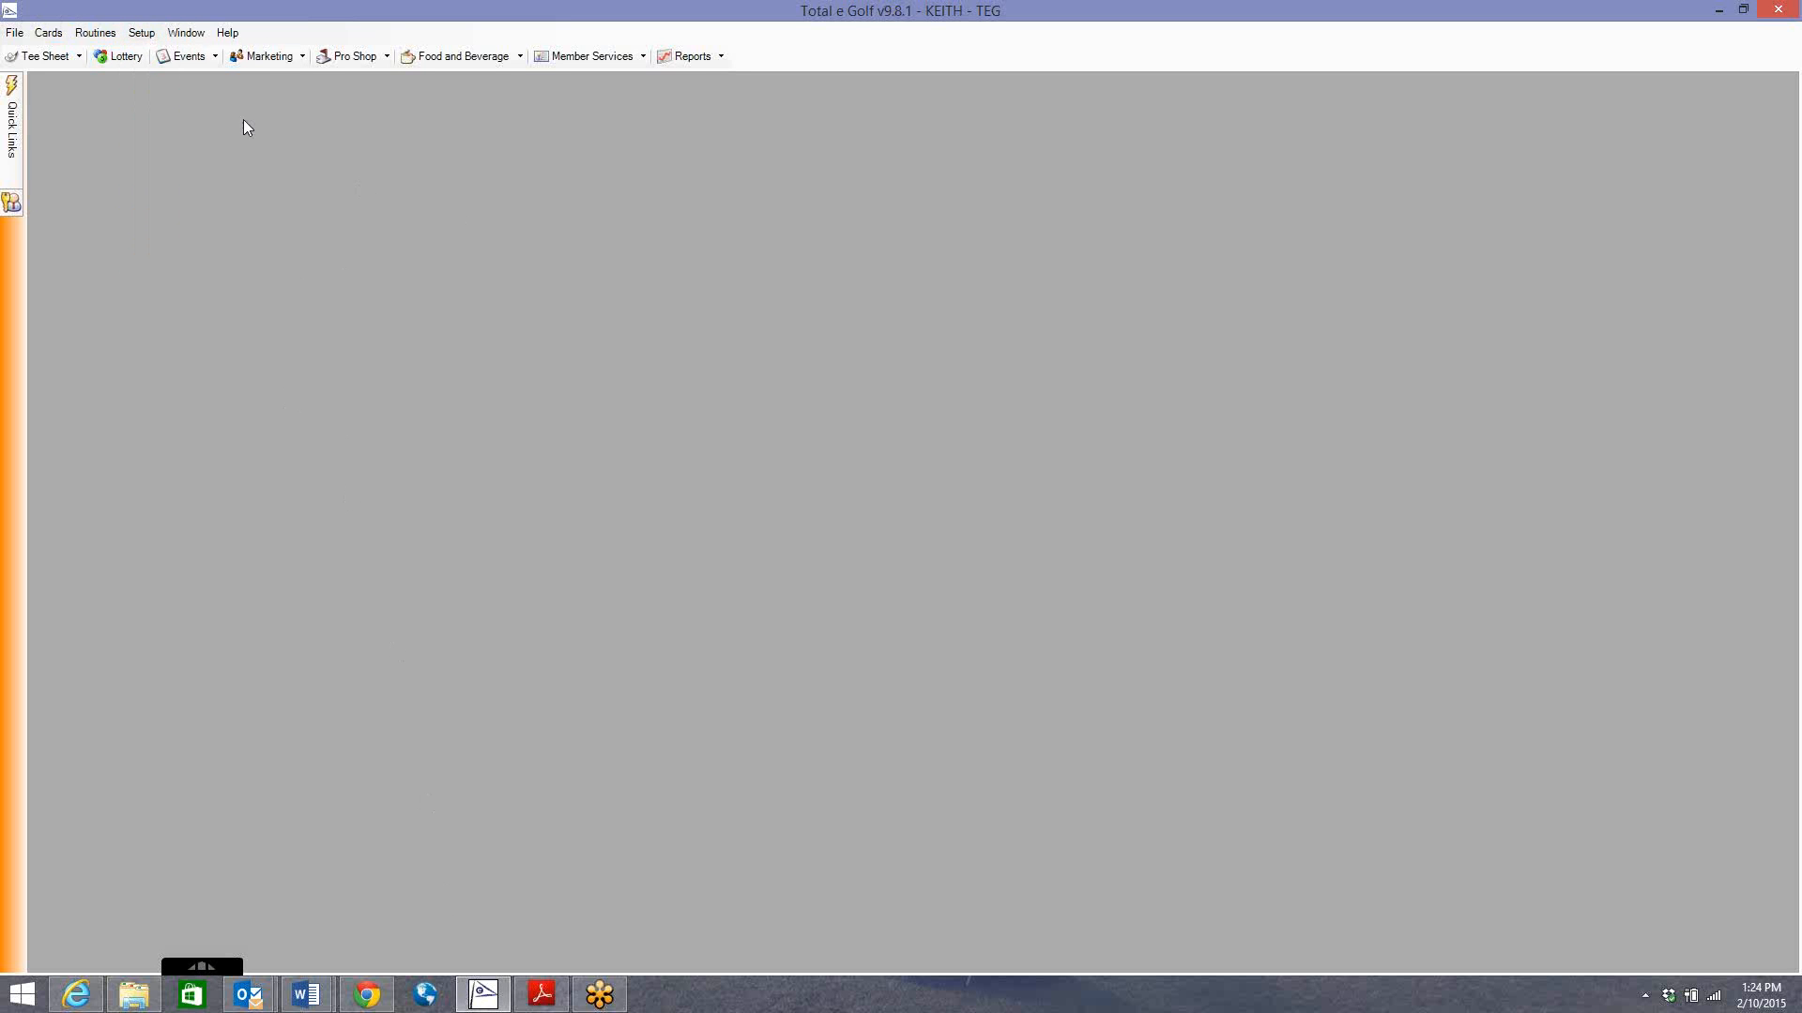
click(194, 58)
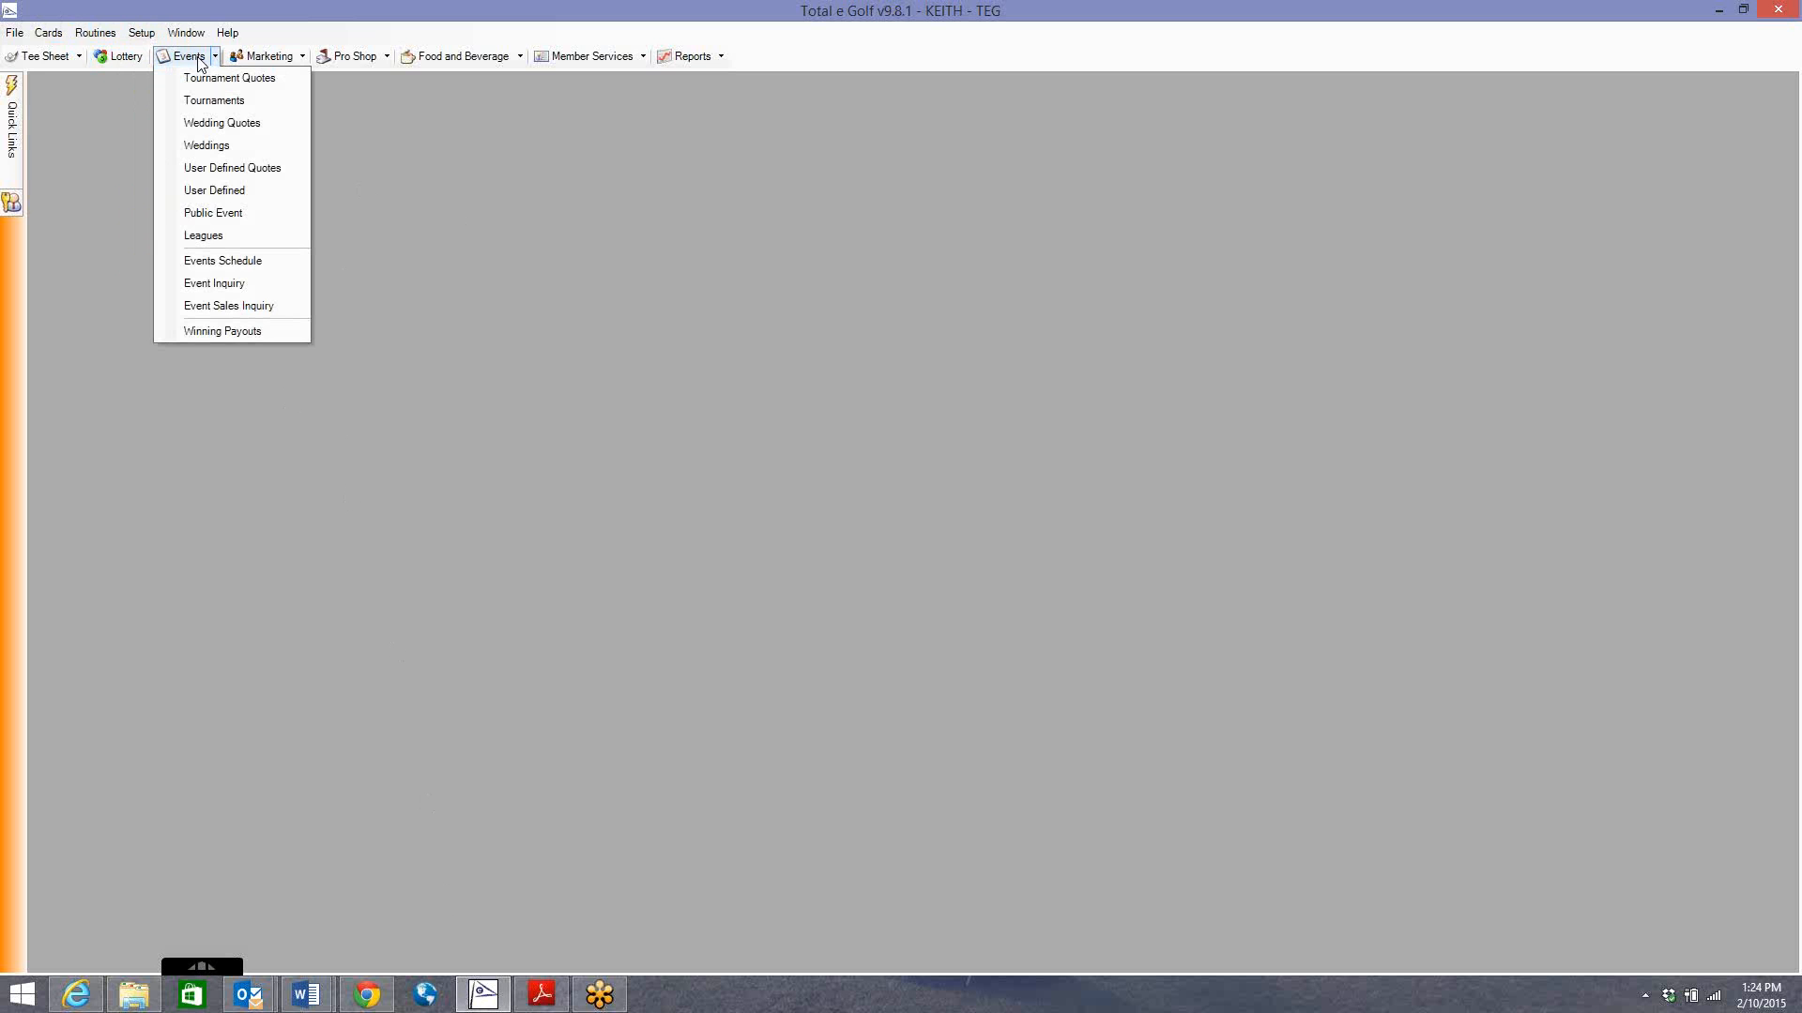
click(245, 332)
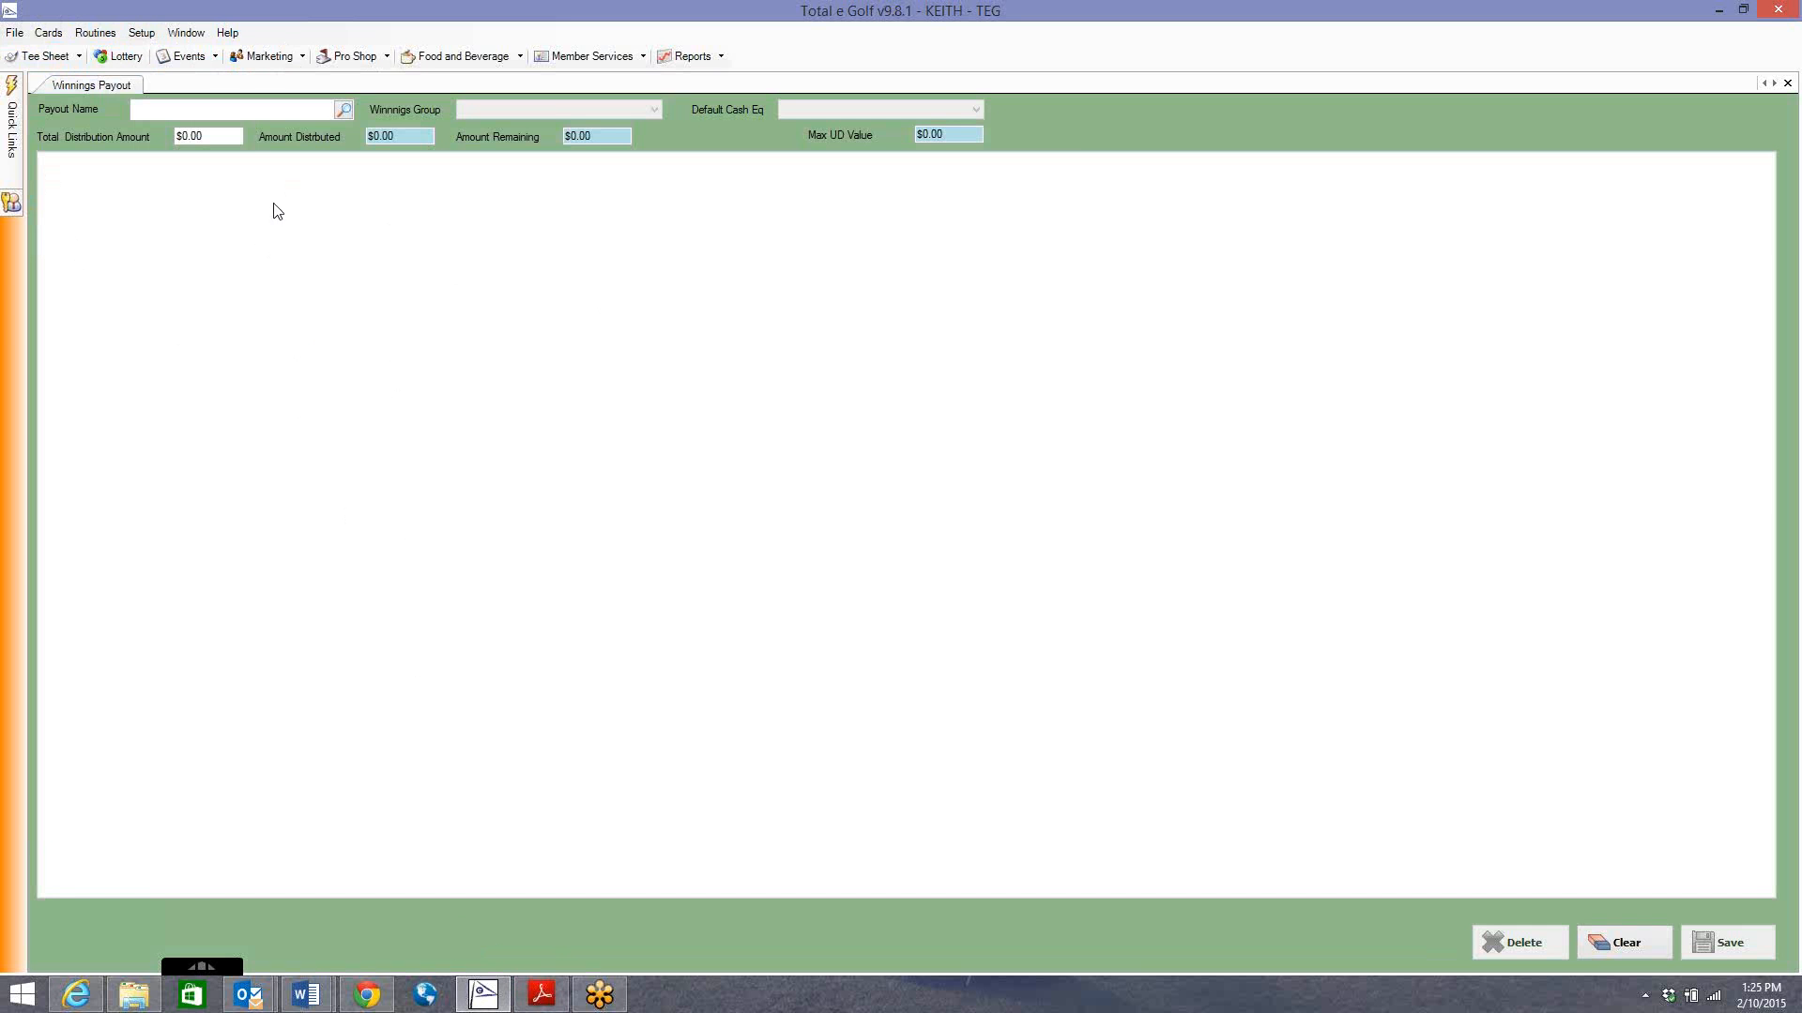
Browse the Marketing, Setup, Member Services and Pro Shop menus without choosing anything.
click(284, 60)
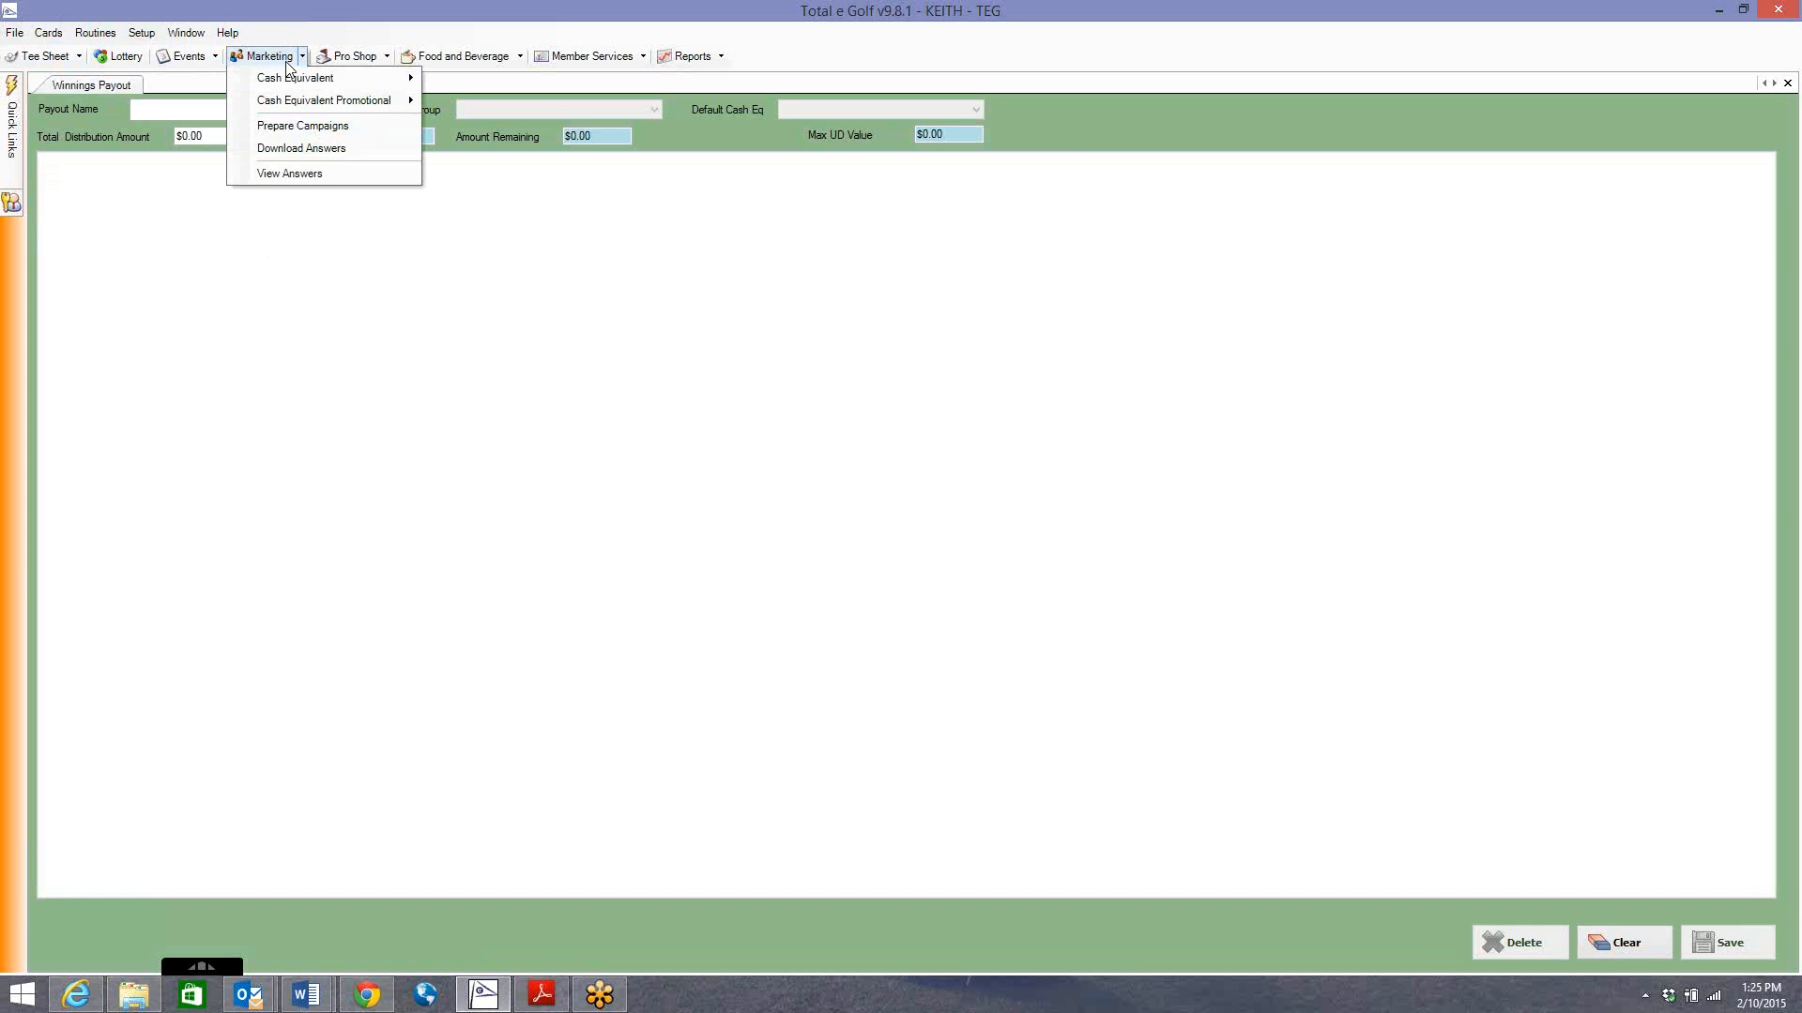
click(341, 60)
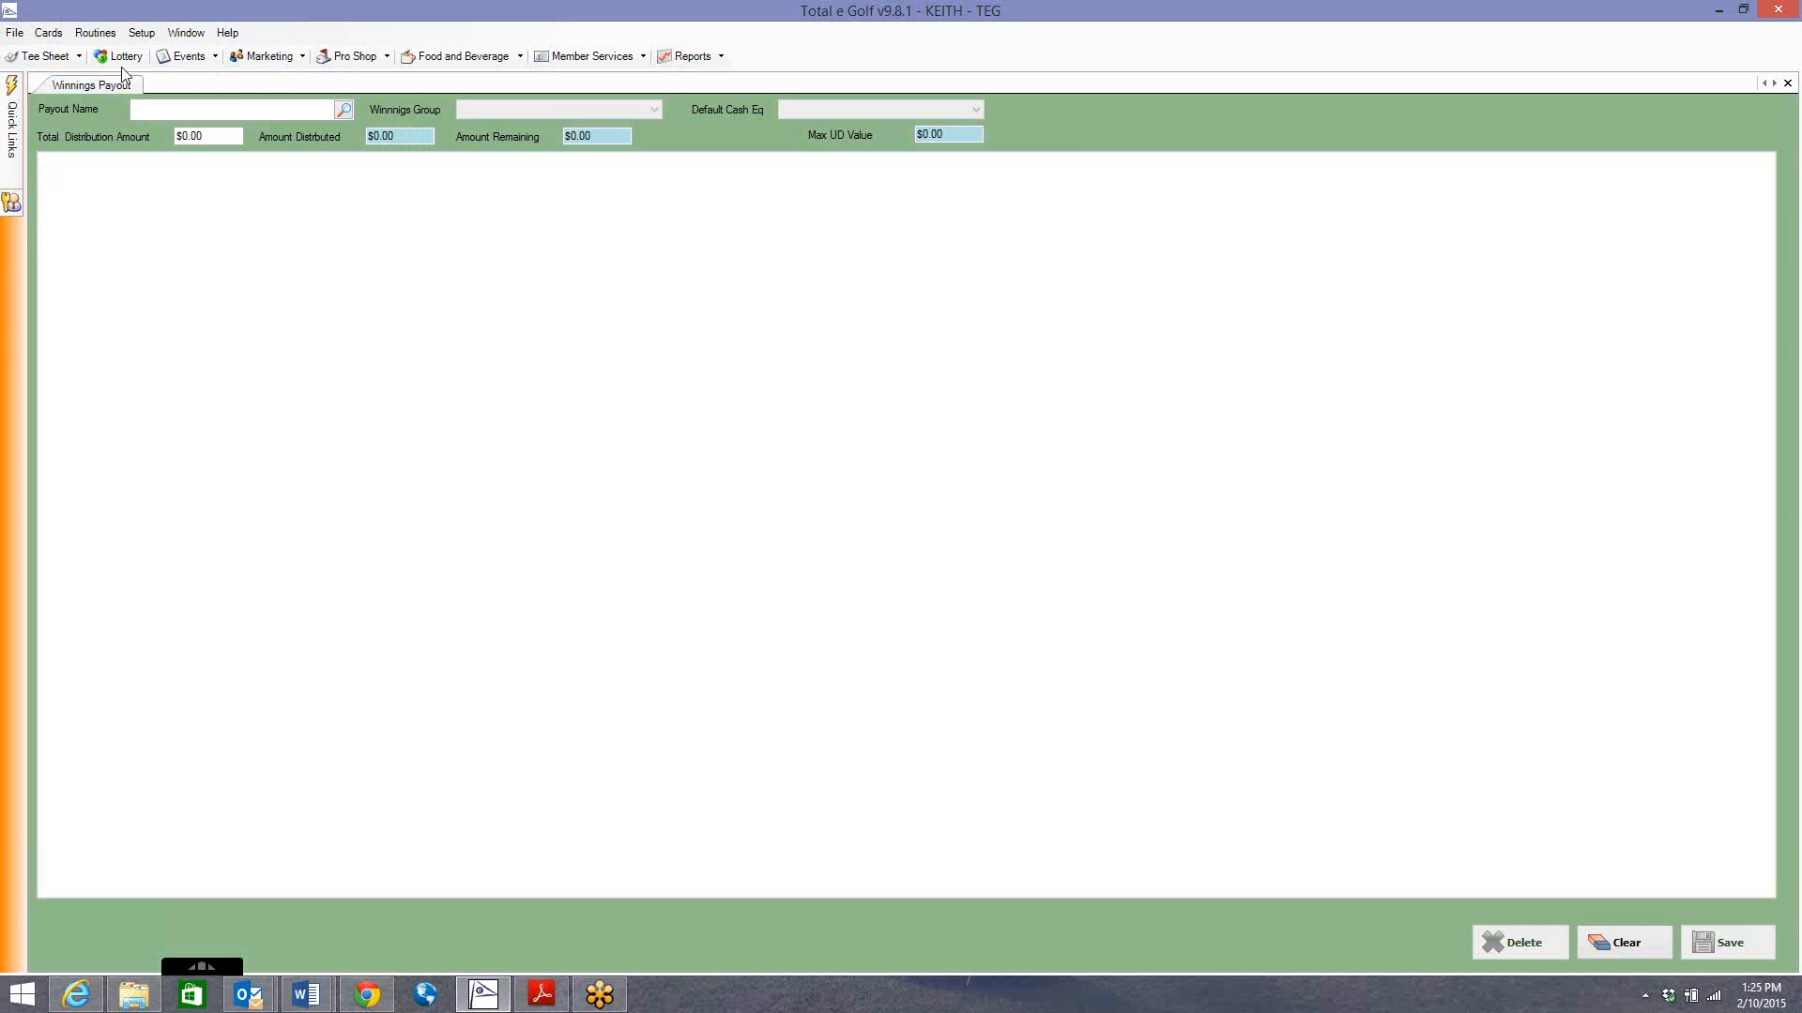
click(142, 33)
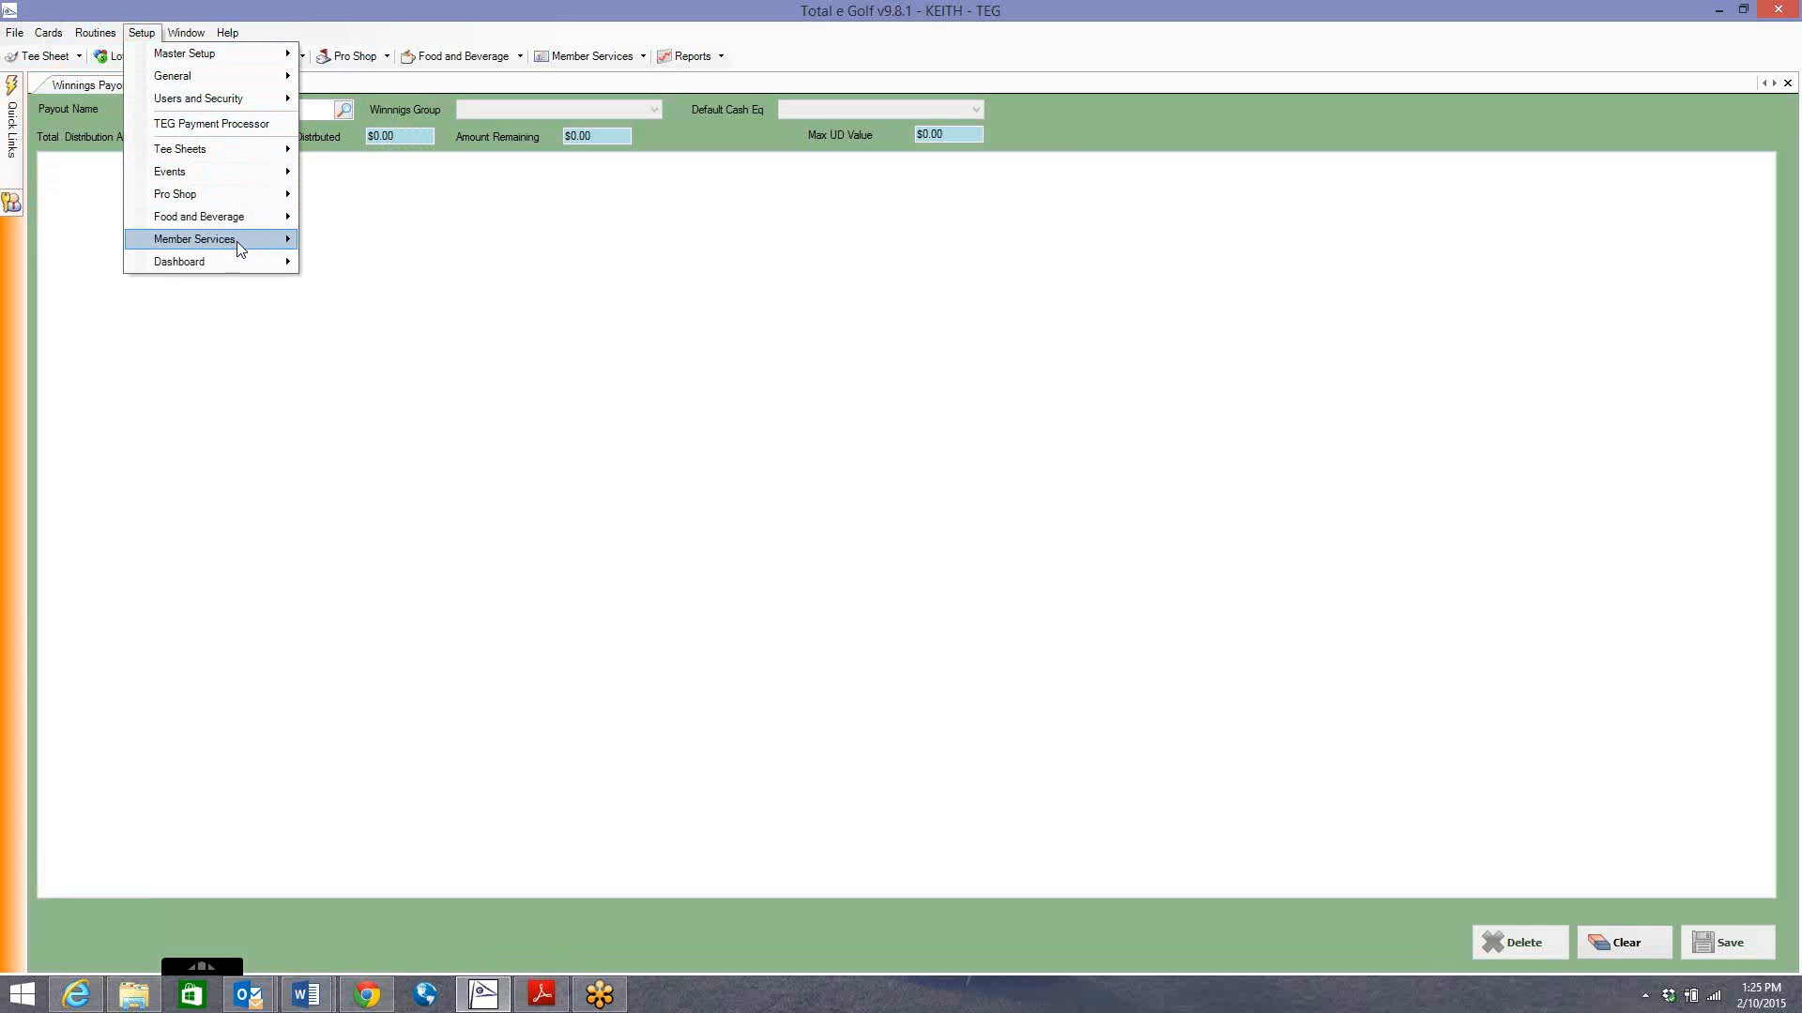
mouse_move(240, 250)
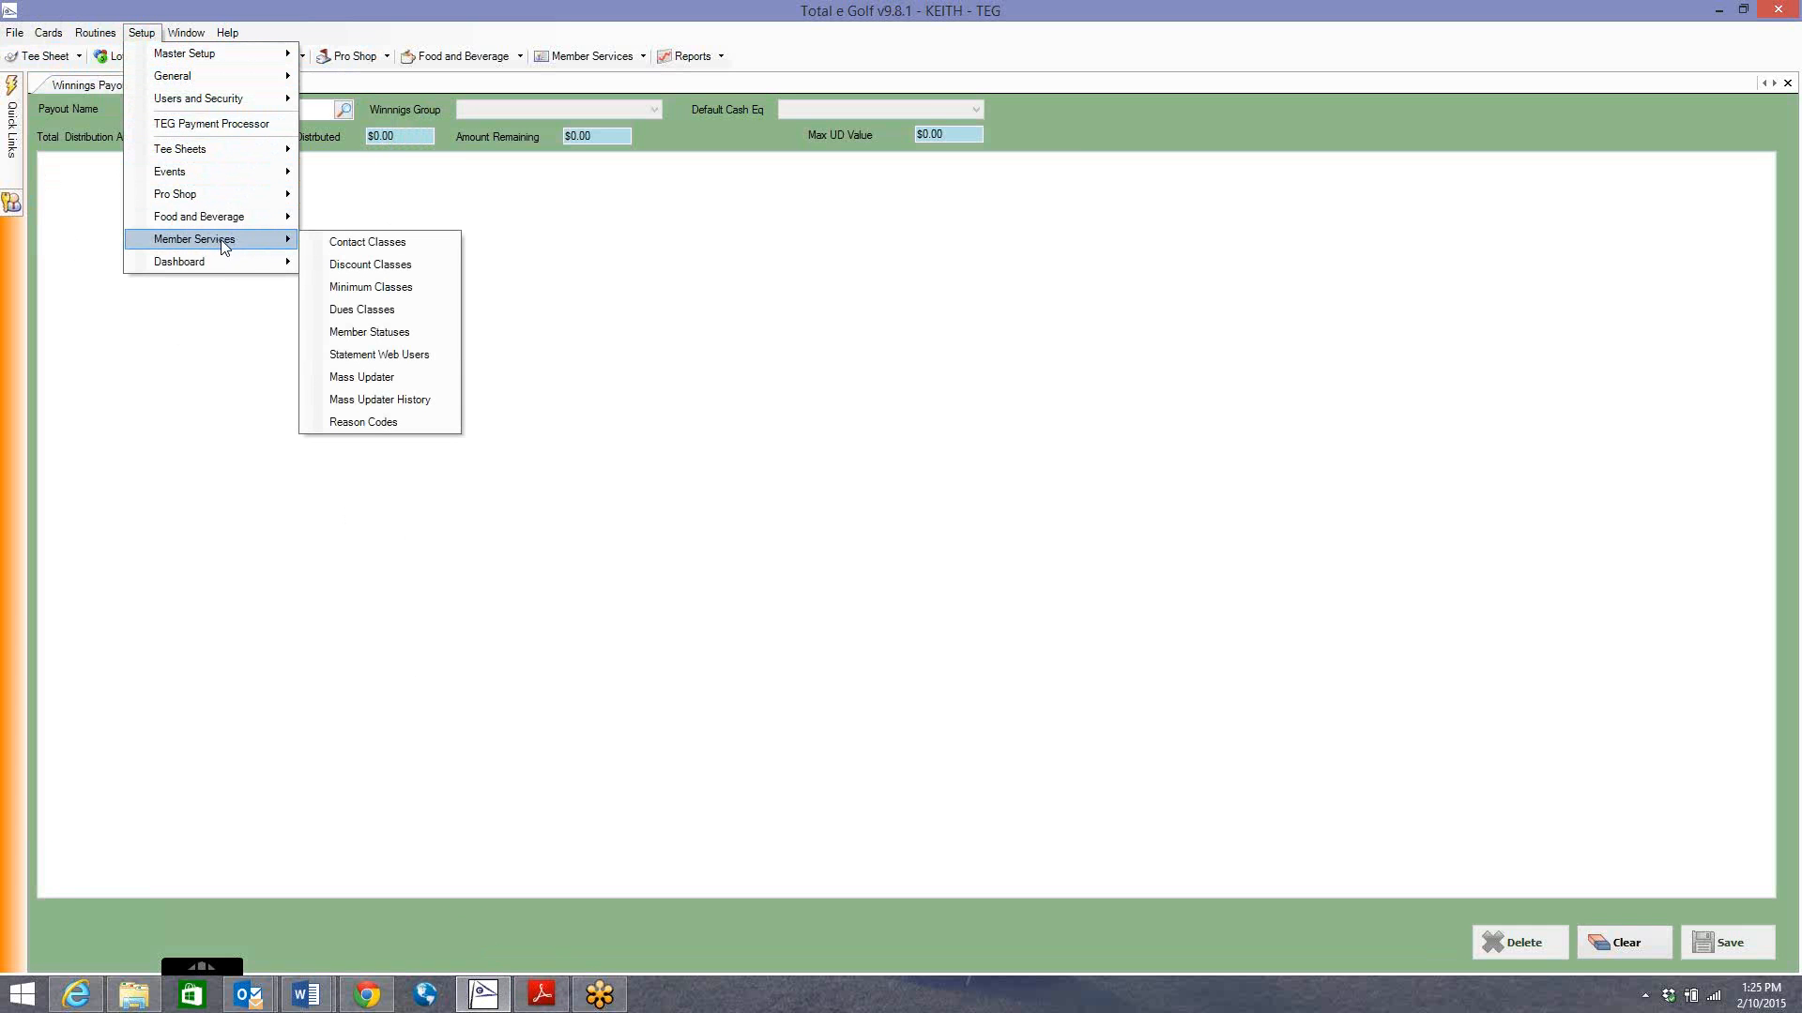
click(218, 404)
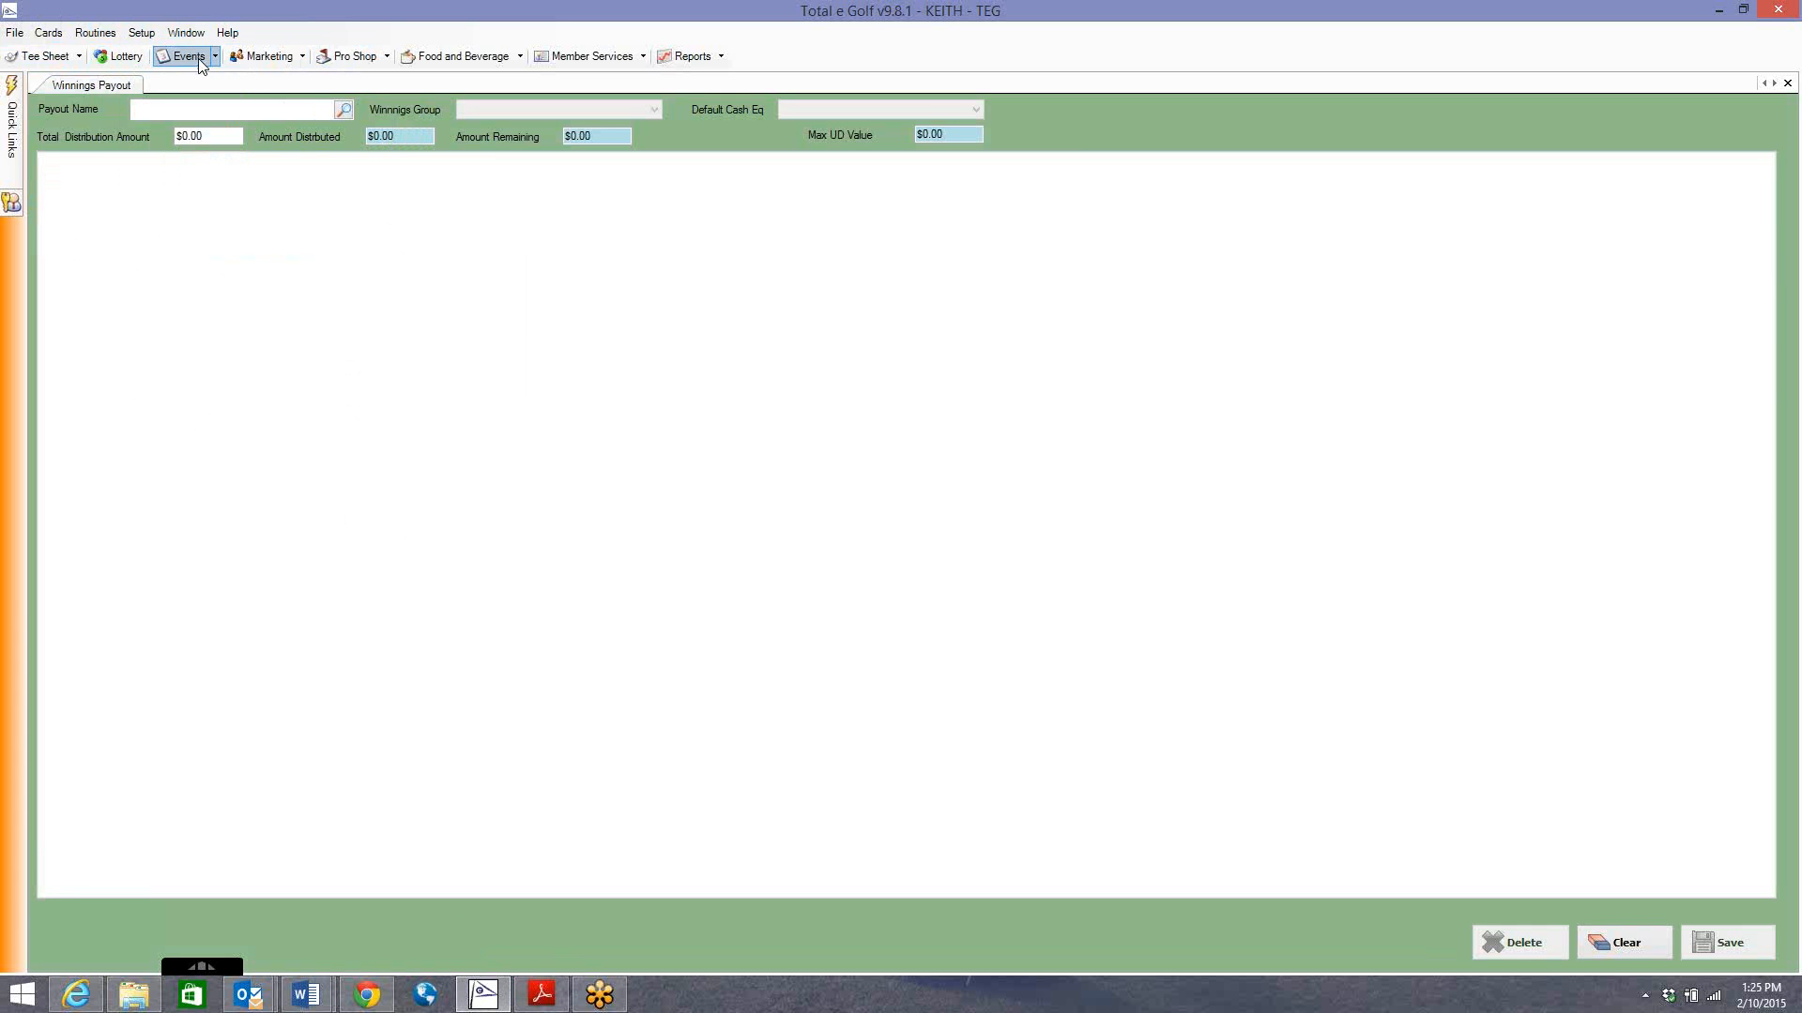
click(581, 57)
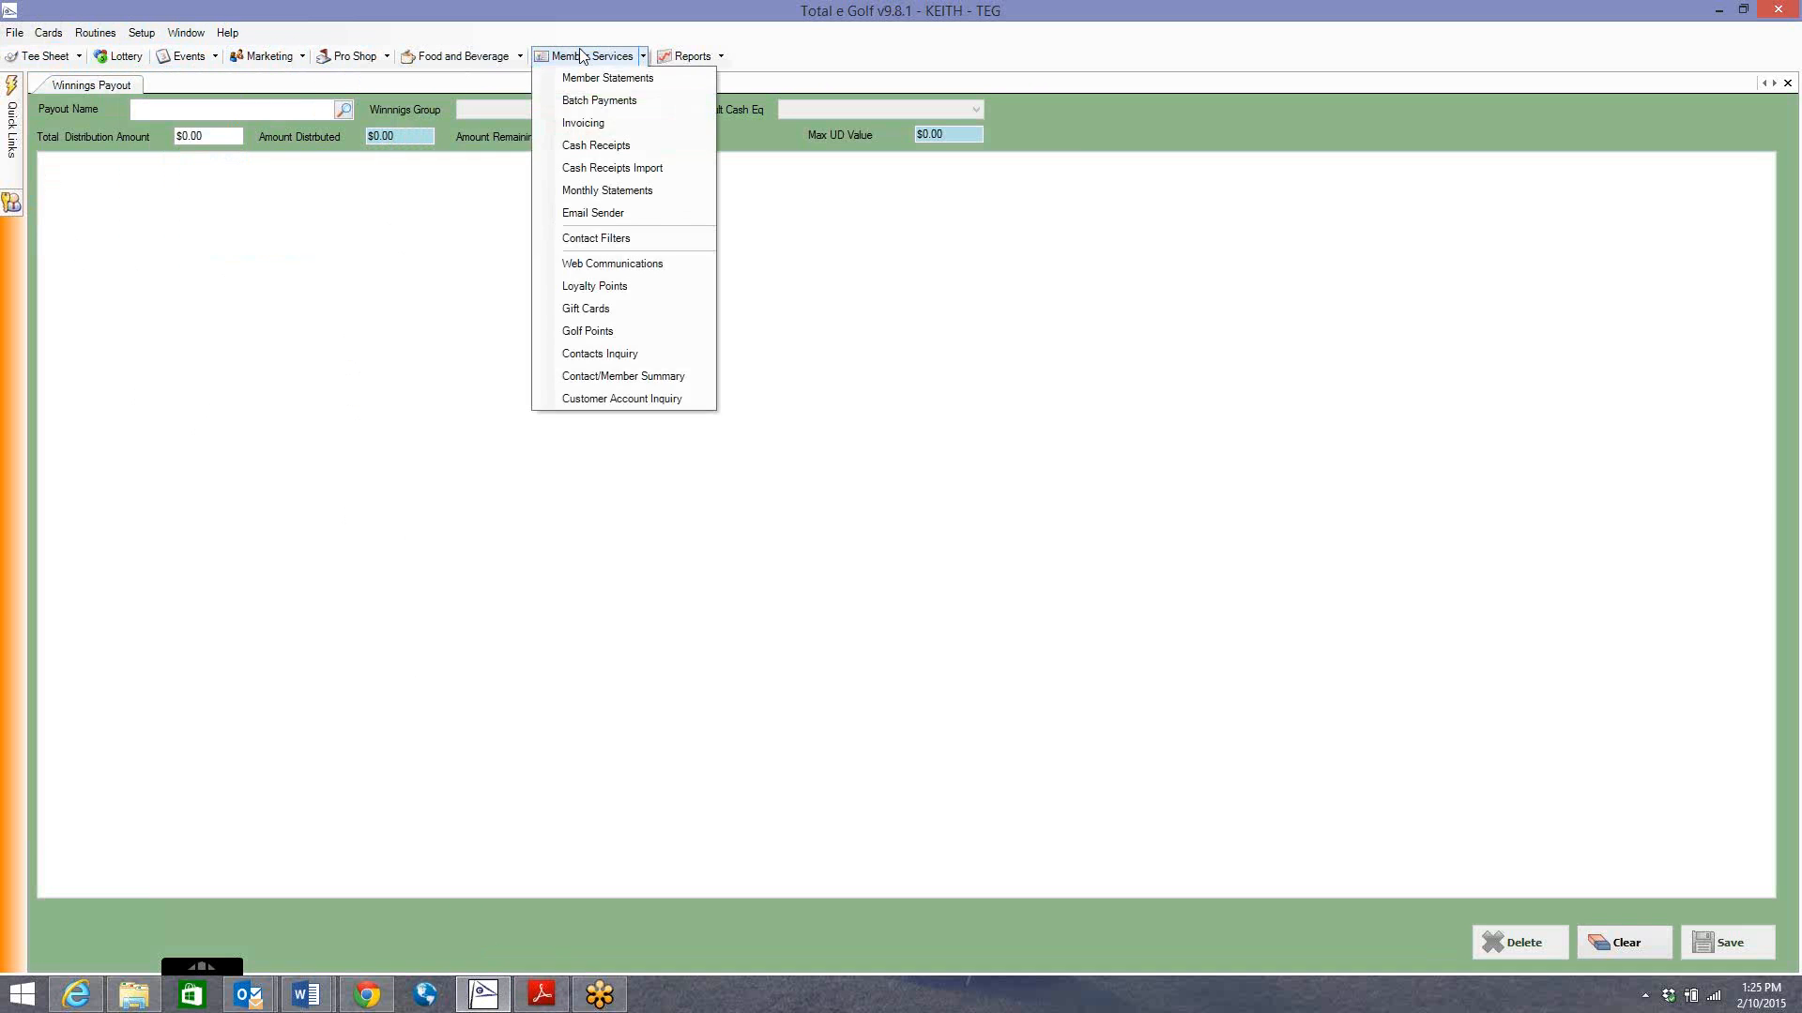
click(480, 57)
click(360, 59)
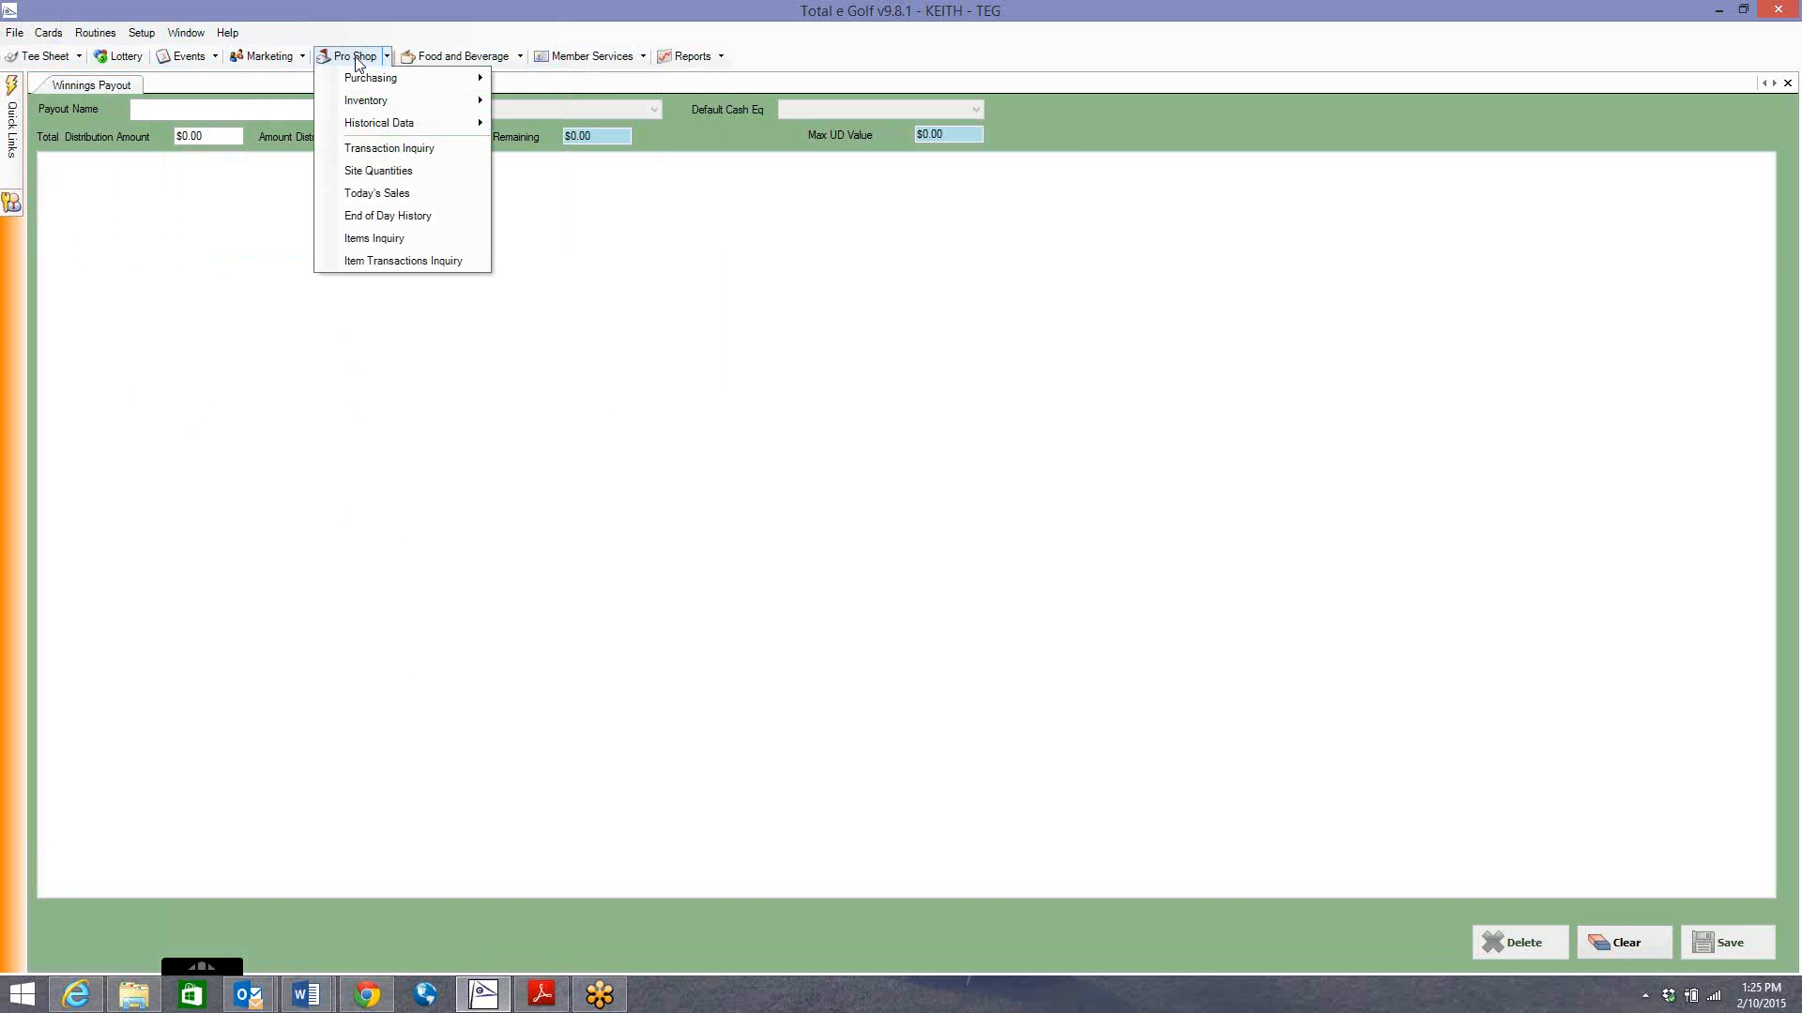
click(262, 59)
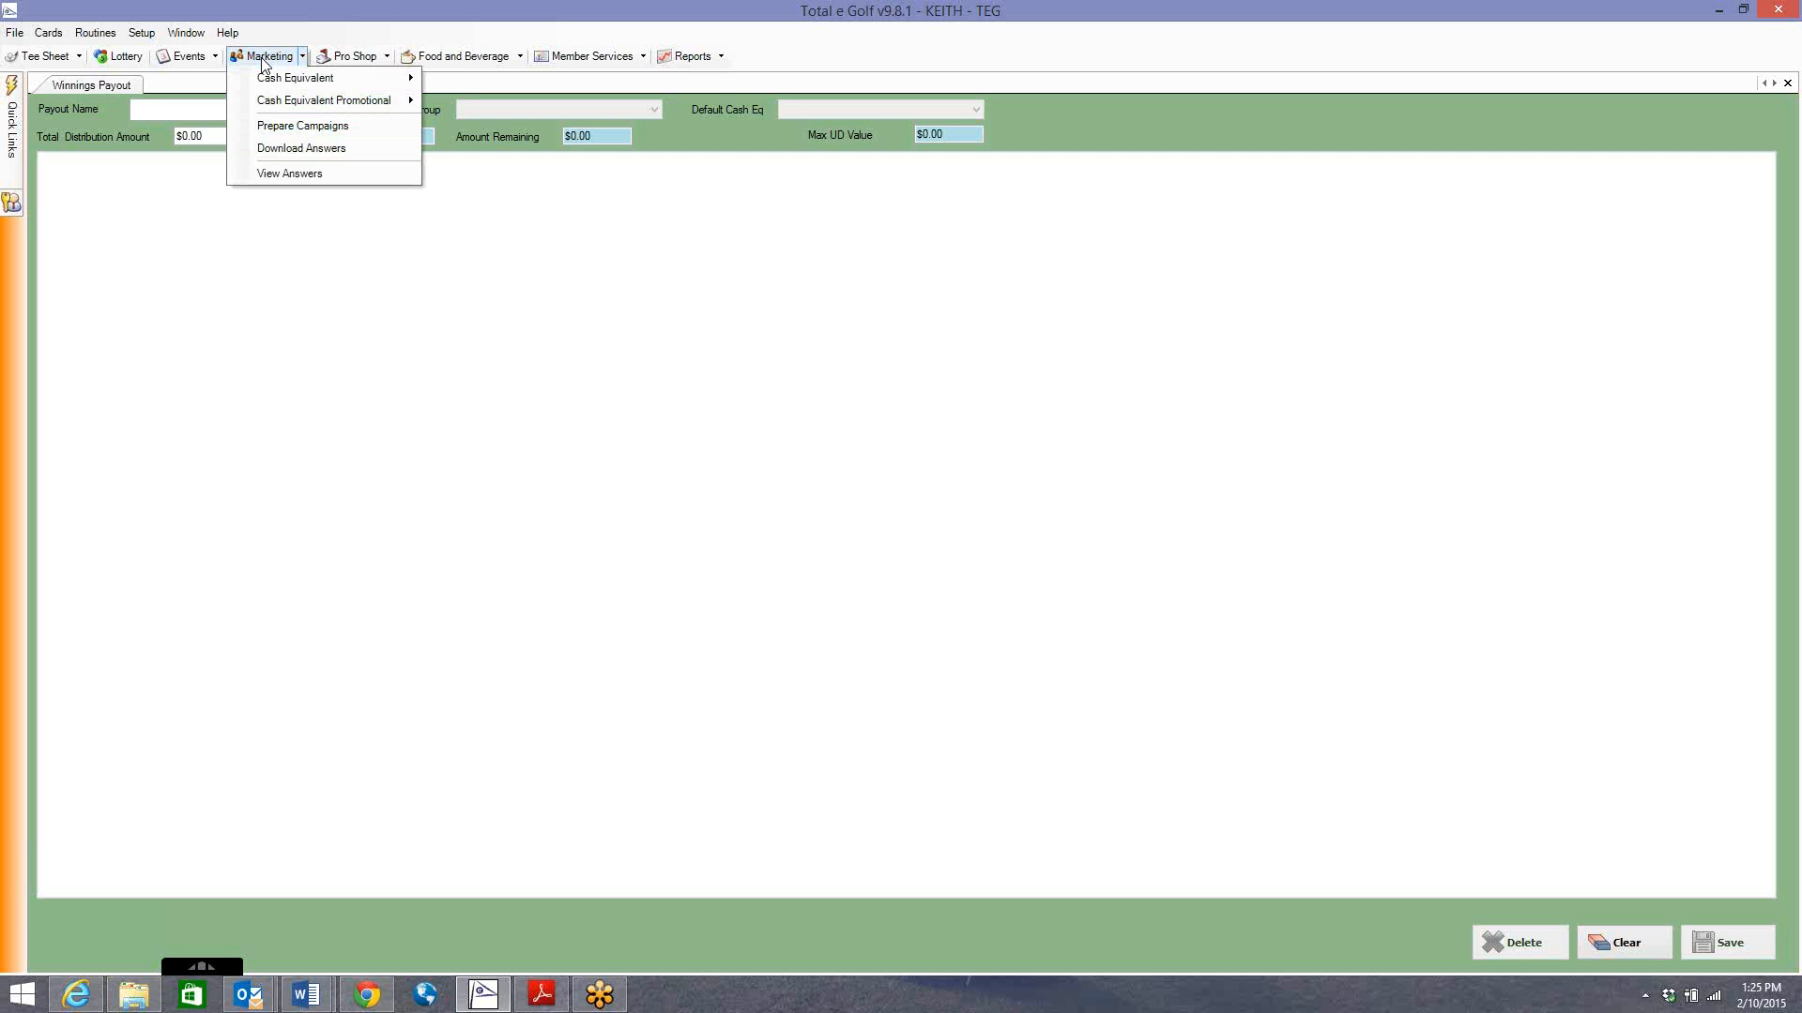
click(141, 33)
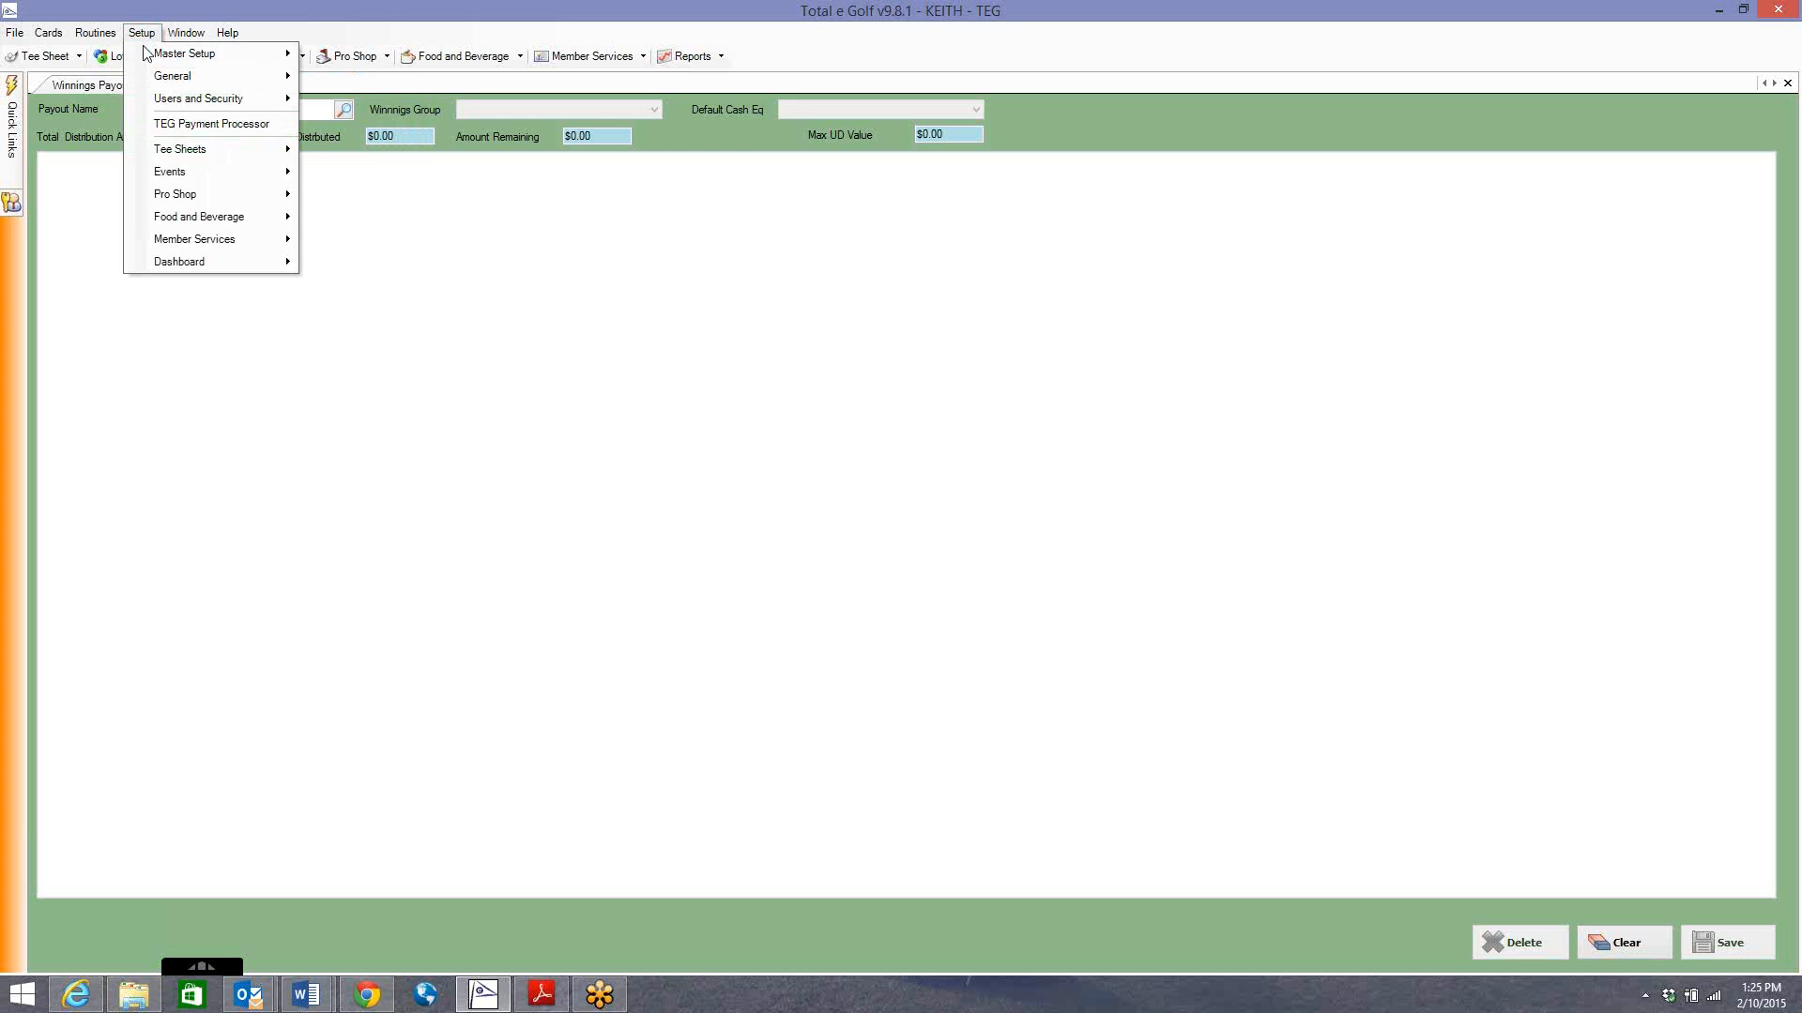
mouse_move(234, 170)
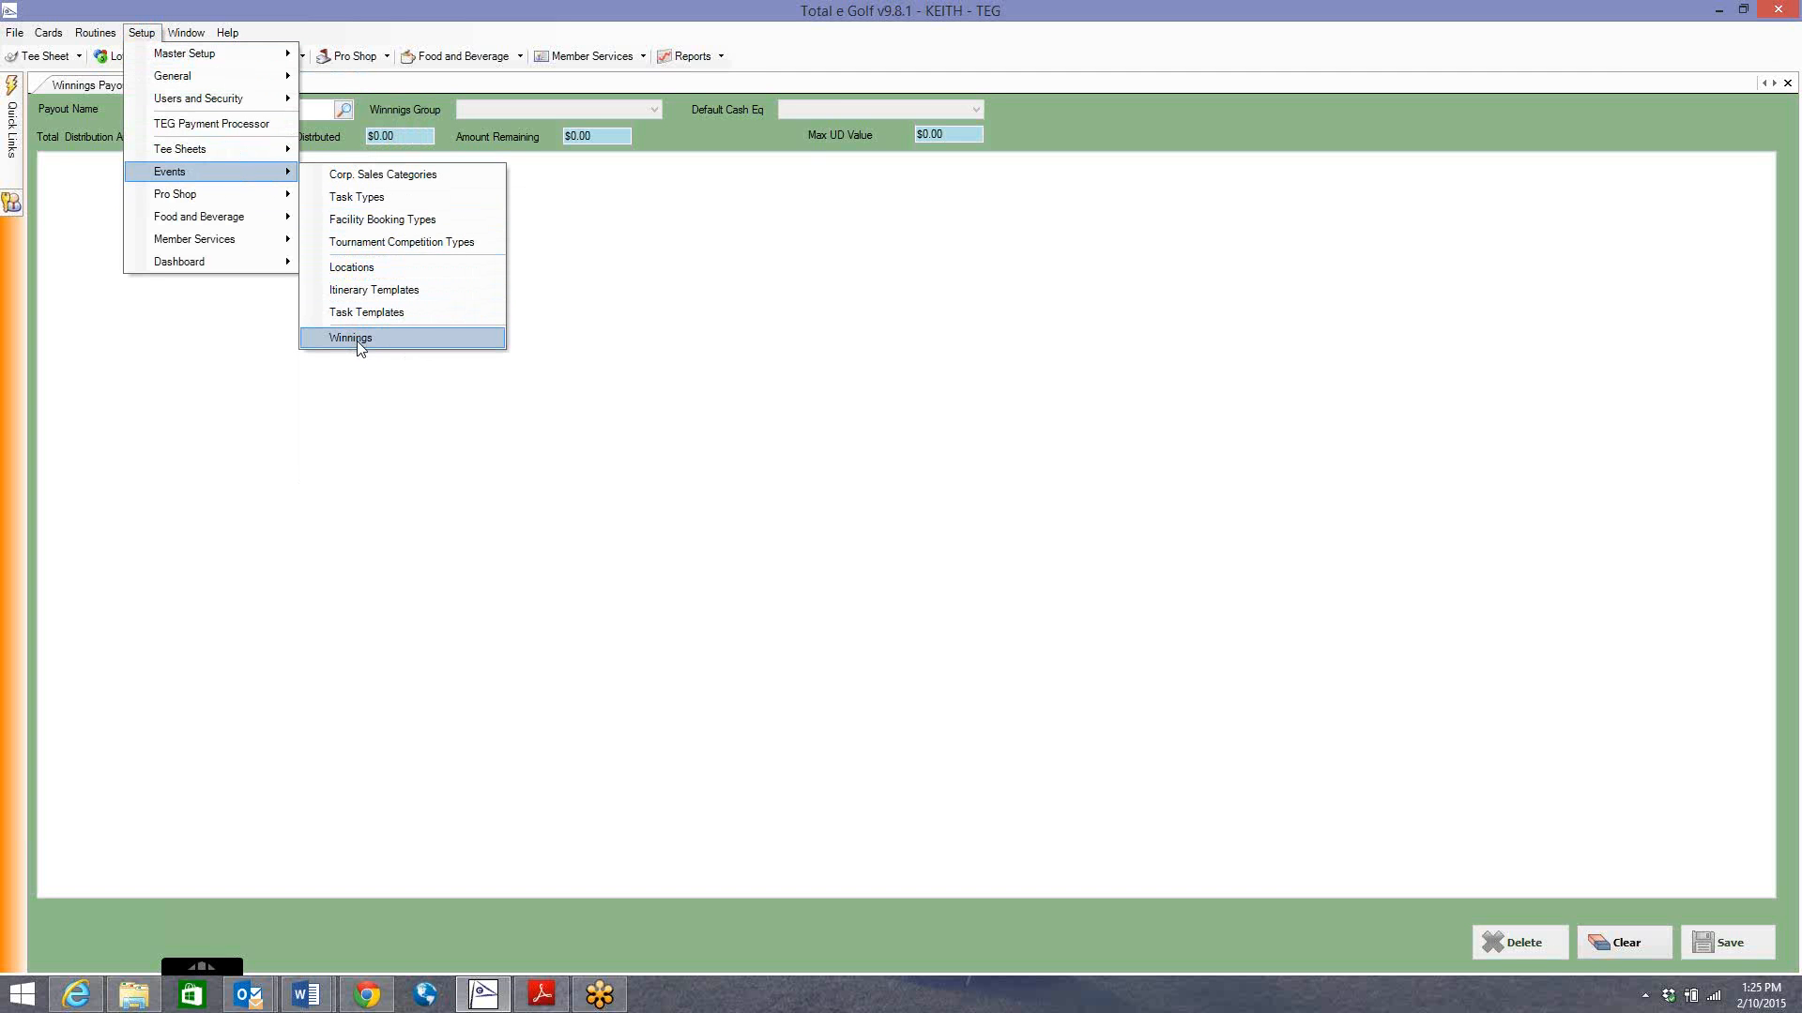
click(724, 359)
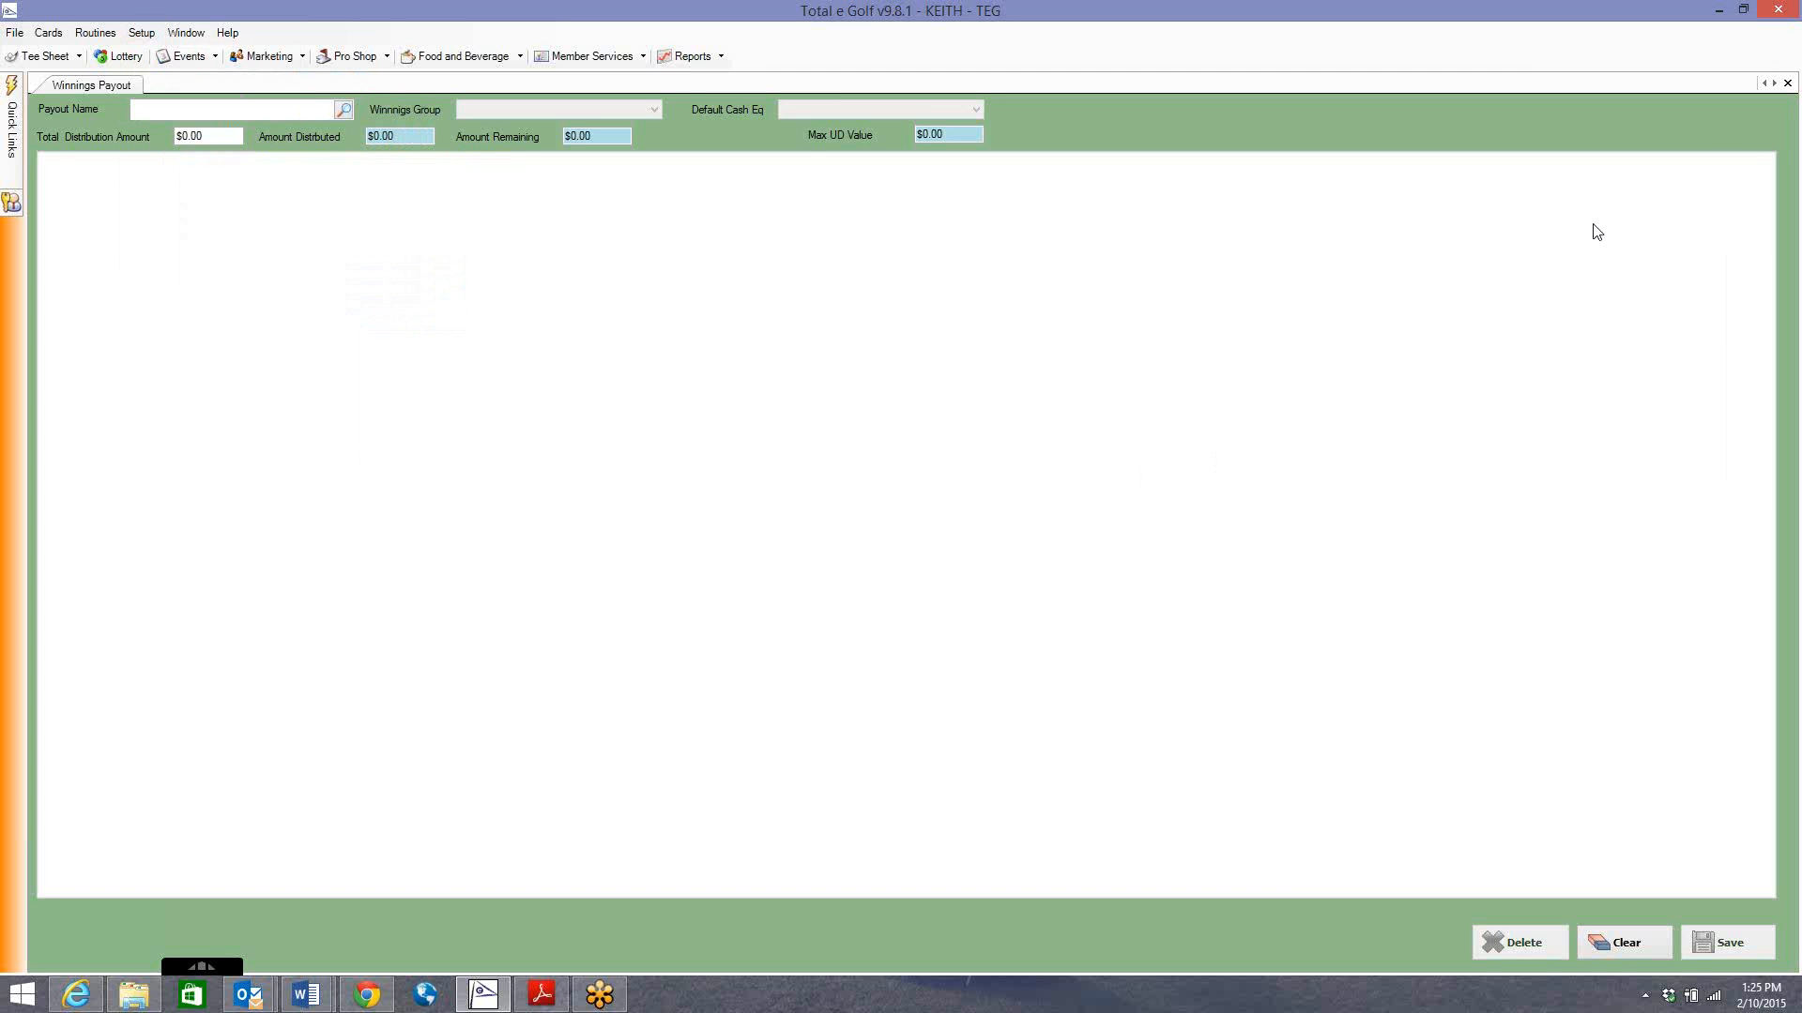
Close the payout form and create Winnings Group 'IMPOSSIBLE OPEN' under Setup > Events > Winnings.
click(1787, 82)
click(141, 32)
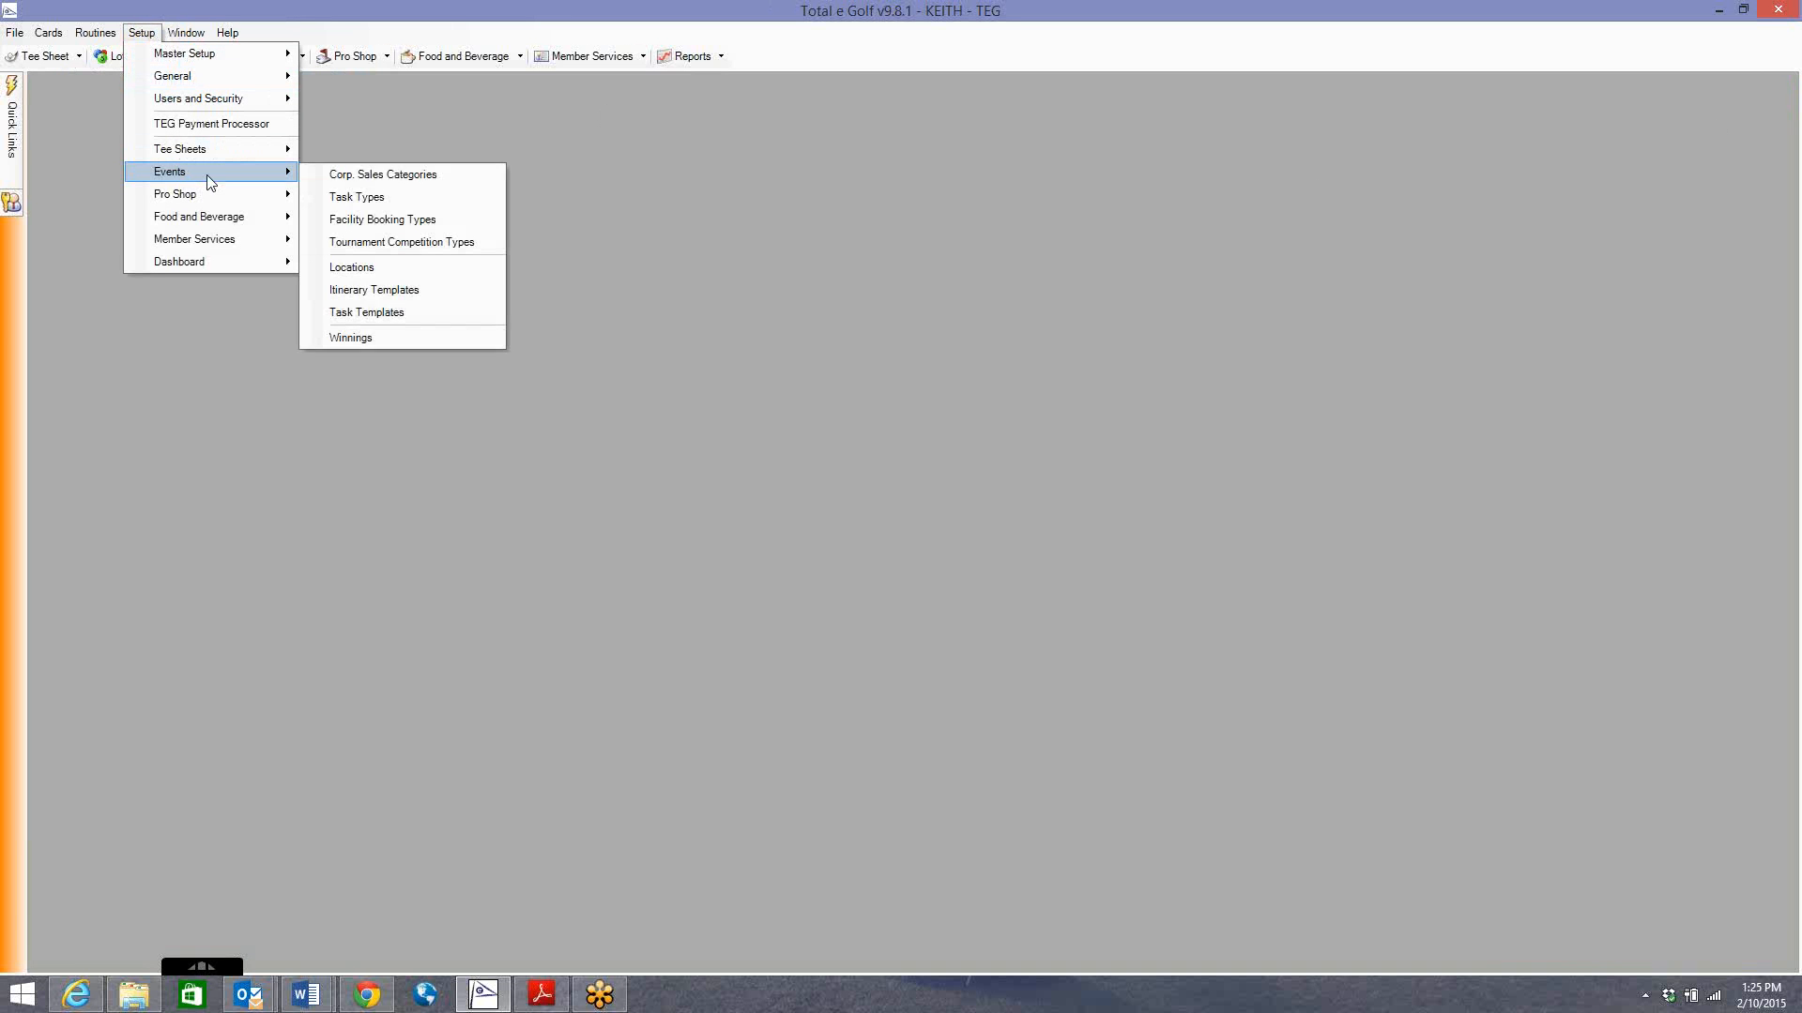
click(364, 339)
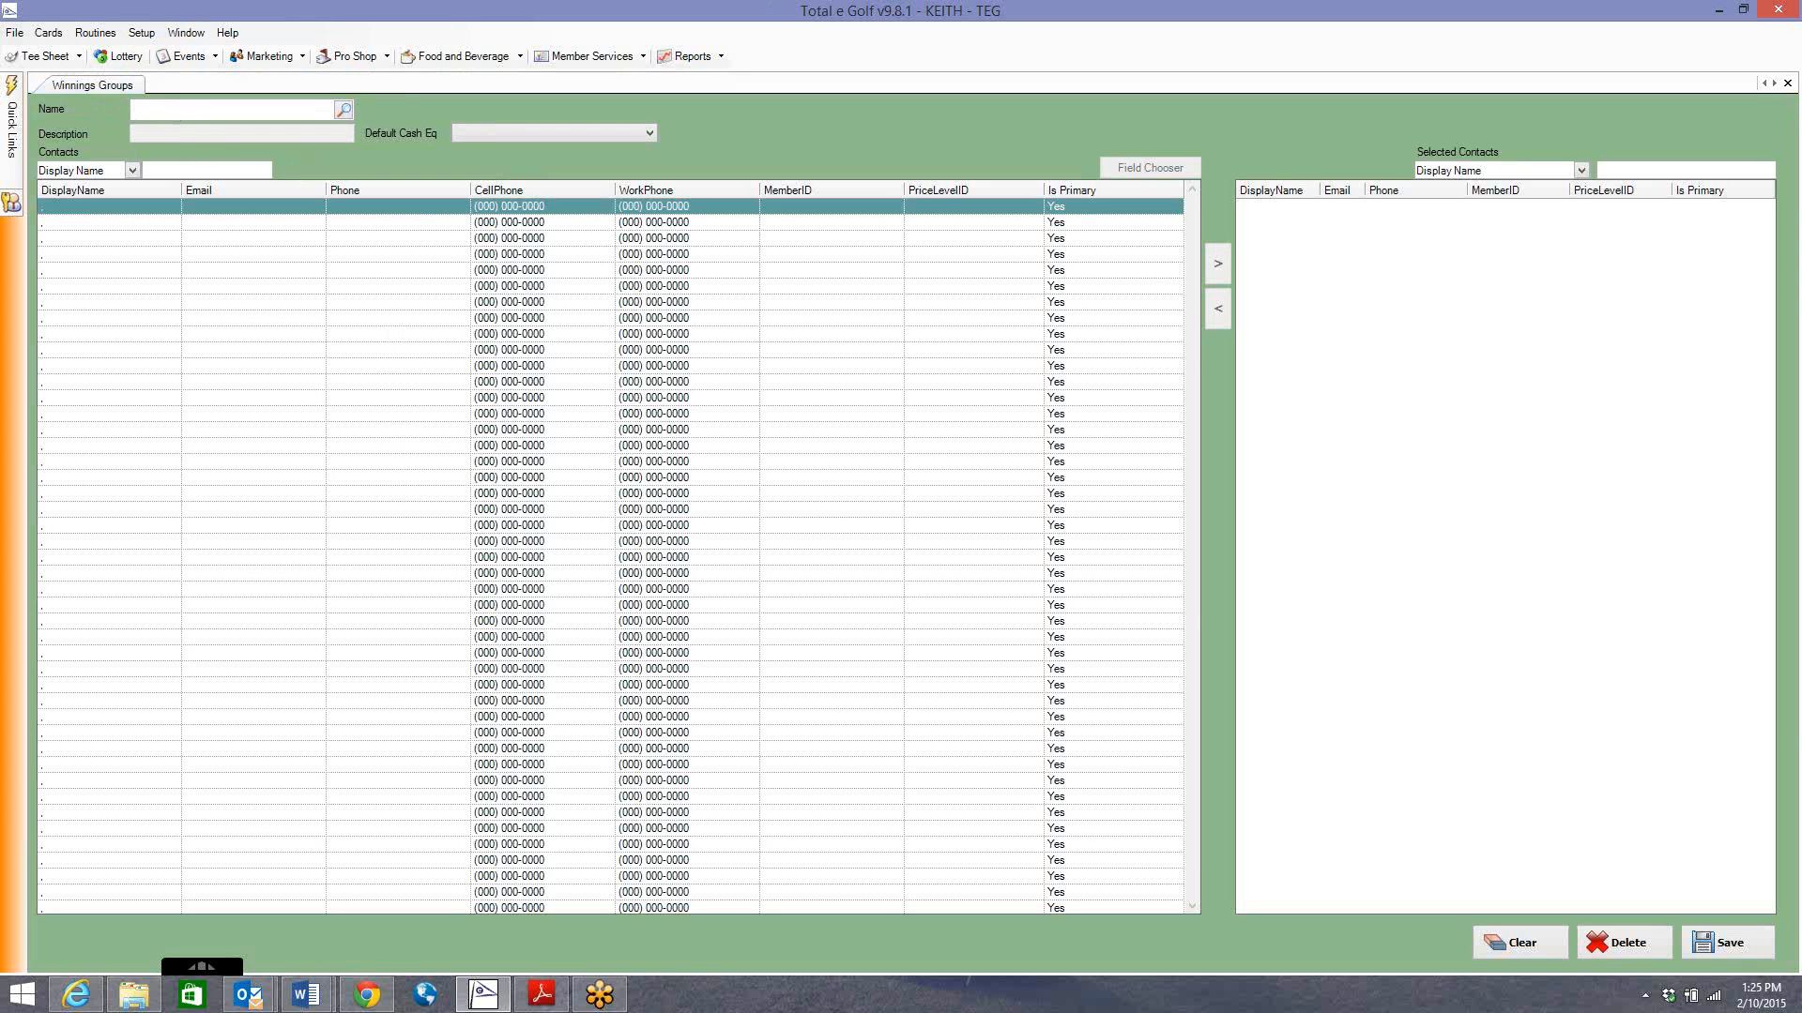
text(IMPOSS)
text(IBLE OPEN)
key(Tab)
Describe the group as 'Impossible Open Payout' with default cash equivalent Impossible Open for Mens Club.
click(183, 136)
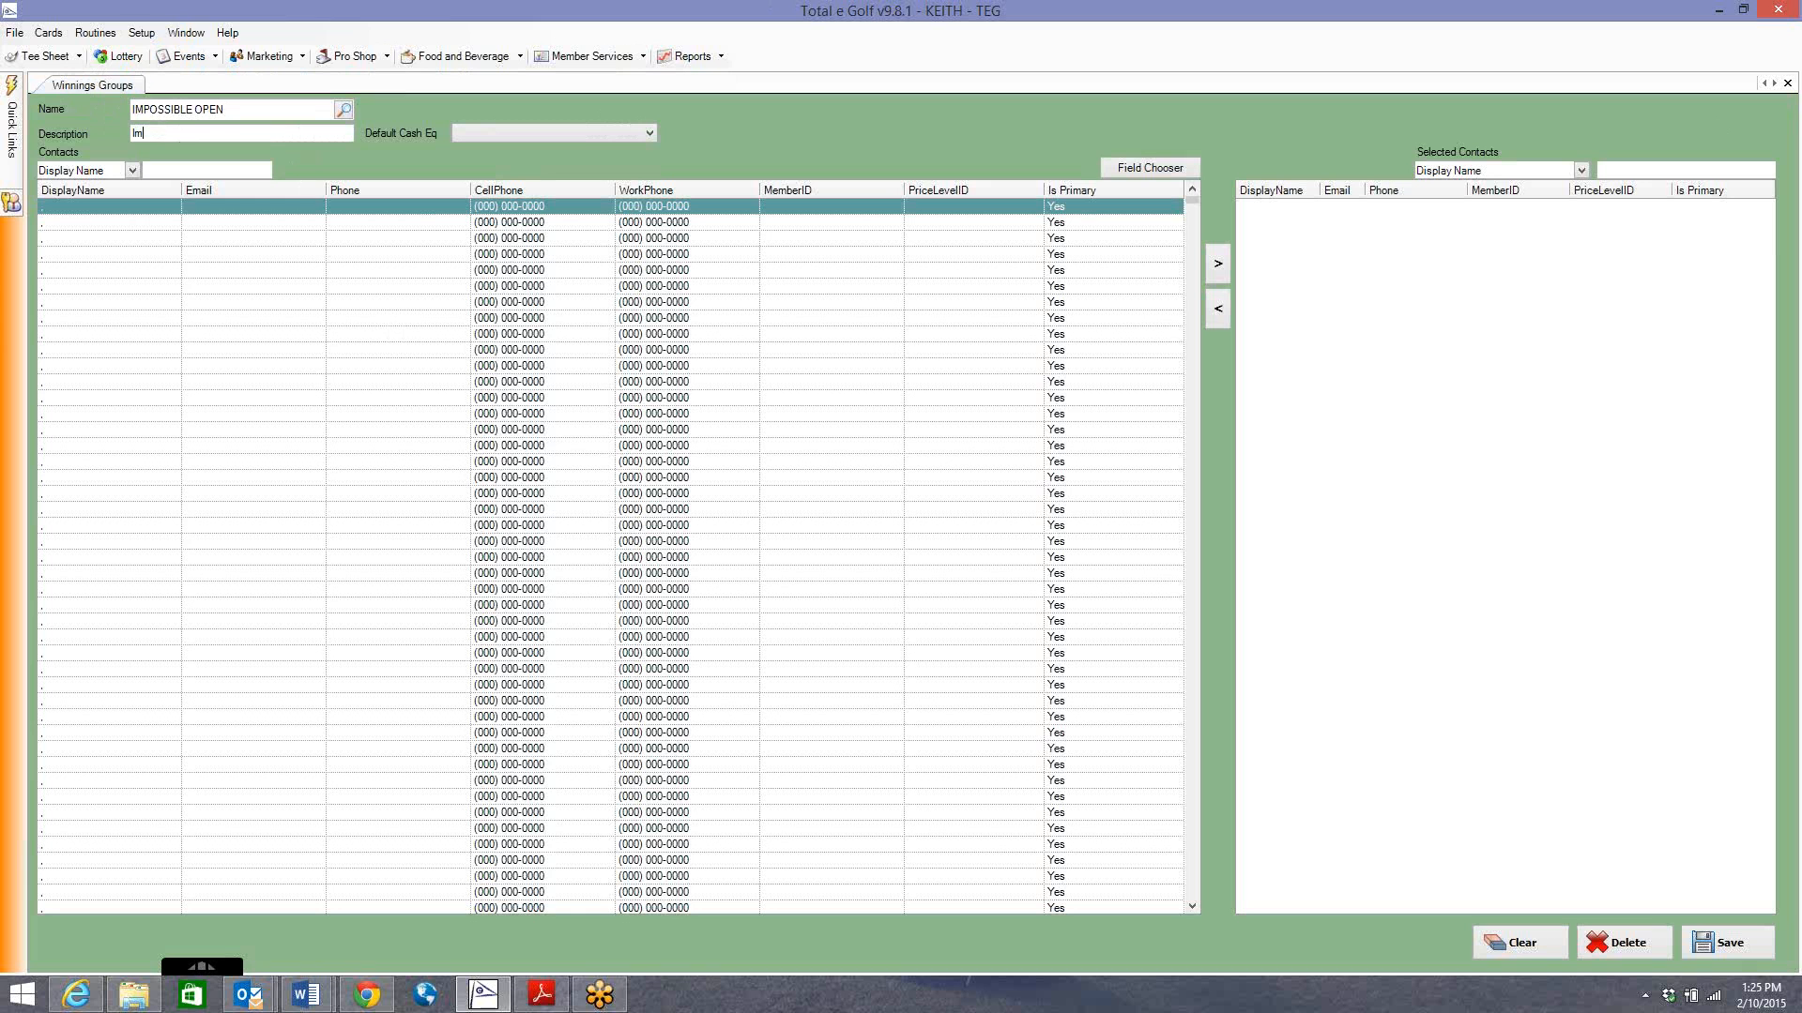
text(Impossible Open Payout)
click(488, 132)
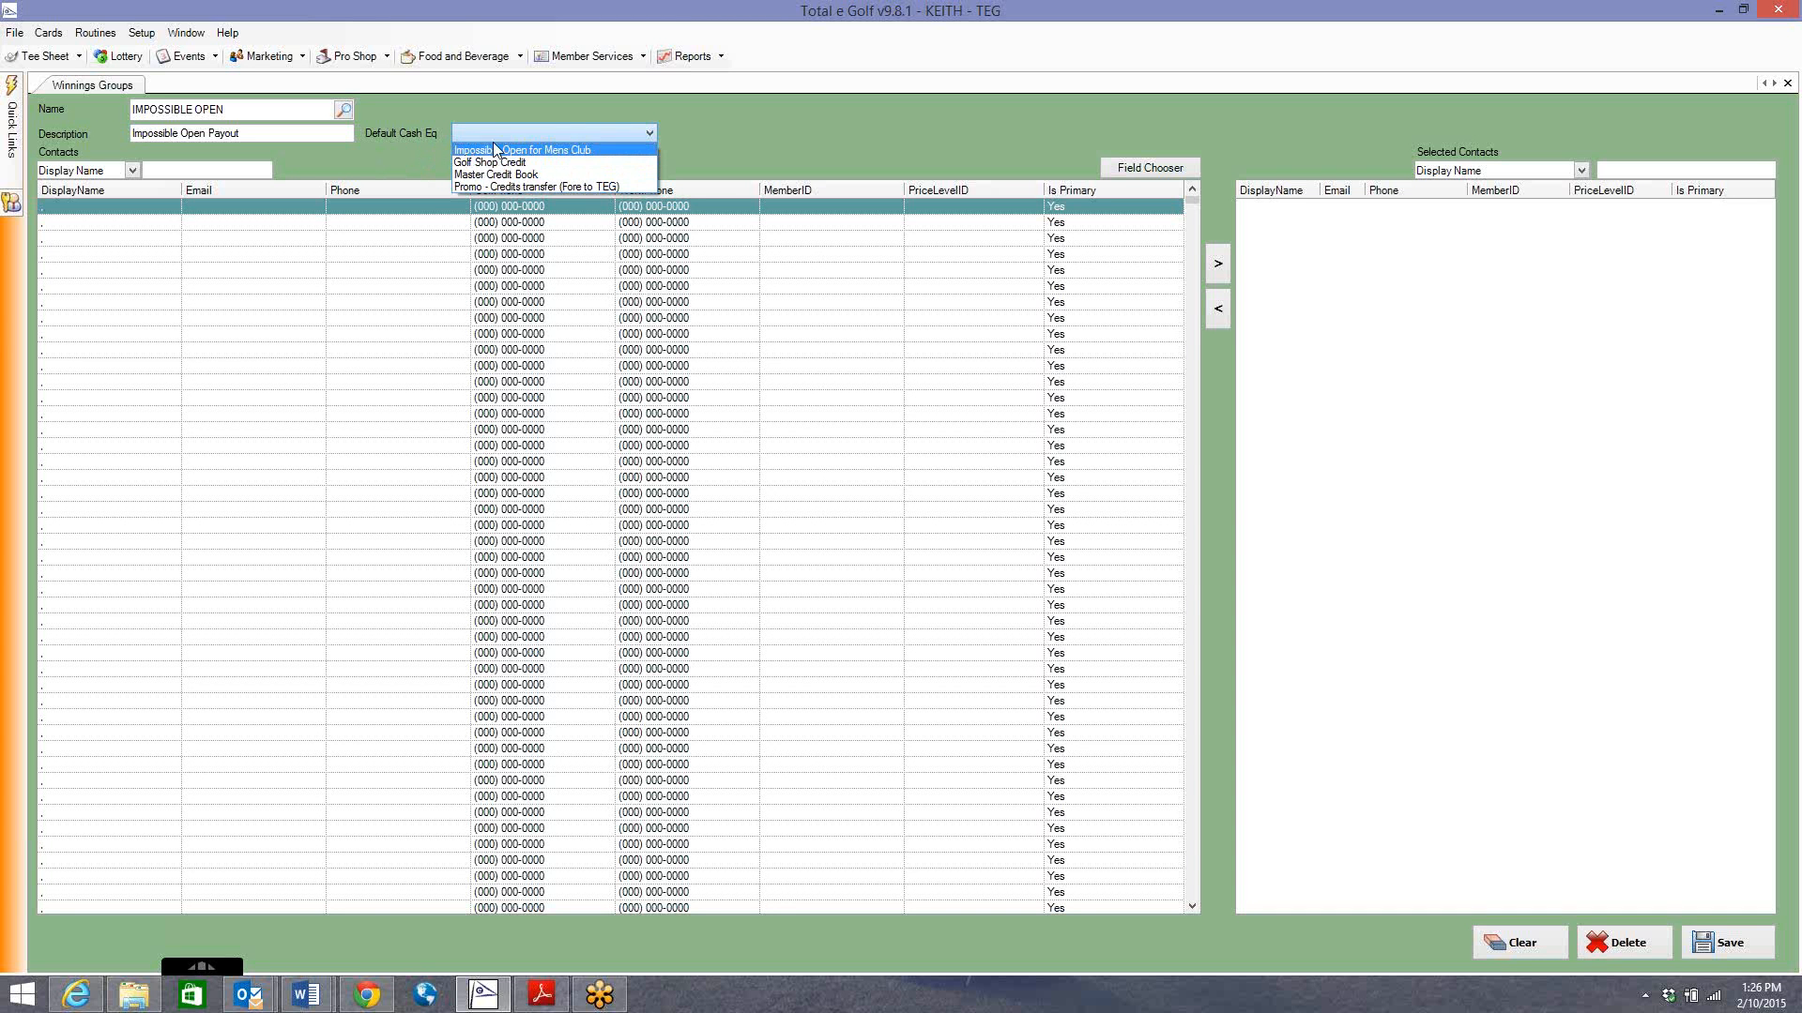
click(561, 150)
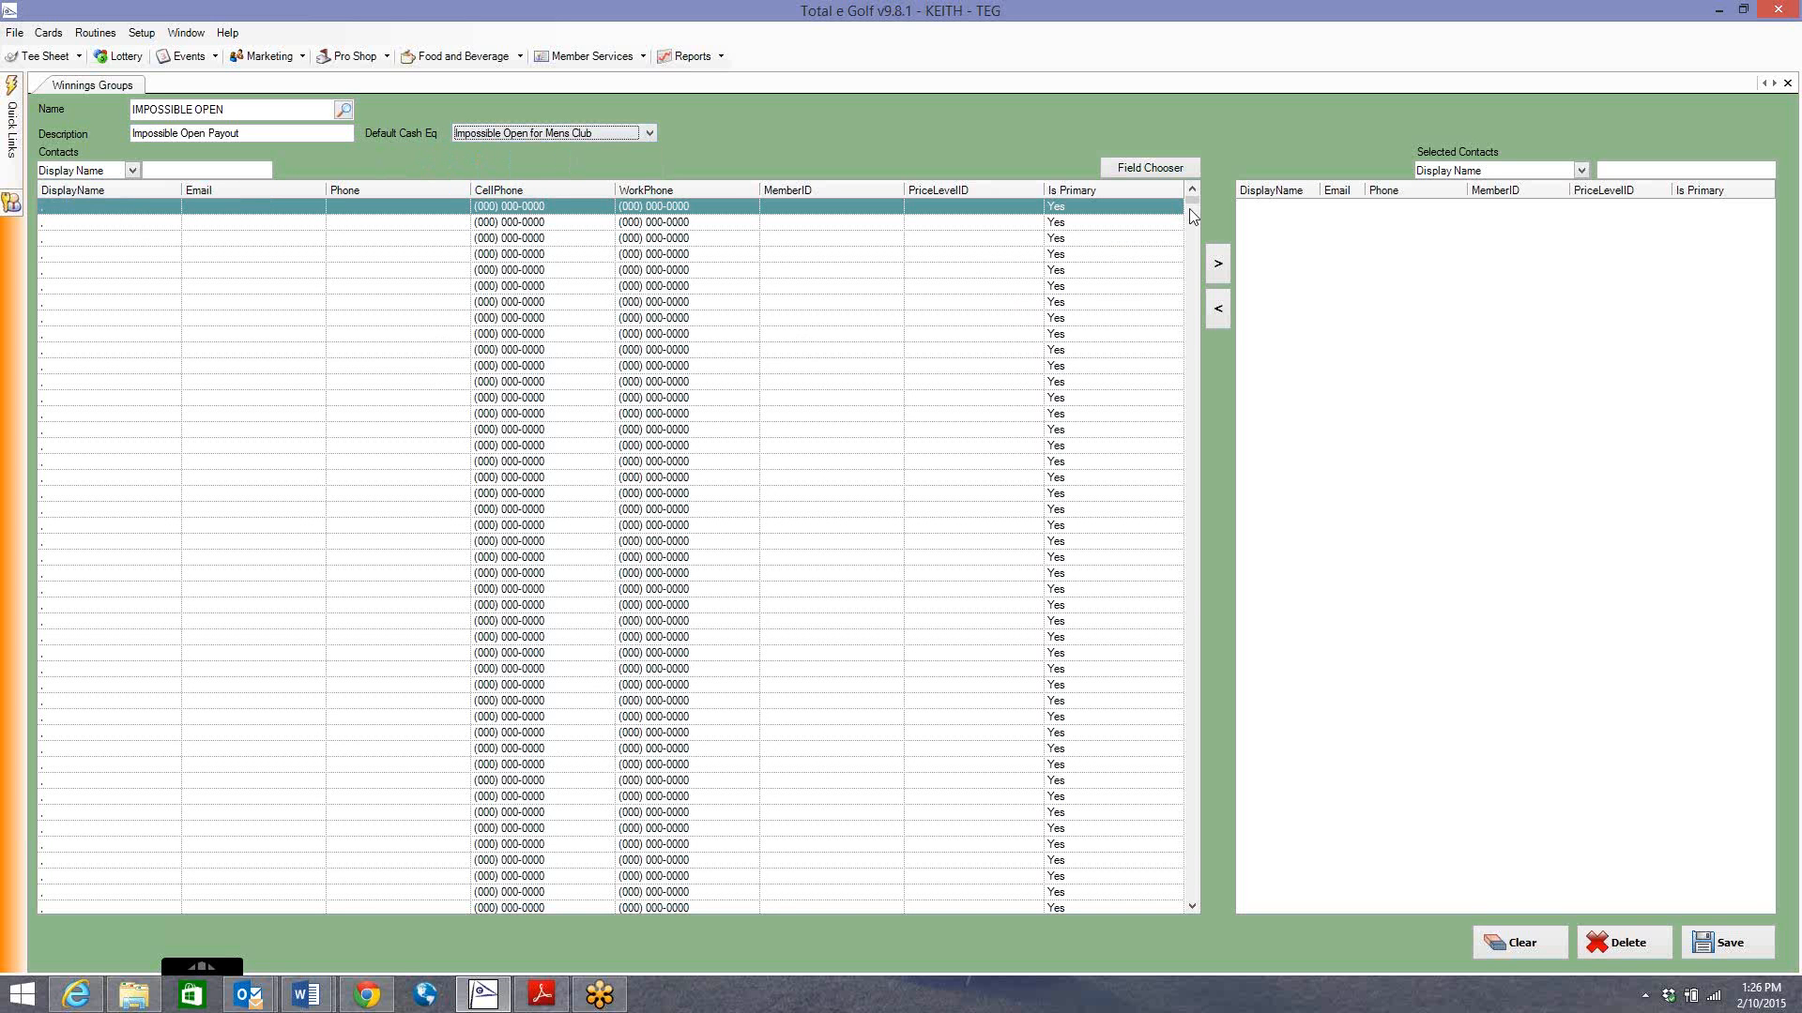
mouse_move(1190, 200)
mouse_down()
mouse_move(1177, 587)
mouse_move(1181, 201)
mouse_up()
click(61, 172)
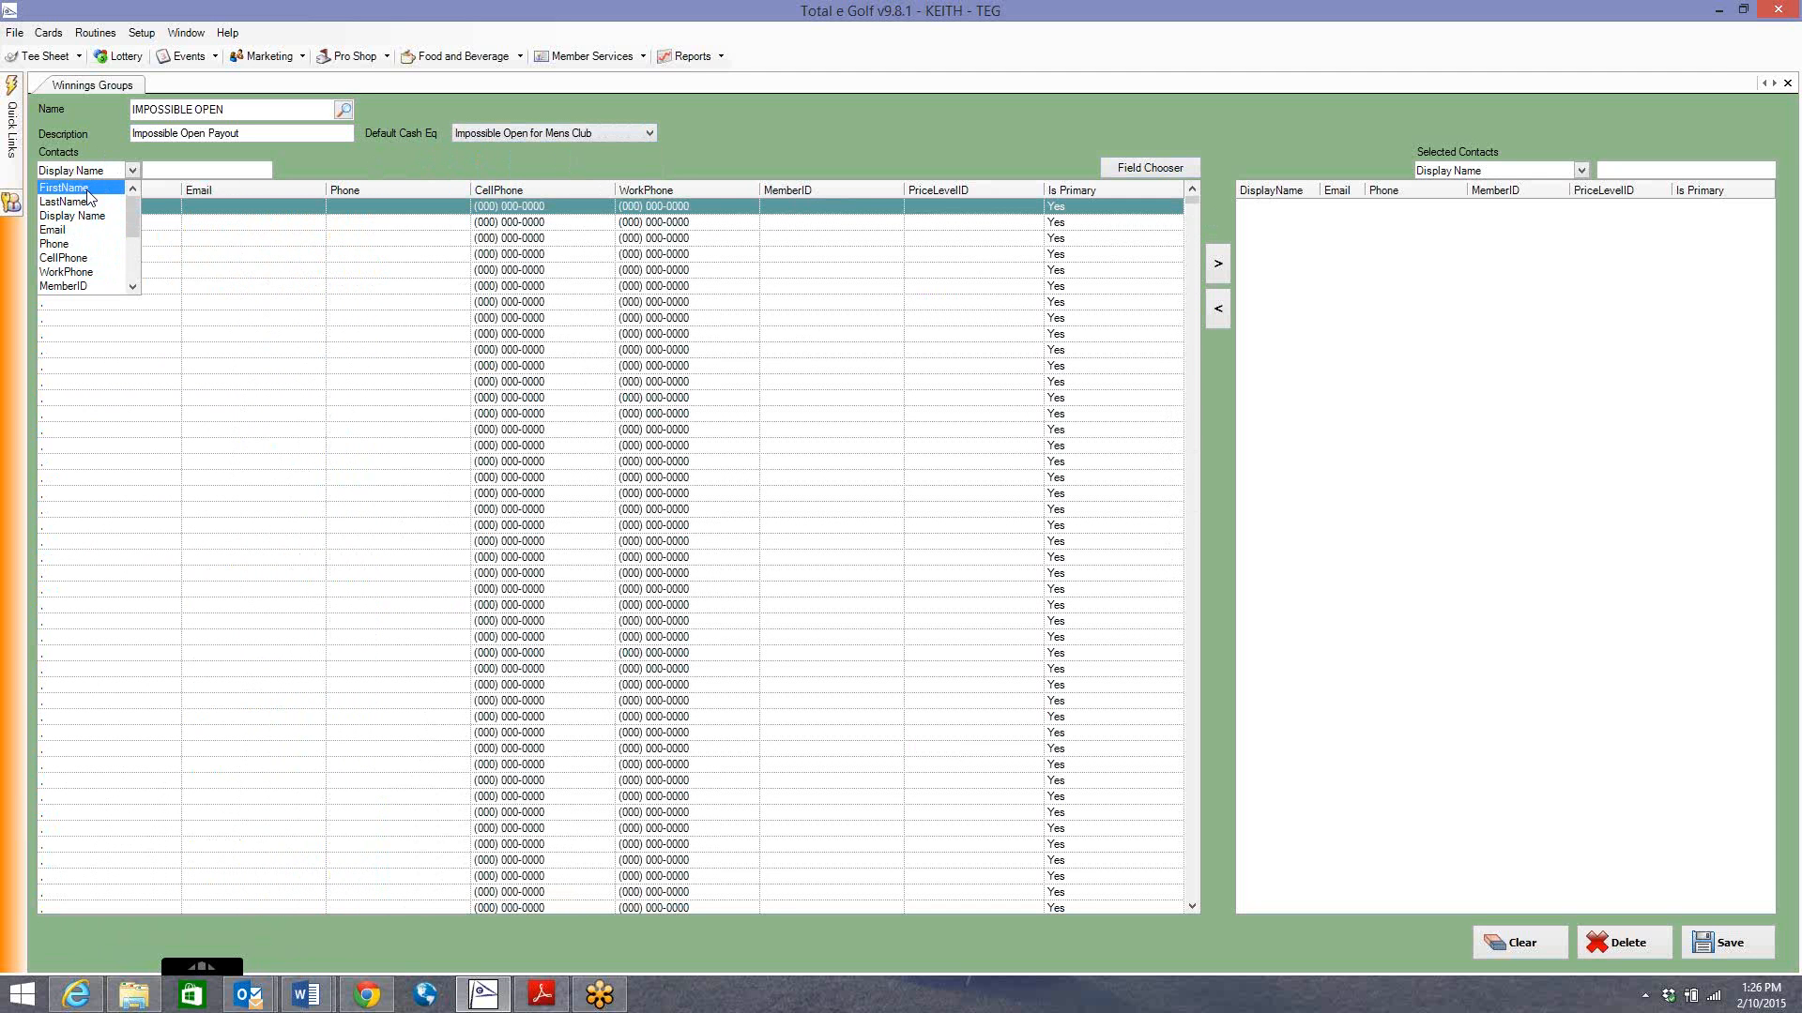
Search contacts by LastName and add a 'berry' player and an 'sm' player to the group.
click(93, 202)
click(159, 172)
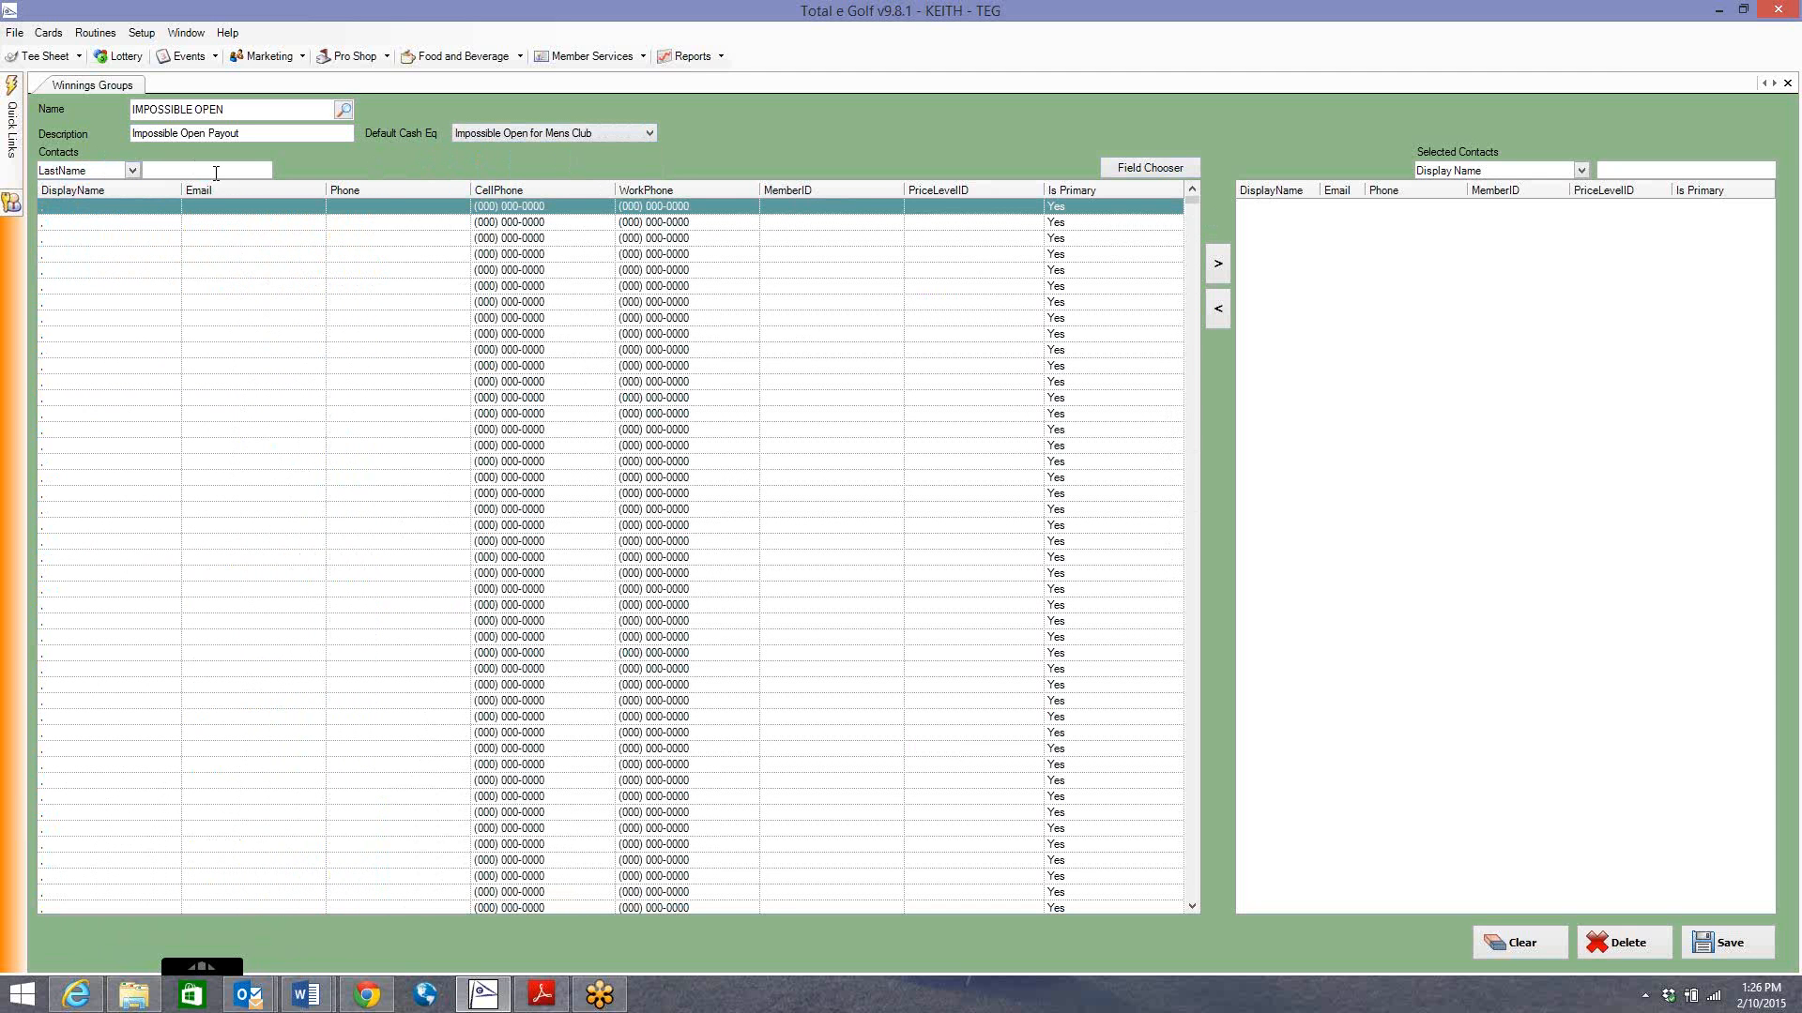
text(berry)
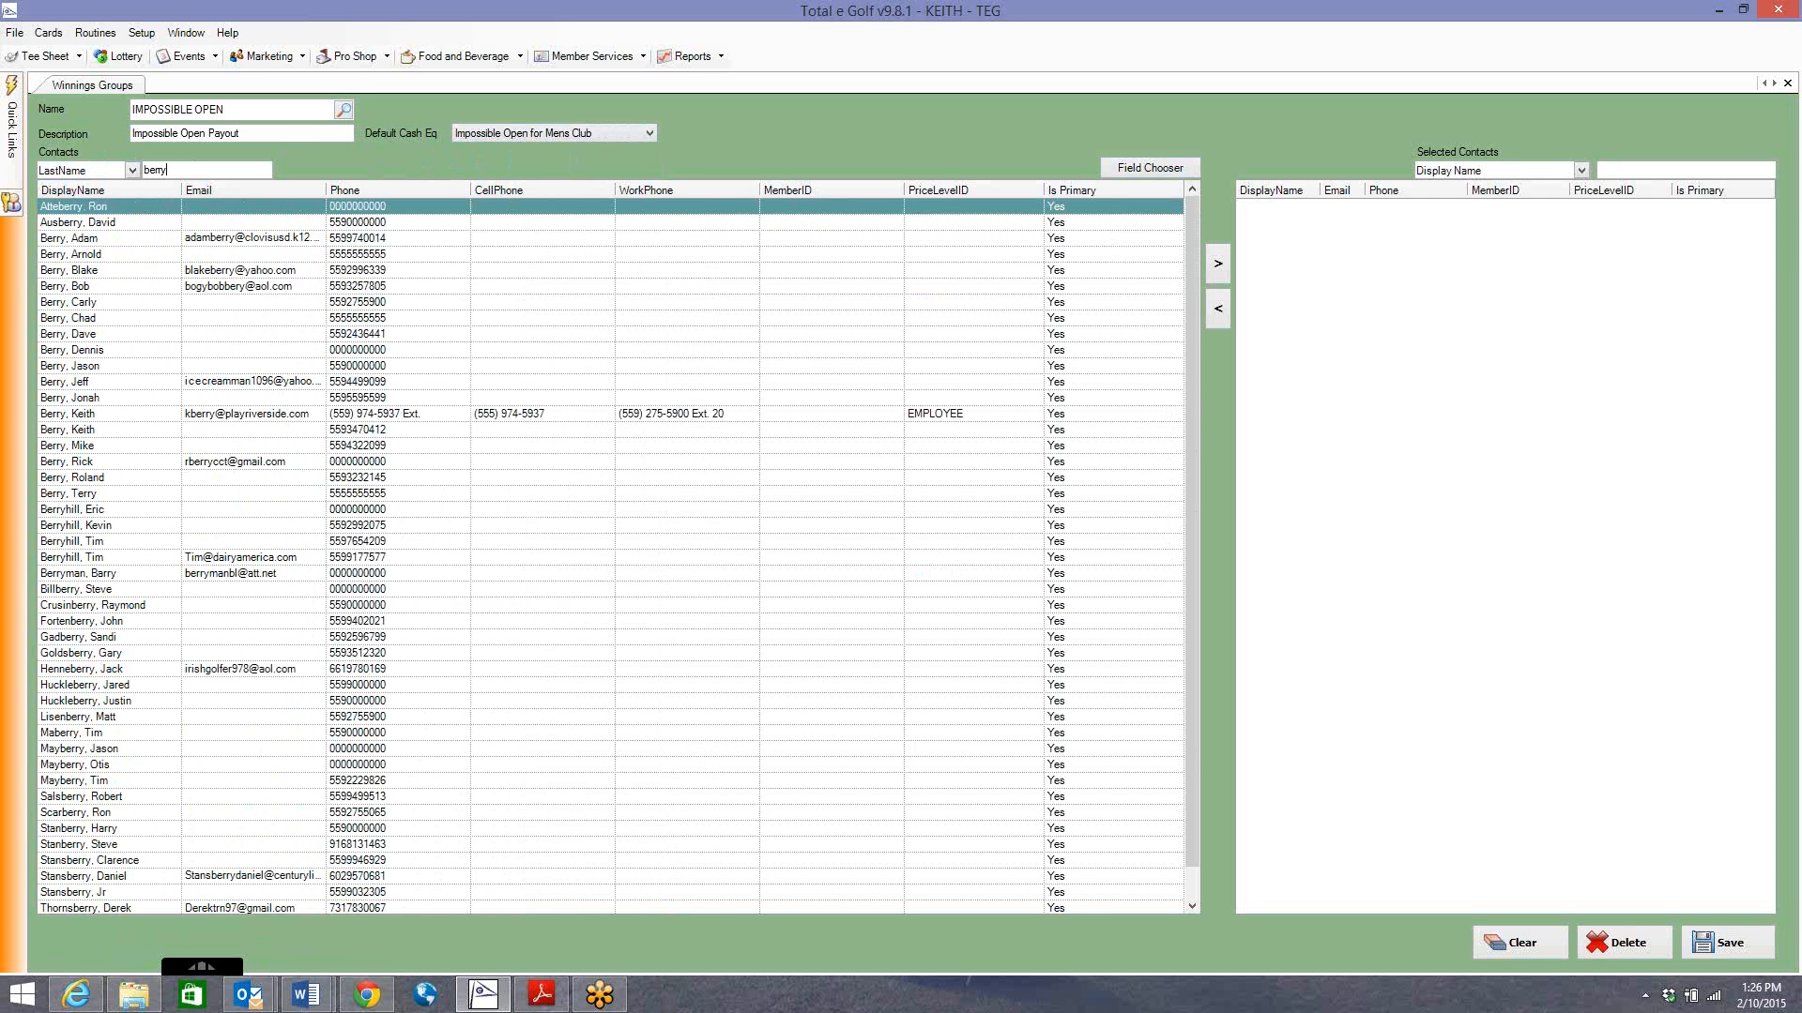
click(109, 415)
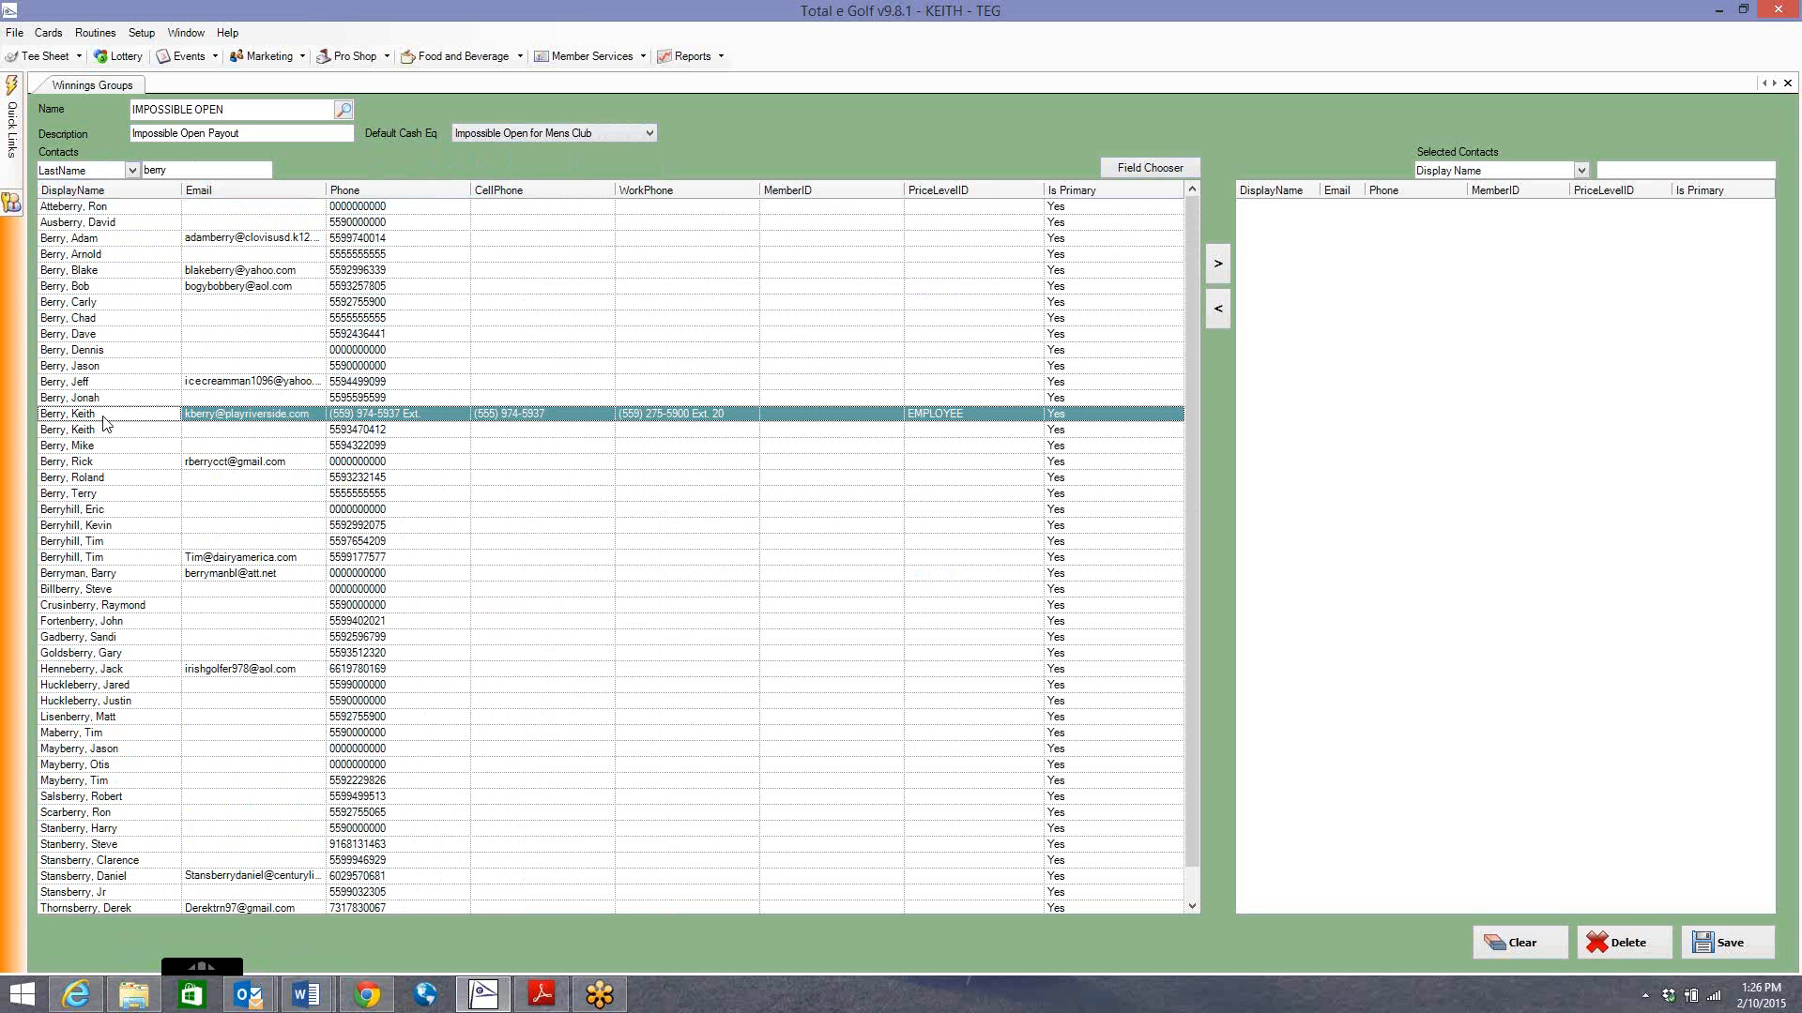
click(1218, 264)
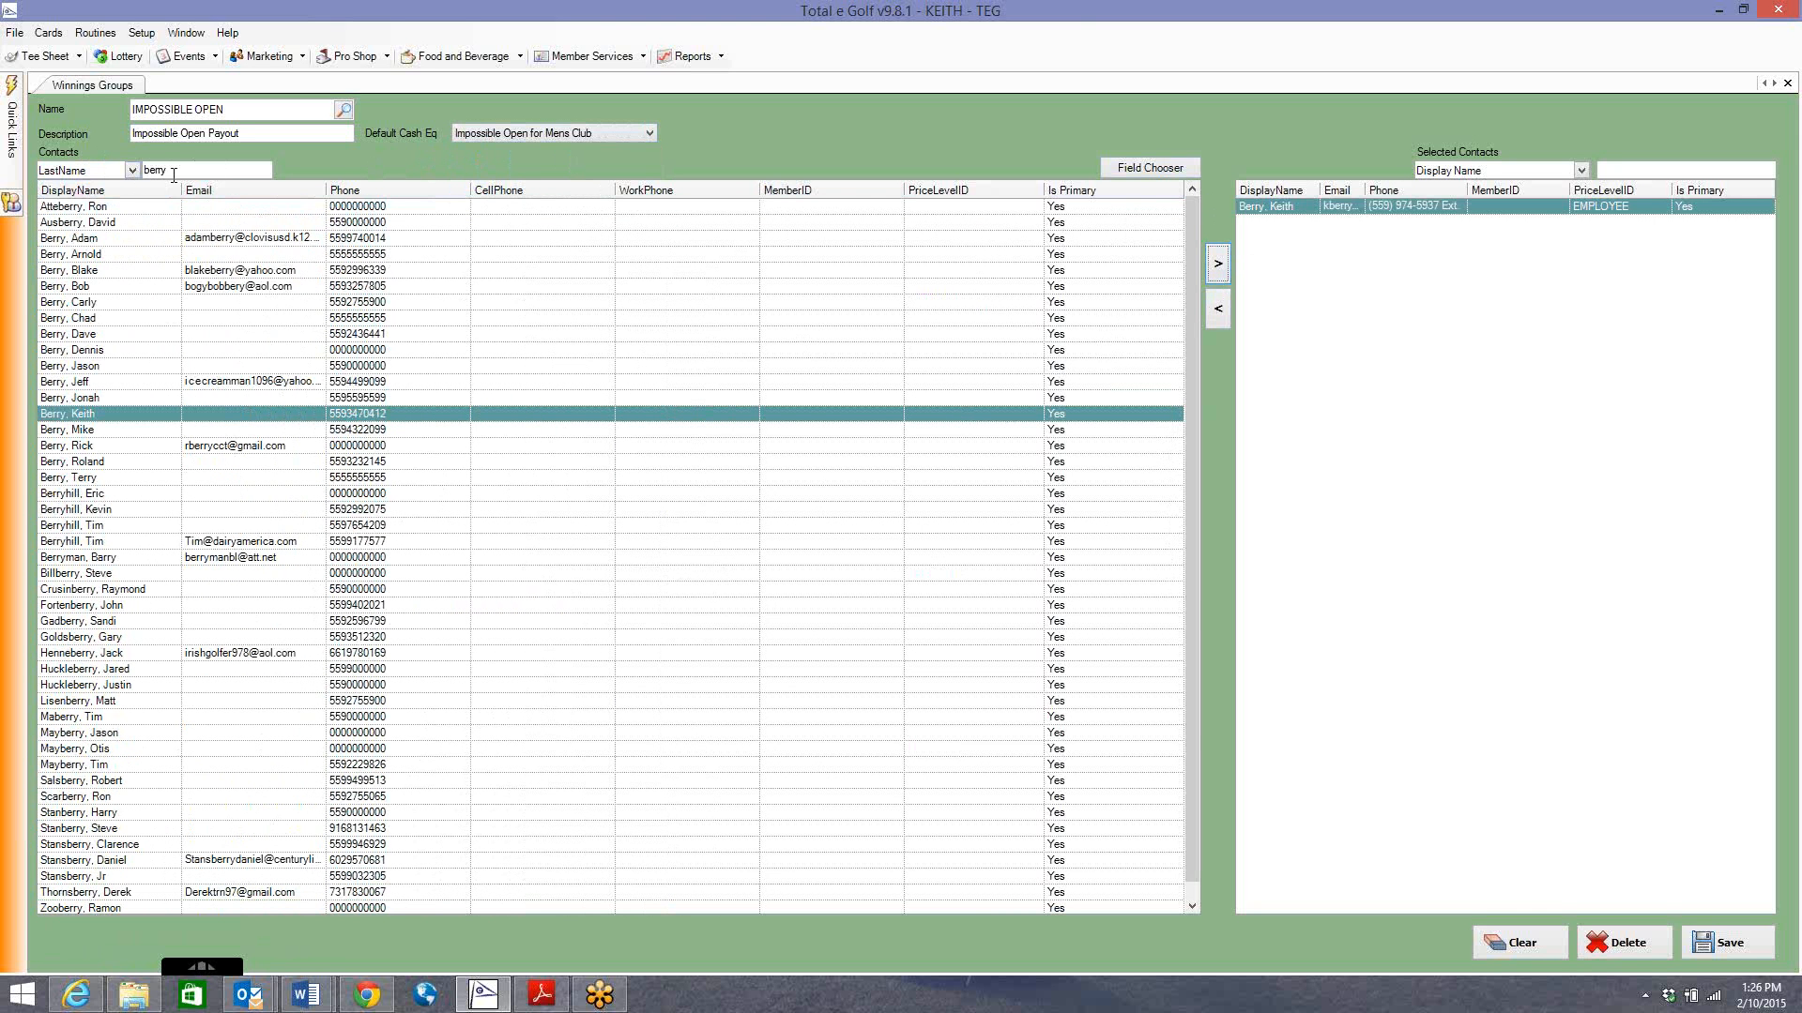
drag(173, 172, 2, 158)
text(smith)
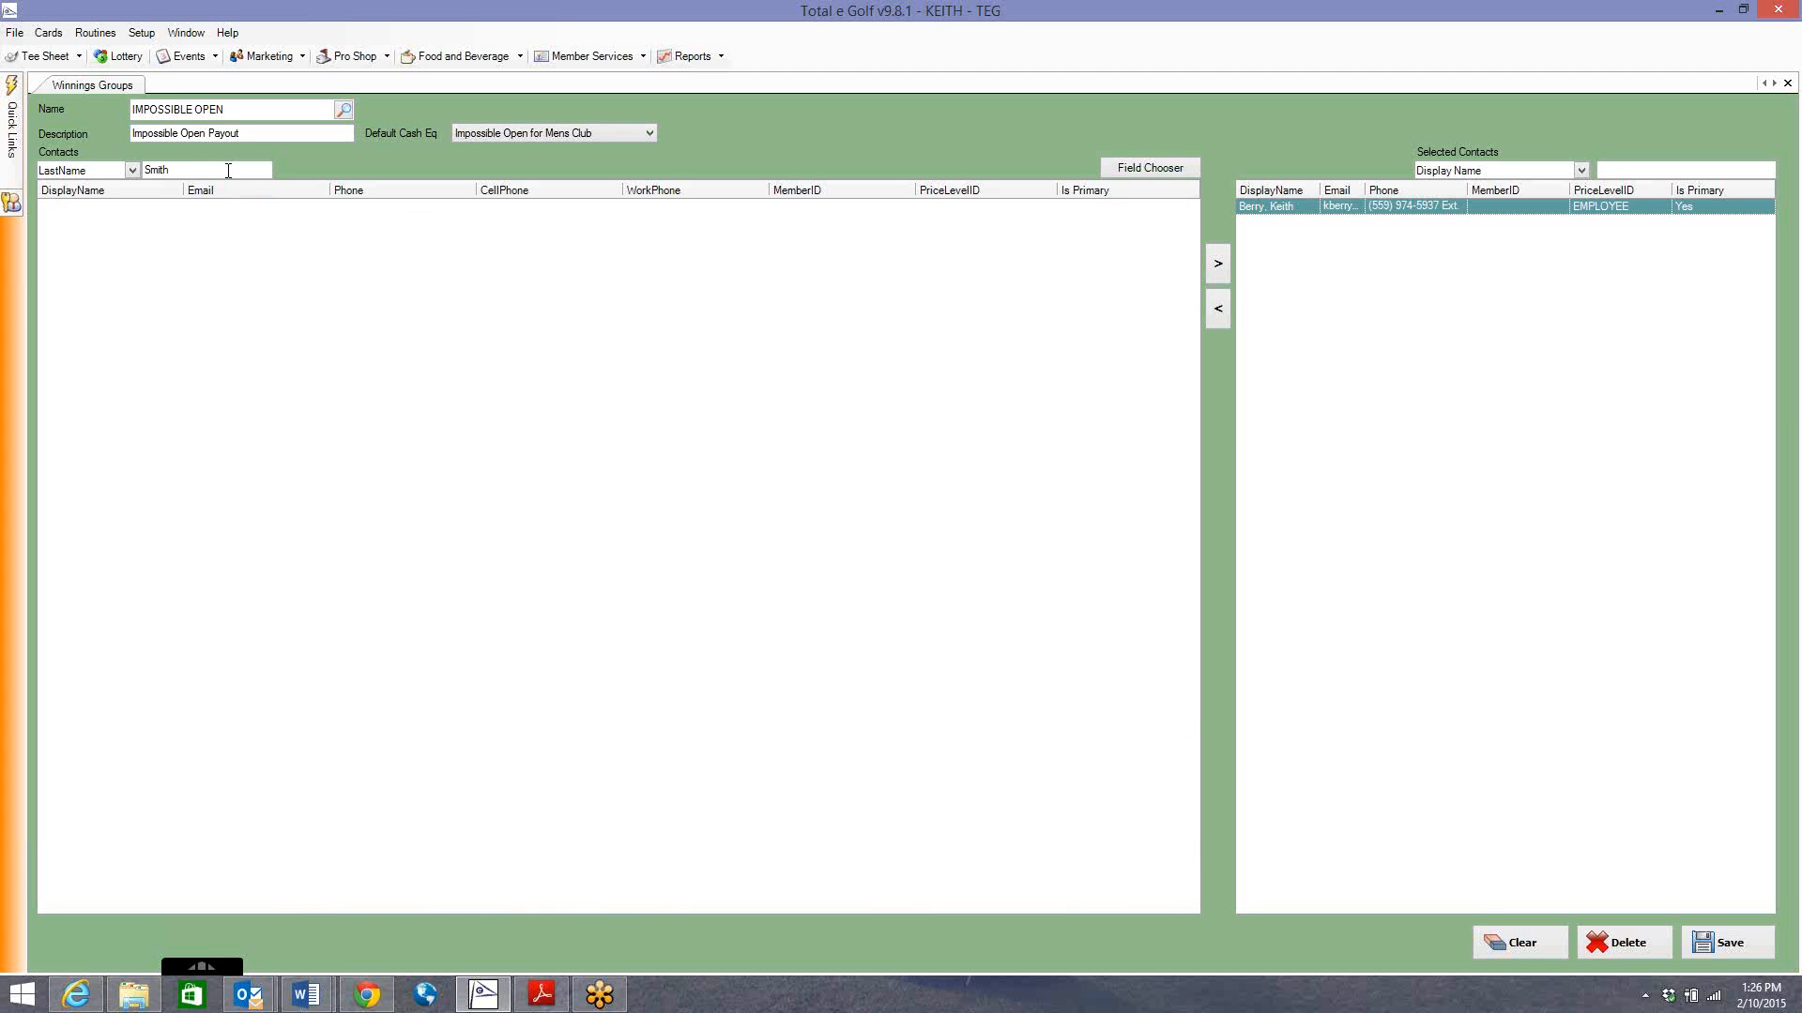
drag(229, 172, 58, 171)
key(BackSpace)
text(s)
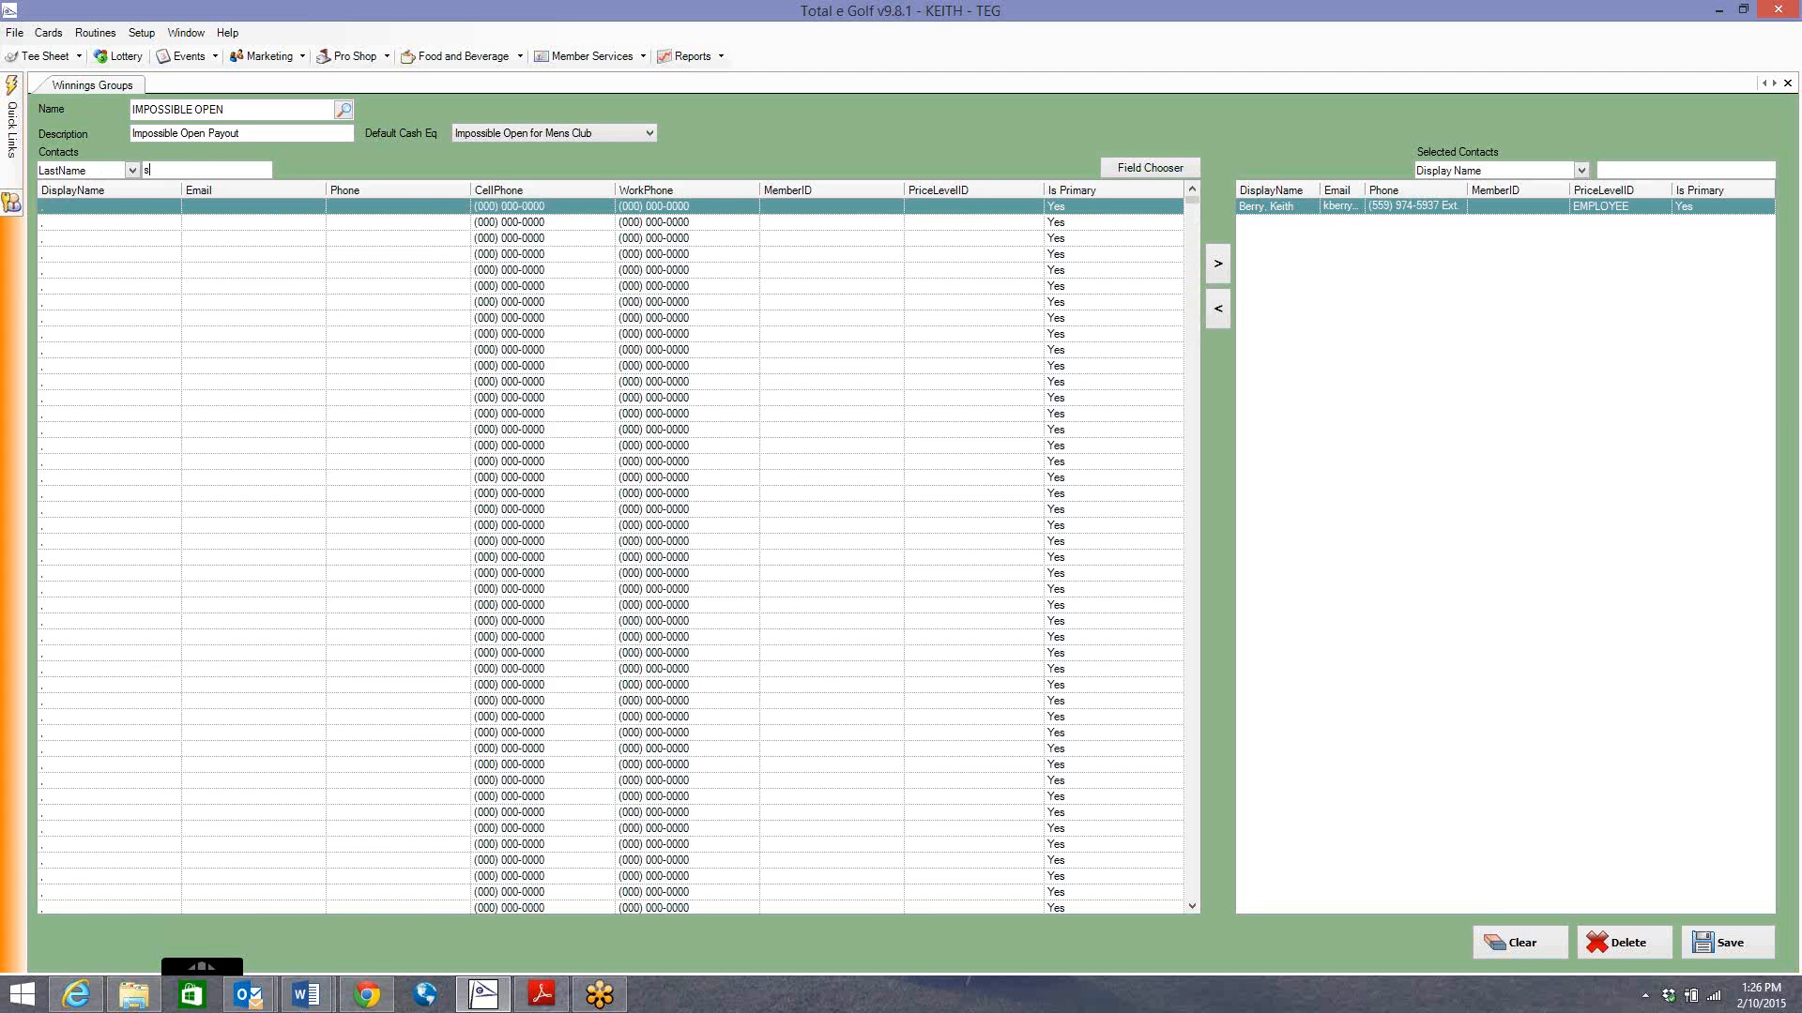
text(m)
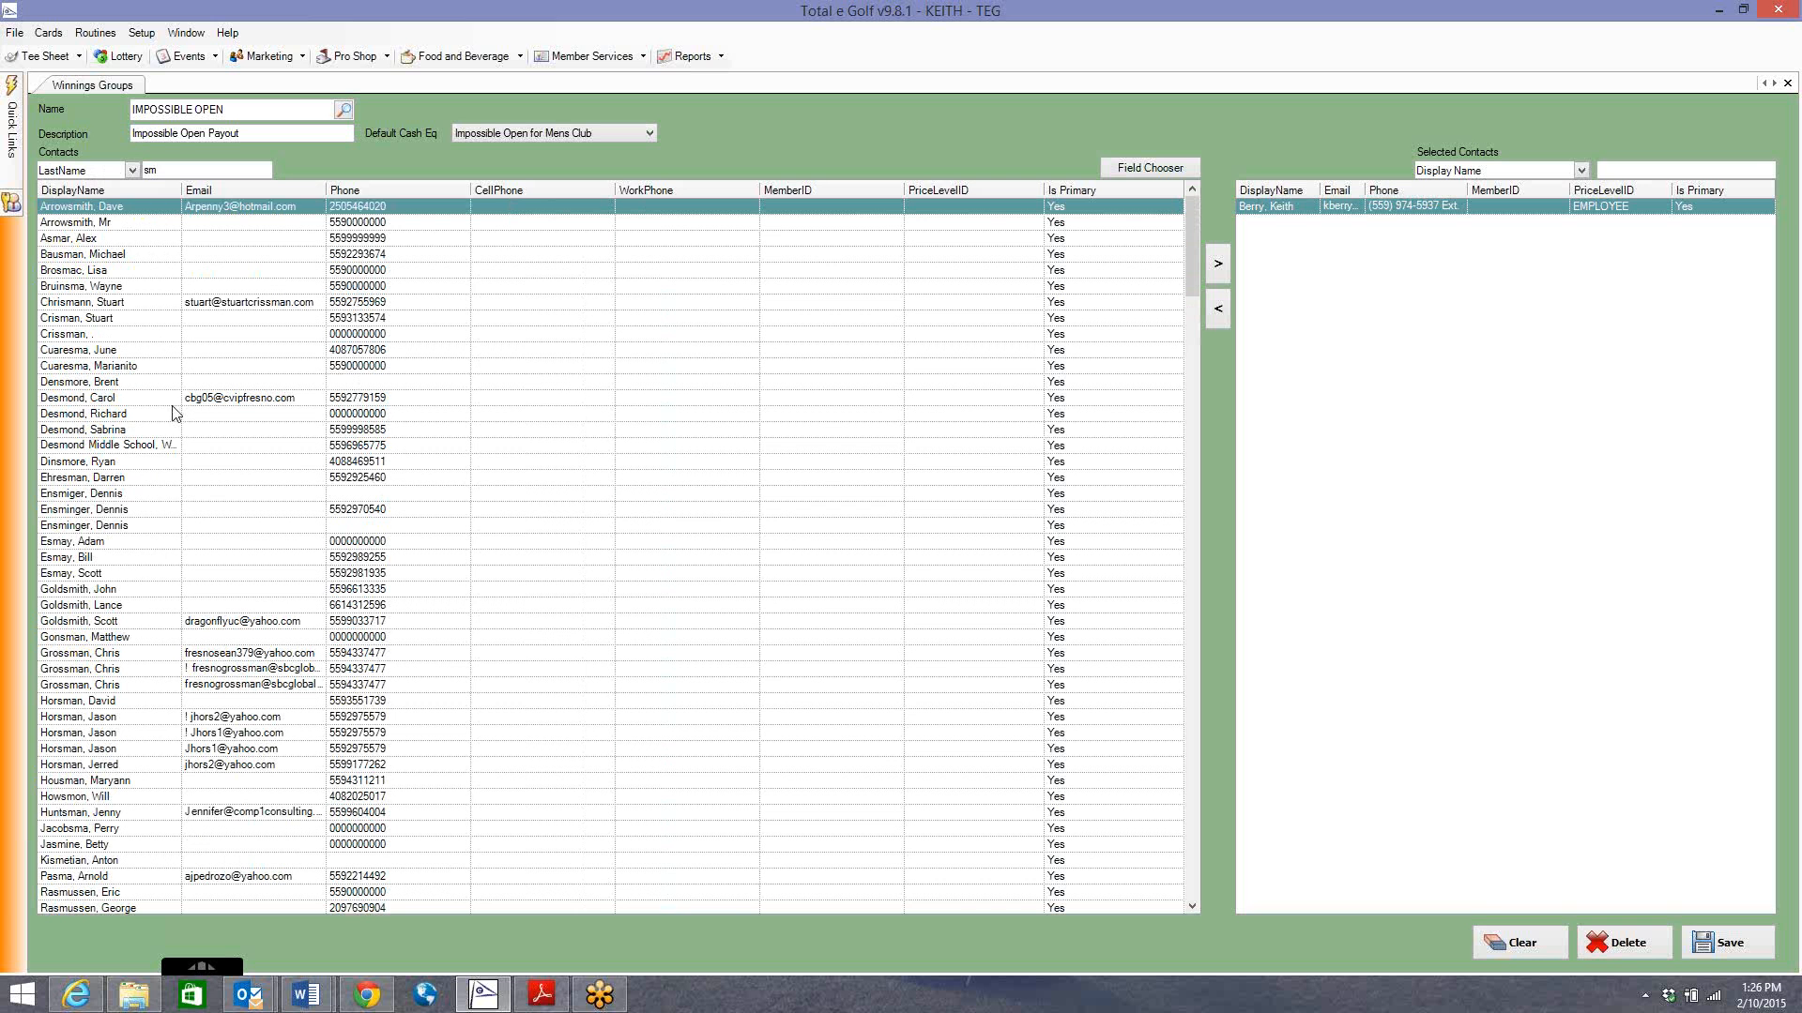
click(105, 557)
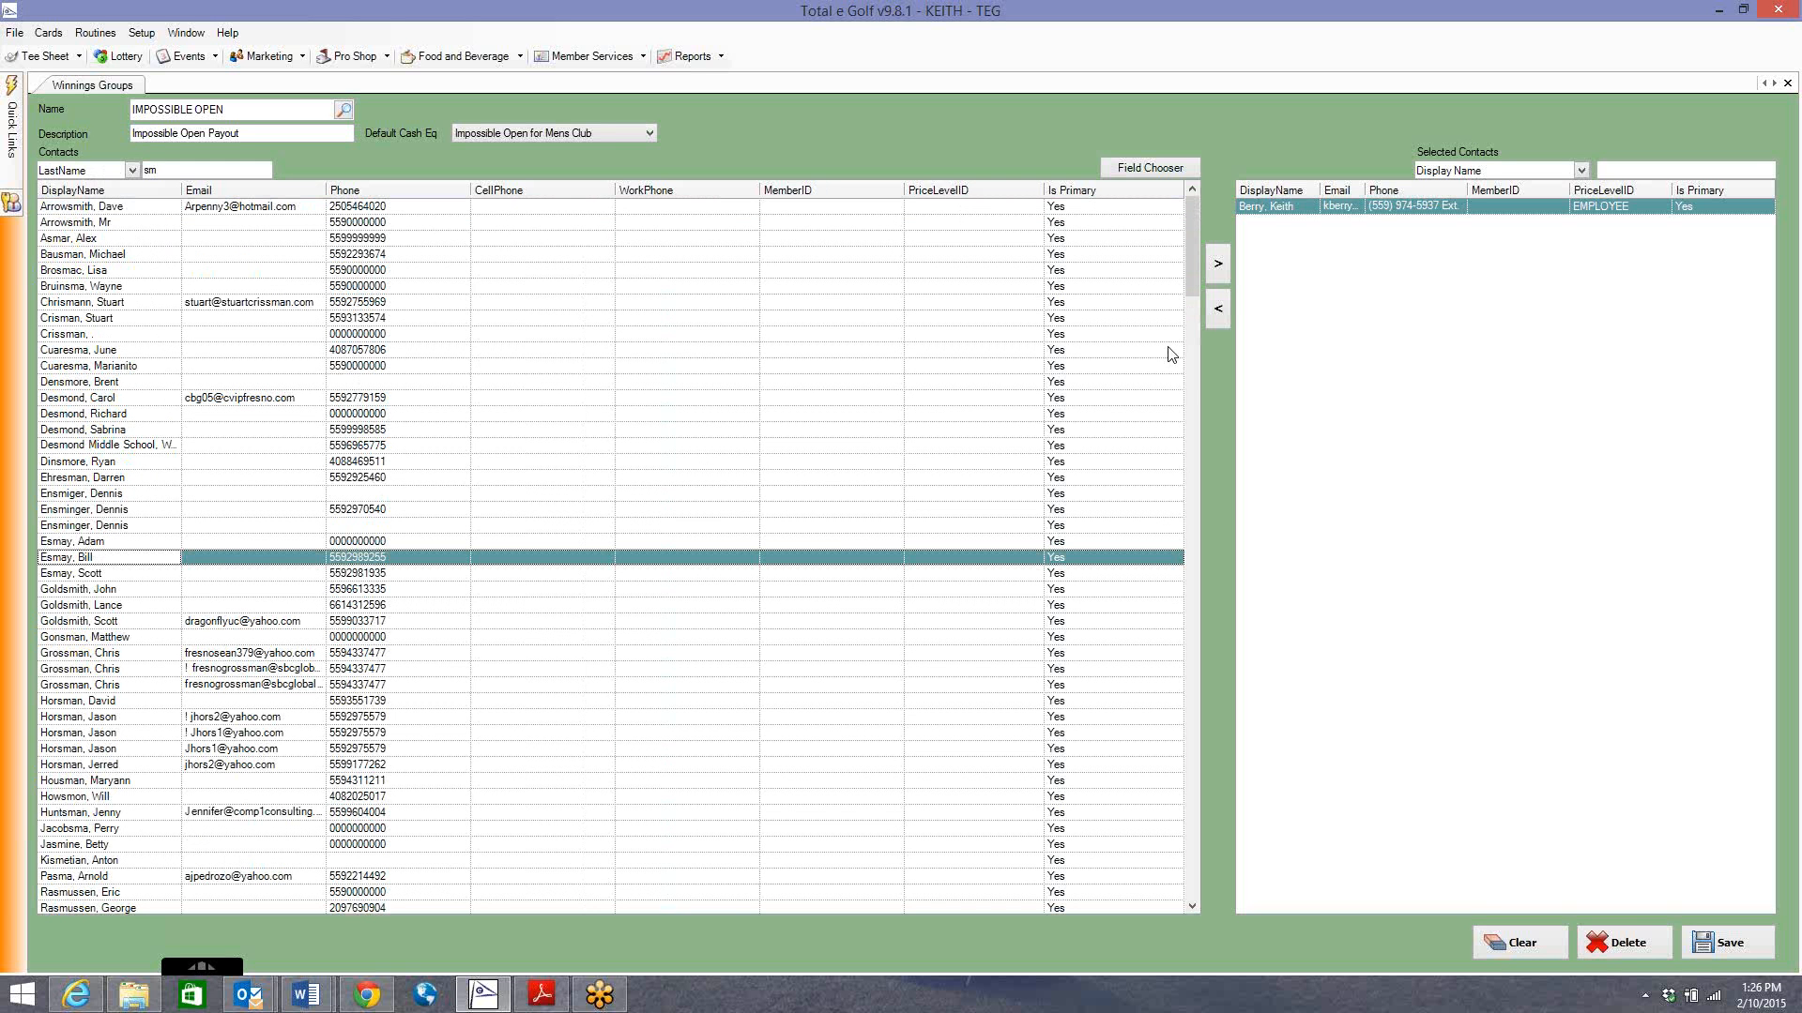
click(1218, 264)
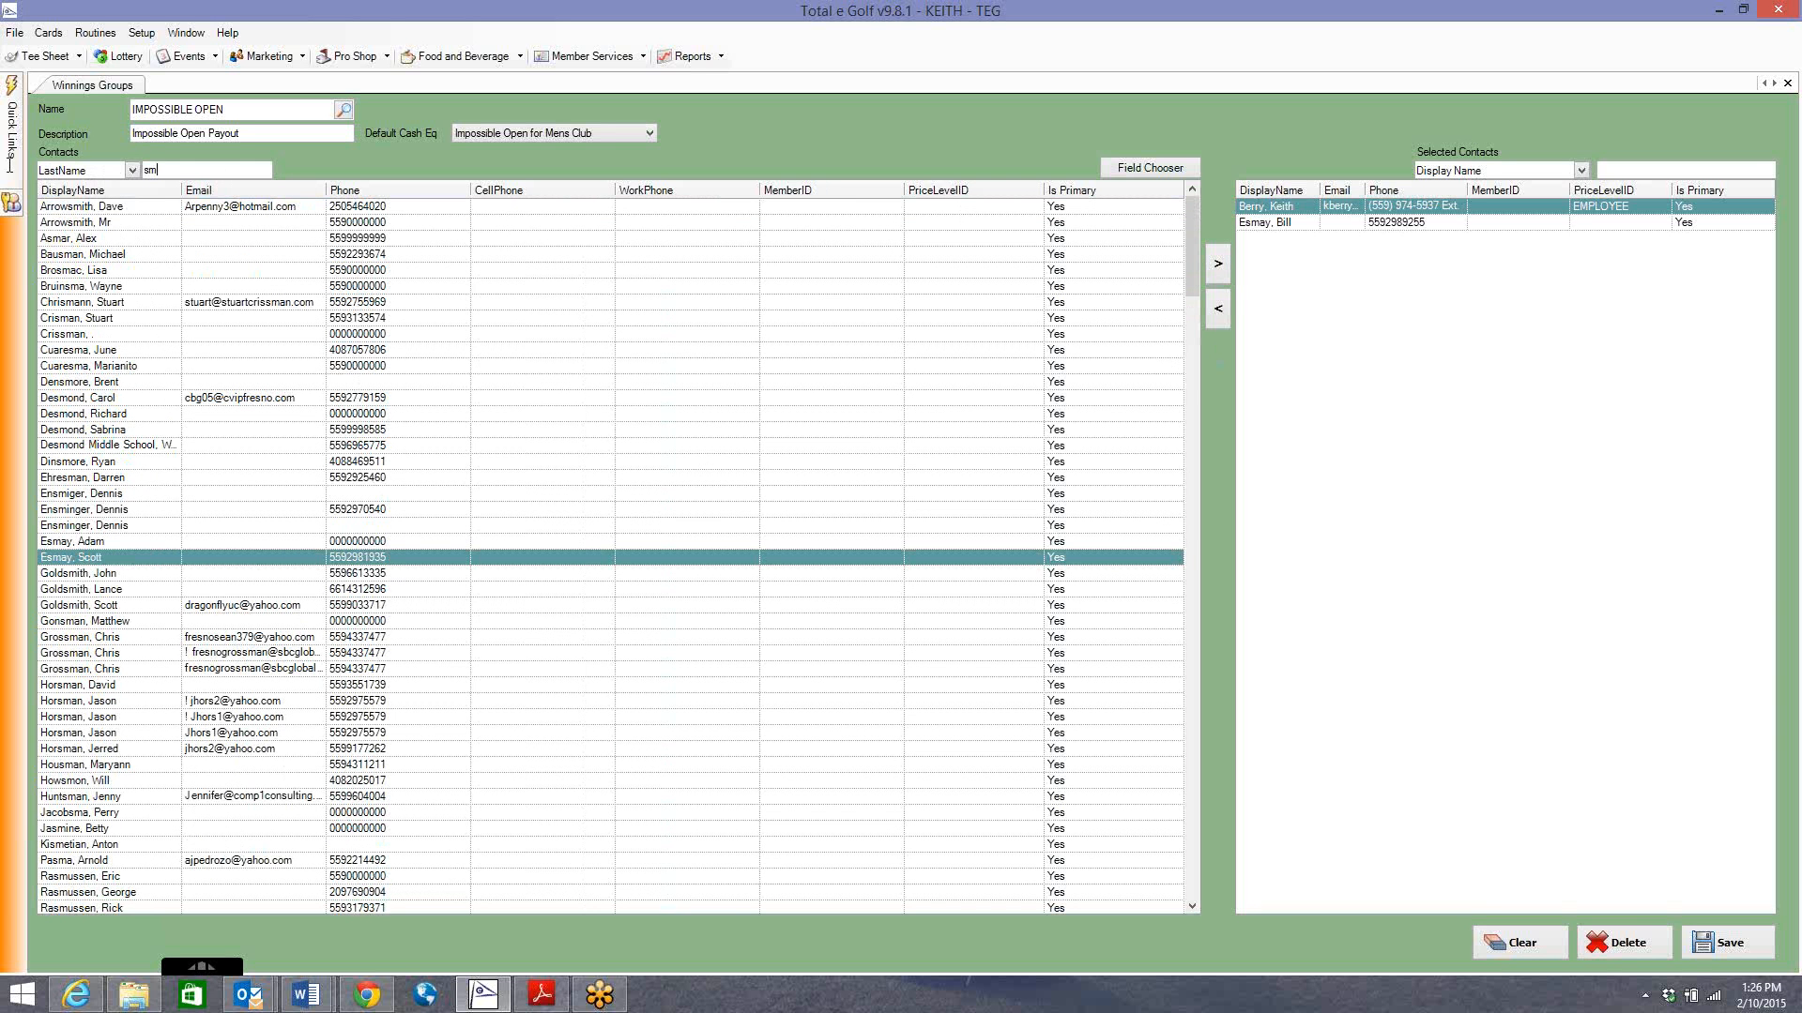
Search 'jones', add that player, then add further players from the list.
drag(169, 169, 10, 165)
text(jones)
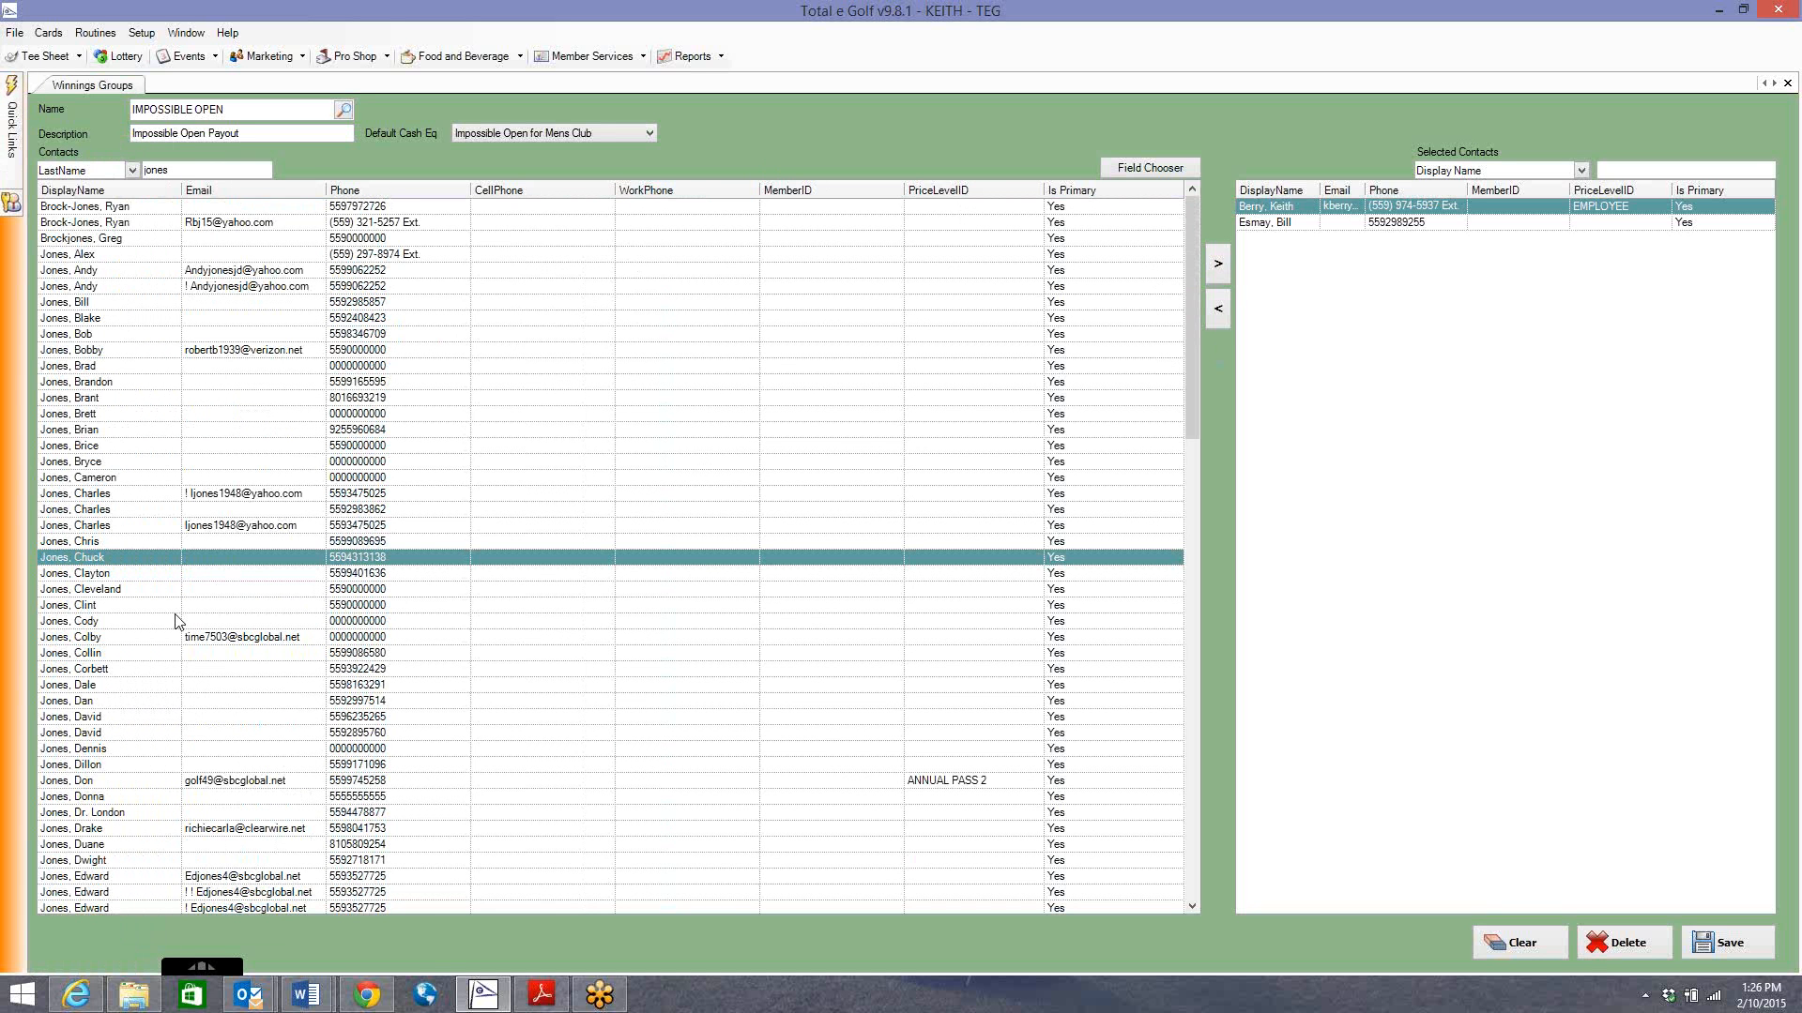
click(197, 559)
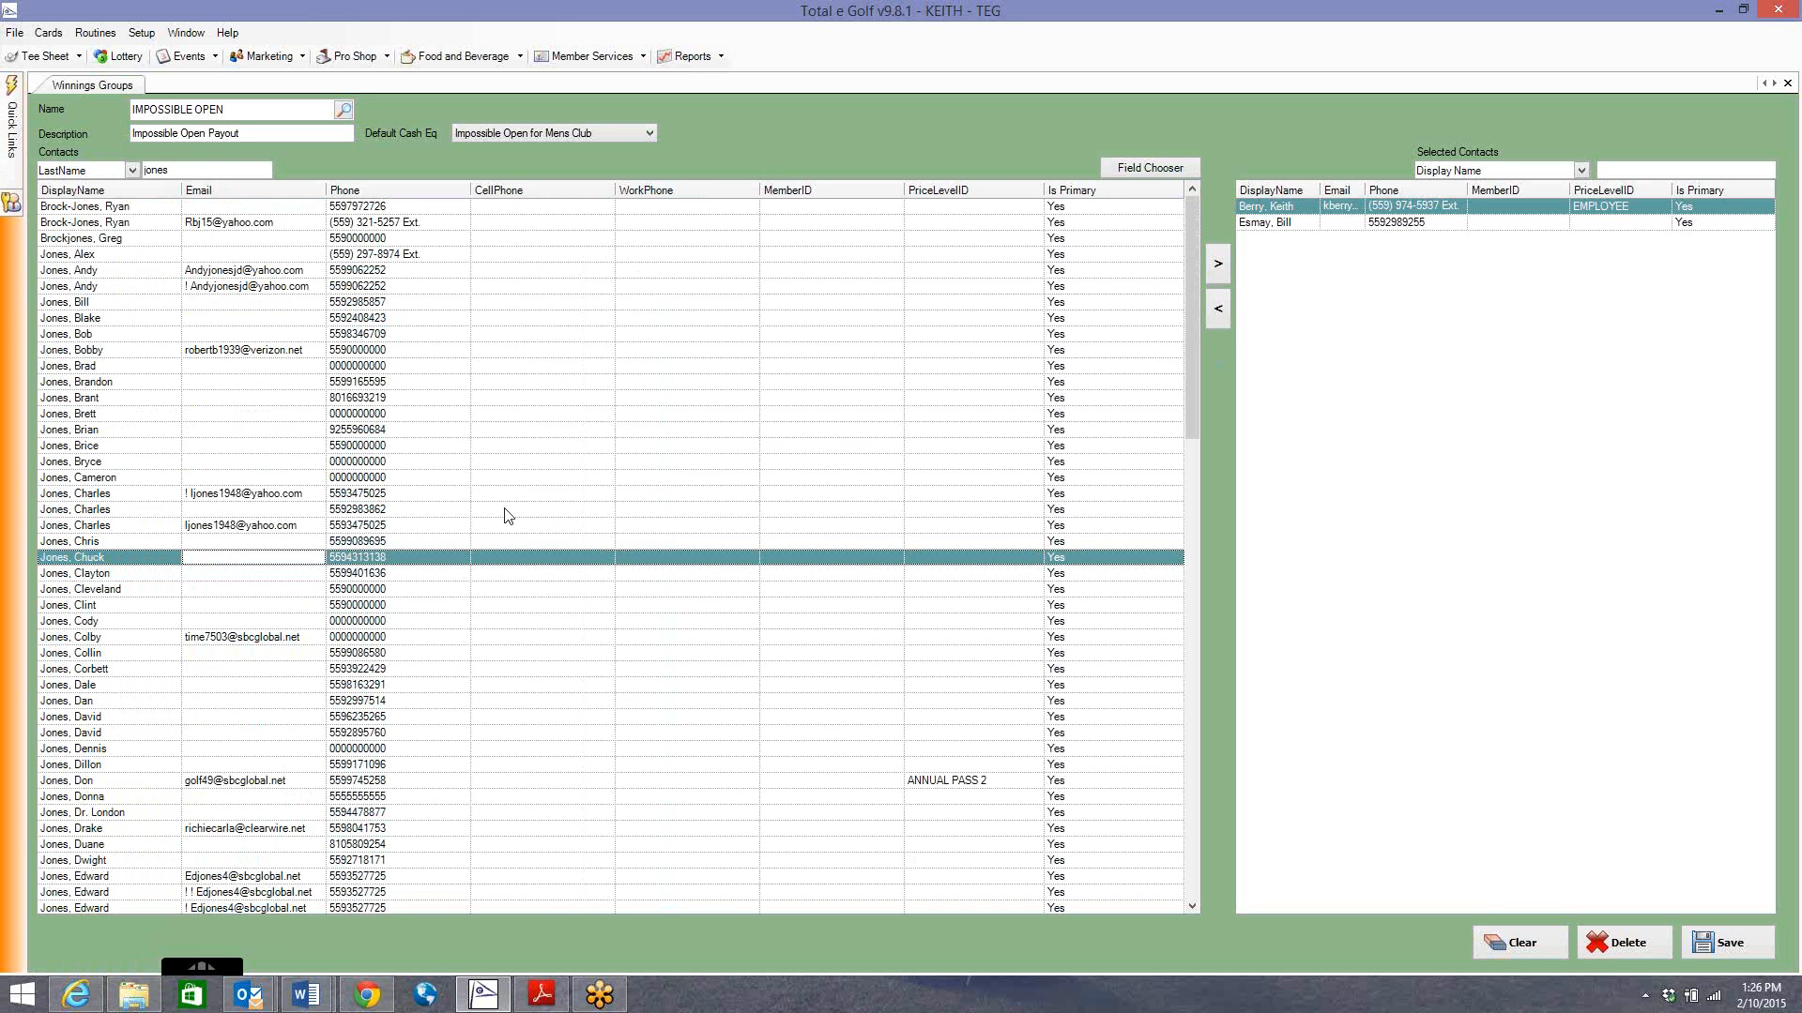
click(1218, 263)
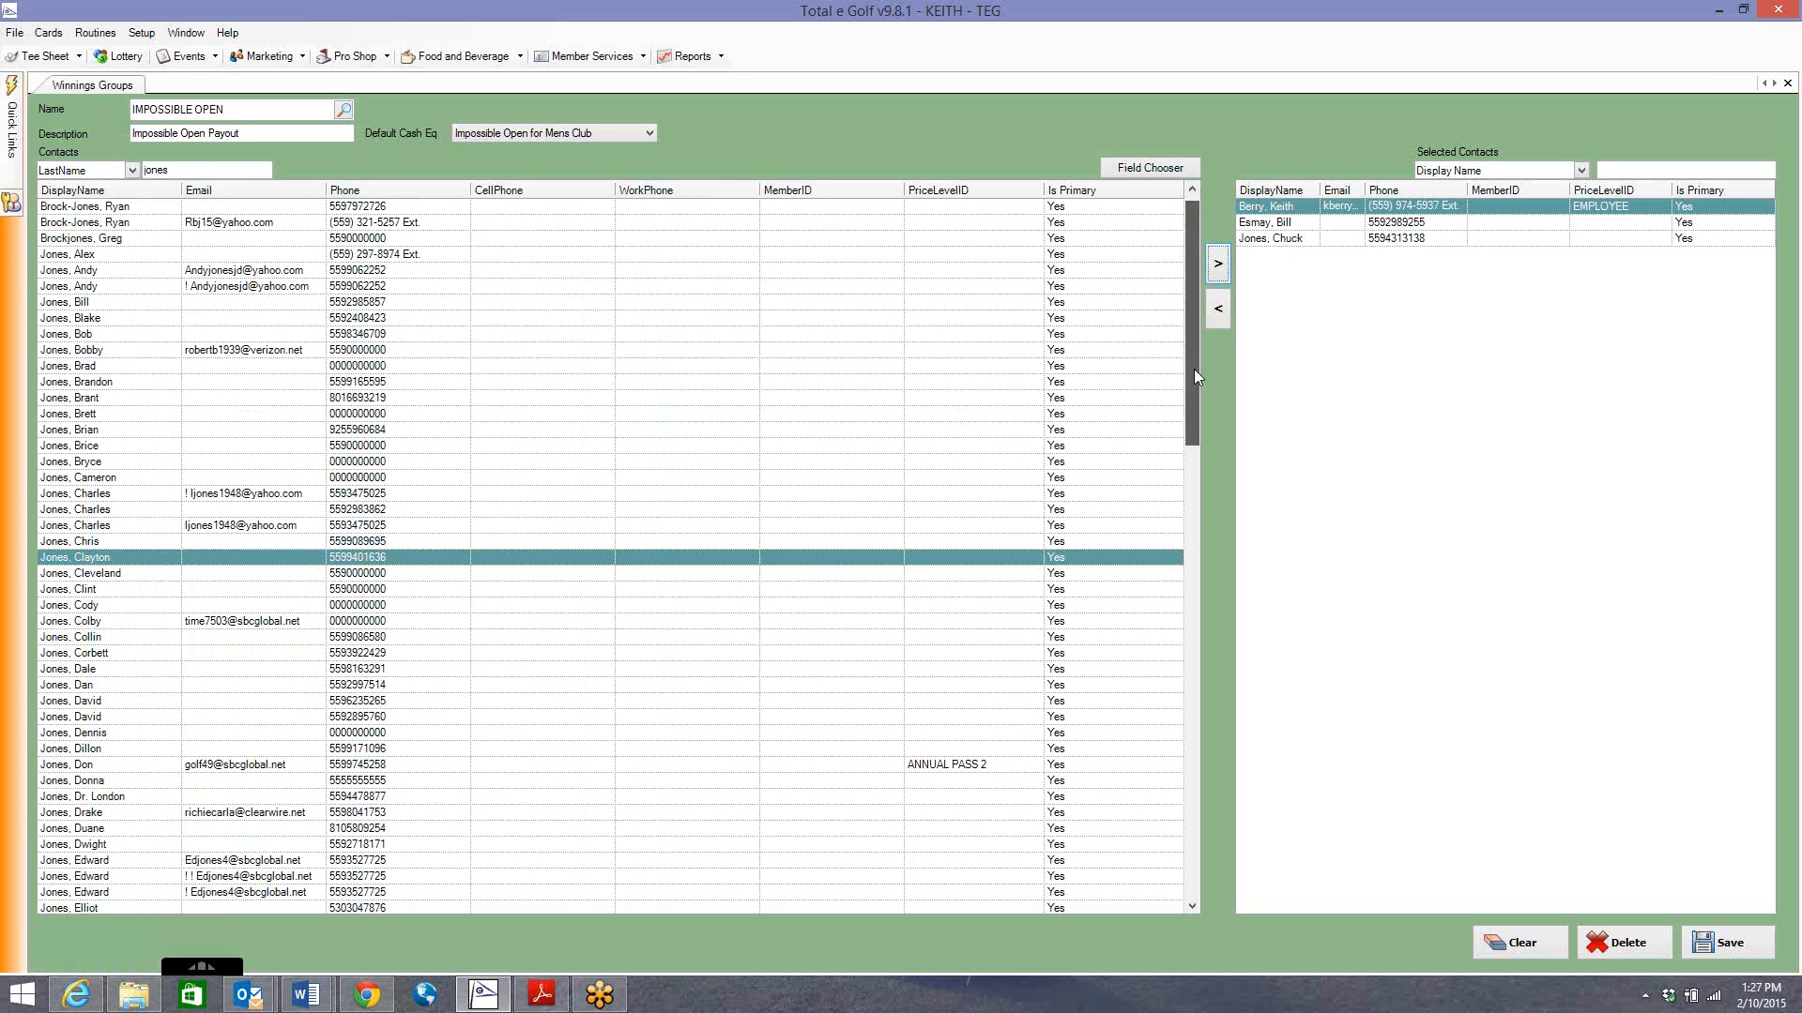
drag(1194, 369, 1190, 706)
click(380, 462)
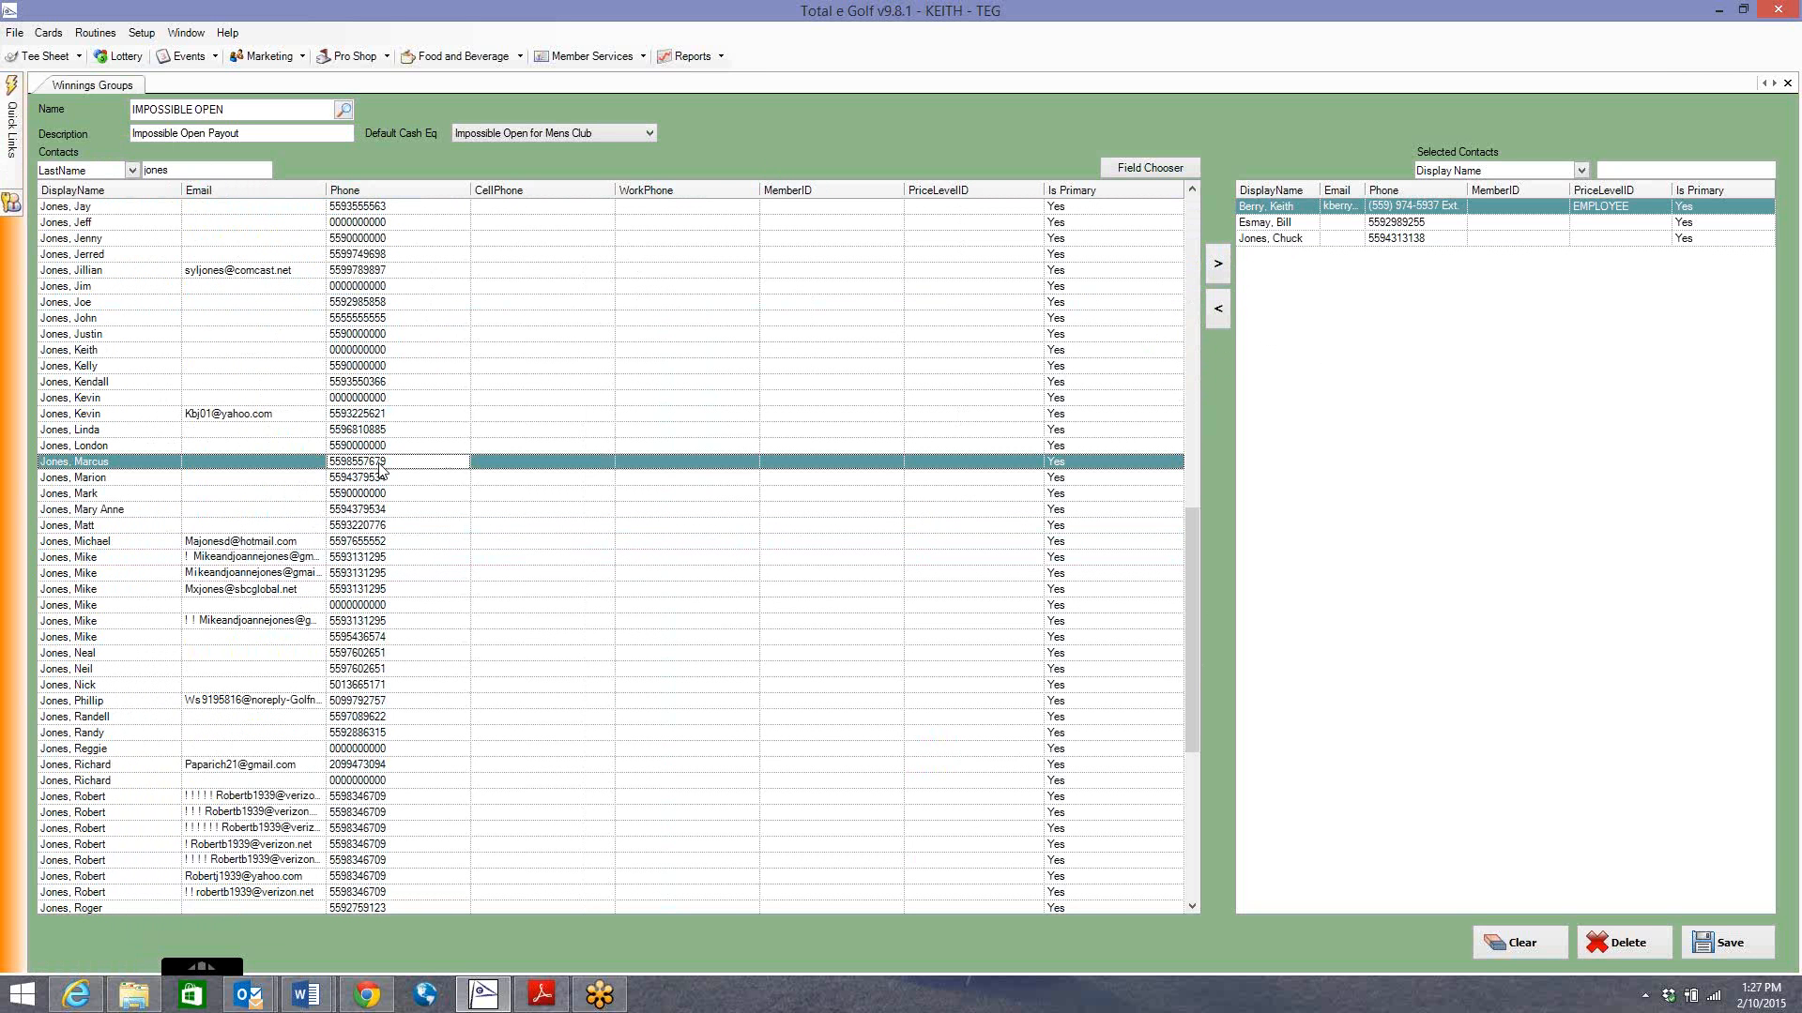
click(1219, 268)
click(1220, 267)
click(1220, 267)
click(1220, 268)
click(1220, 267)
click(1220, 267)
click(1220, 267)
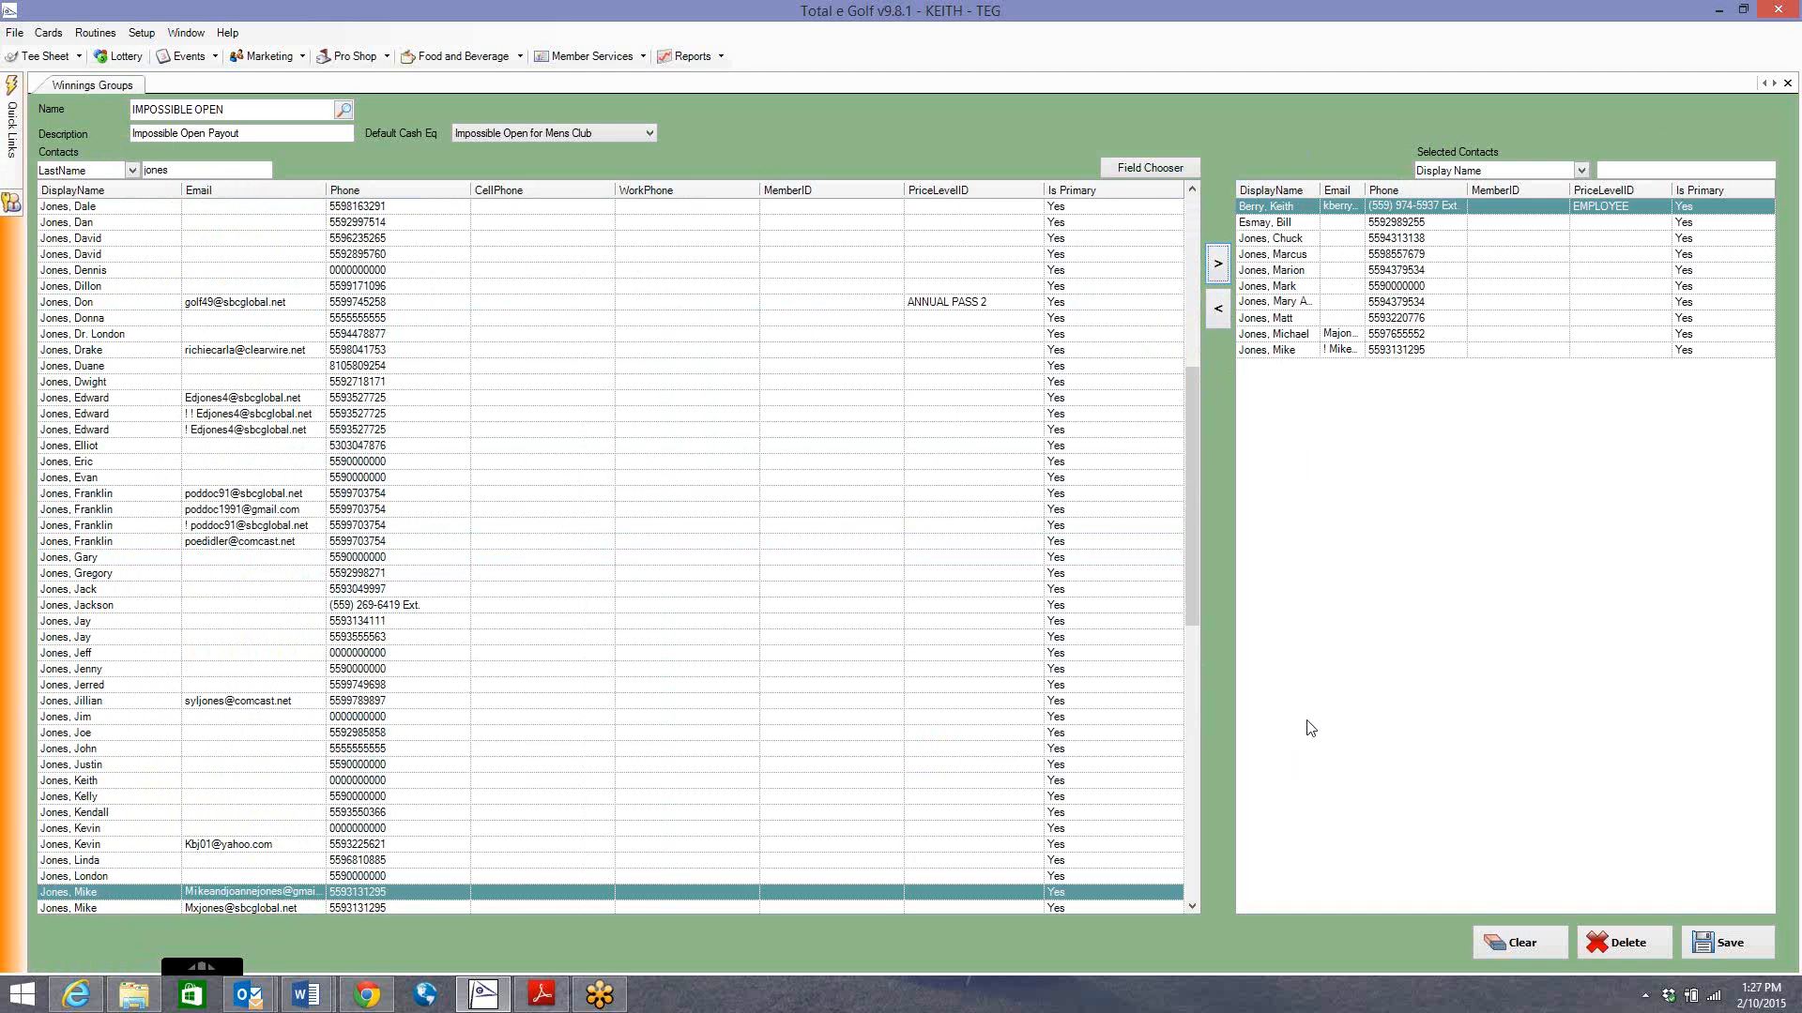
Save the IMPOSSIBLE OPEN winnings group and dismiss the saved confirmation.
click(1703, 946)
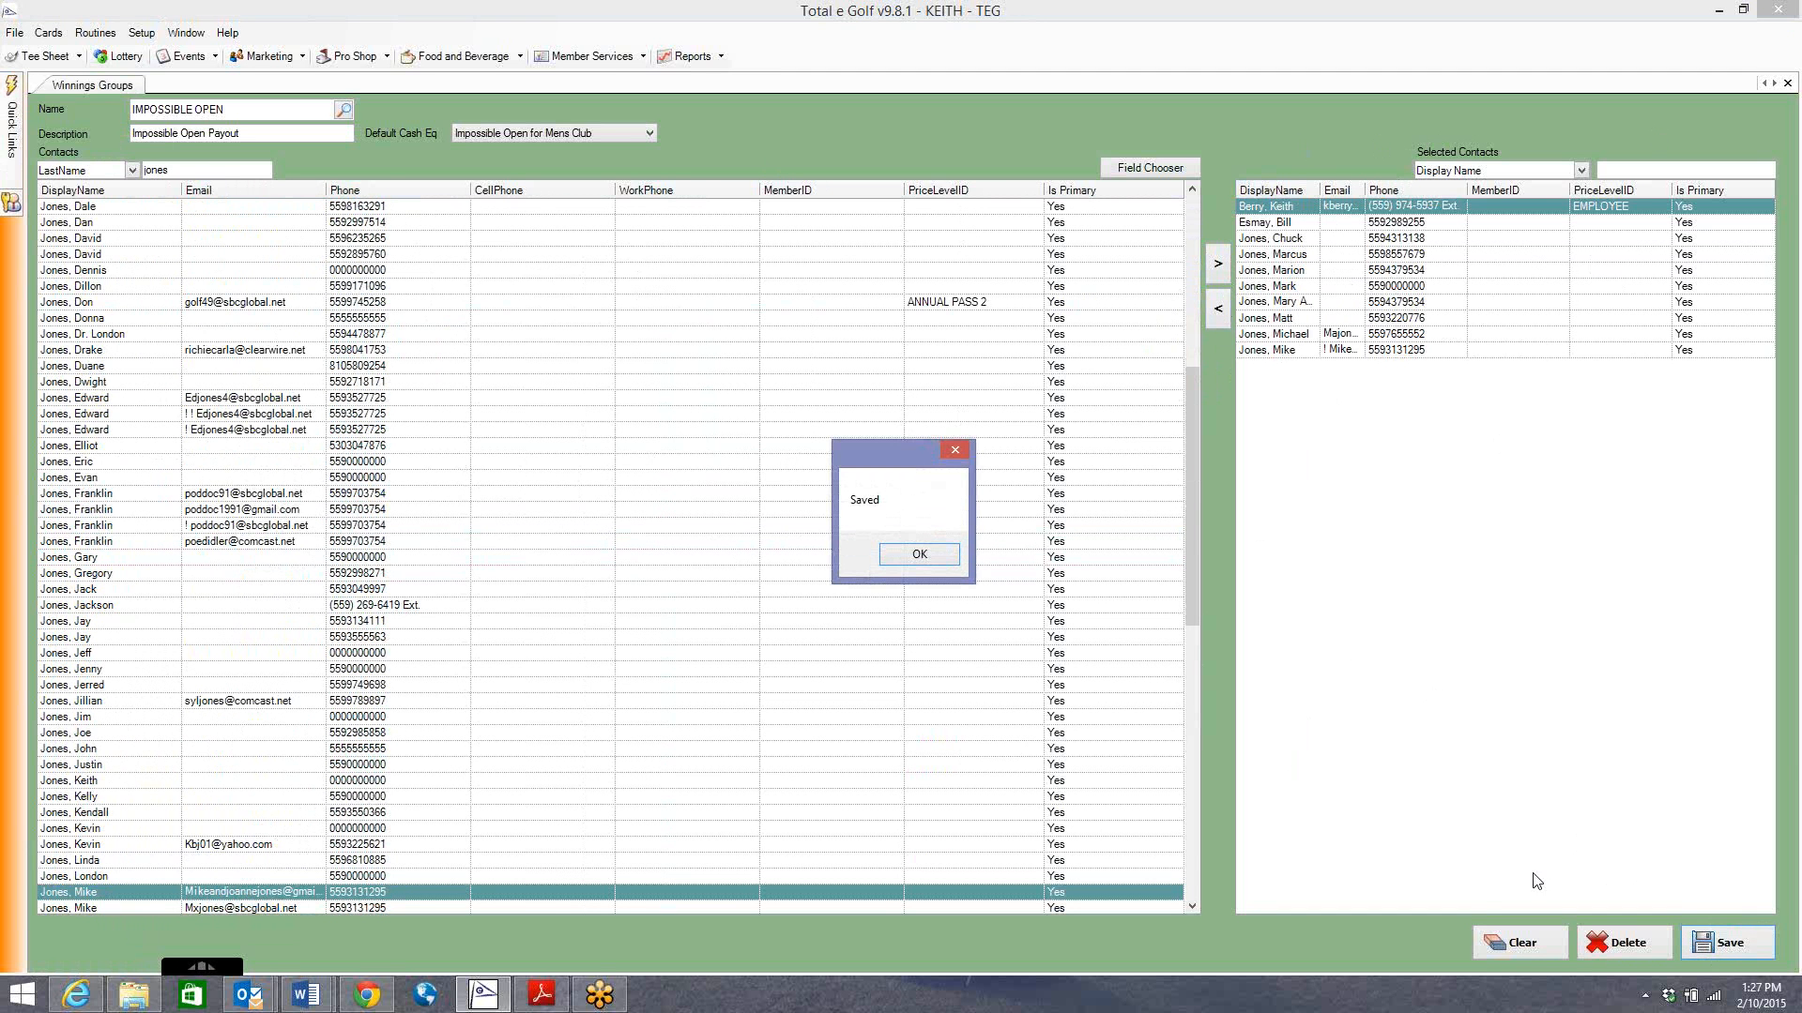
click(939, 556)
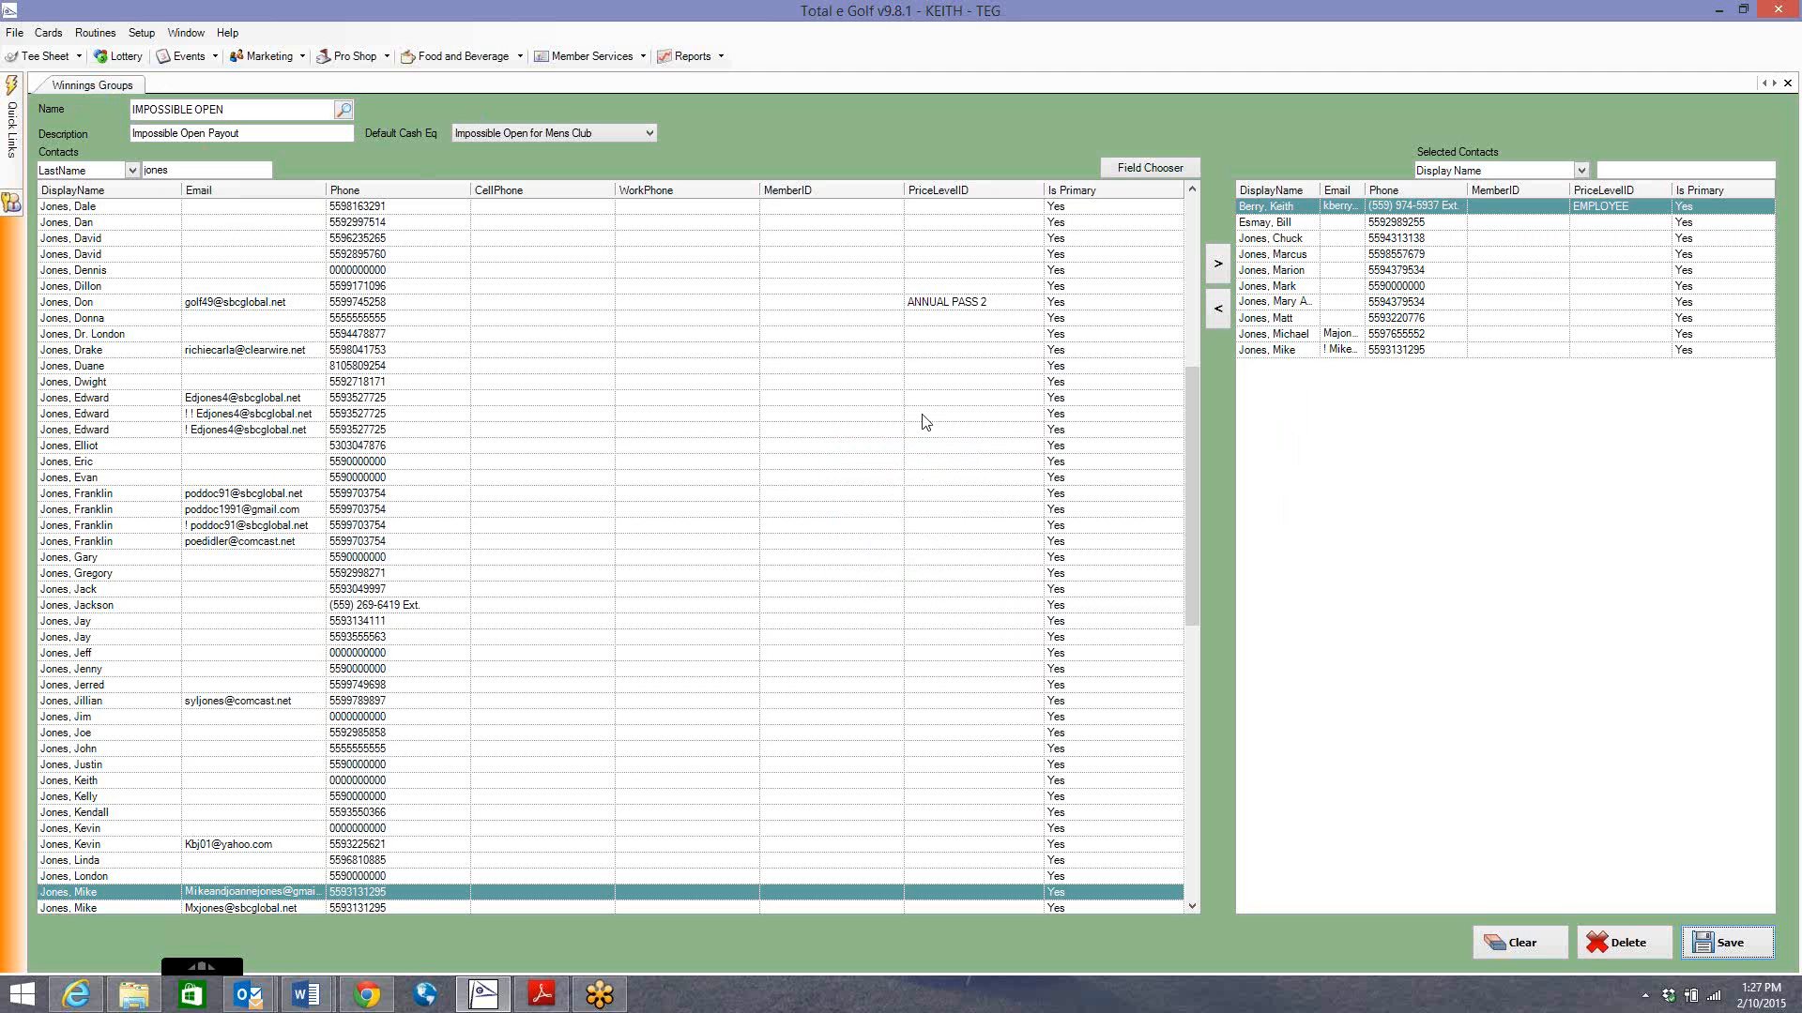
click(253, 58)
Open Events > Winning Payouts, then reopen the Winnings Groups form via Setup > Events > Winnings.
click(184, 56)
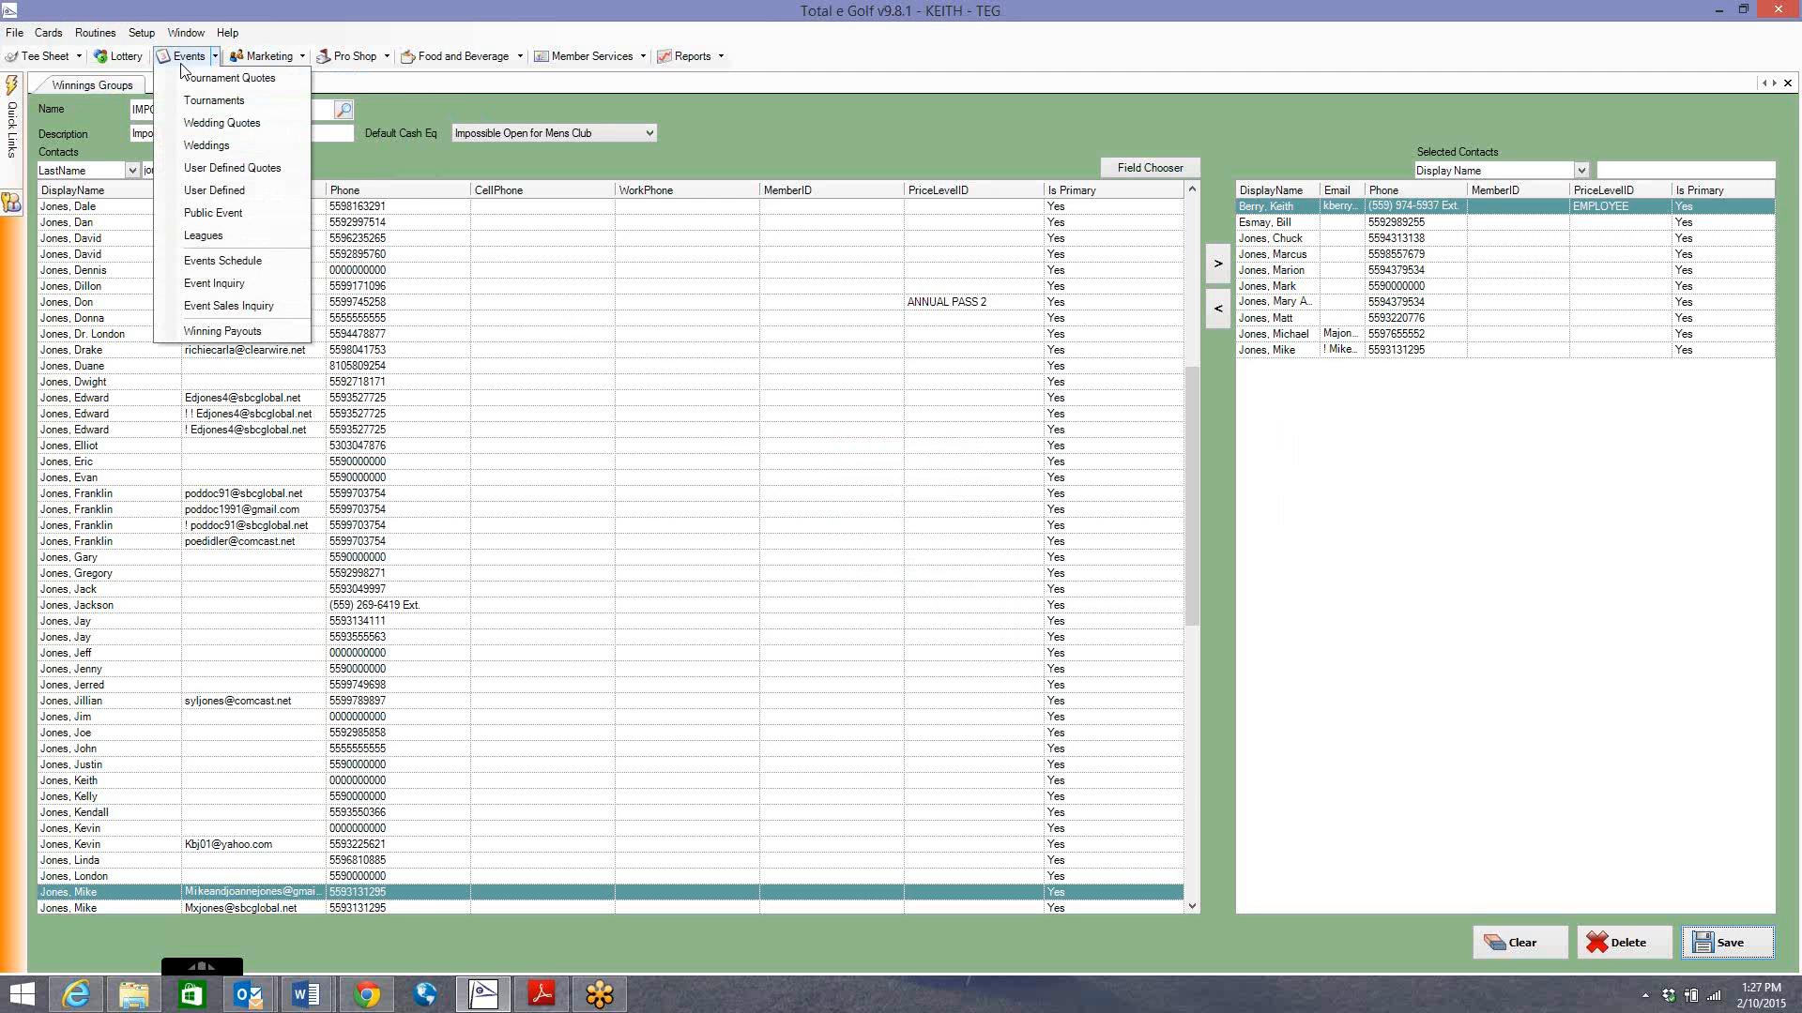
click(235, 332)
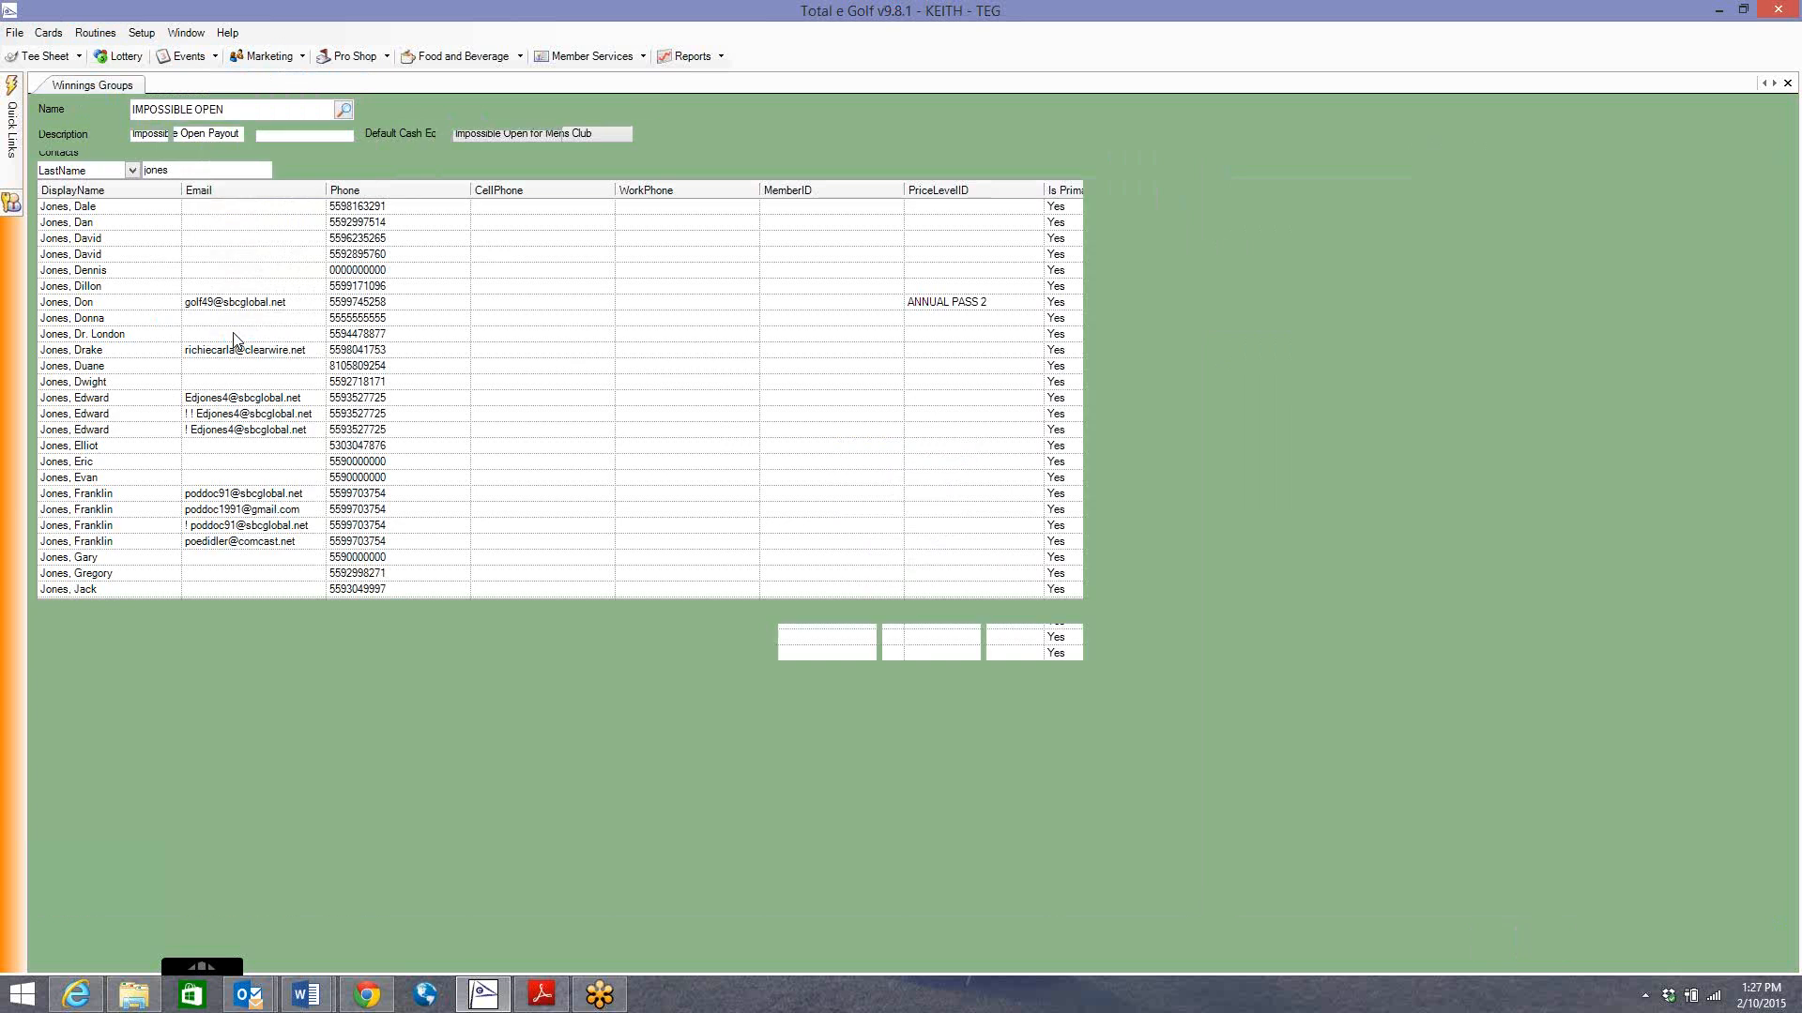
click(142, 32)
mouse_move(198, 98)
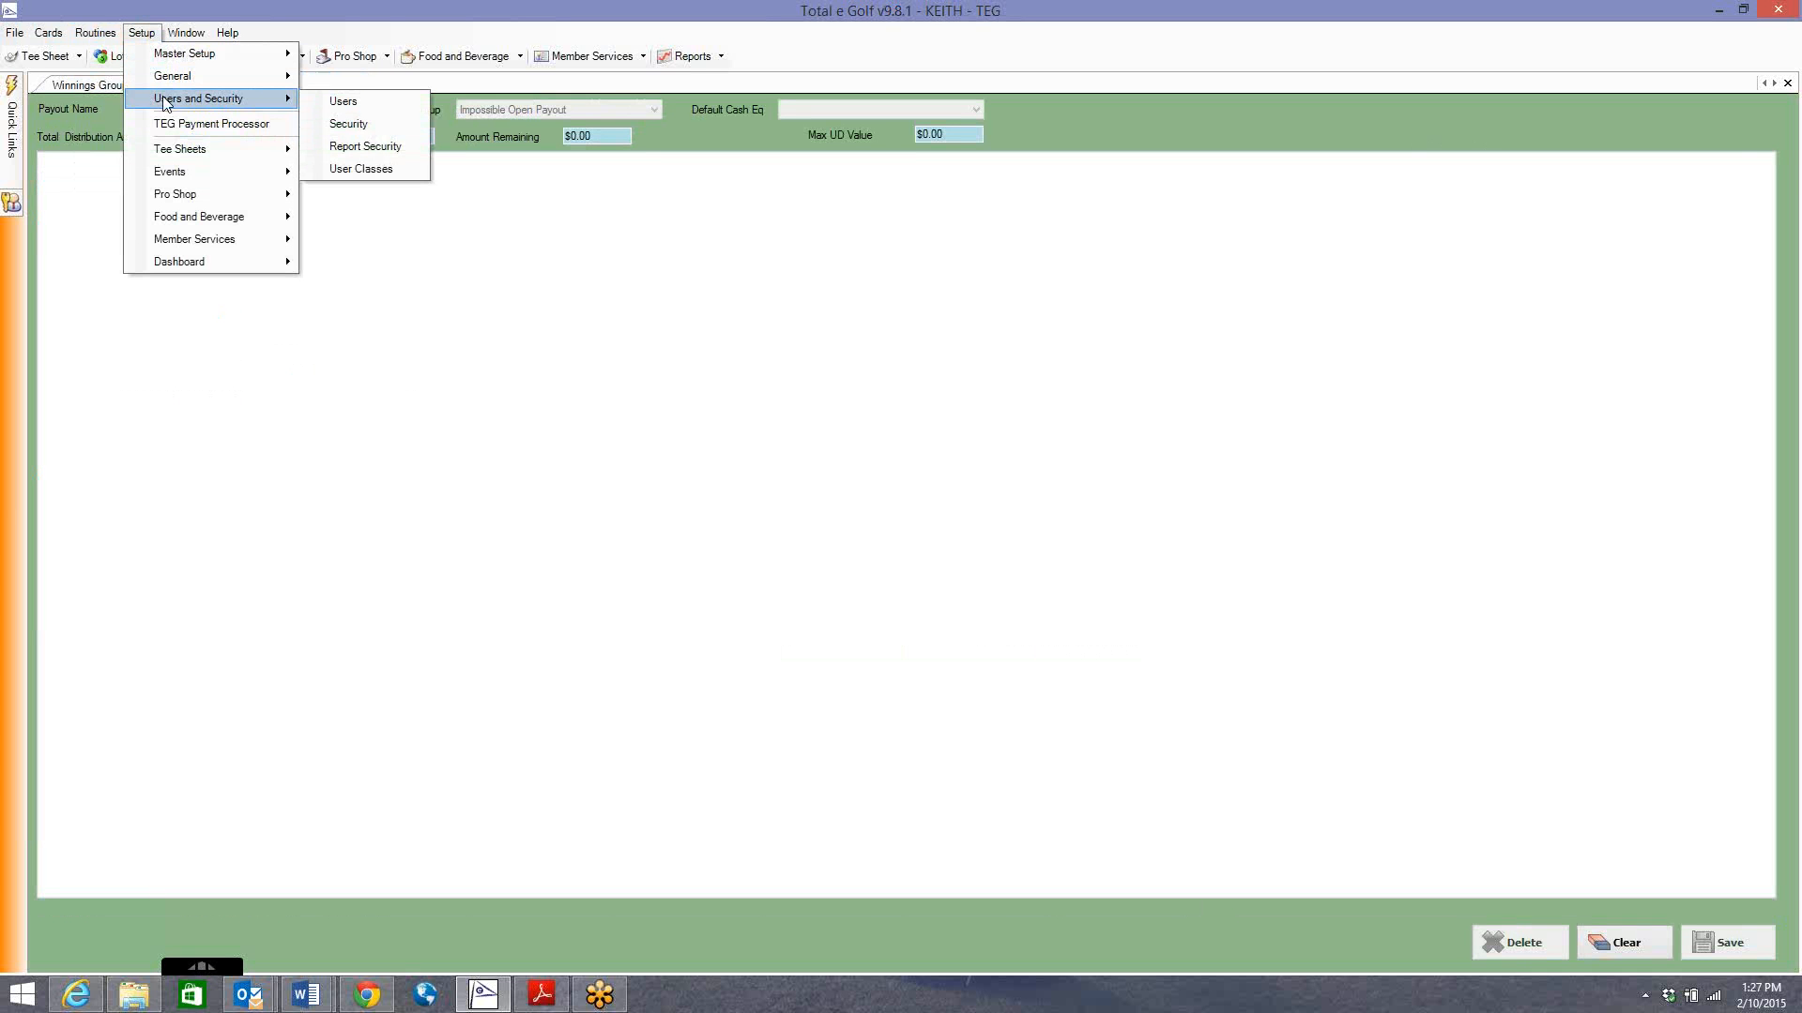
mouse_move(201, 173)
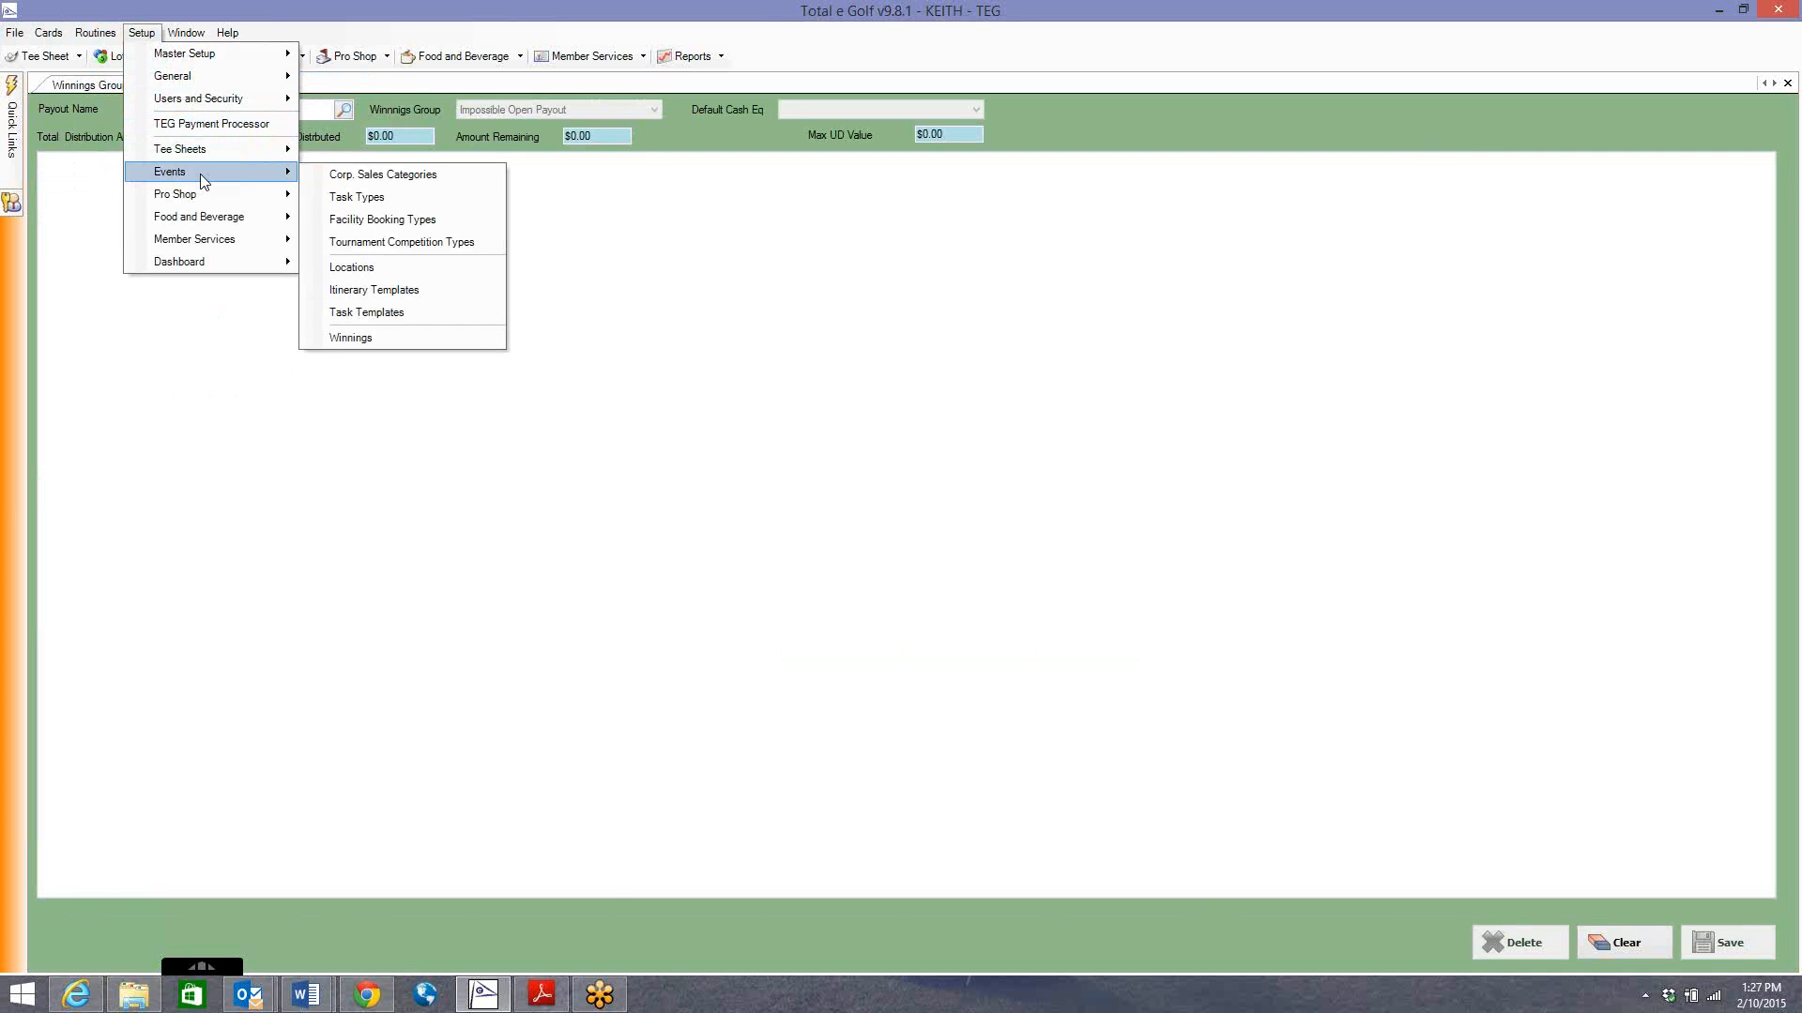
click(353, 340)
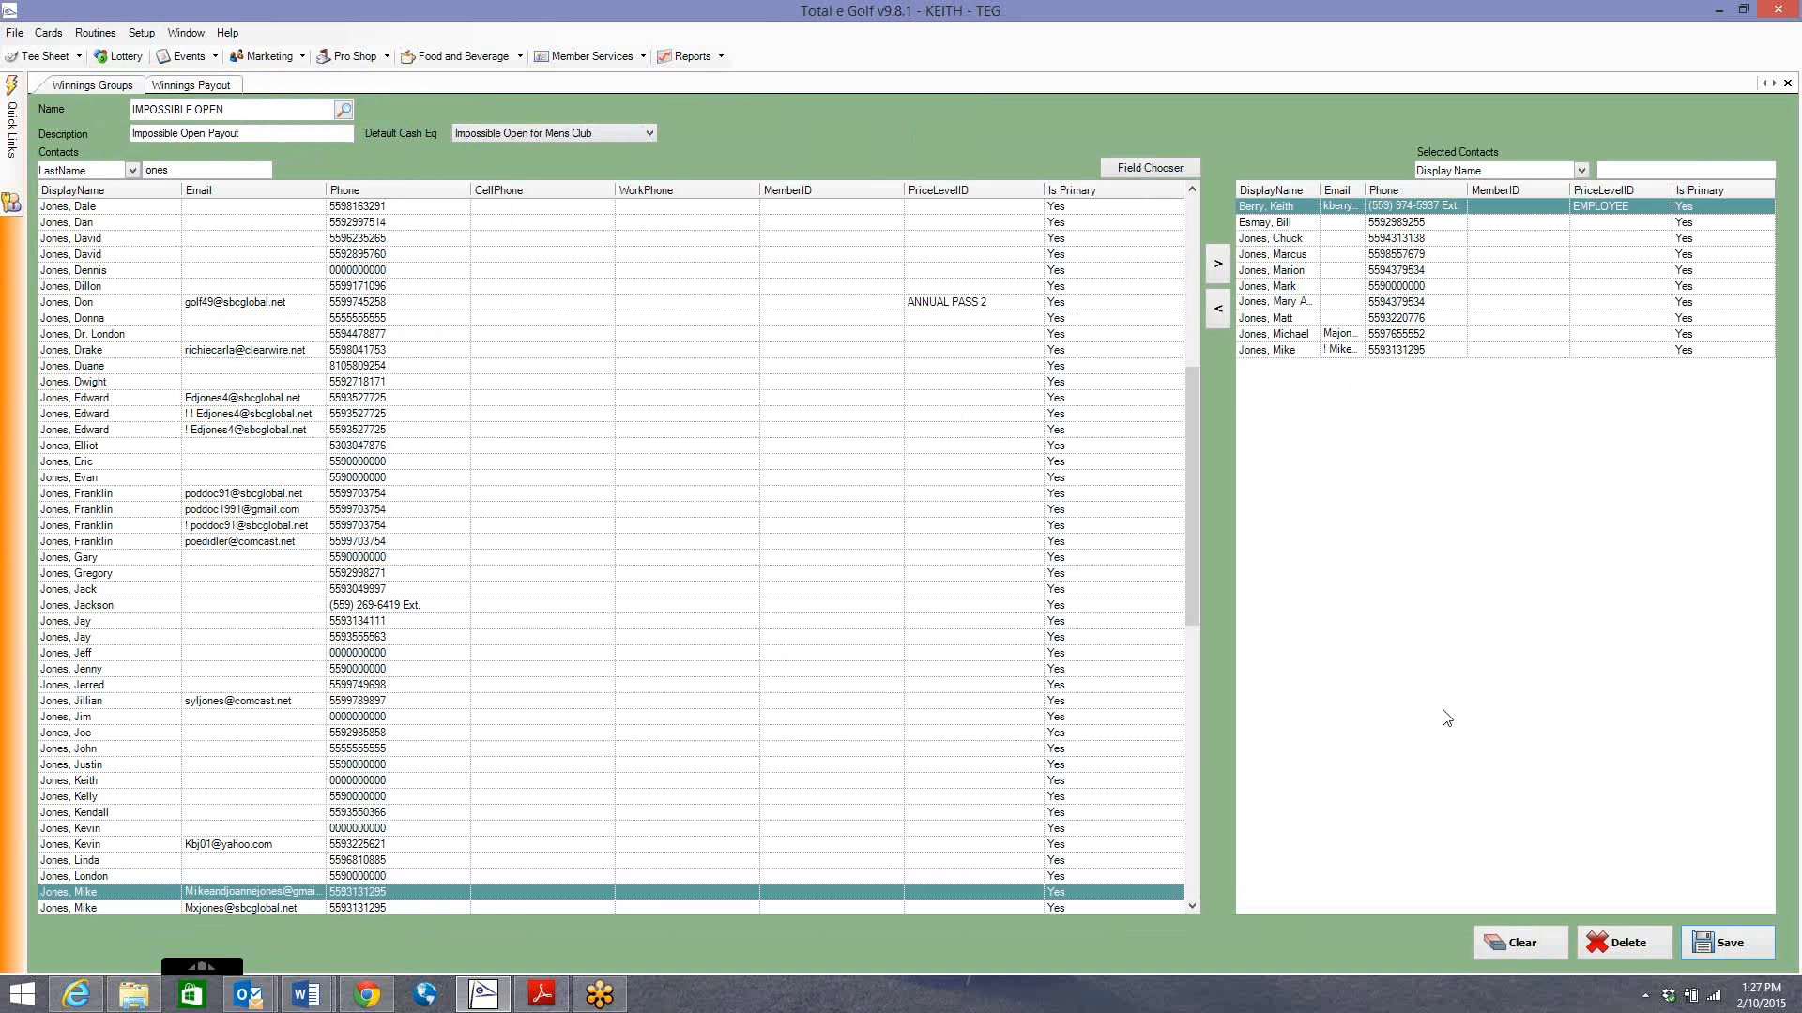
Resave the winnings group and return to the Winning Payouts form.
click(1697, 931)
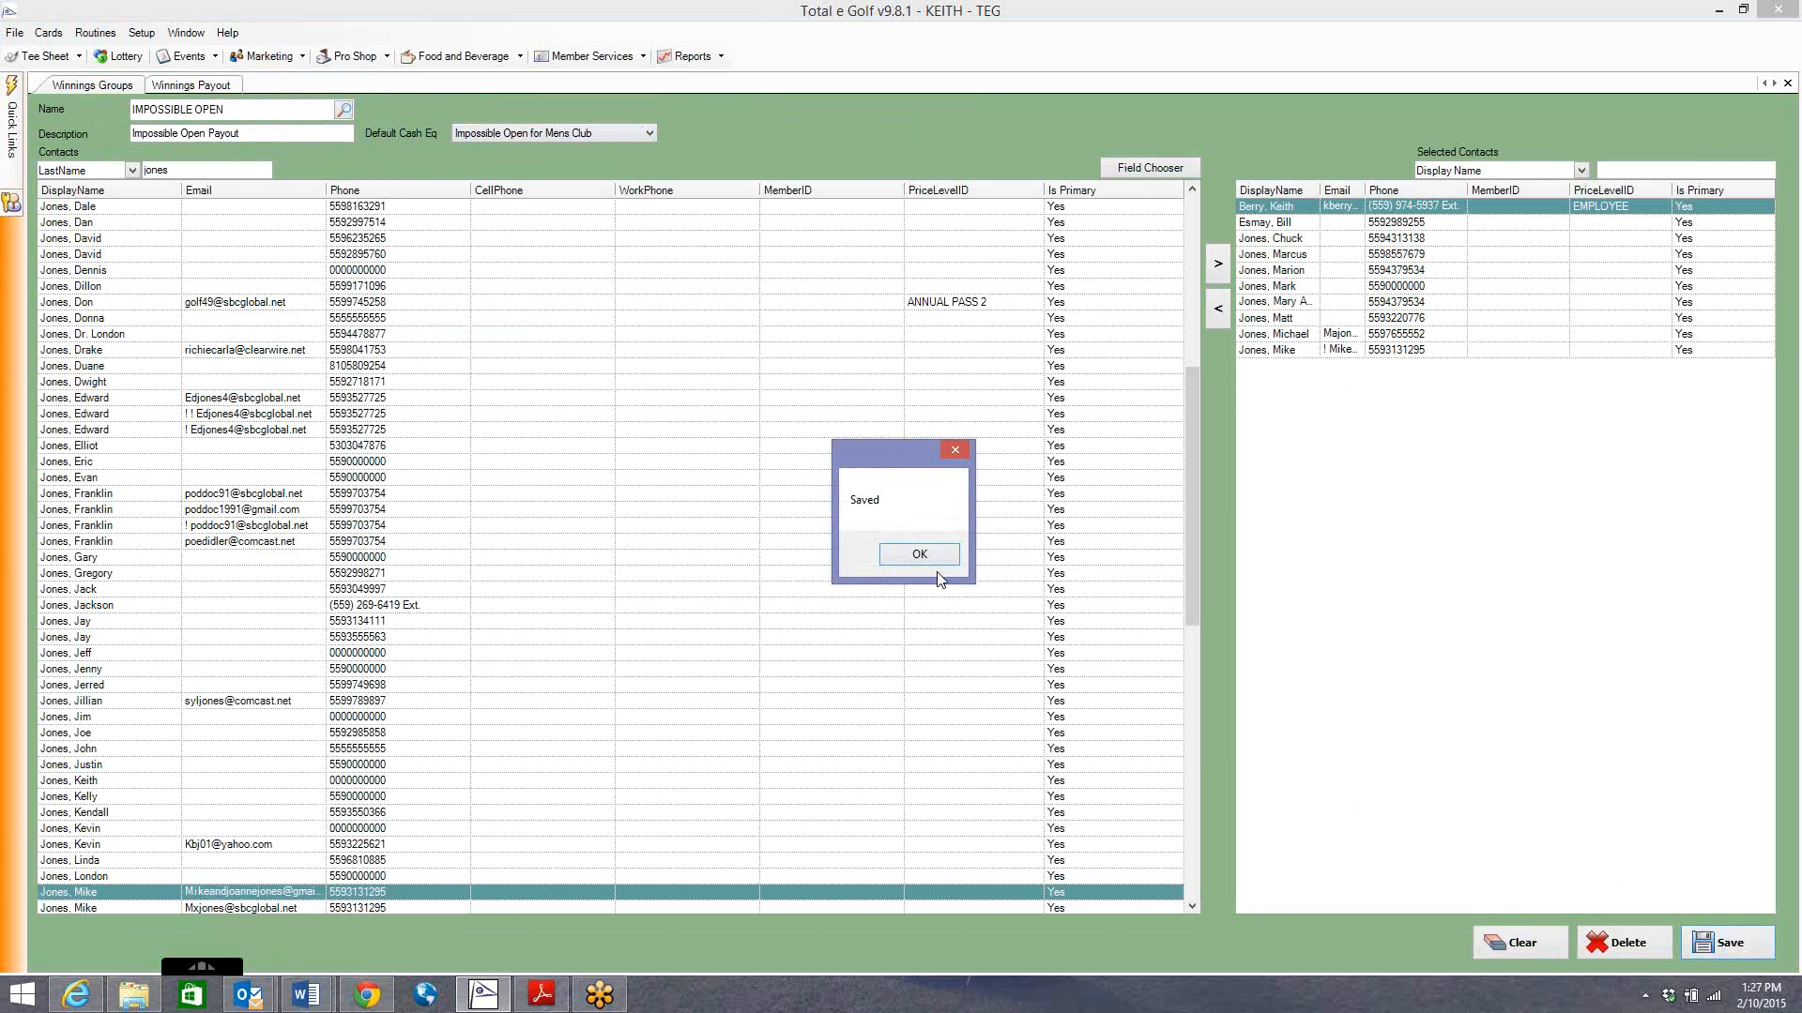
click(923, 556)
click(192, 85)
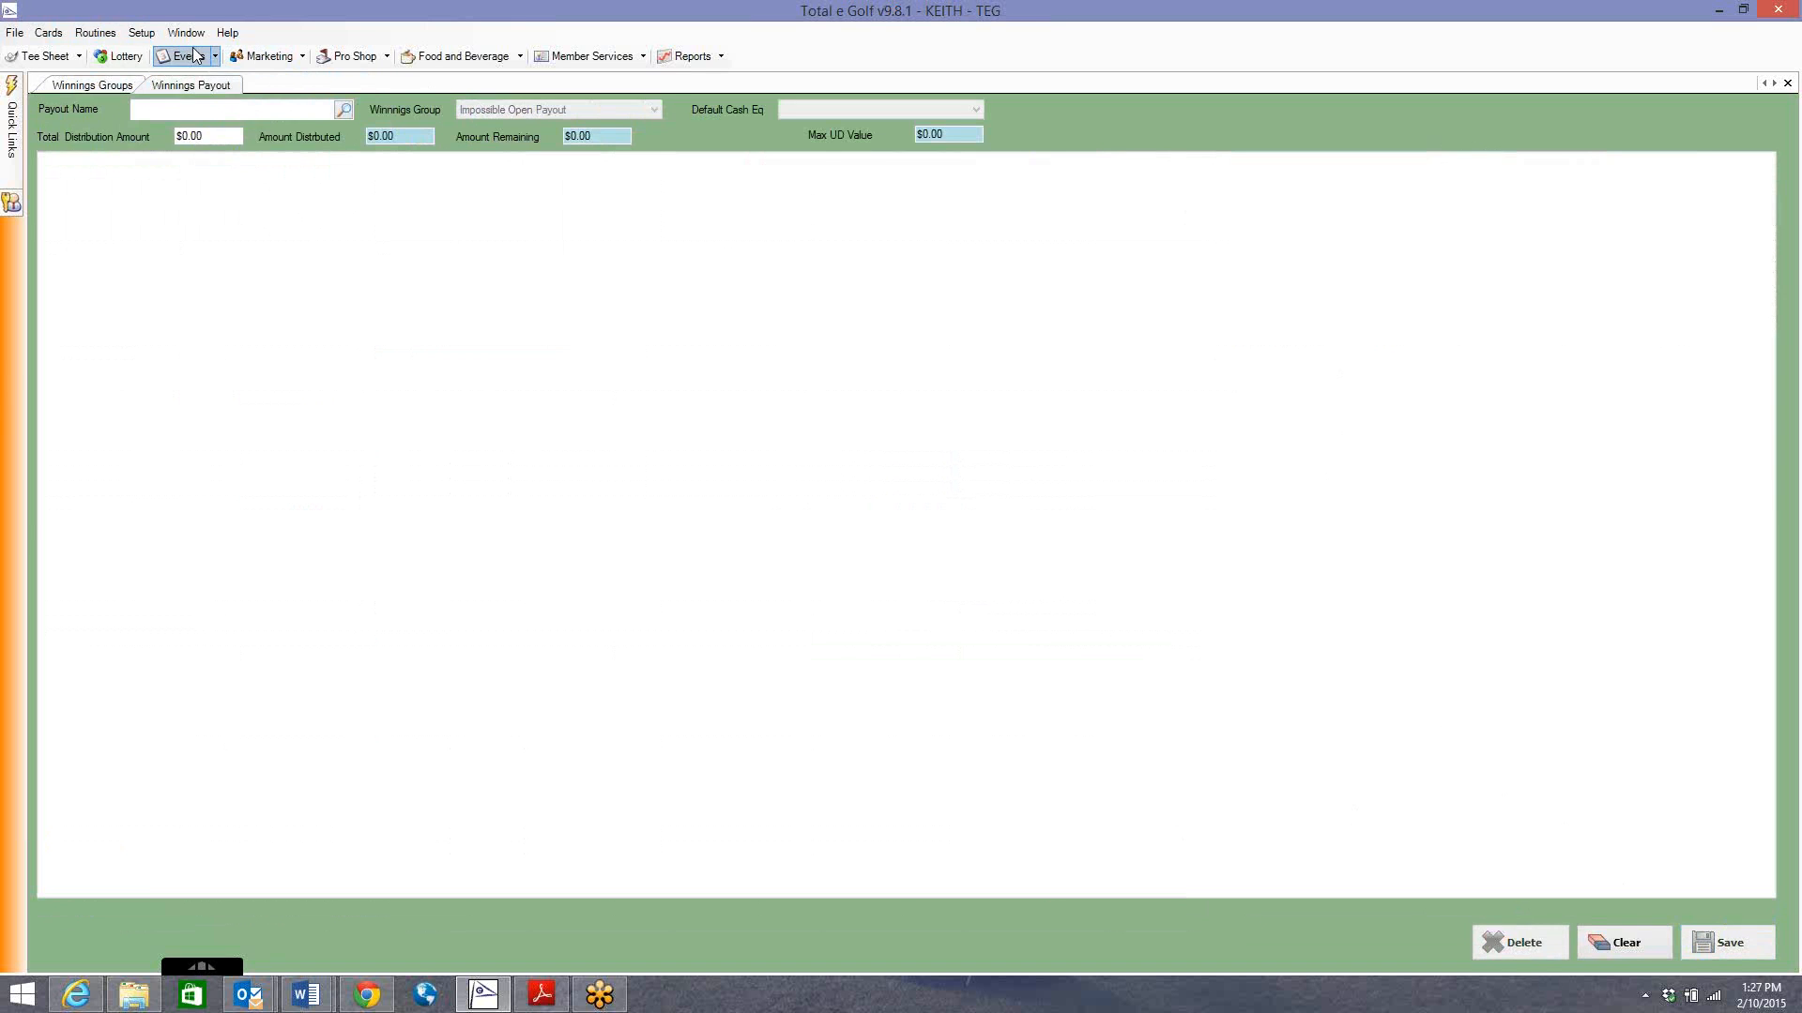
click(183, 58)
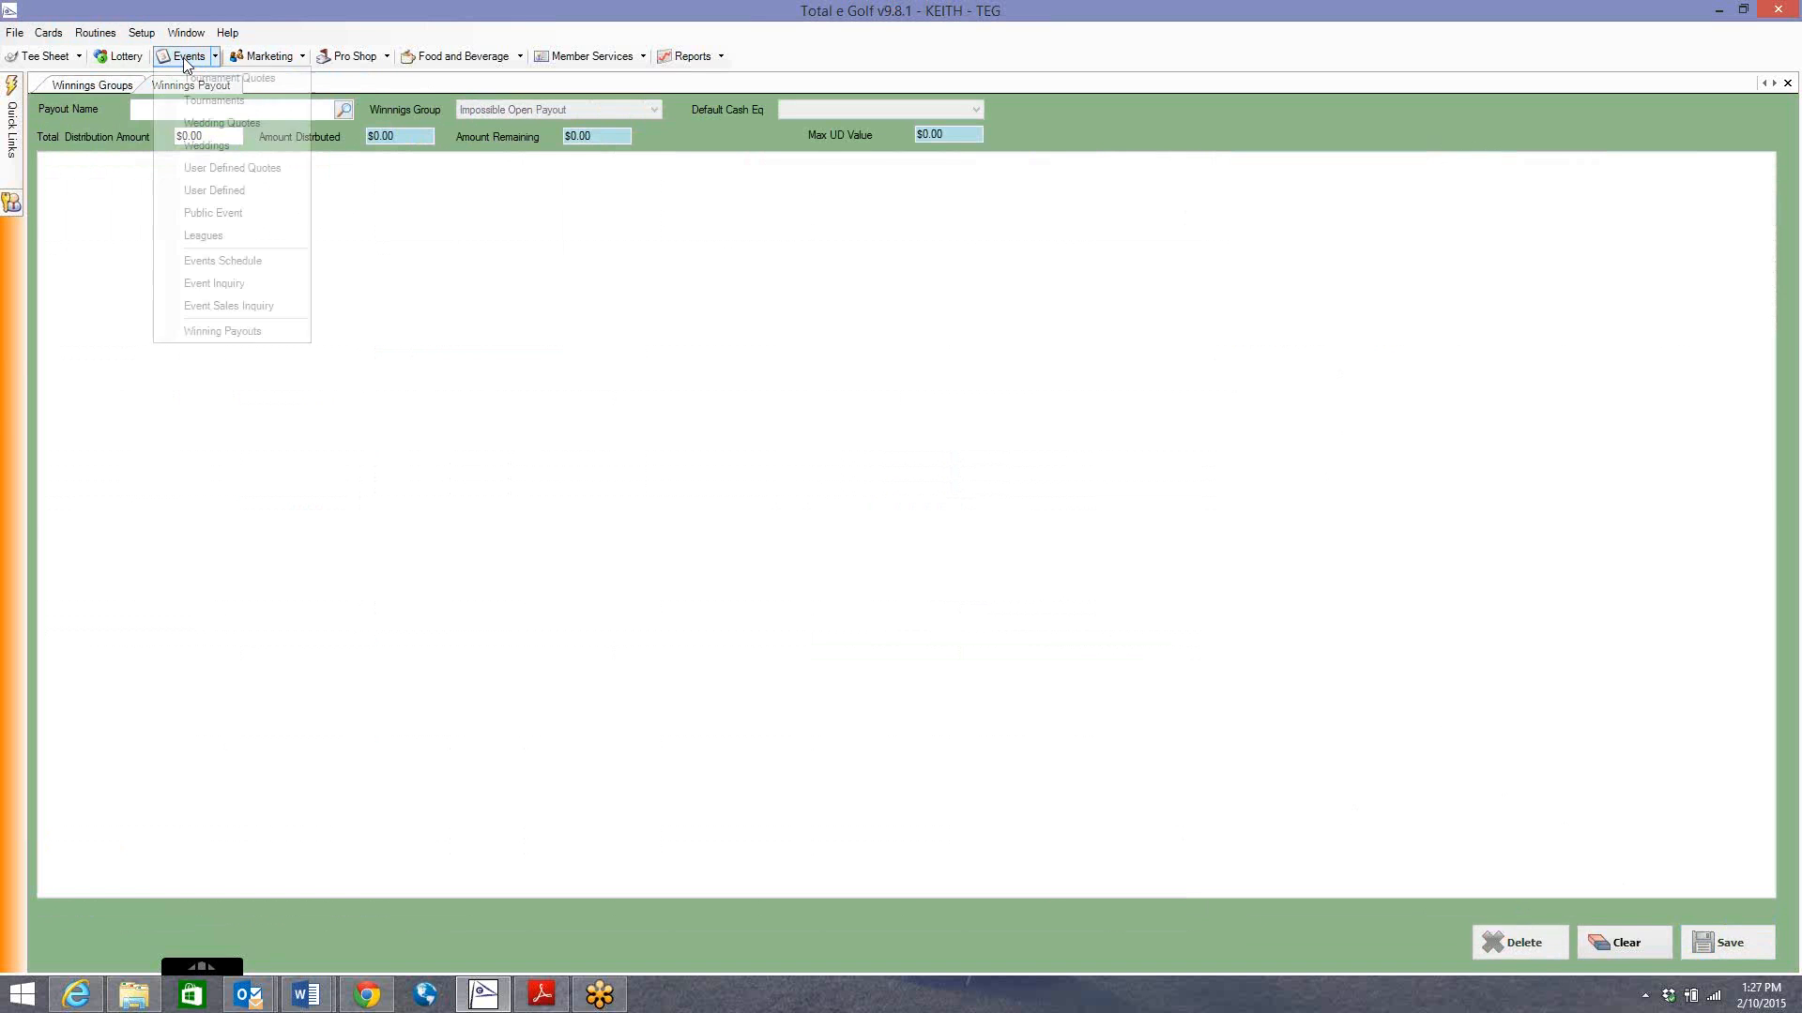
click(218, 328)
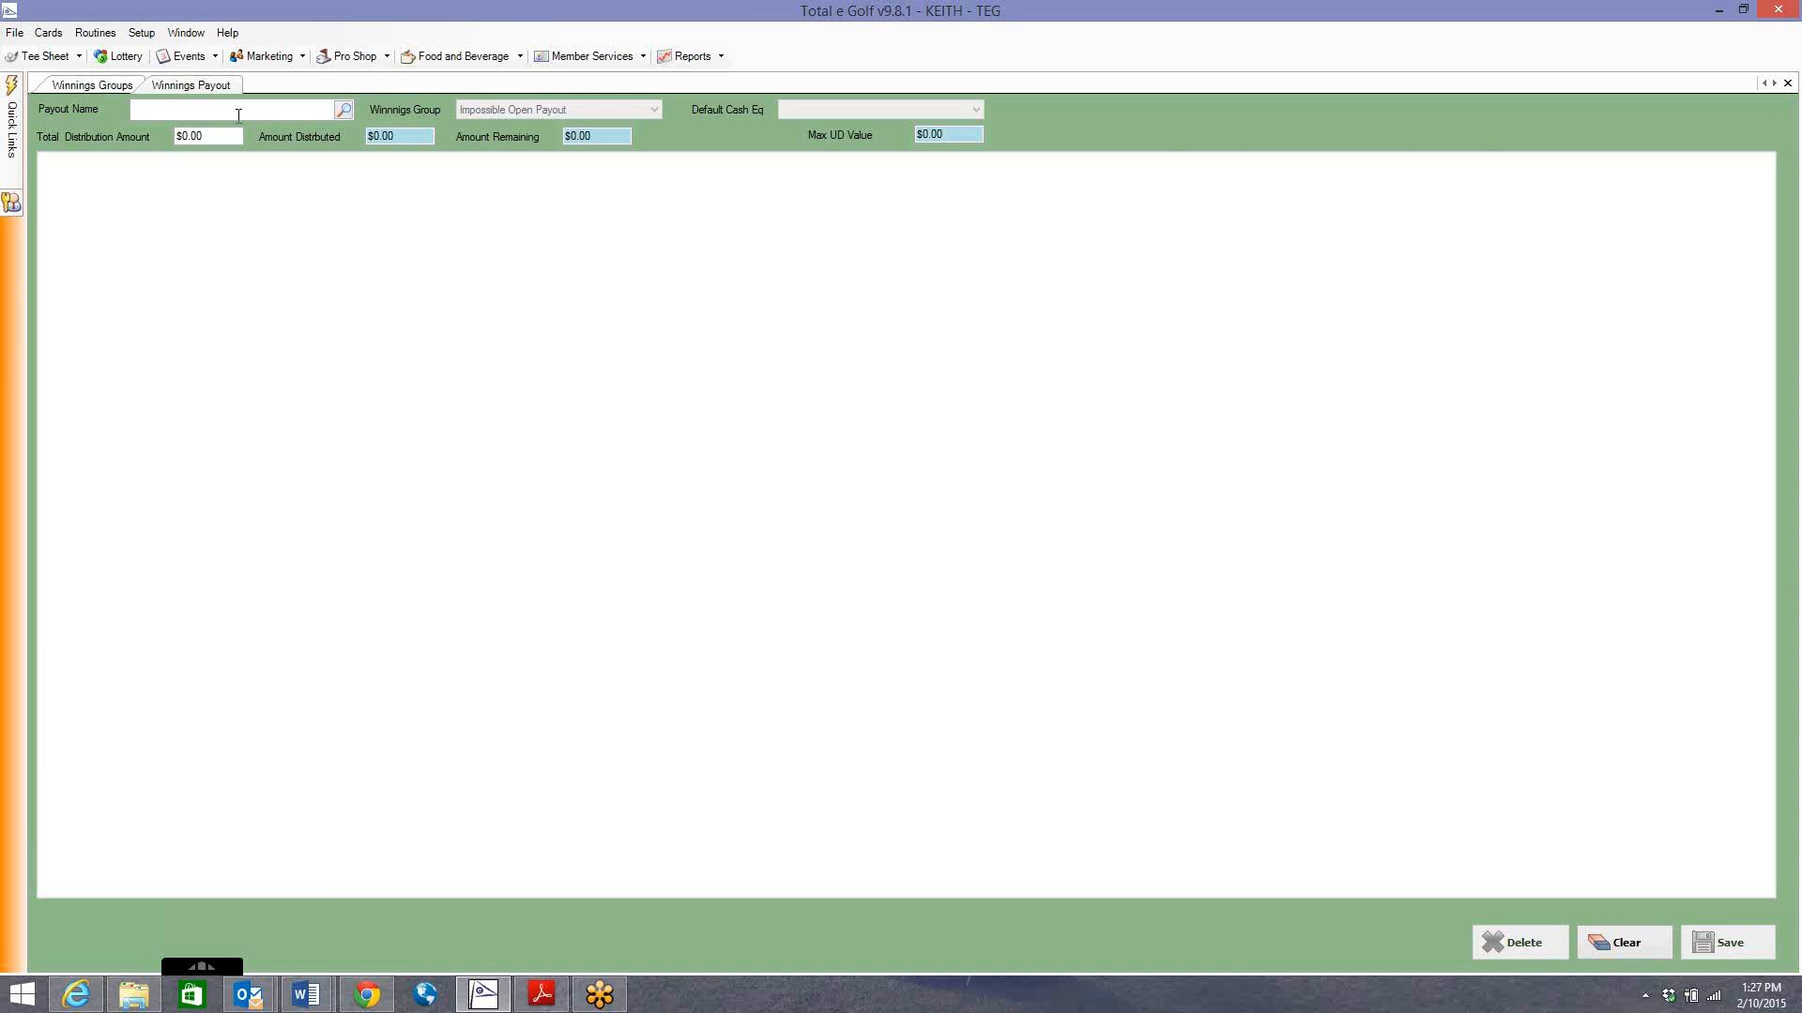
Check the Payout Name lookup for existing payouts and close the empty list.
click(342, 114)
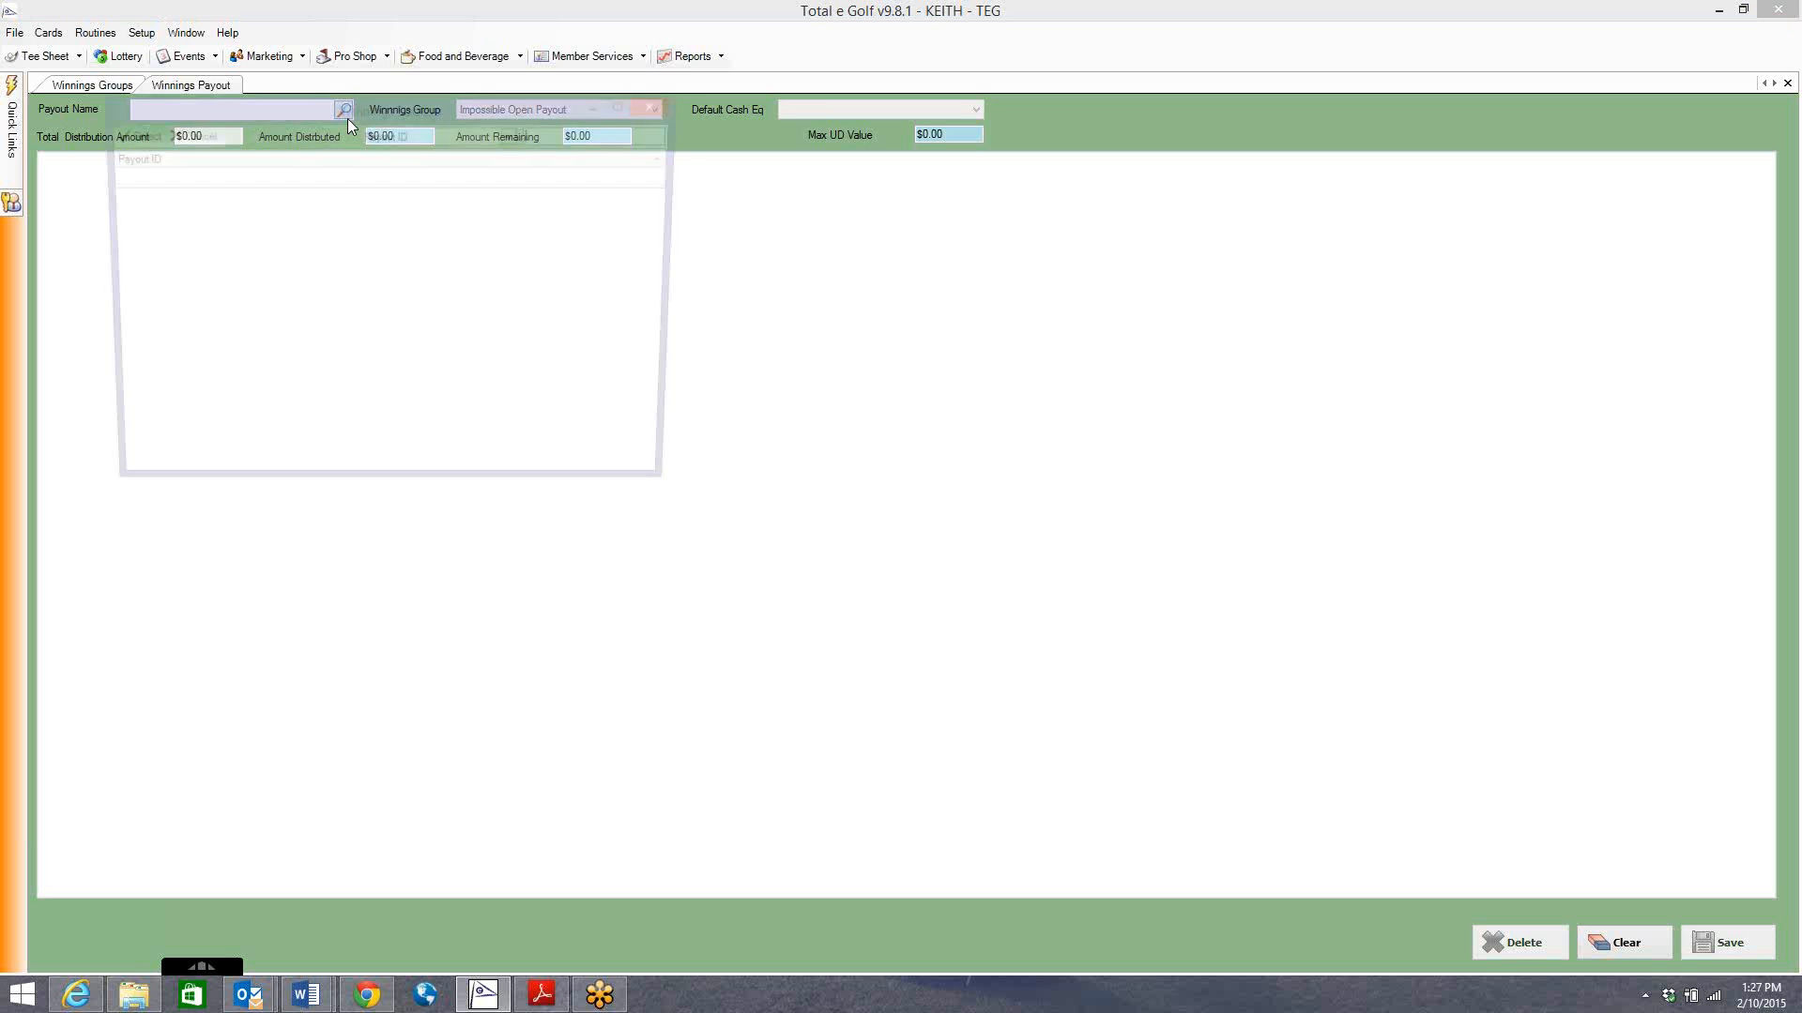
drag(369, 111, 432, 228)
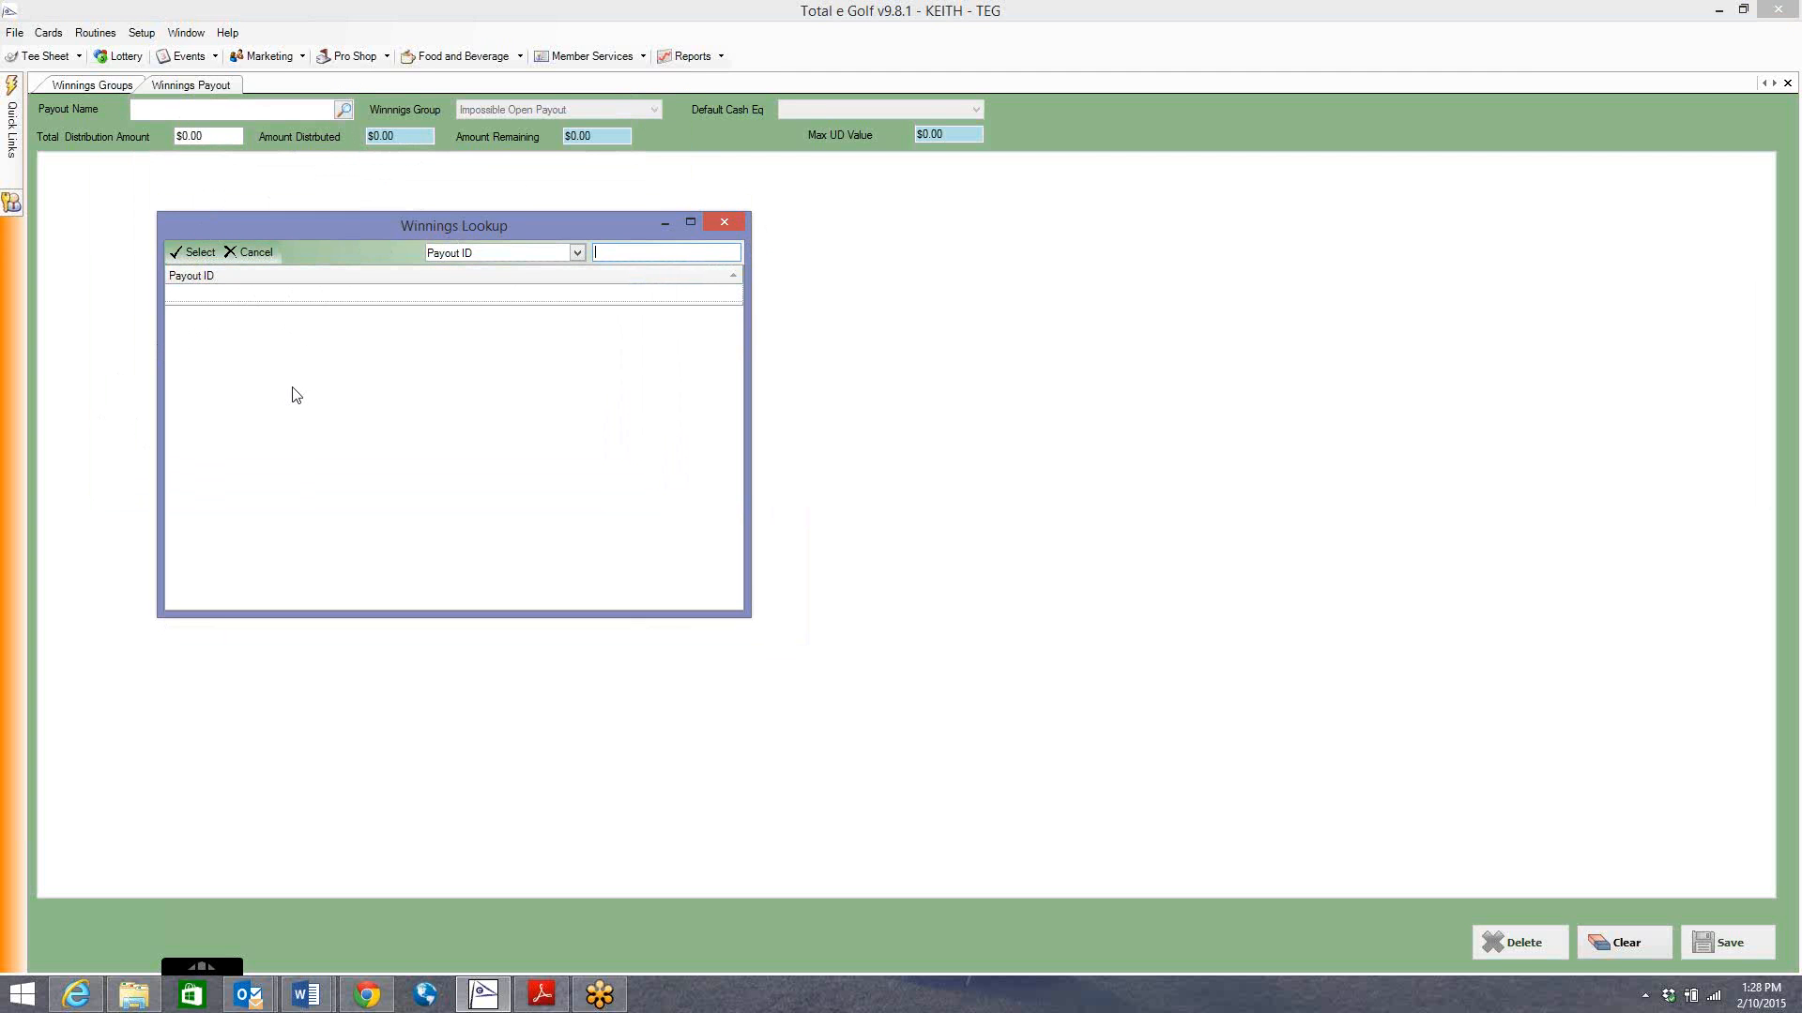
click(725, 223)
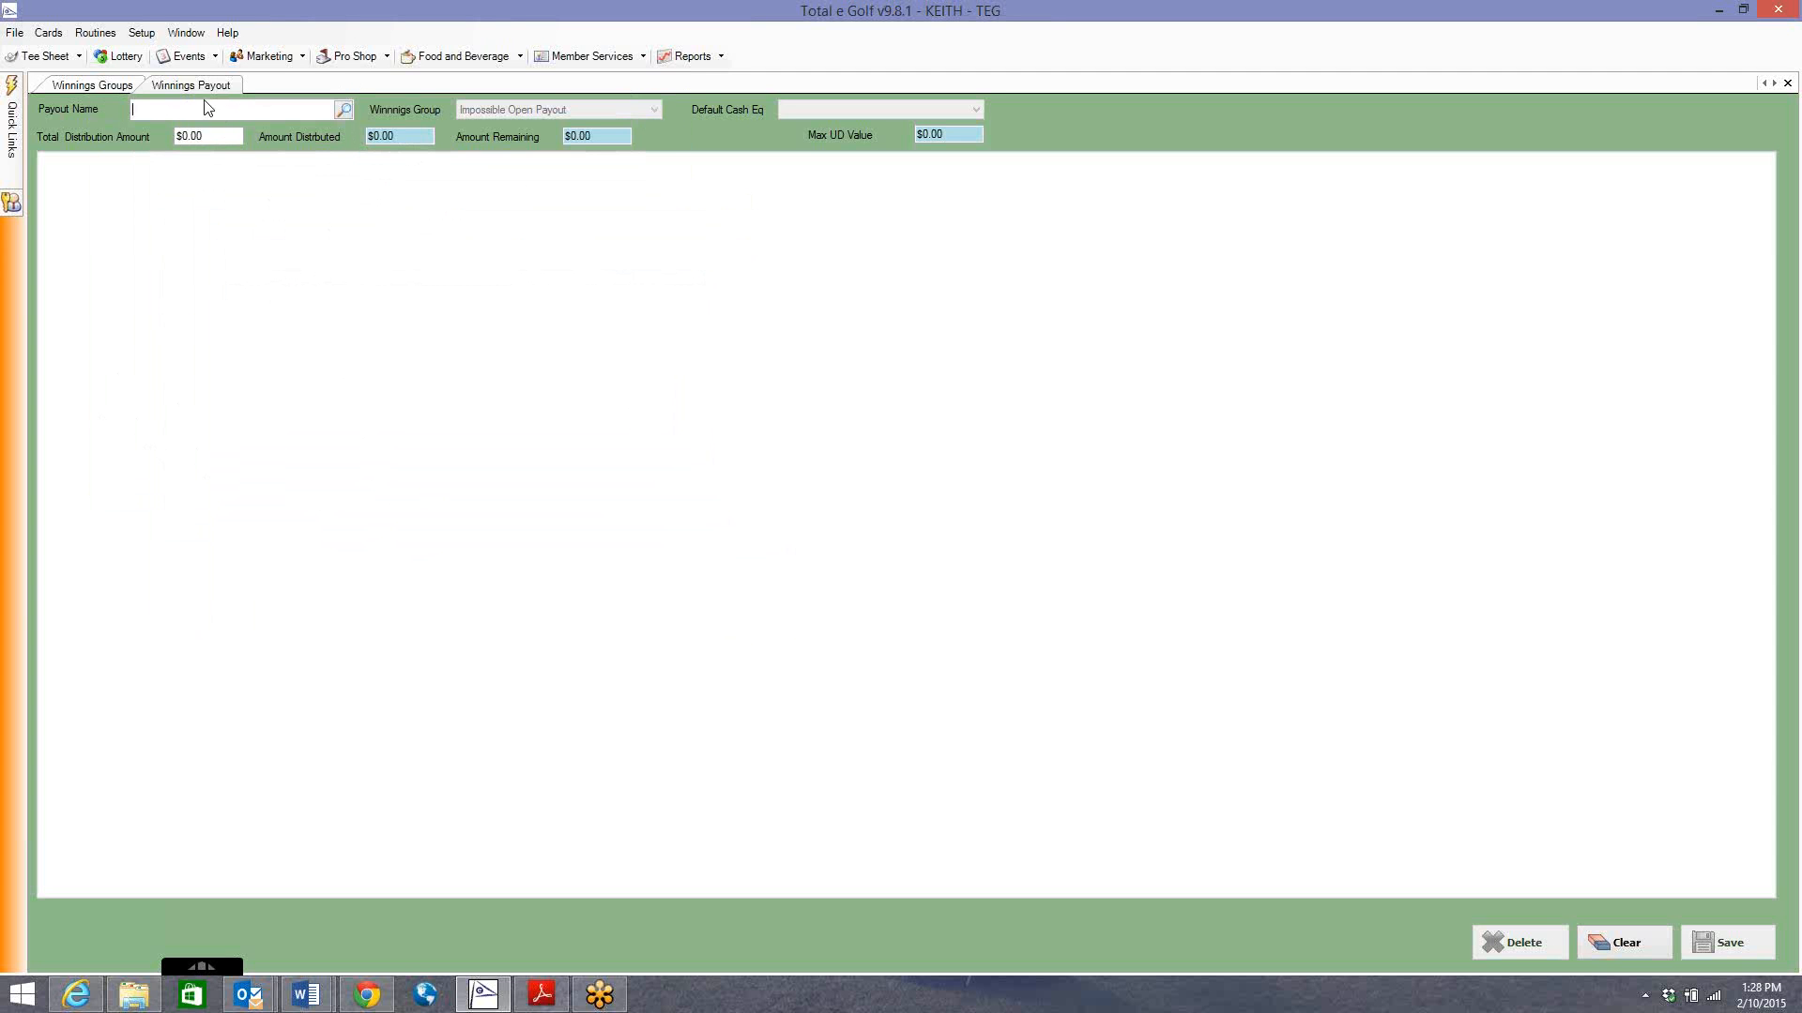
Name the payout 'IMPOSSIBLE OPEN' and assign winnings group Impossible Open Payout.
text(IMPOSSIBLE OPEN)
key(Return)
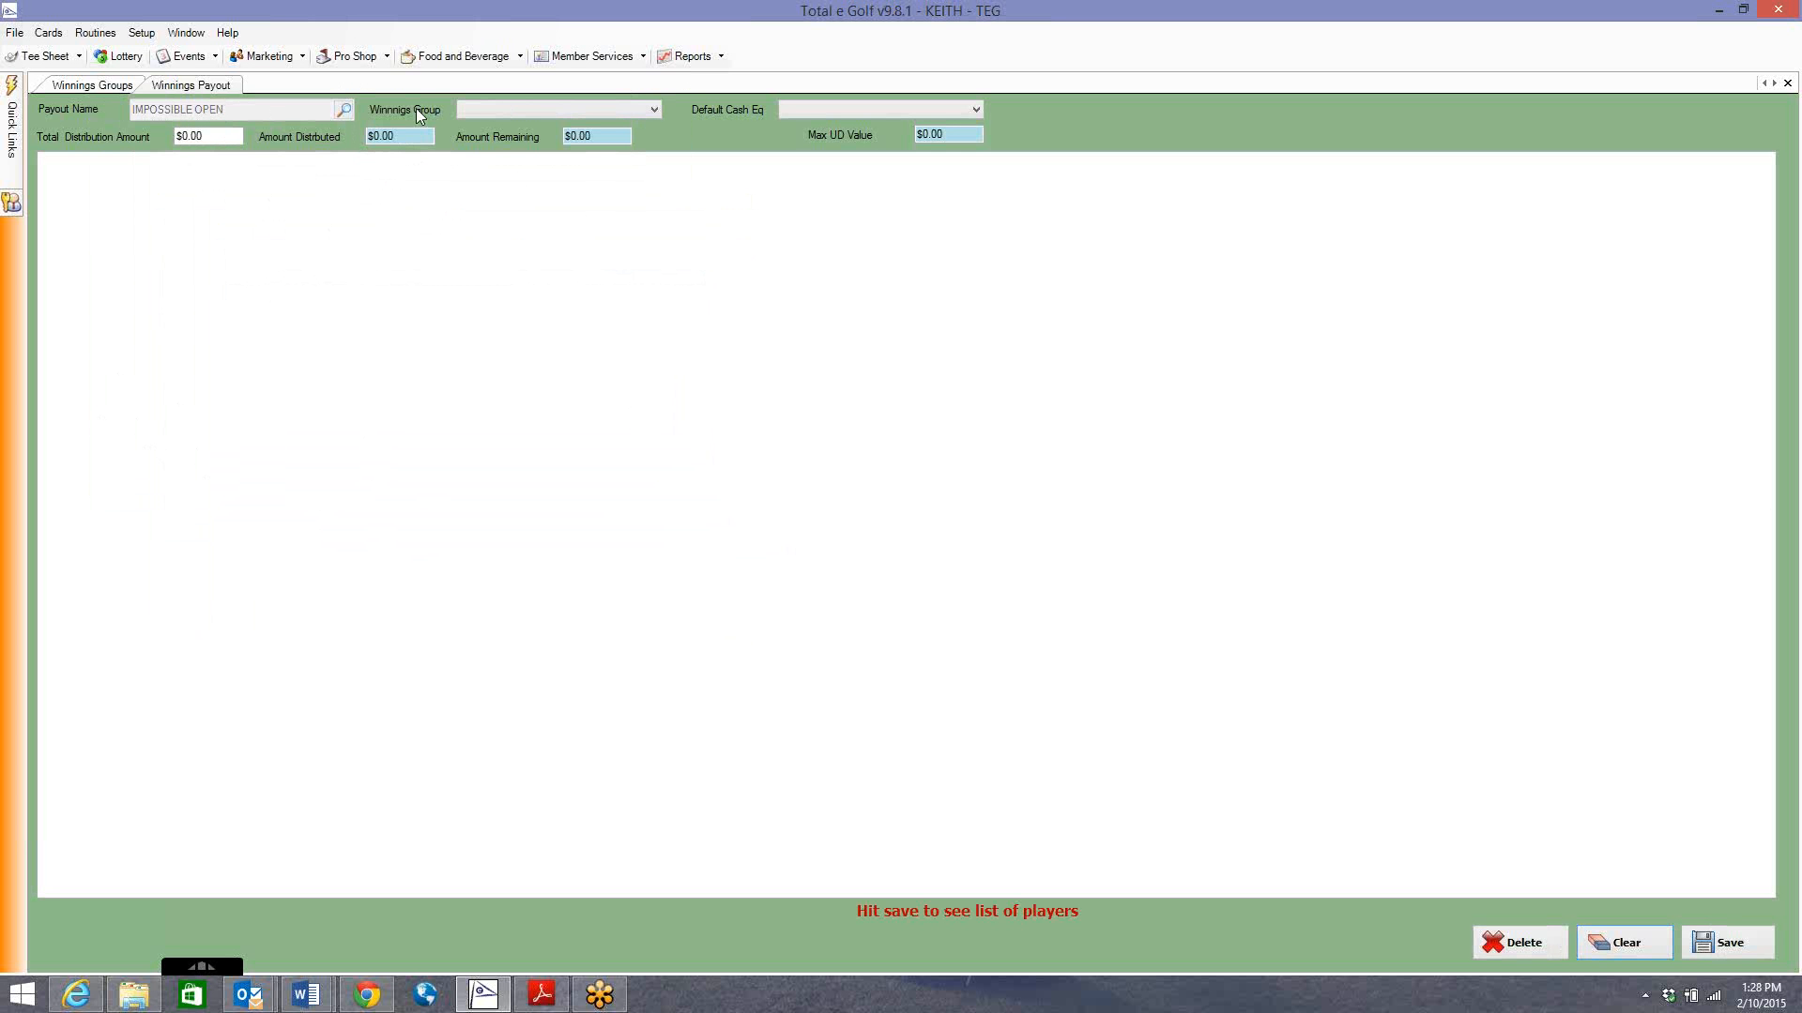
click(488, 110)
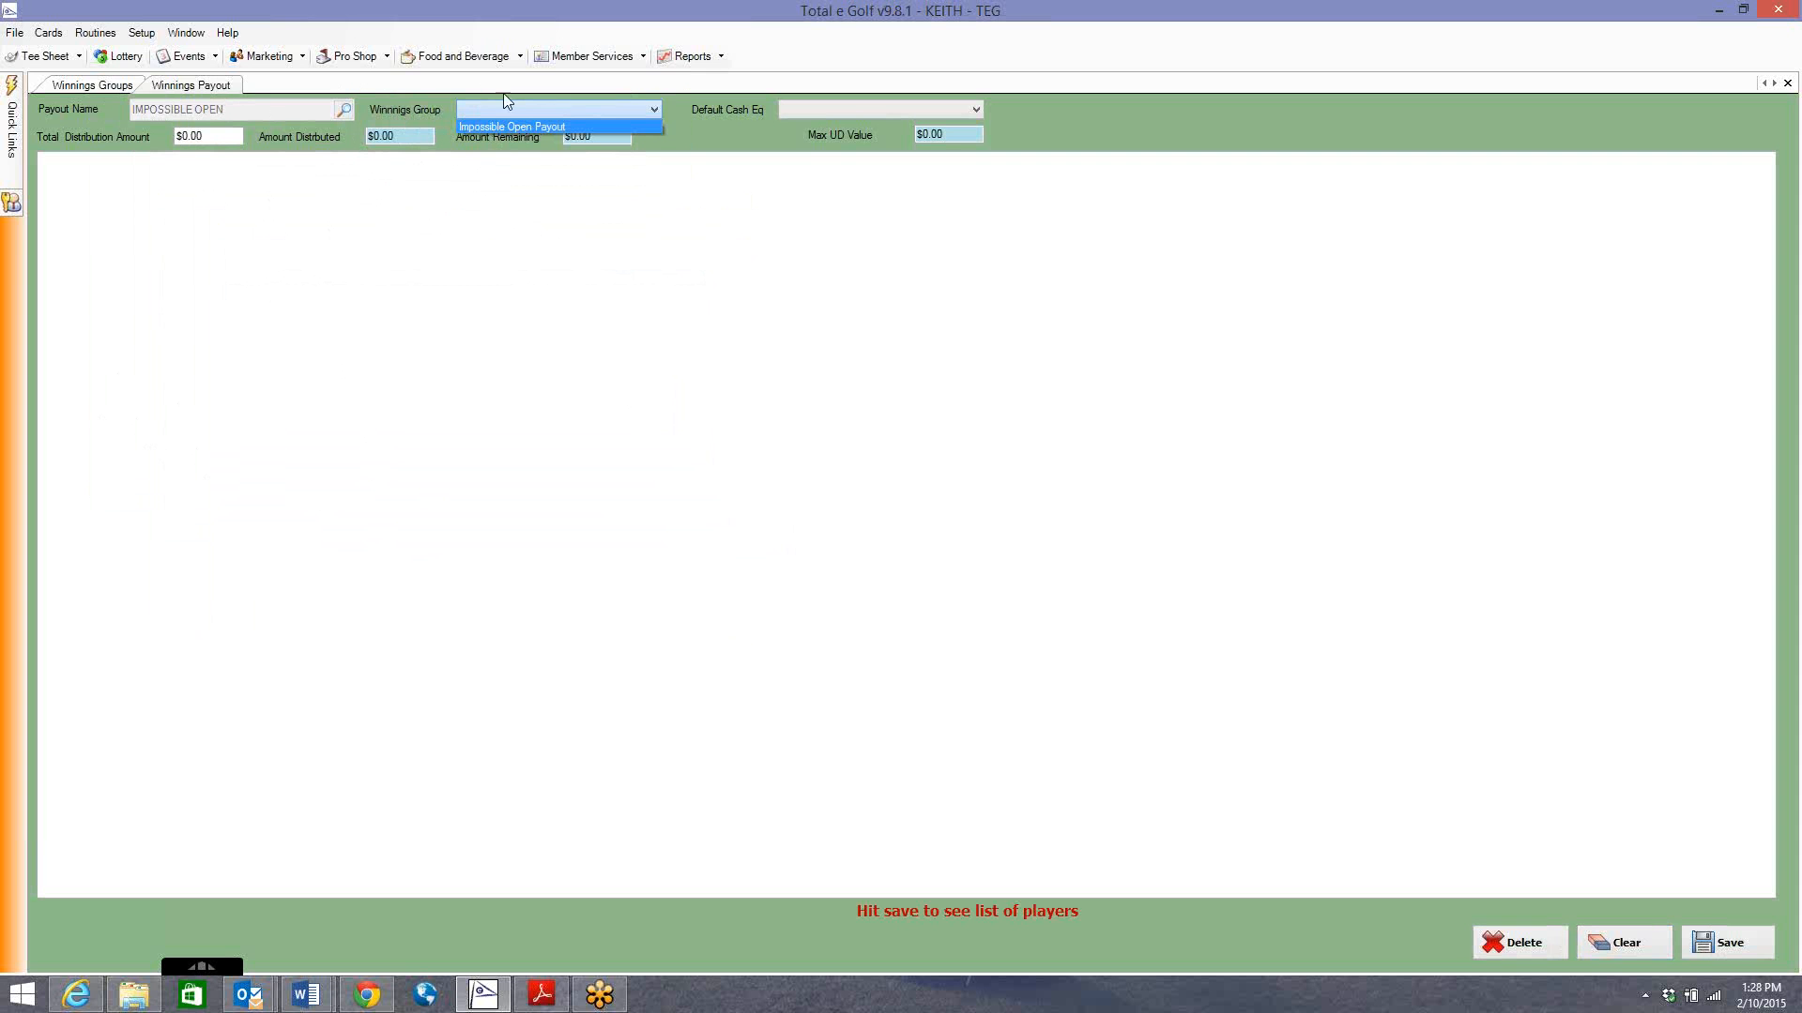
click(499, 128)
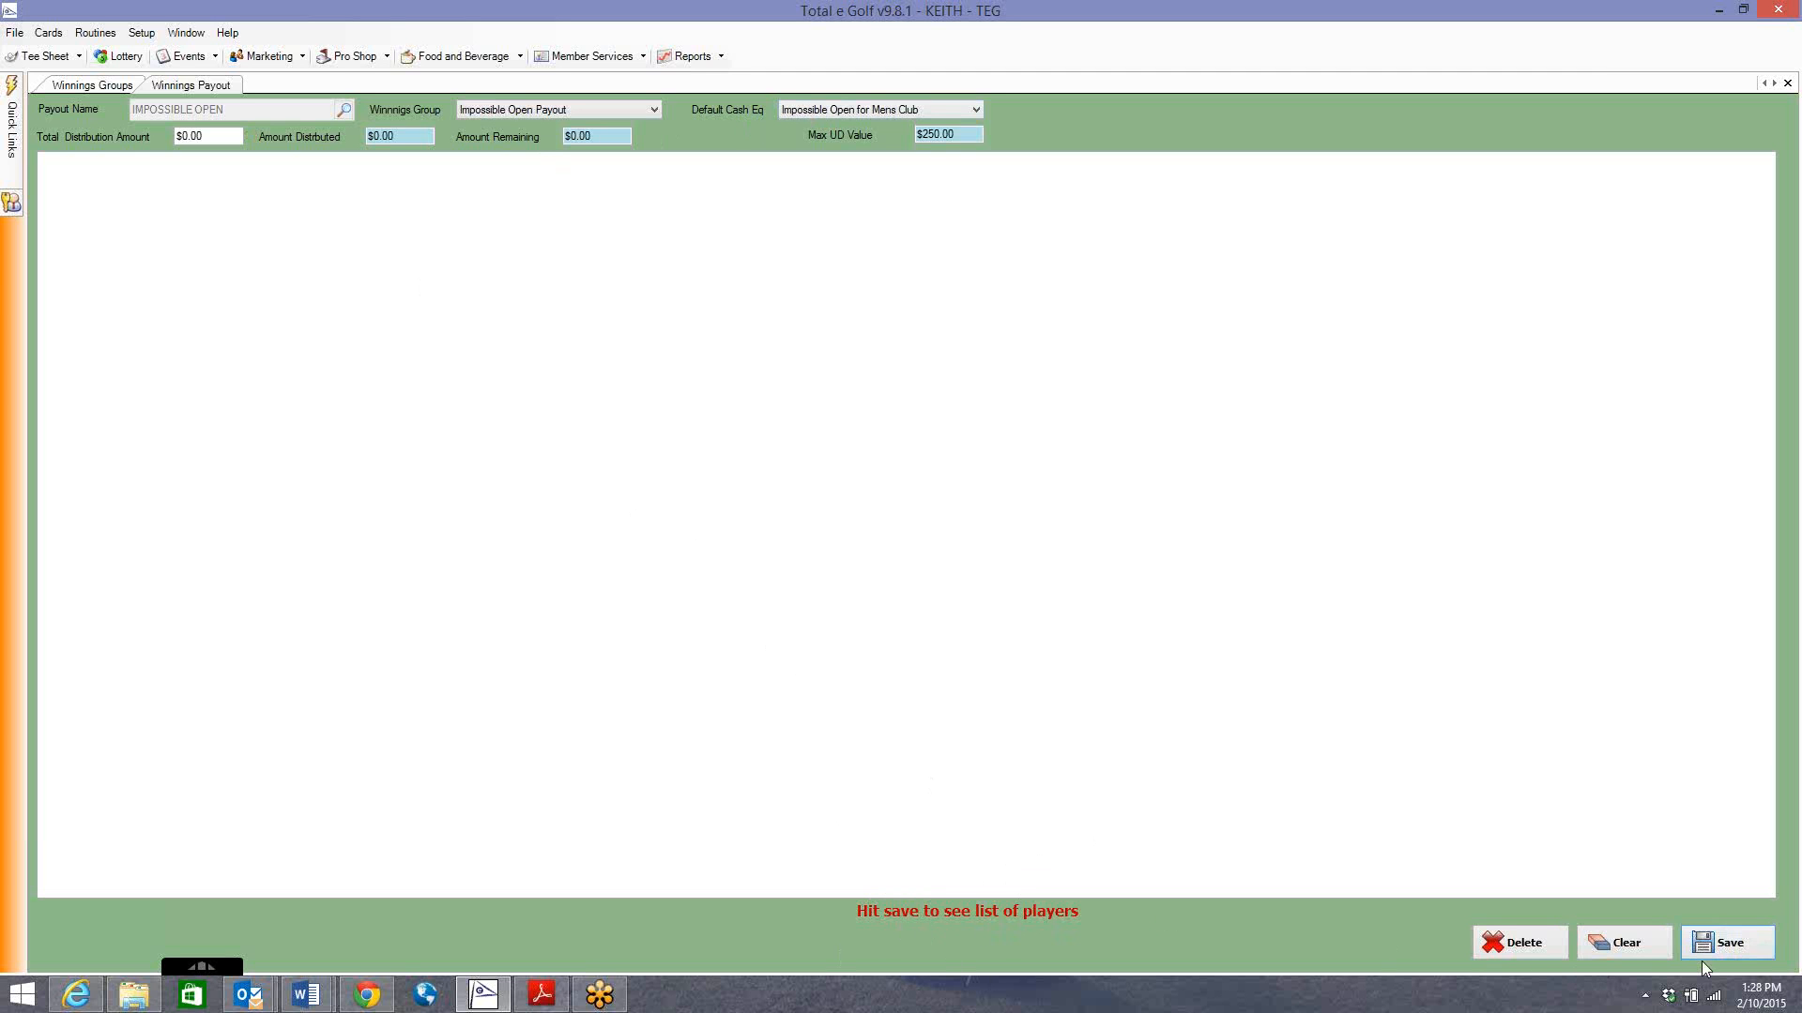
click(1727, 944)
Set Total Distribution Amount to 400 and save to load the player list.
click(197, 136)
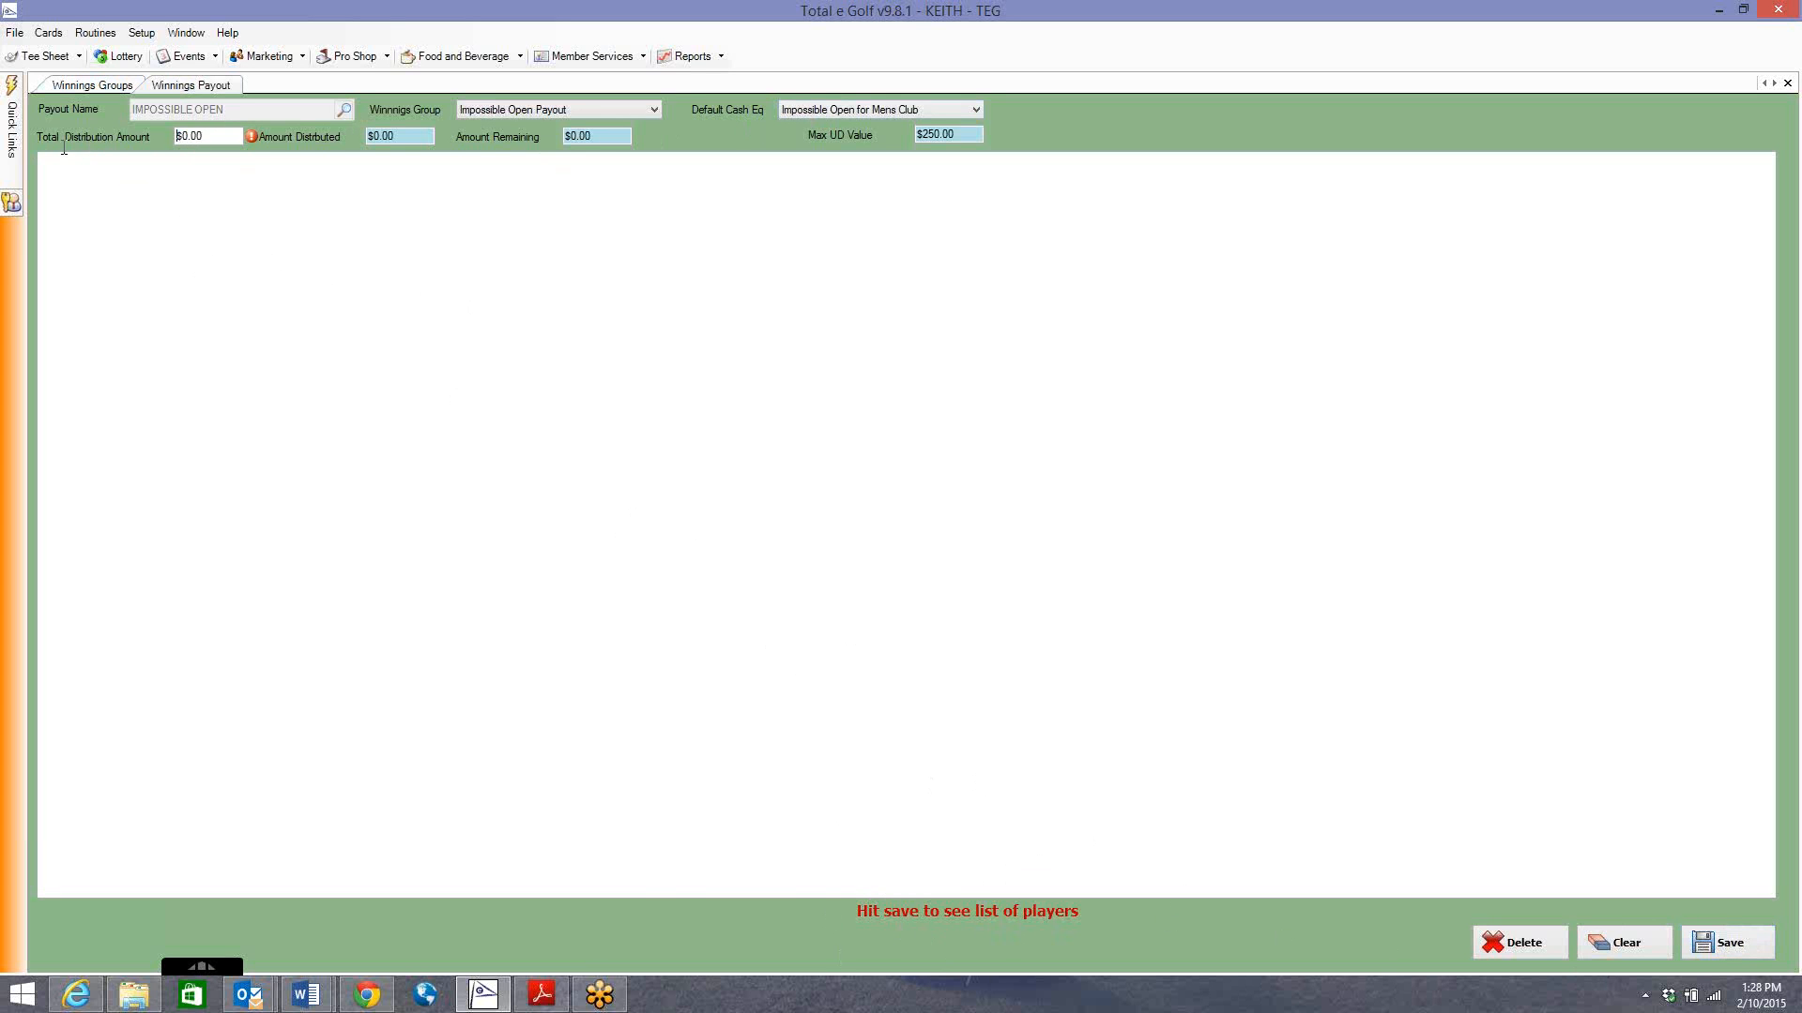
double_click(192, 137)
text(400)
click(1736, 948)
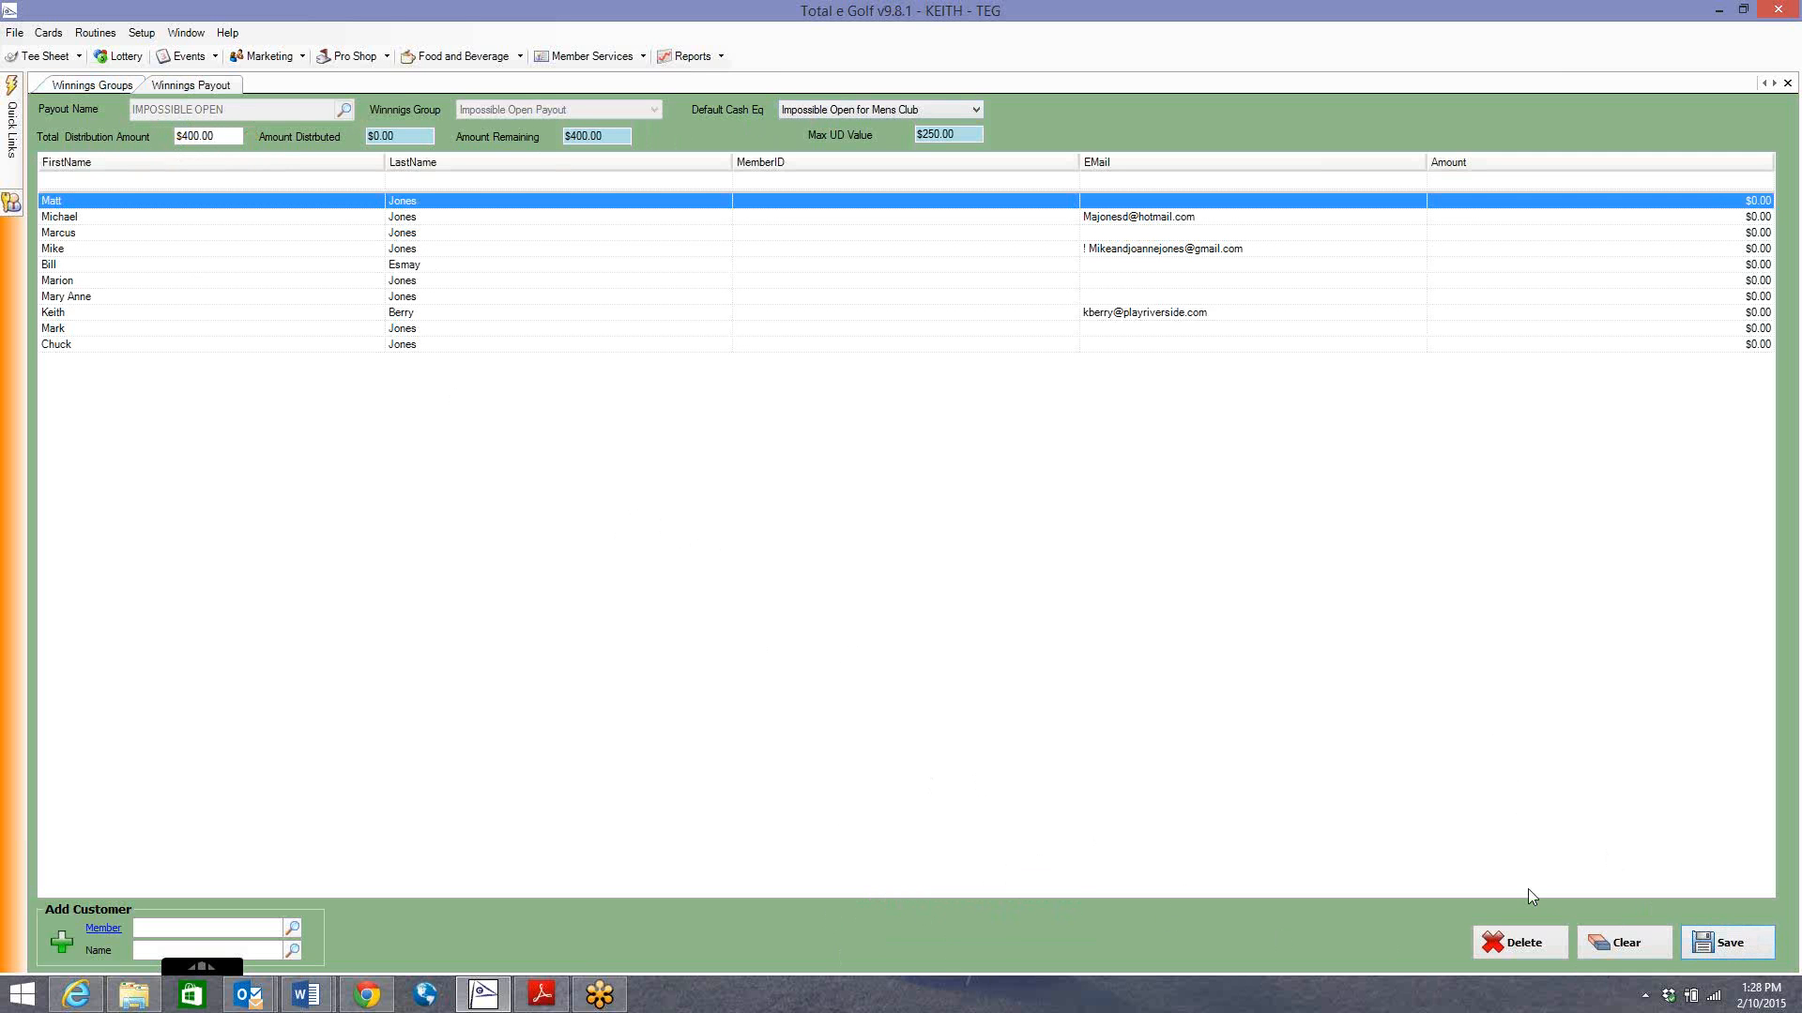
Enter 100, 80, 70, 50 and 40 in the Amount column for the top five players.
click(67, 85)
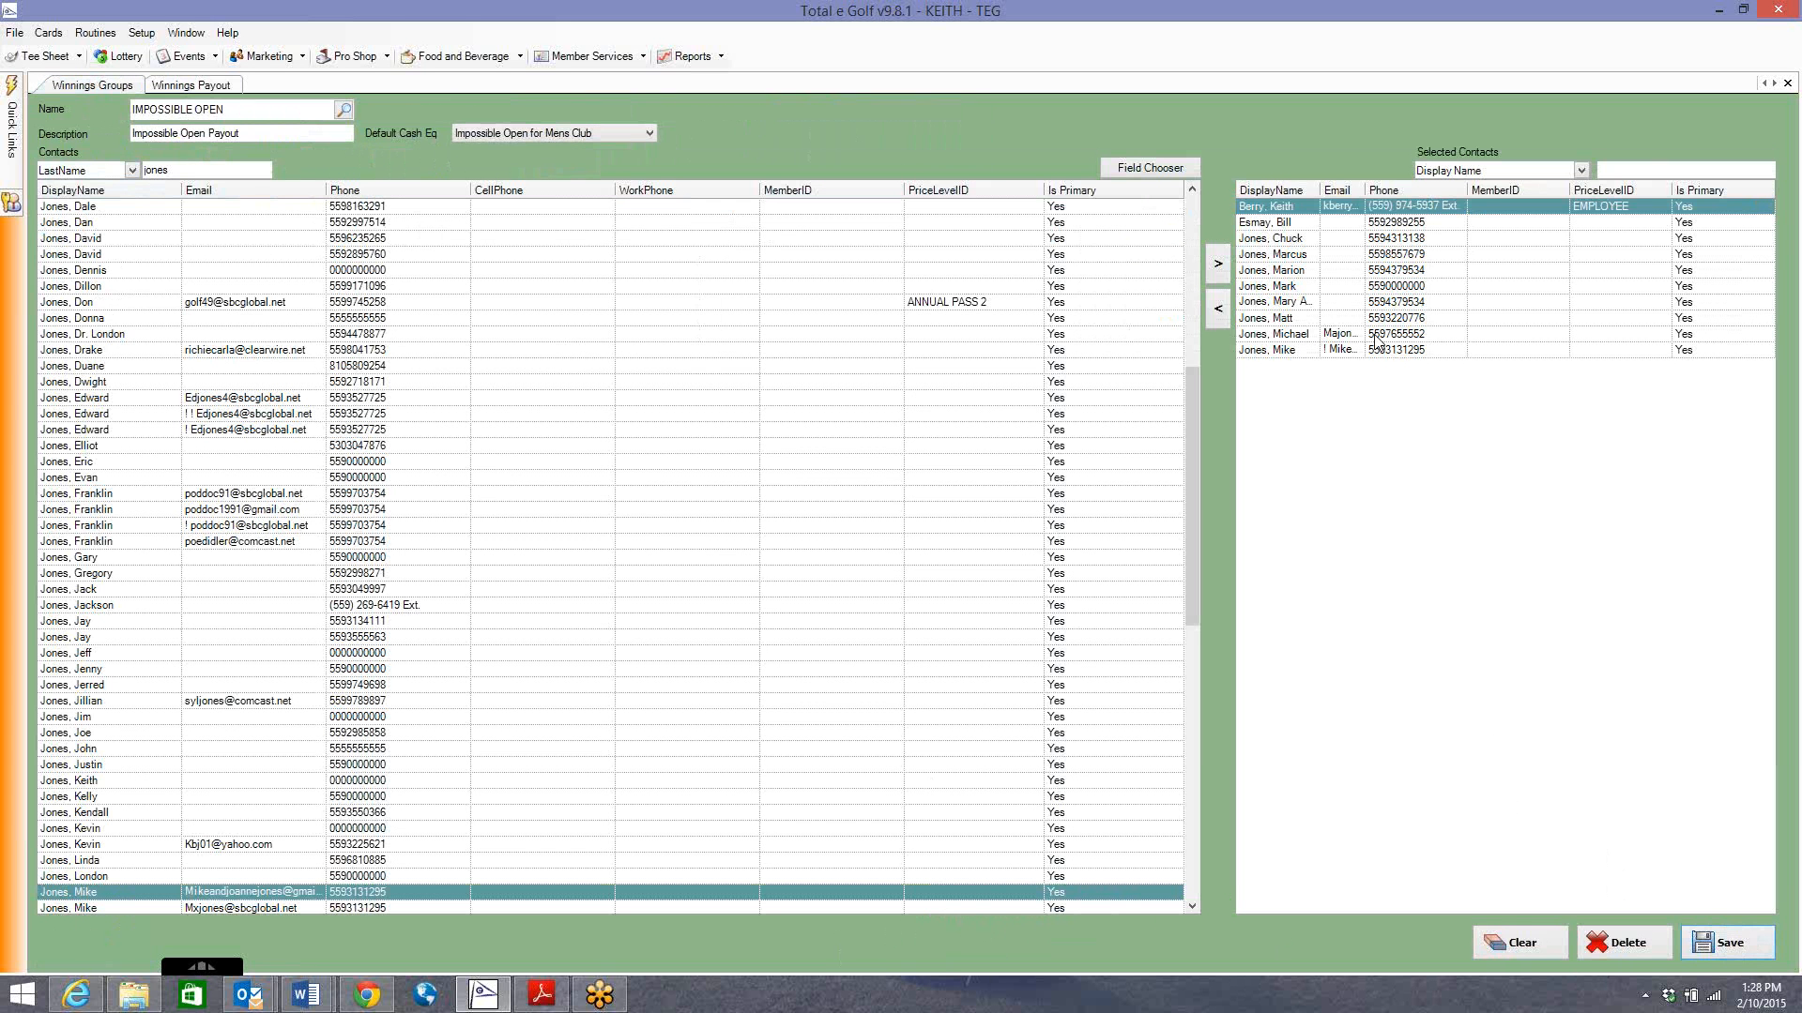
click(193, 86)
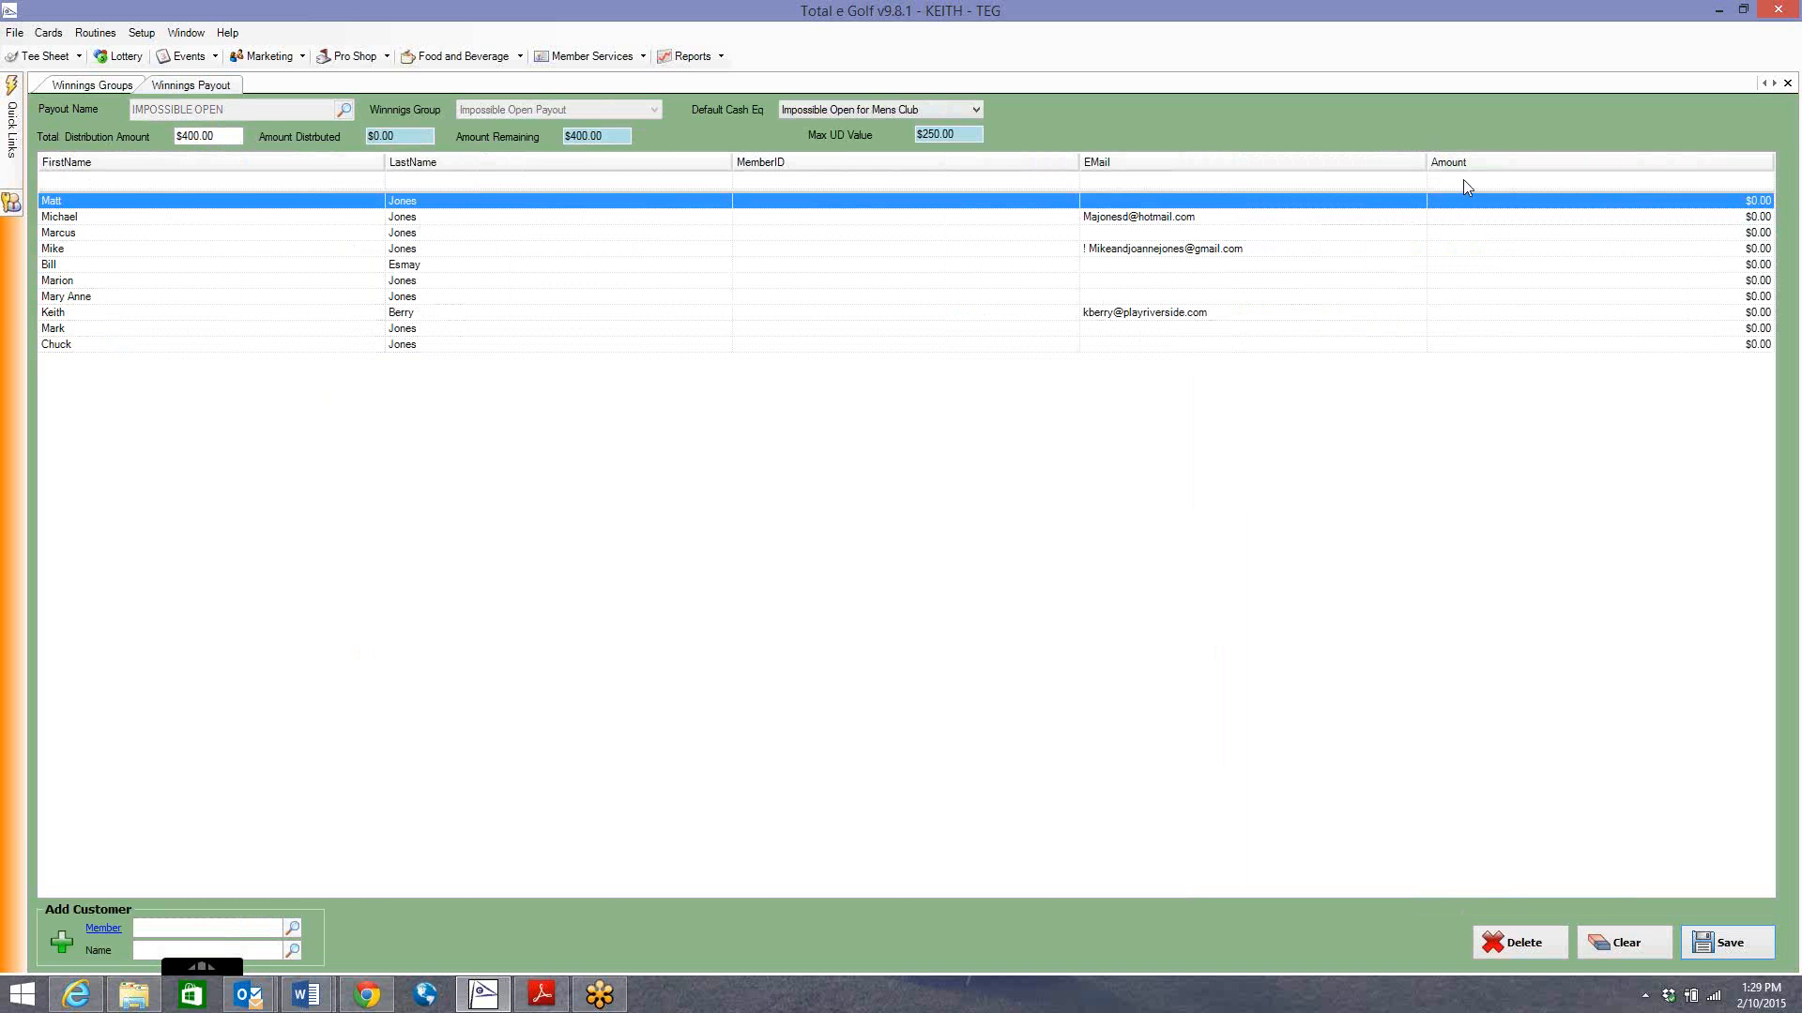
click(1564, 215)
key(Up)
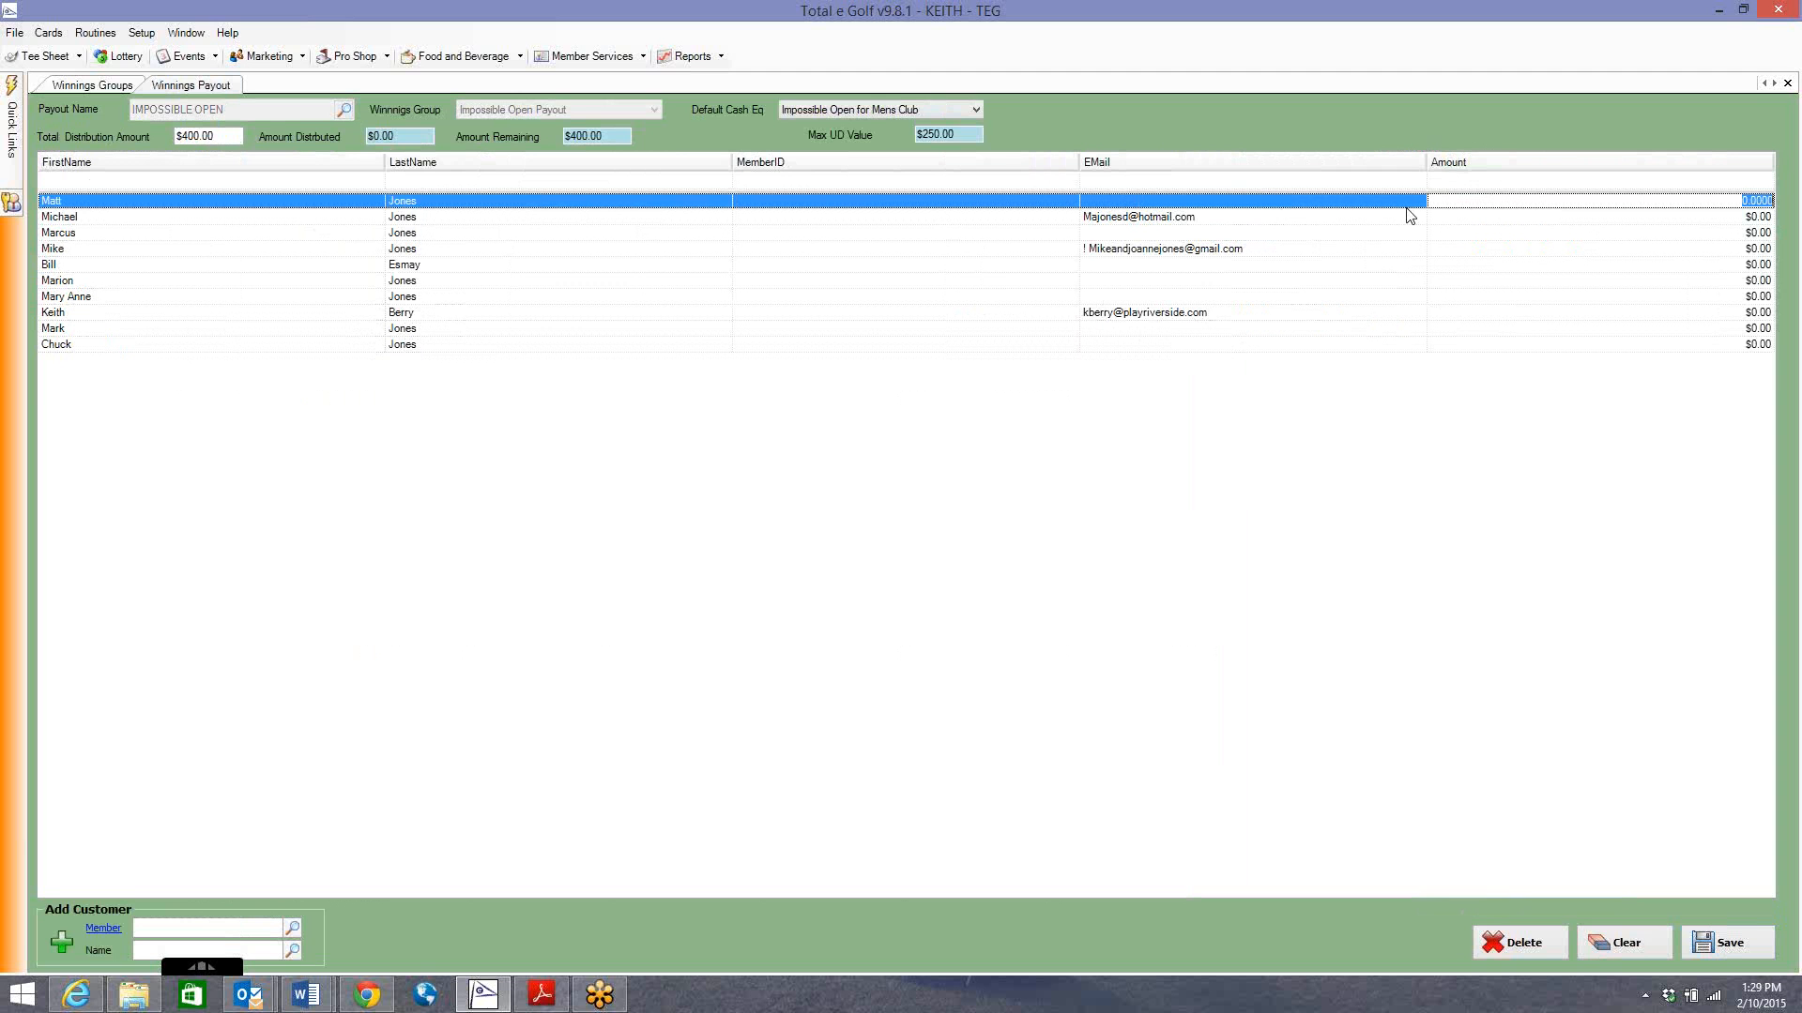
text(100)
key(Return)
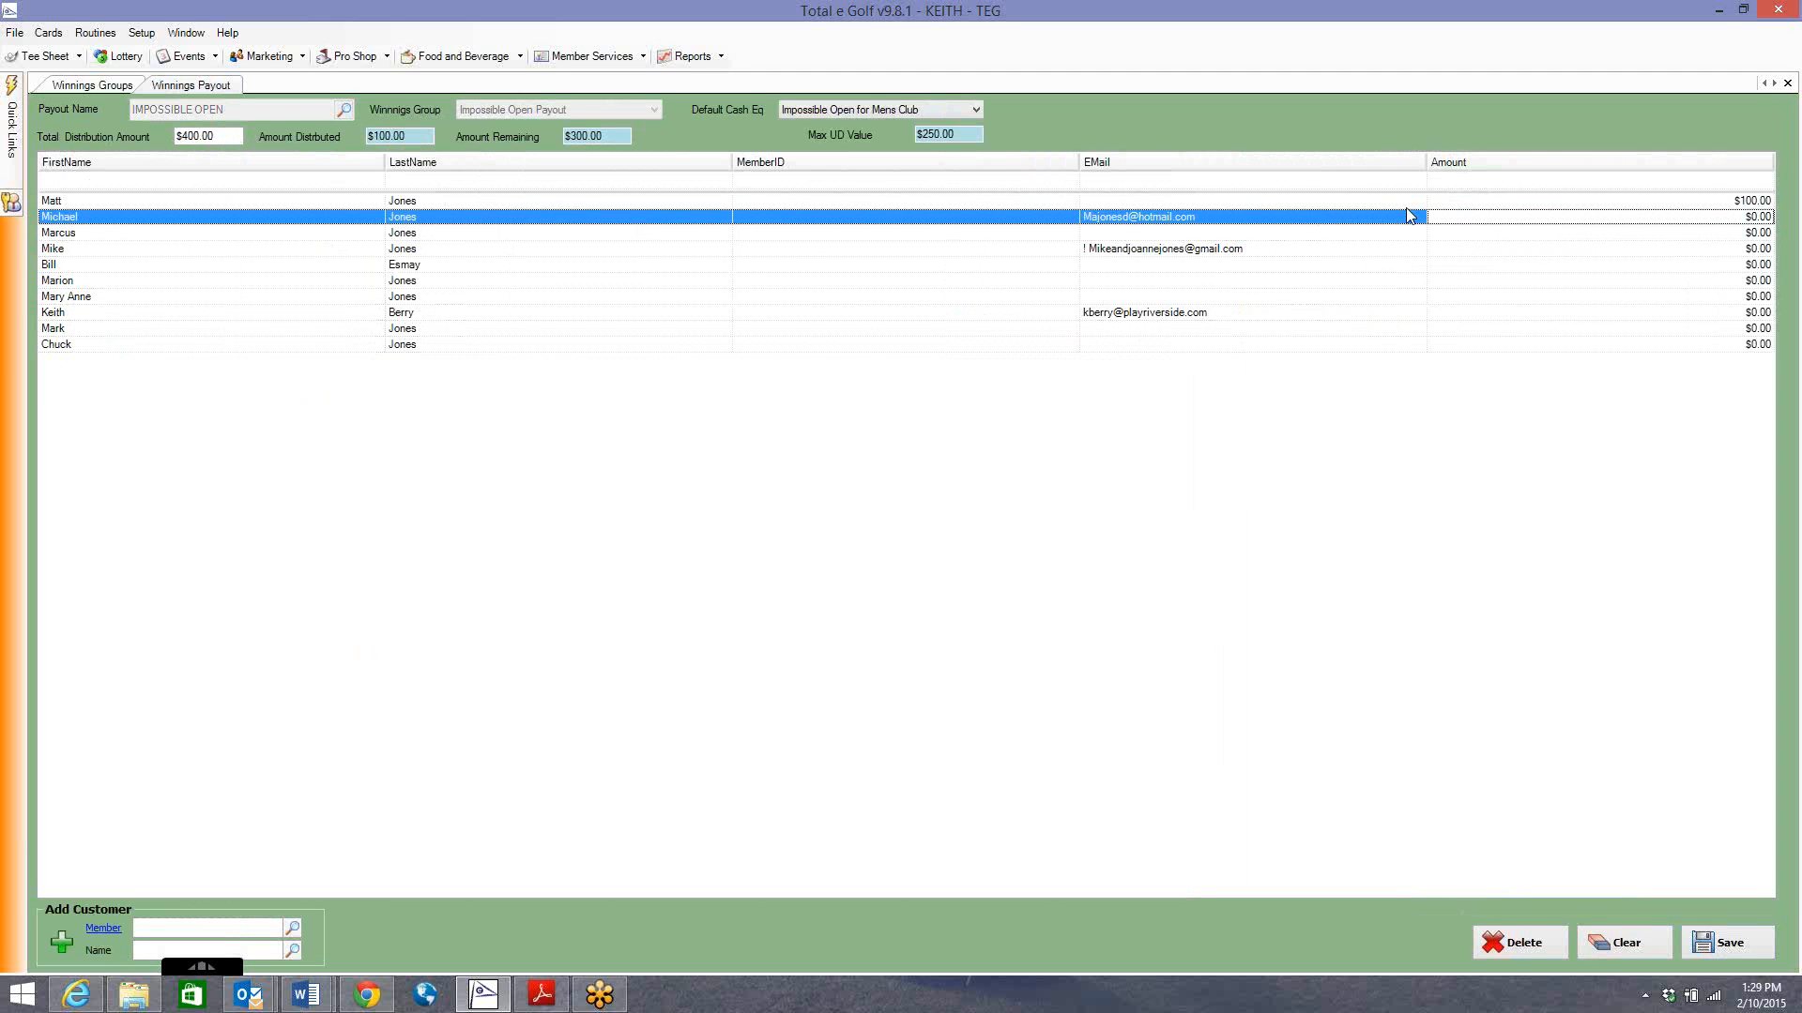
text(80)
key(Return)
text(70)
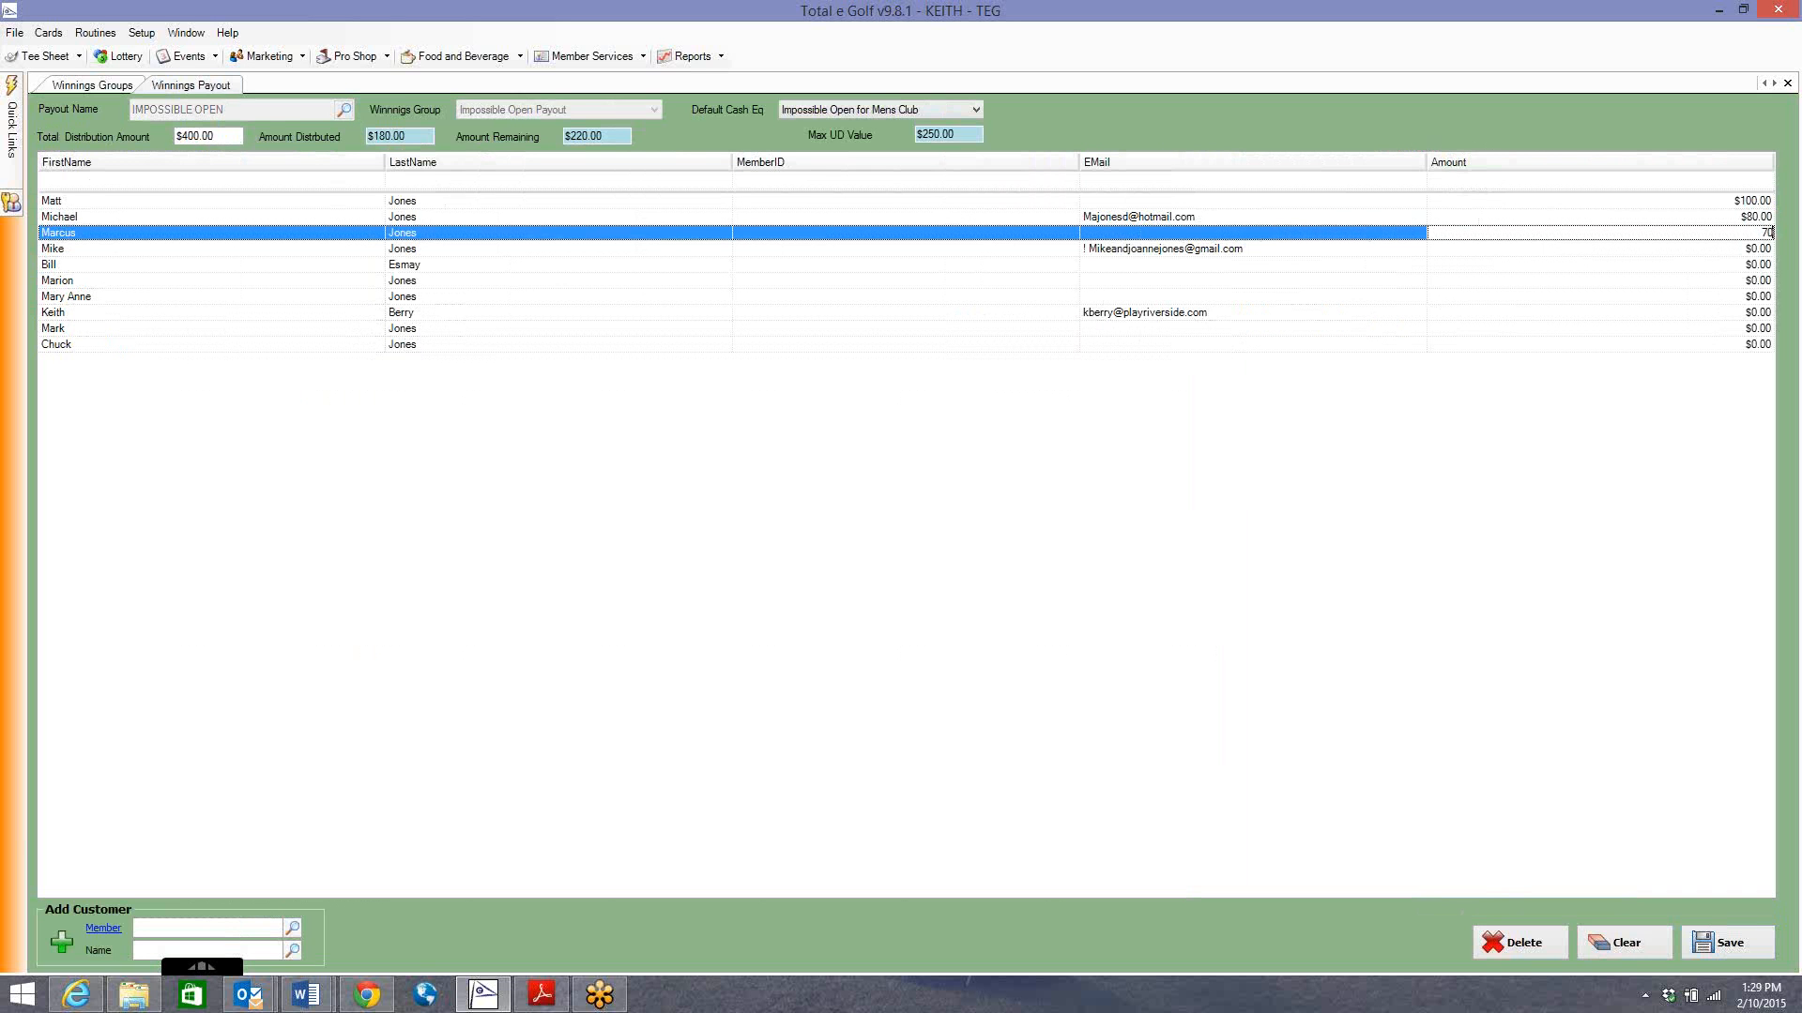
key(Return)
text(50)
key(Return)
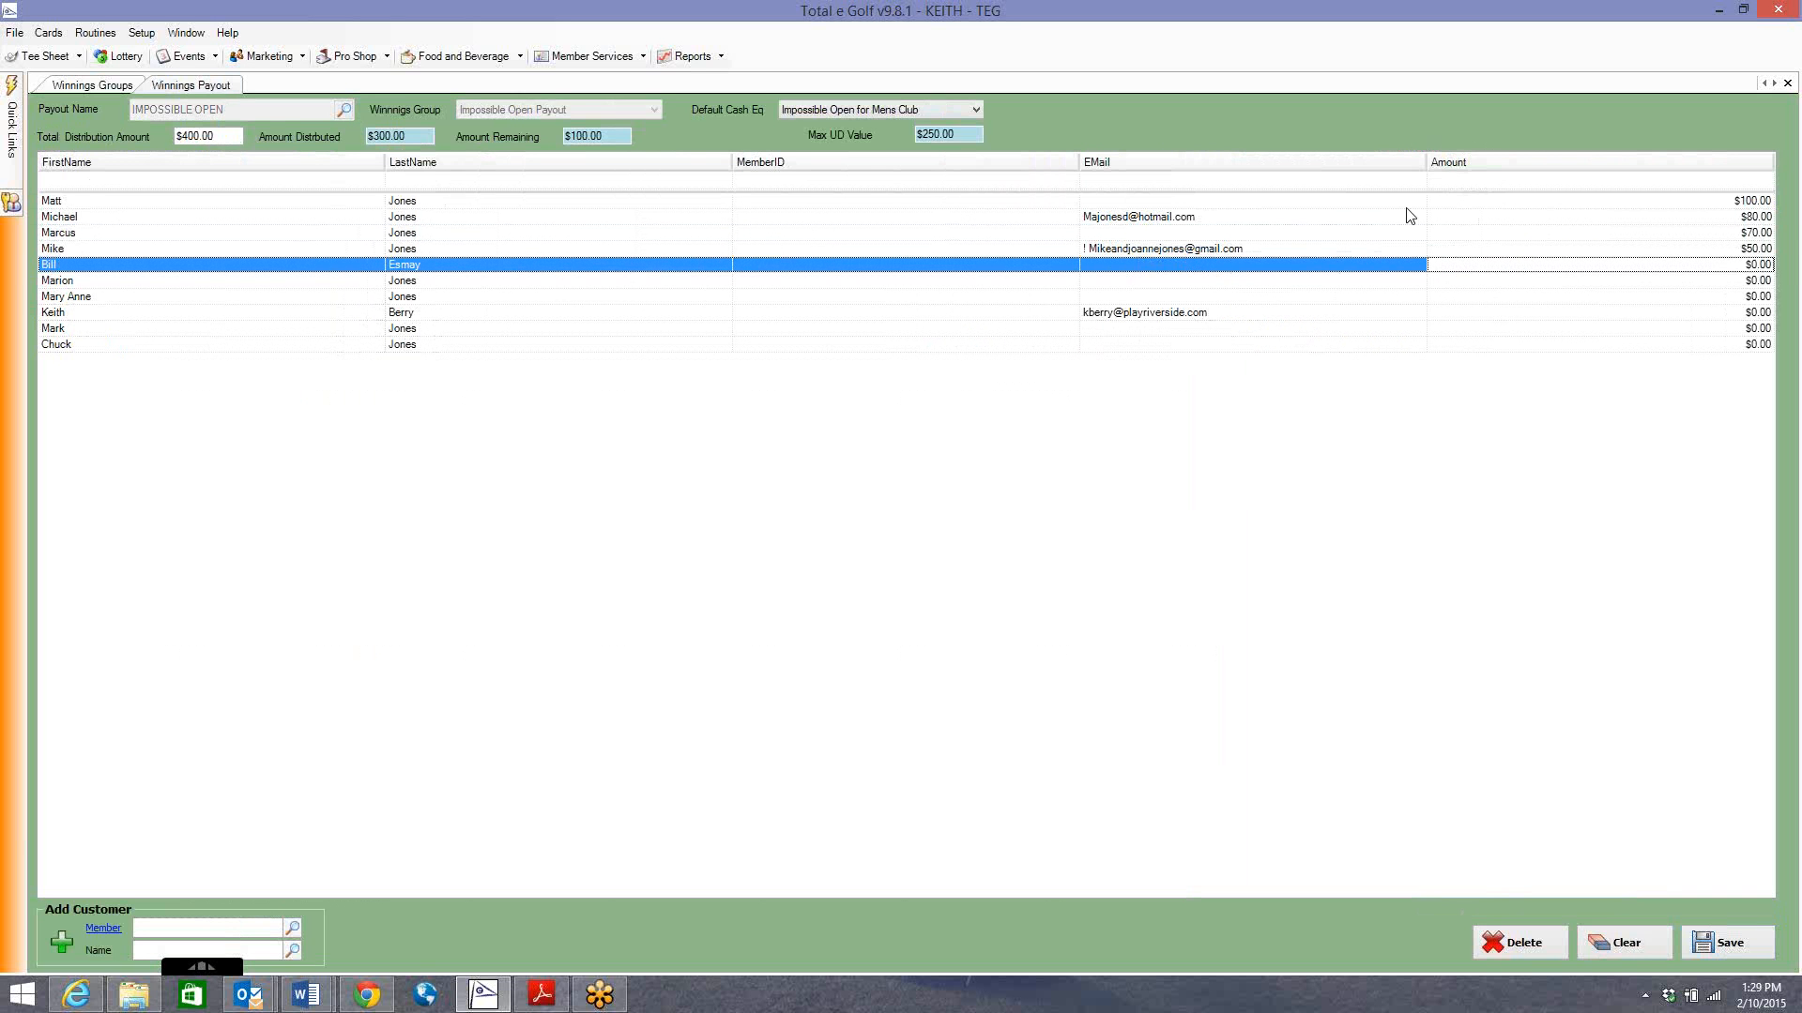
text(40)
key(Return)
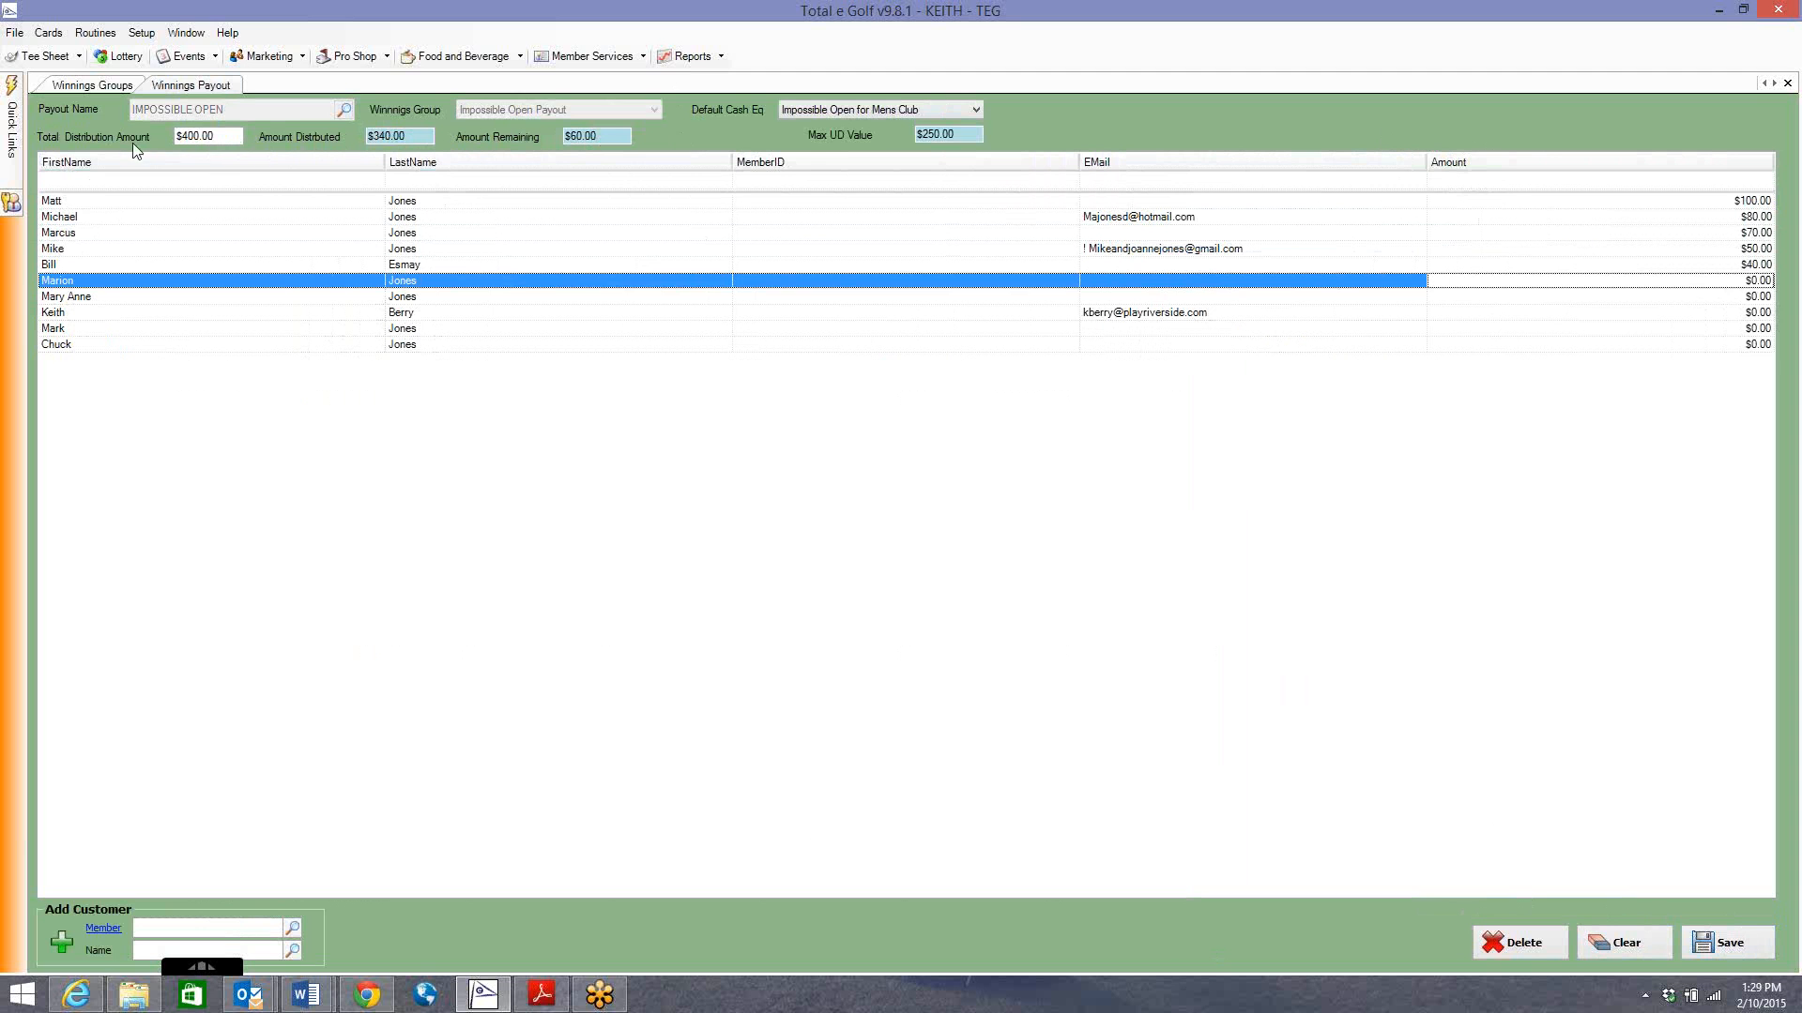
Re-enter $400.00 as the Total Distribution Amount.
click(194, 138)
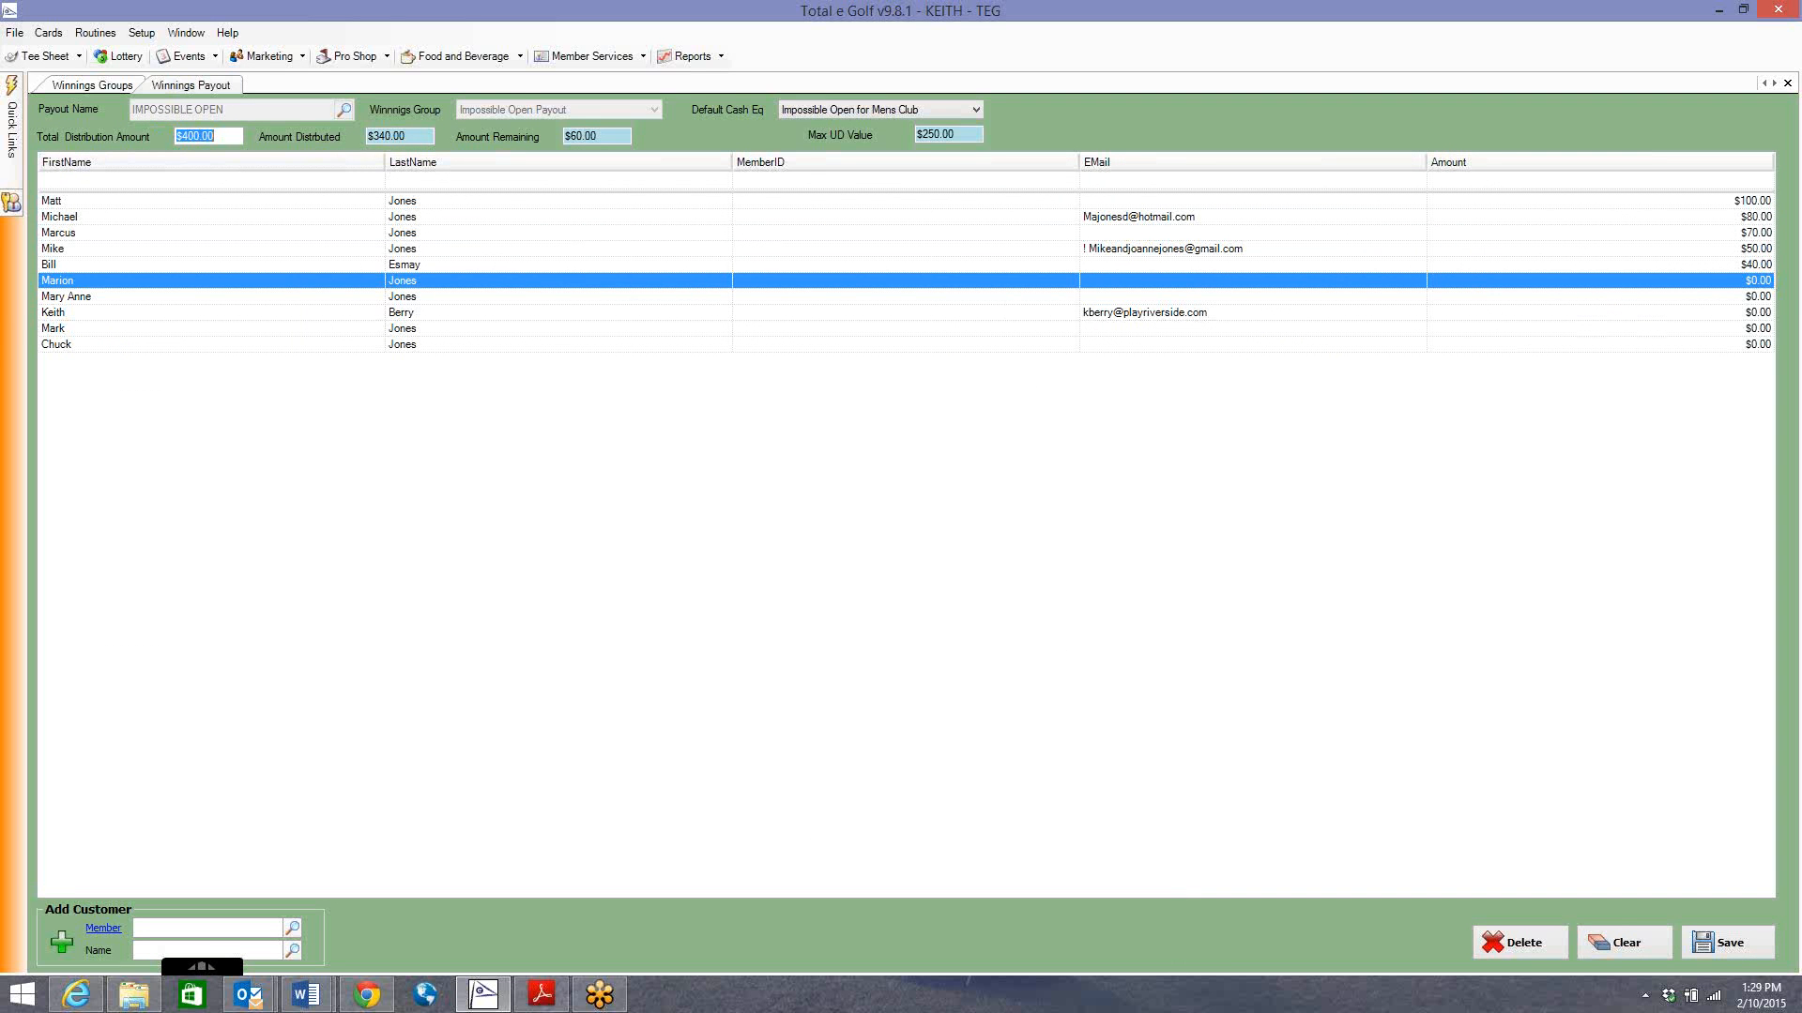
text(10)
key(BackSpace)
key(BackSpace)
text(400)
key(Tab)
Give the last five players $10, $10, $10, $10 and $20, then save the payout.
text(10)
key(Return)
text(10)
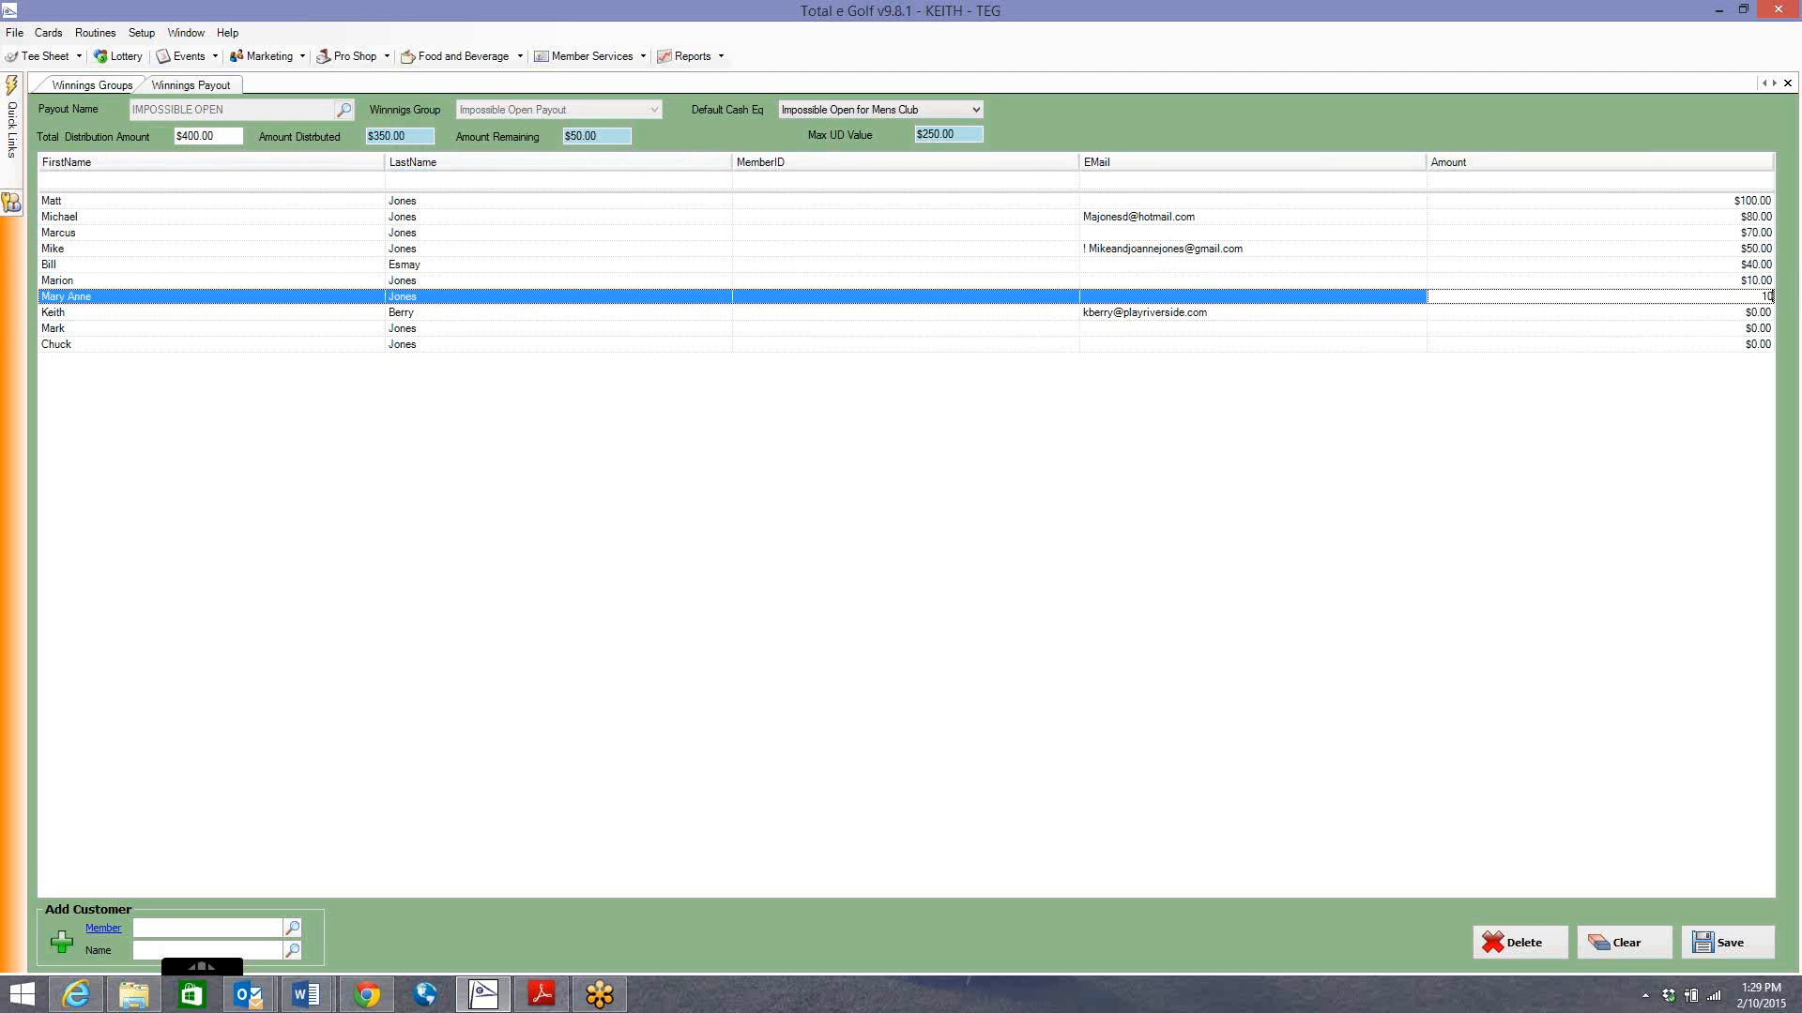
key(Return)
text(10)
key(Return)
text(10)
key(Return)
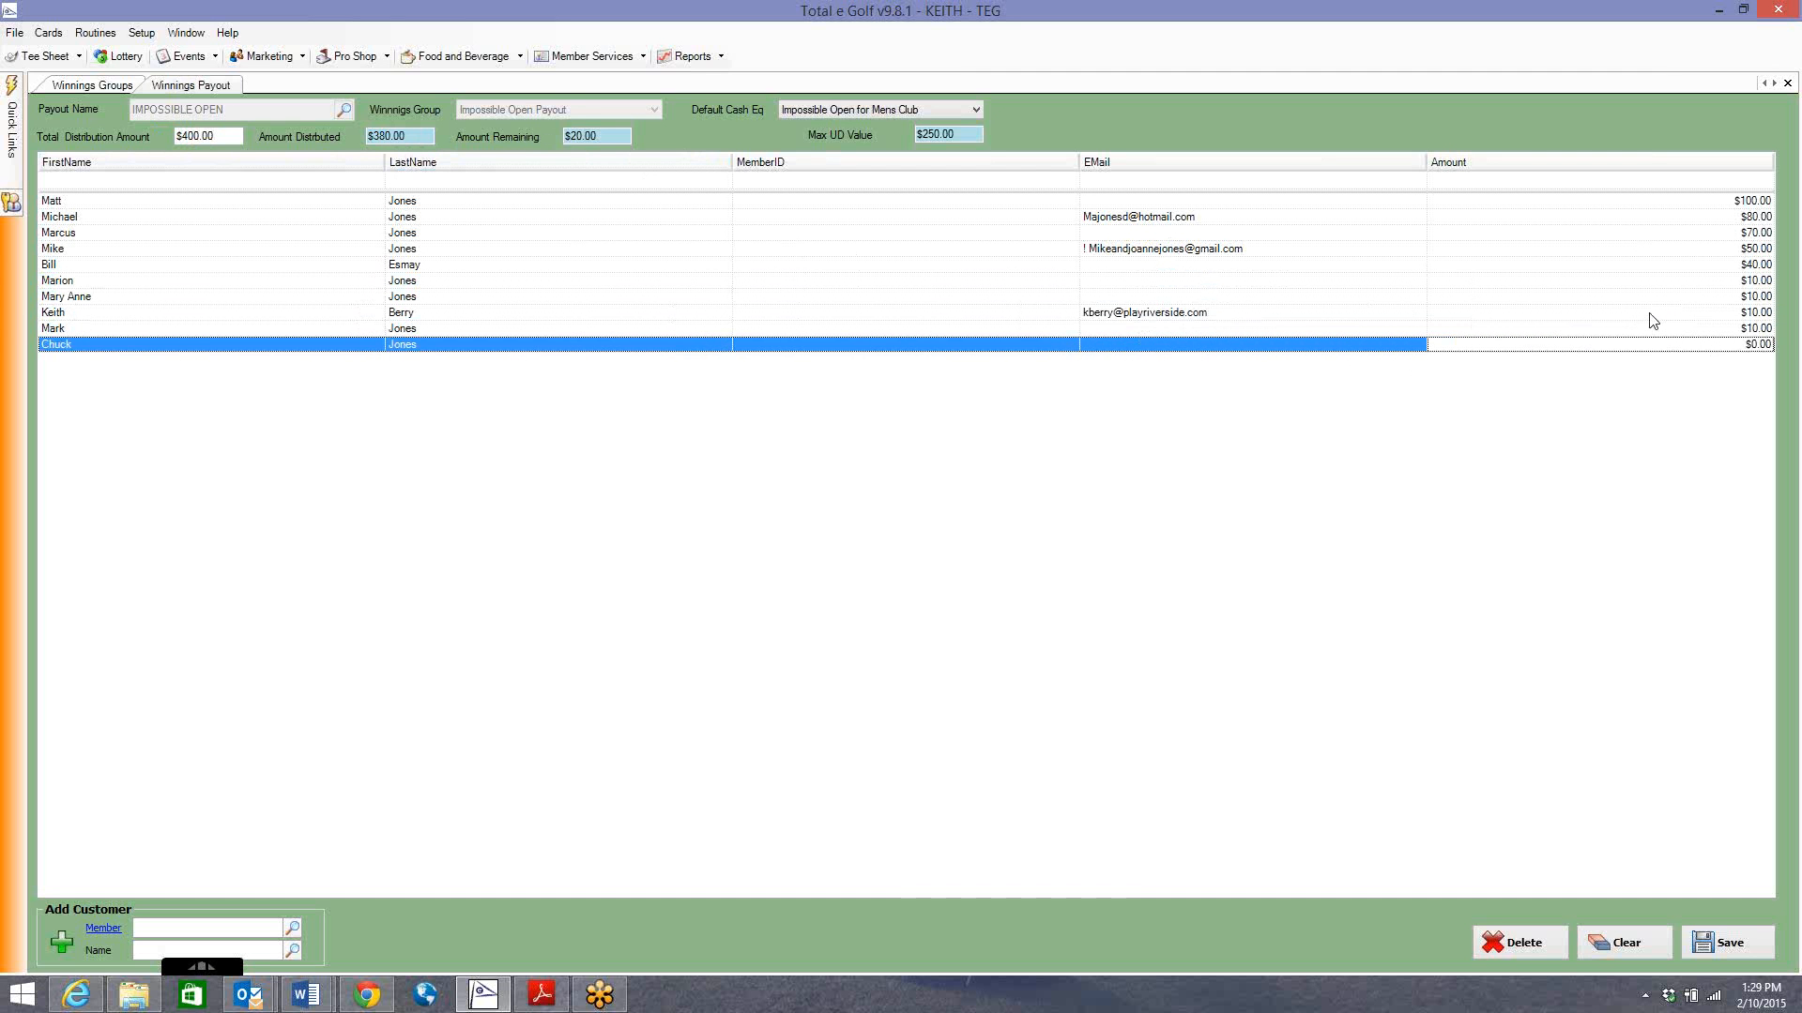
text(20)
key(Up)
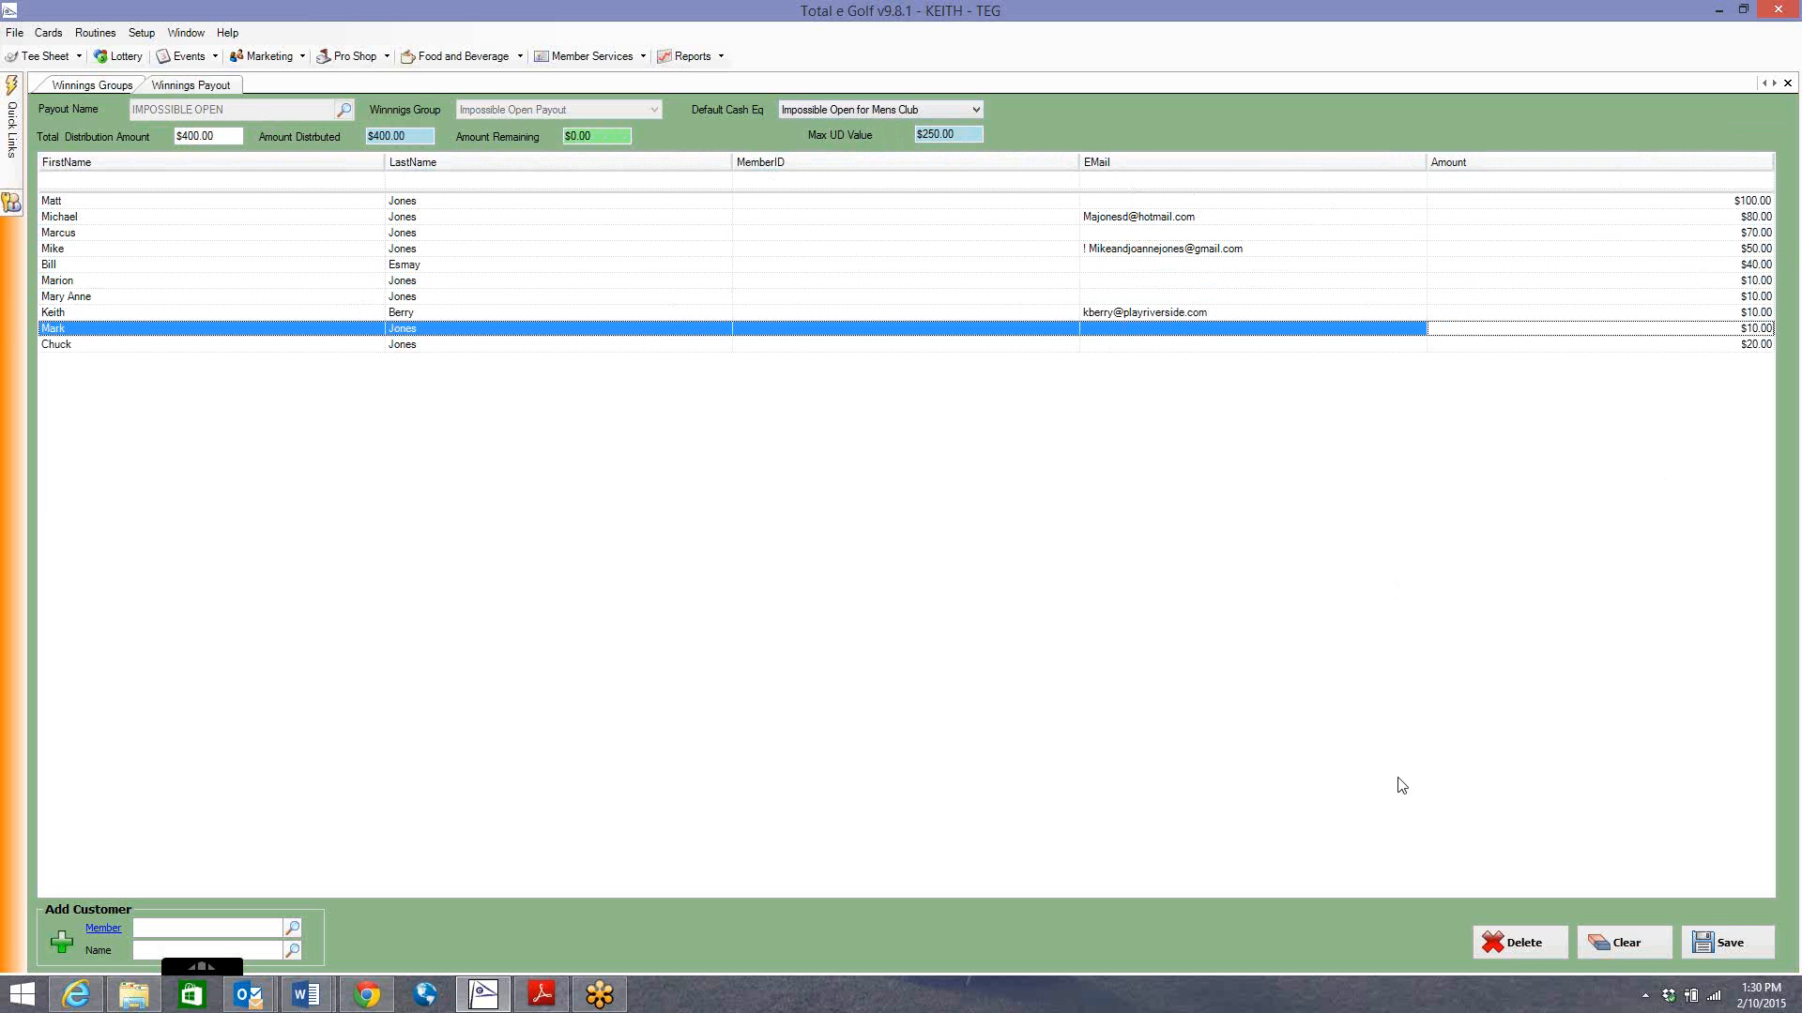
click(1736, 943)
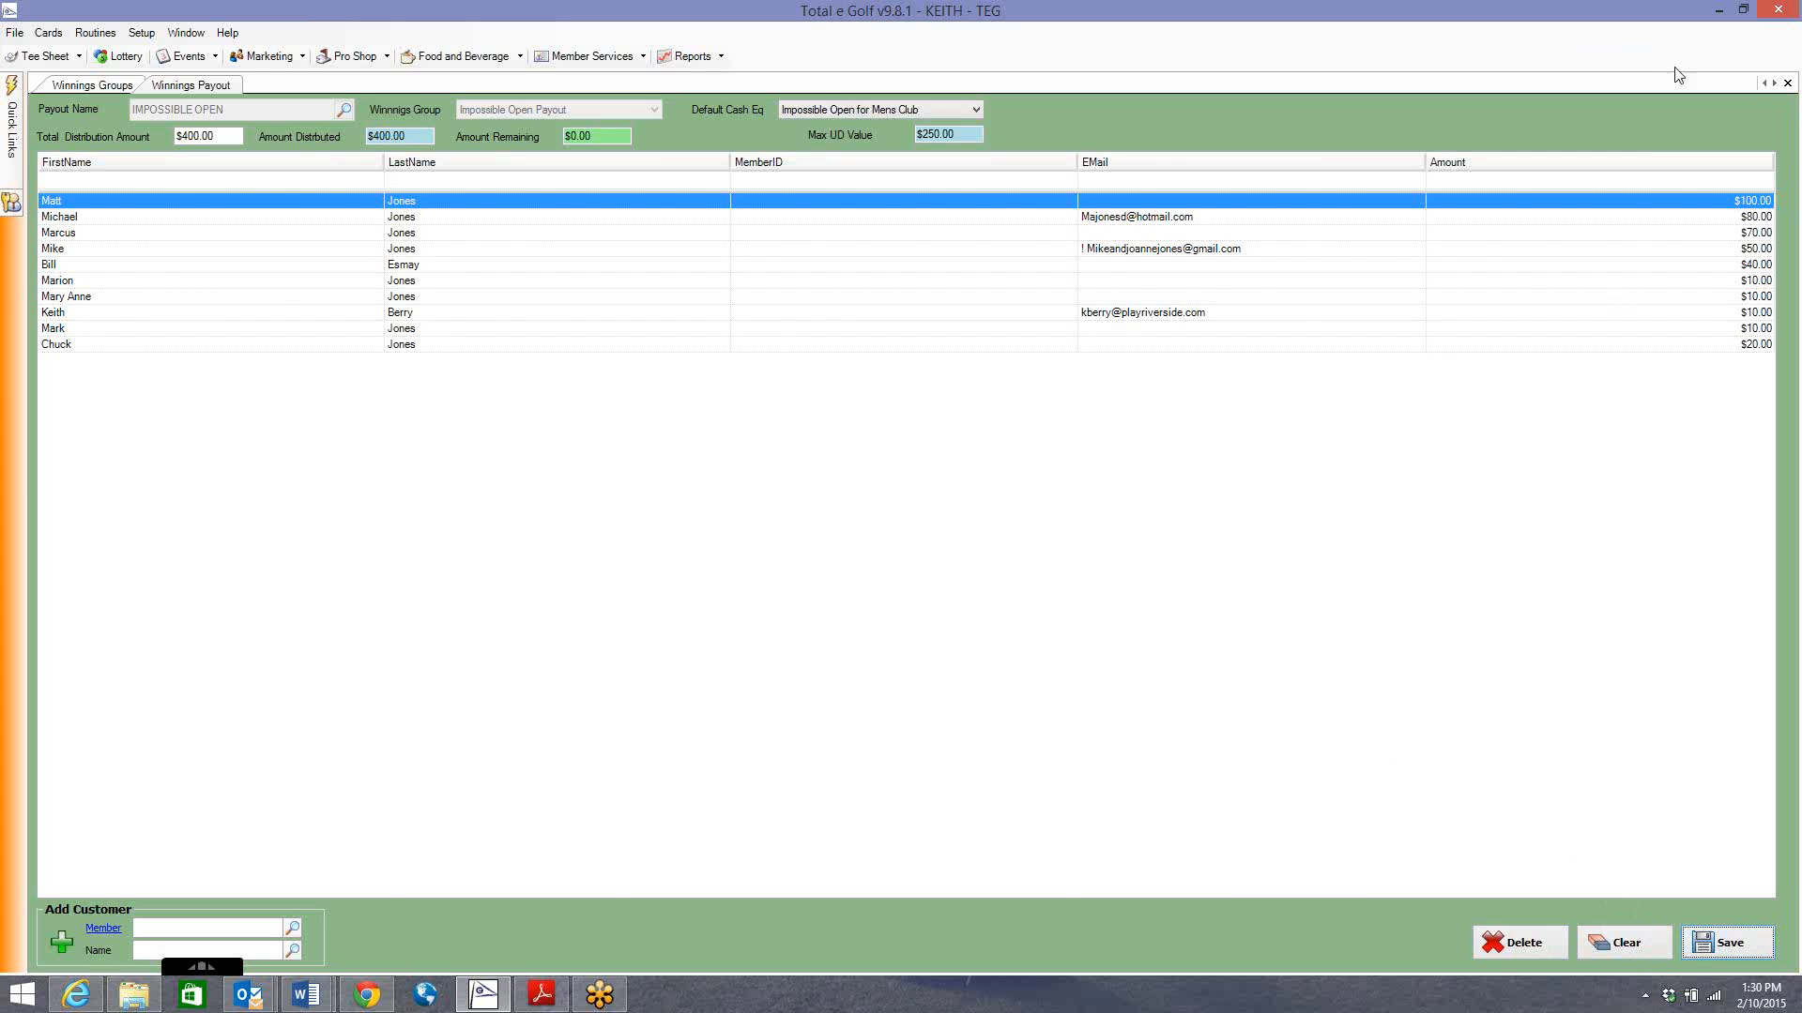
Close the payout form and reopen the Winning Payouts form from the Events menu.
click(1787, 83)
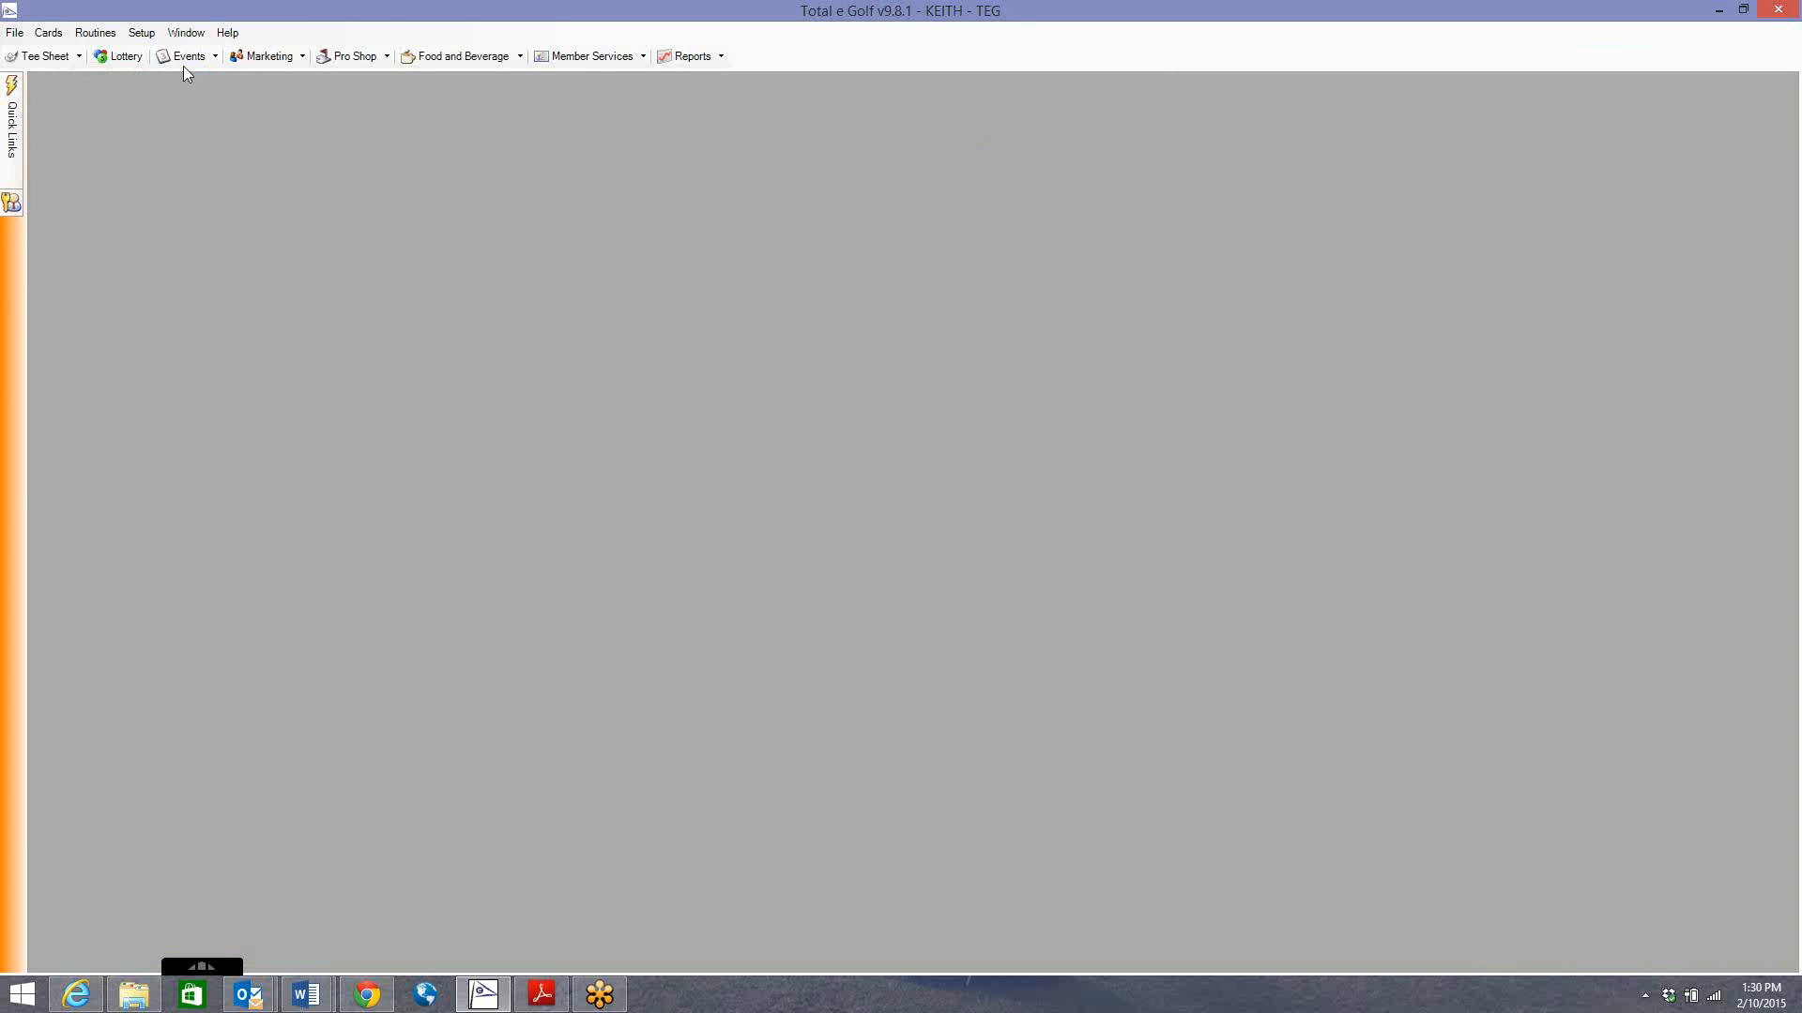
click(140, 32)
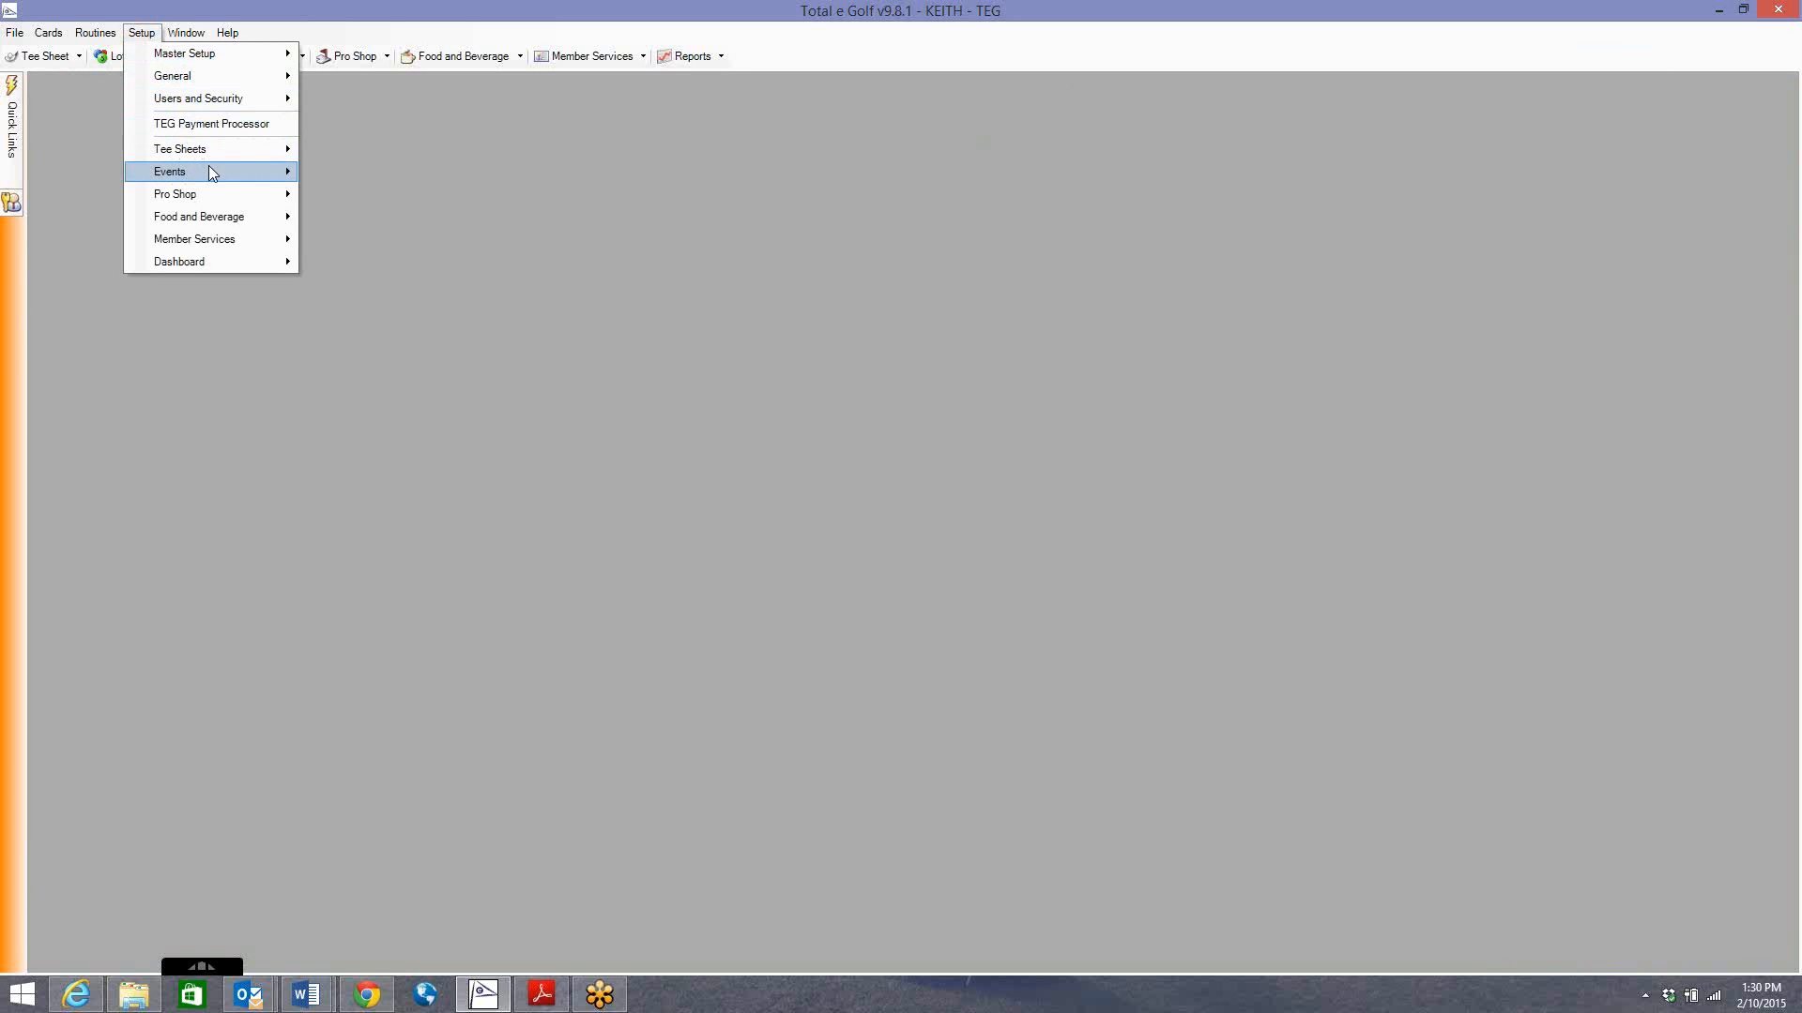
mouse_move(208, 166)
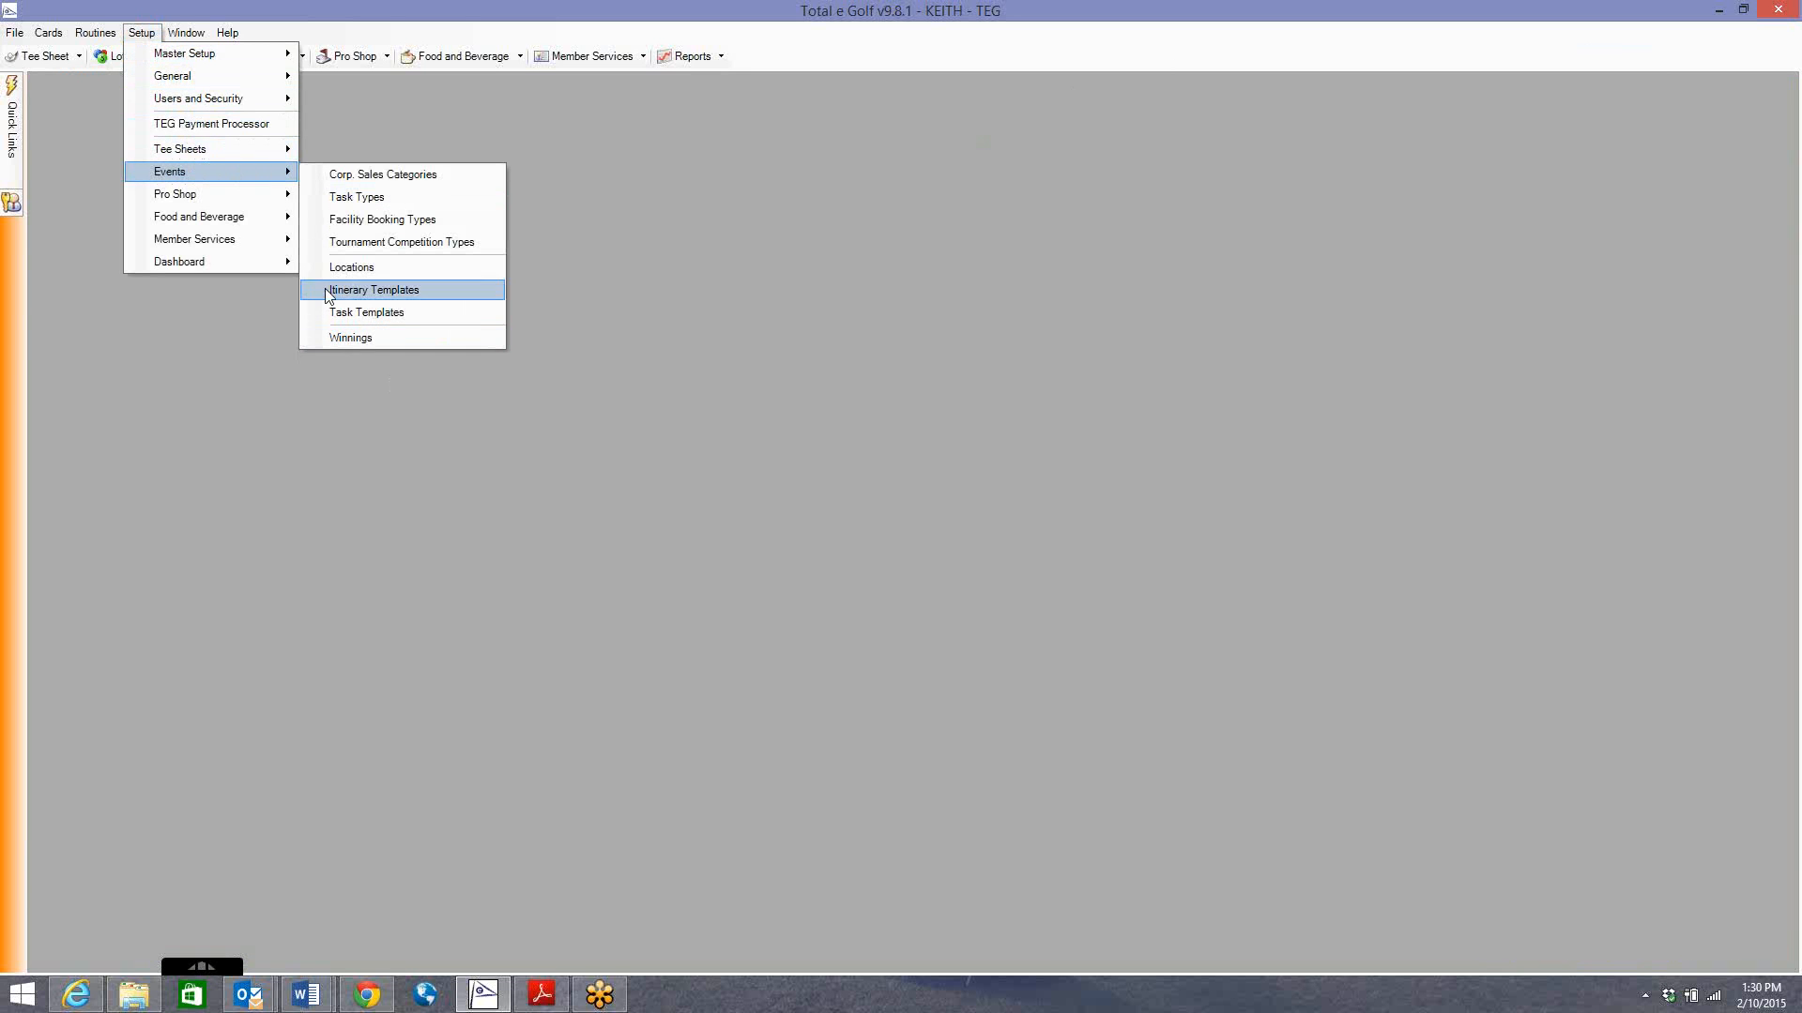
click(197, 357)
click(183, 59)
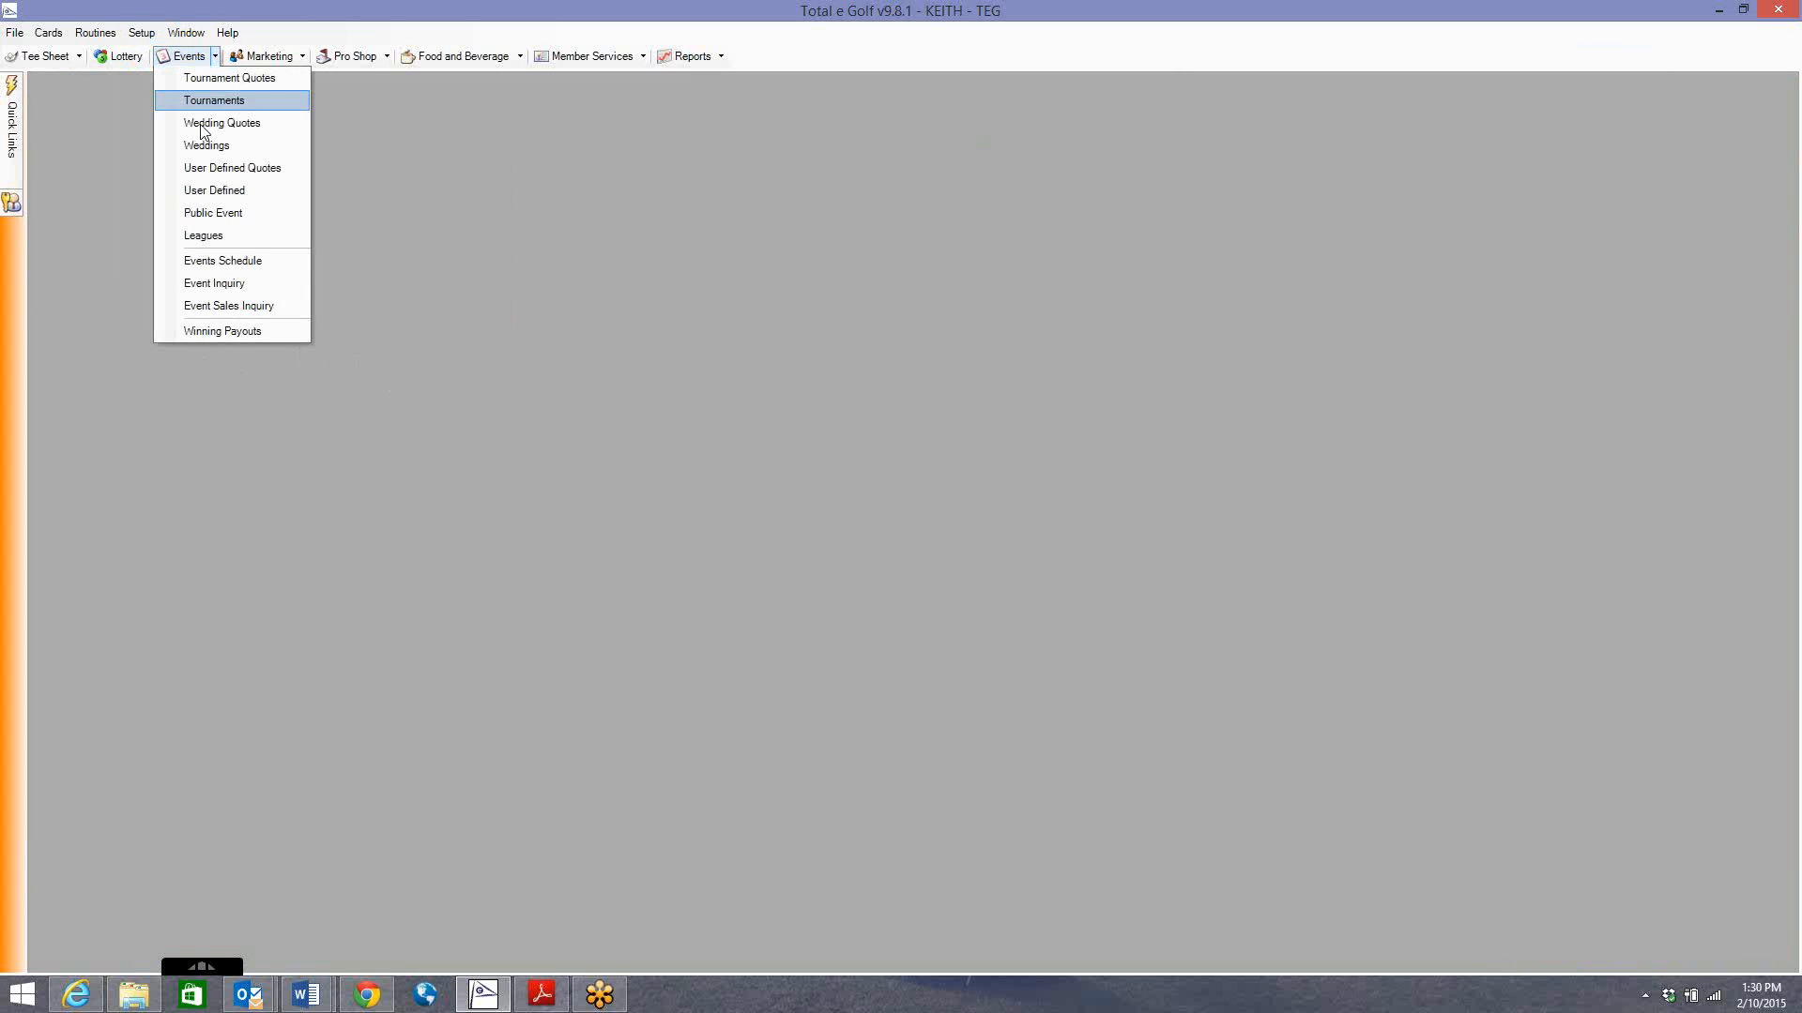
click(248, 332)
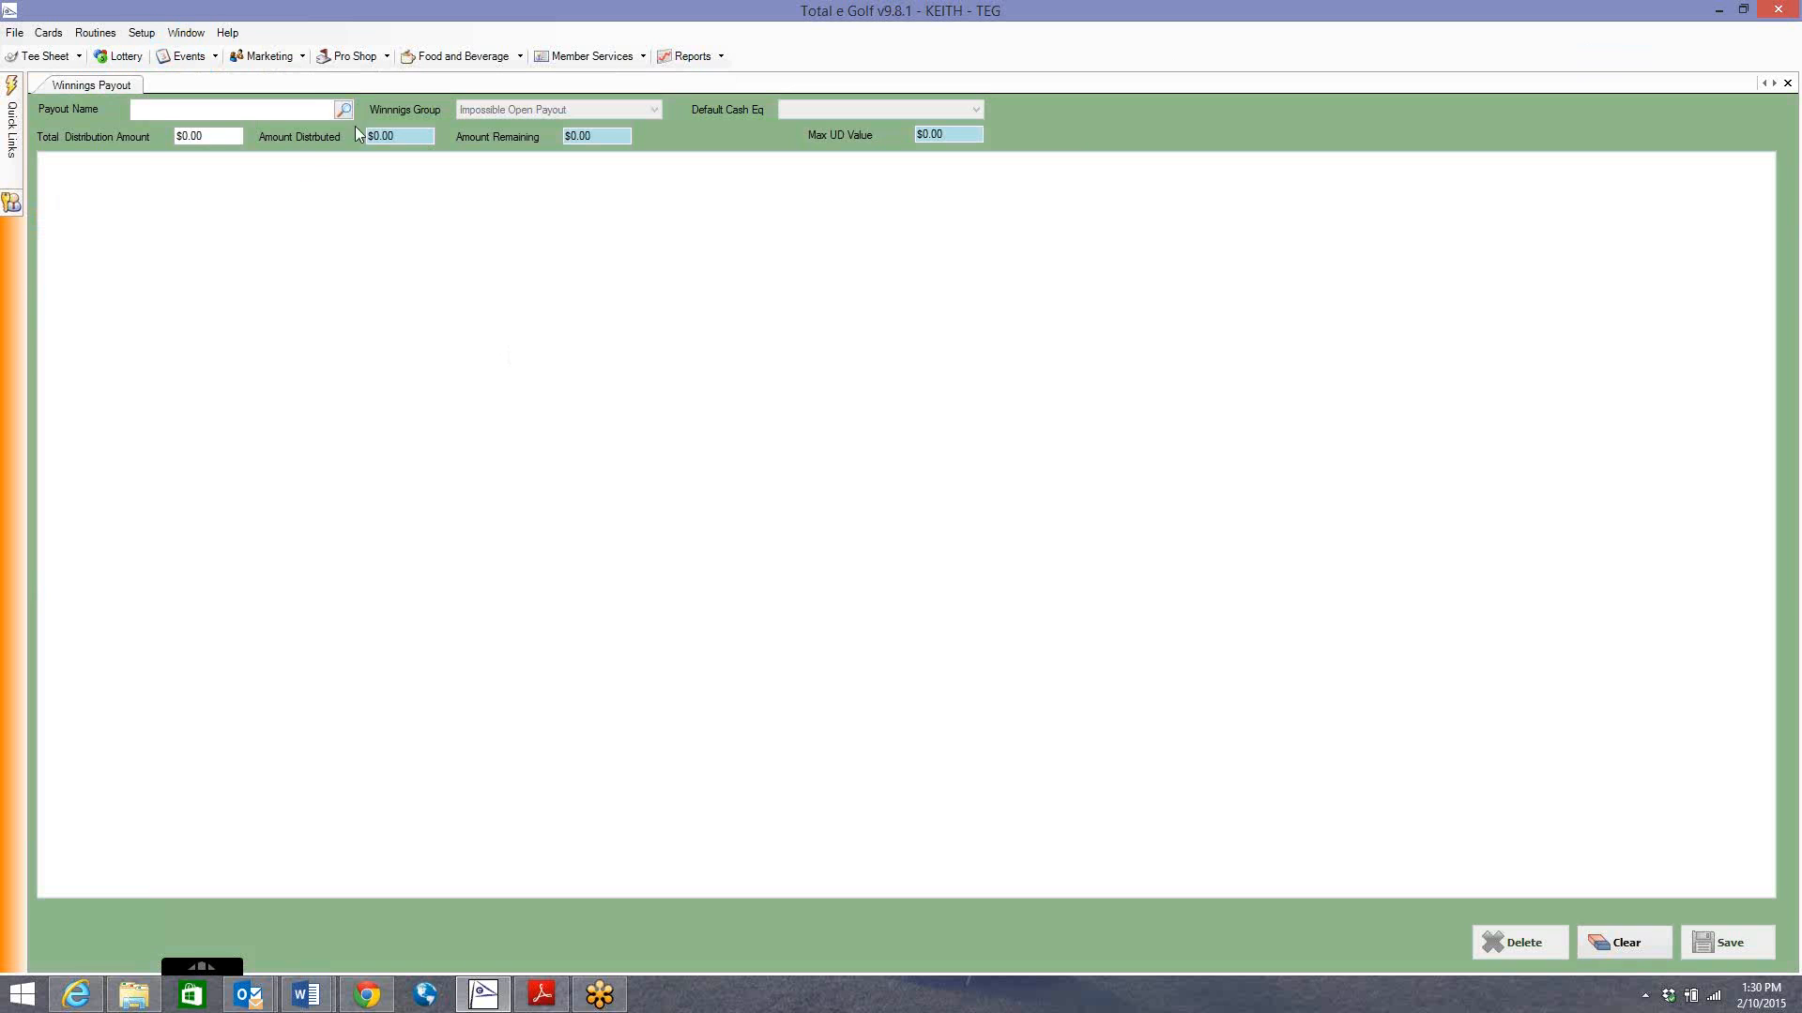
Load the saved IMPOSSIBLE OPEN payout by name, save it again, and close the form.
click(342, 111)
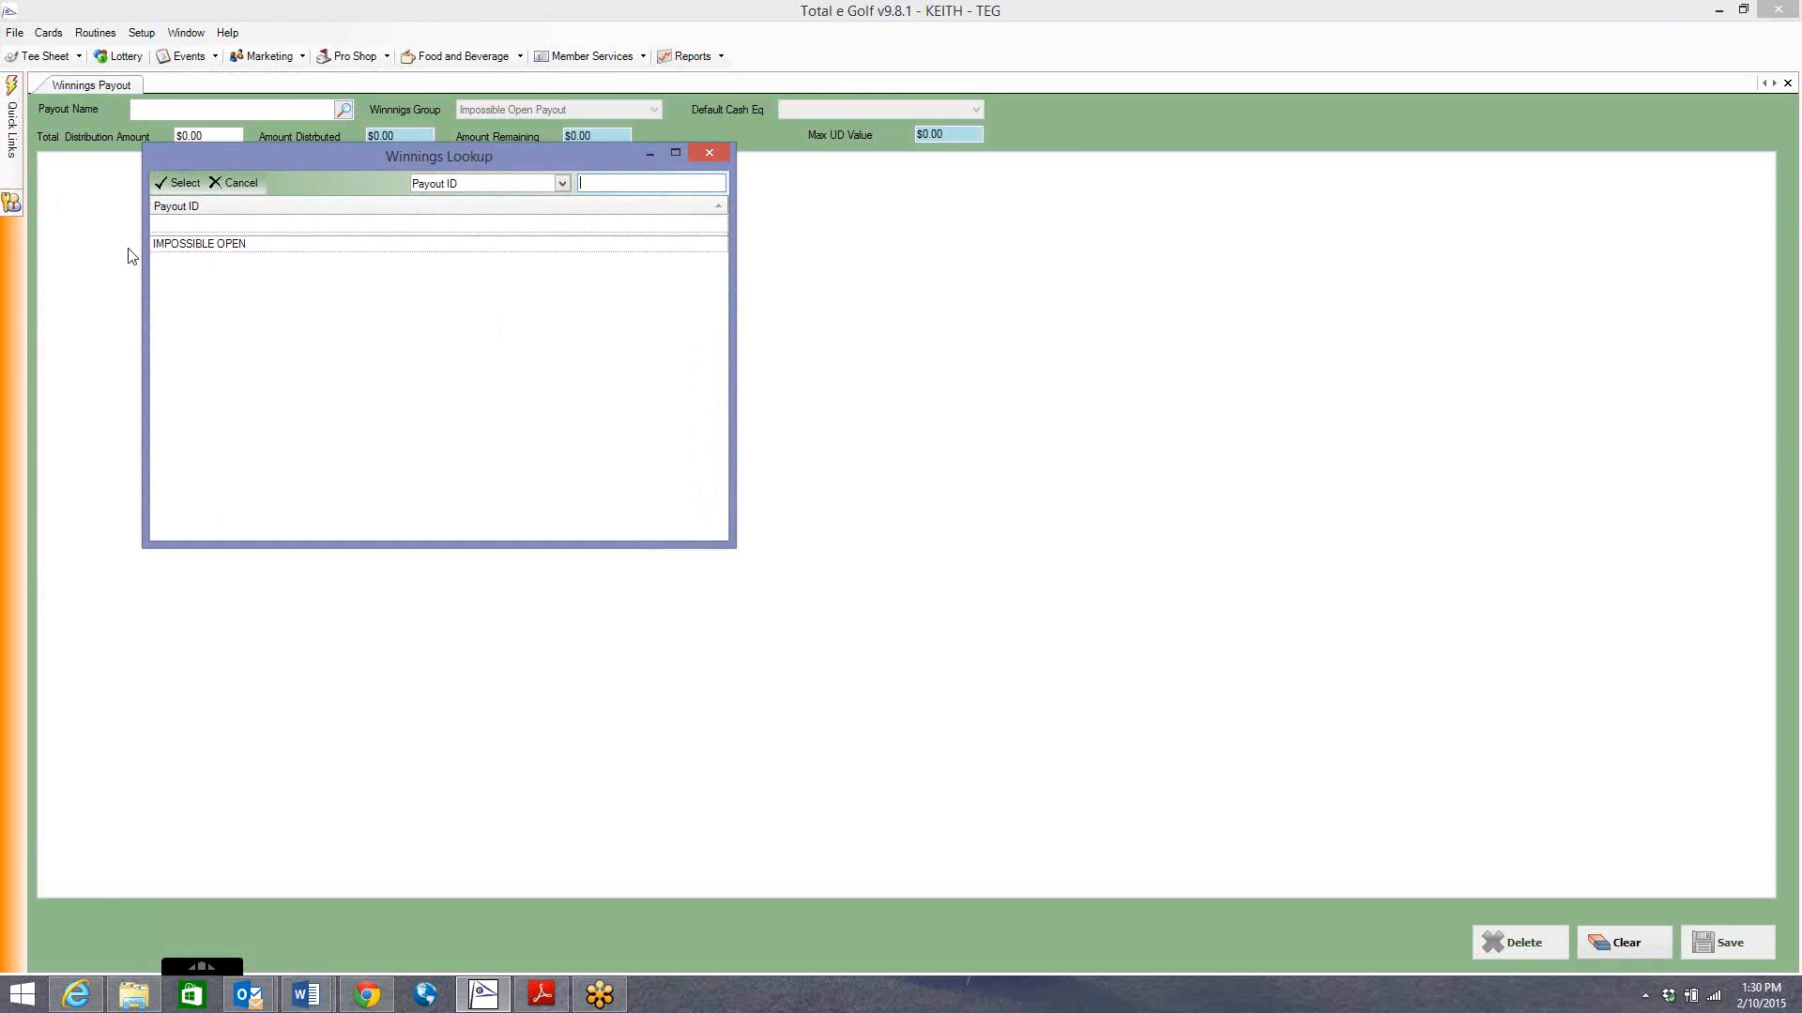
double_click(208, 245)
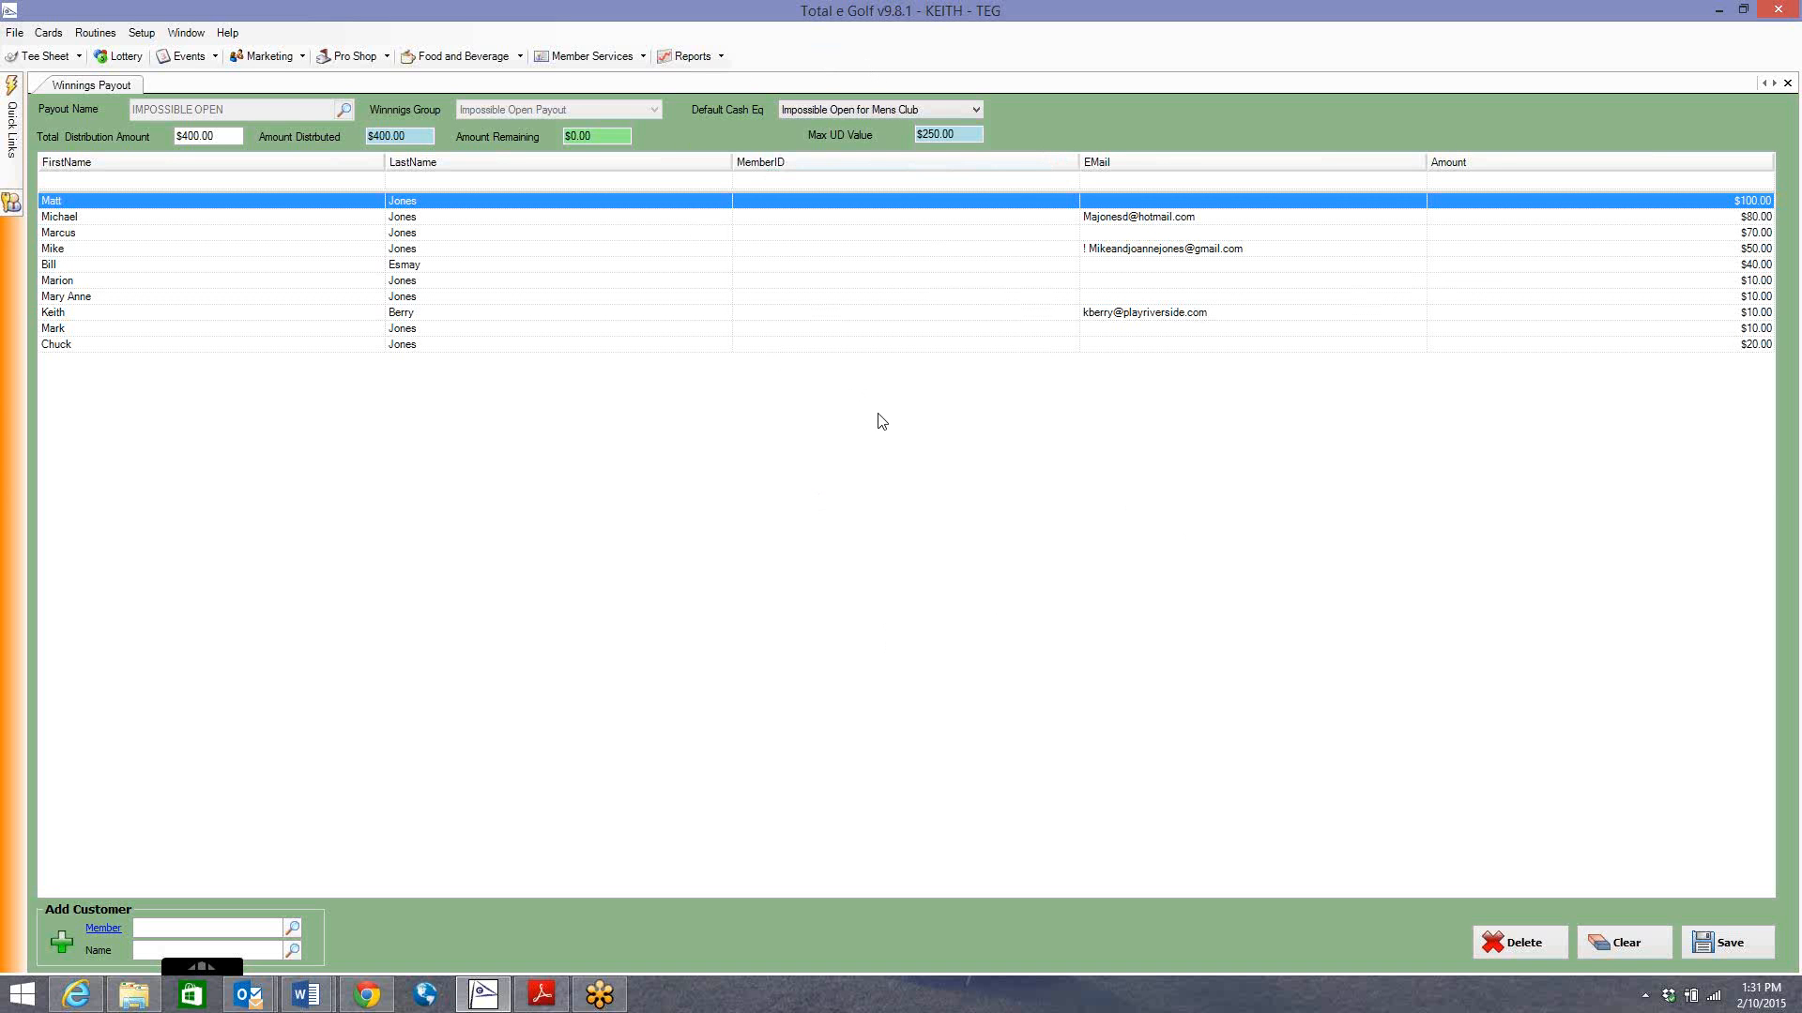
click(1721, 946)
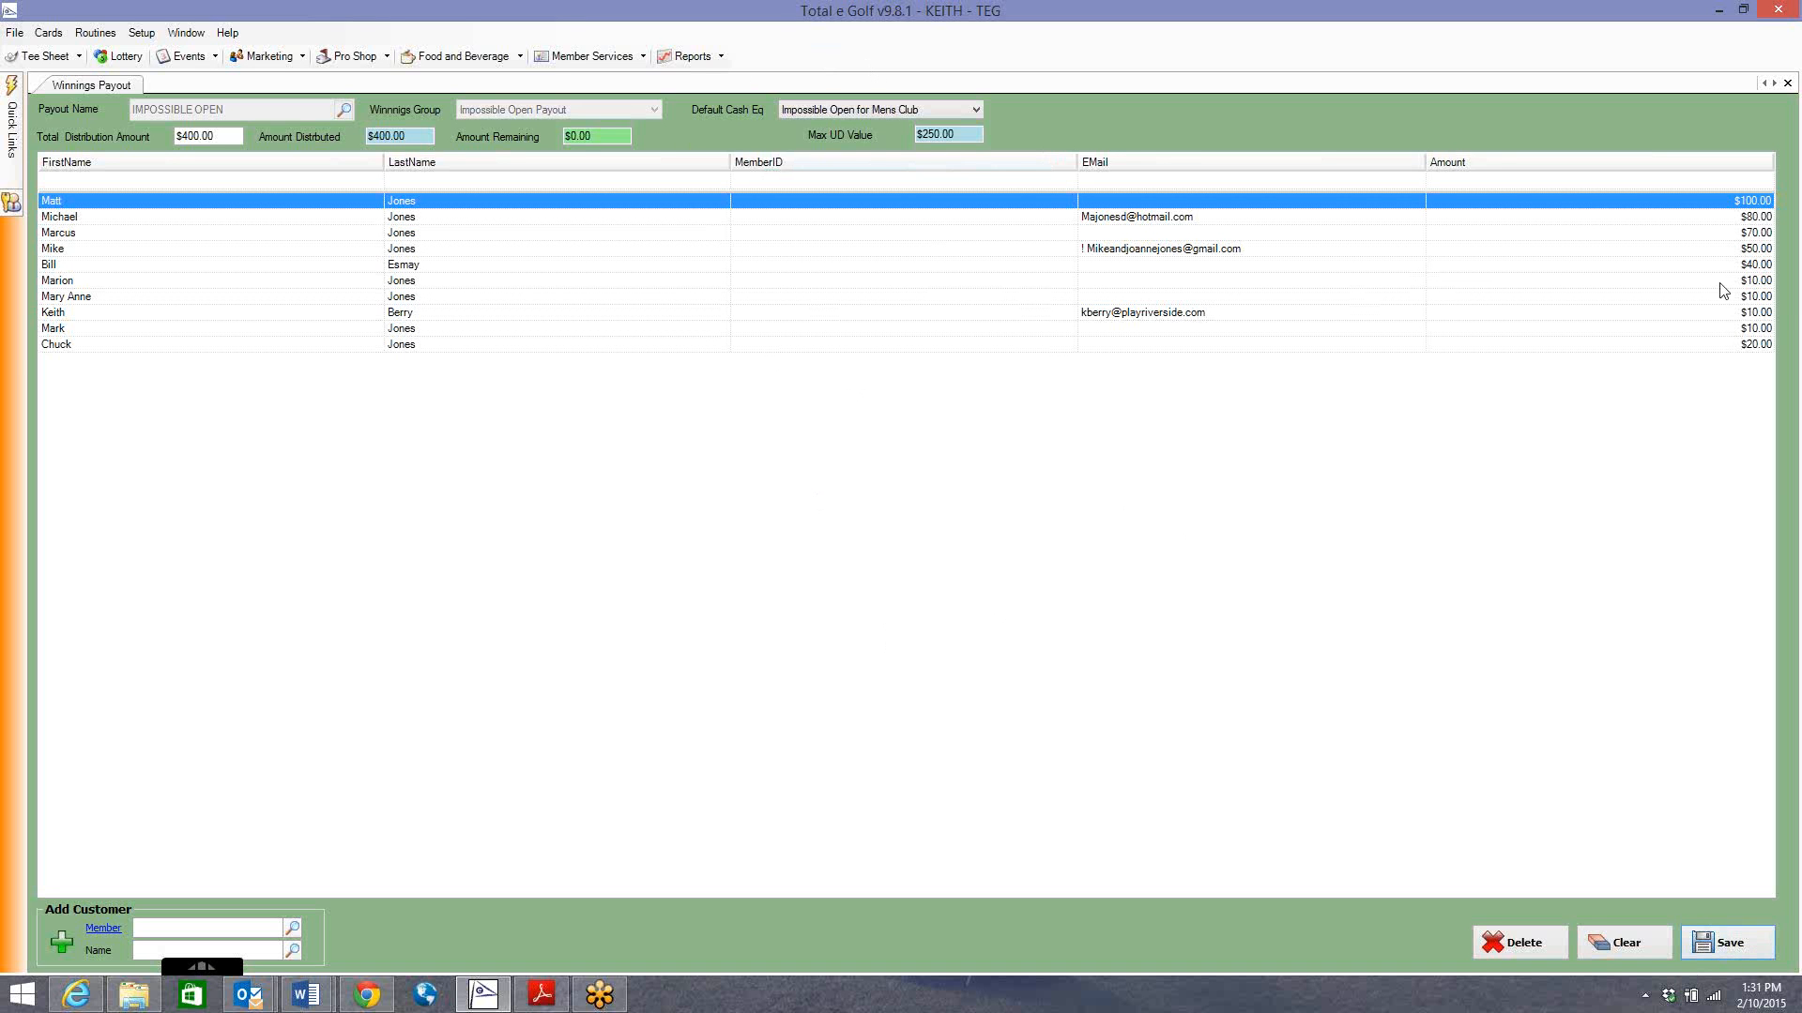
click(1787, 83)
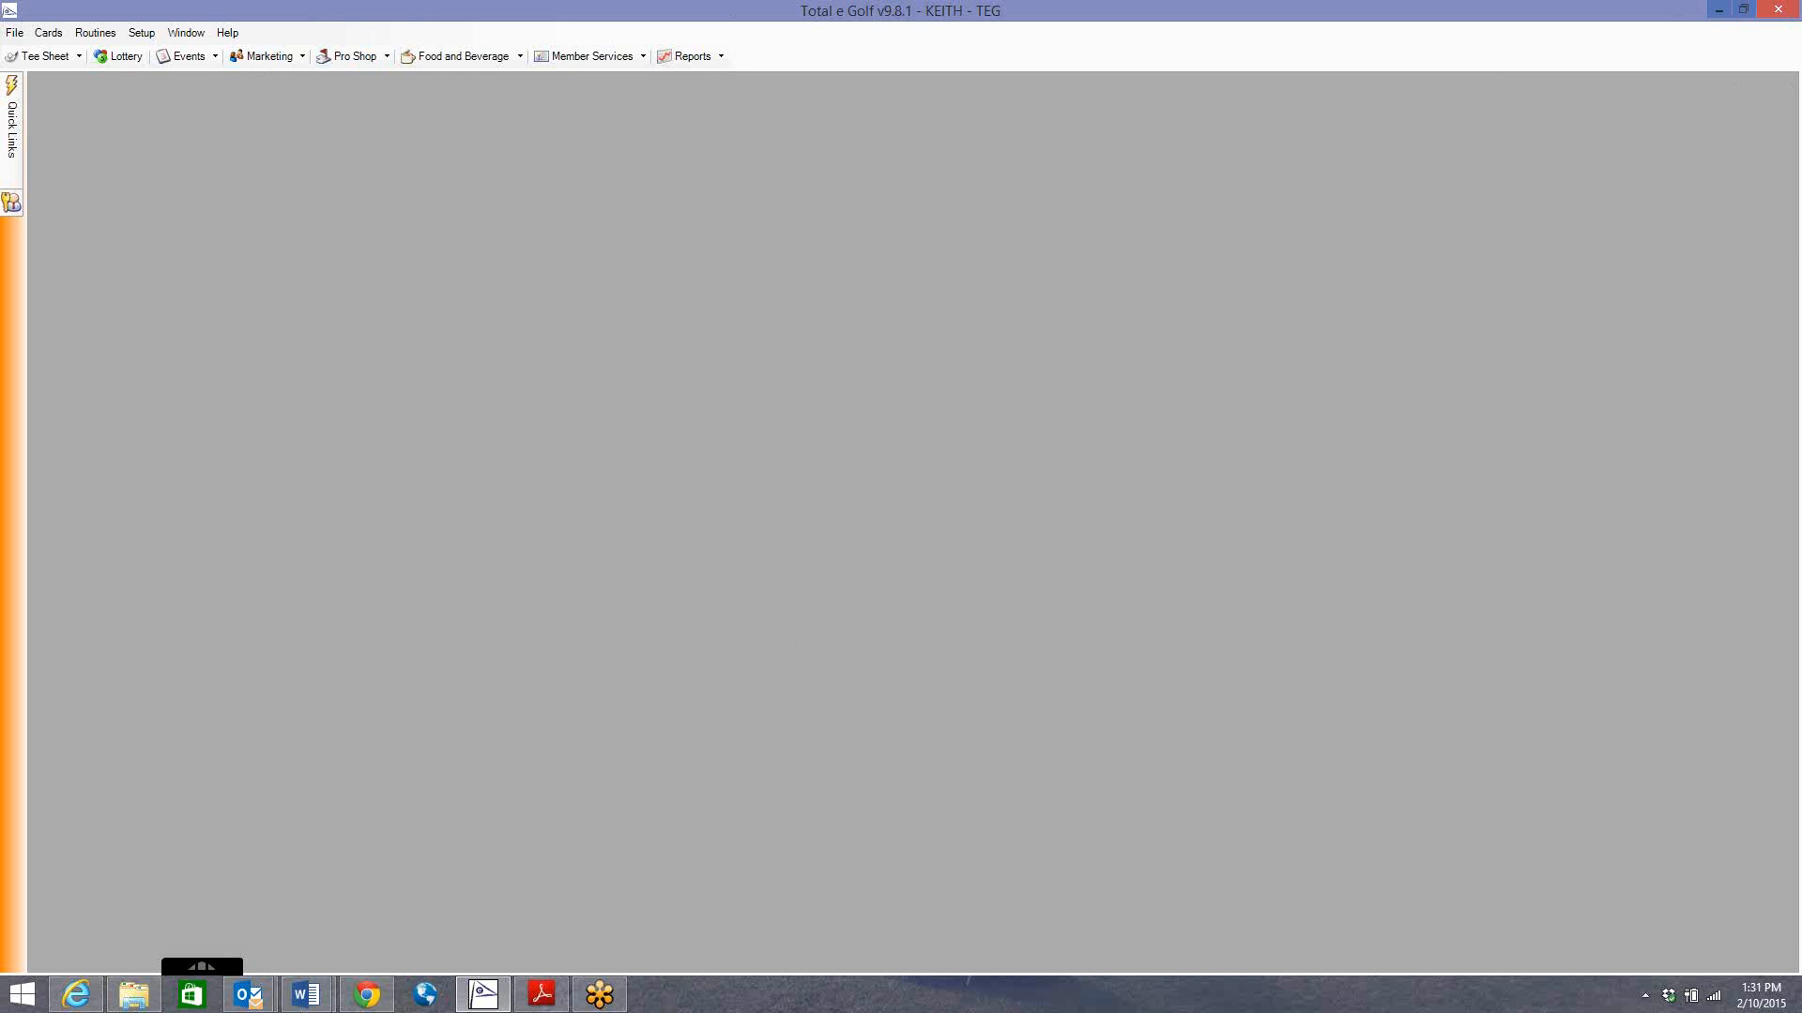
Minimize Total e Golf to bring back Word's Document2 and deselect the Winnings Group line.
click(1719, 9)
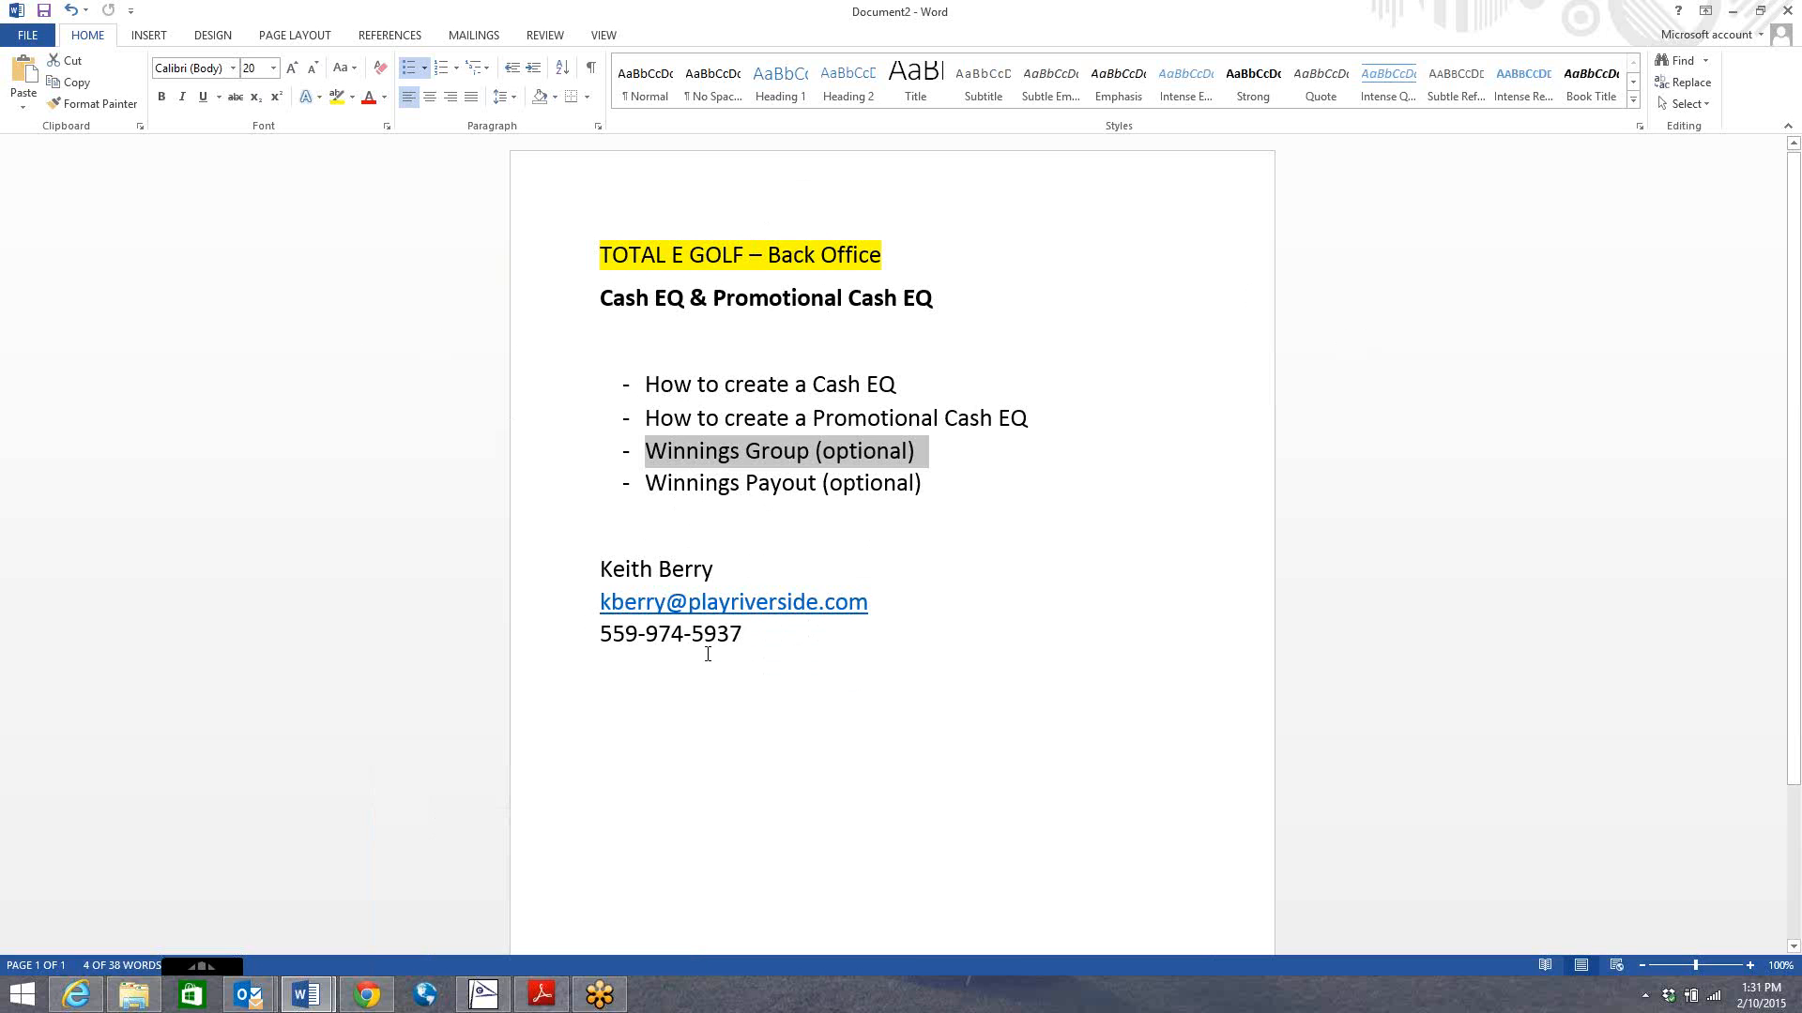
click(1174, 563)
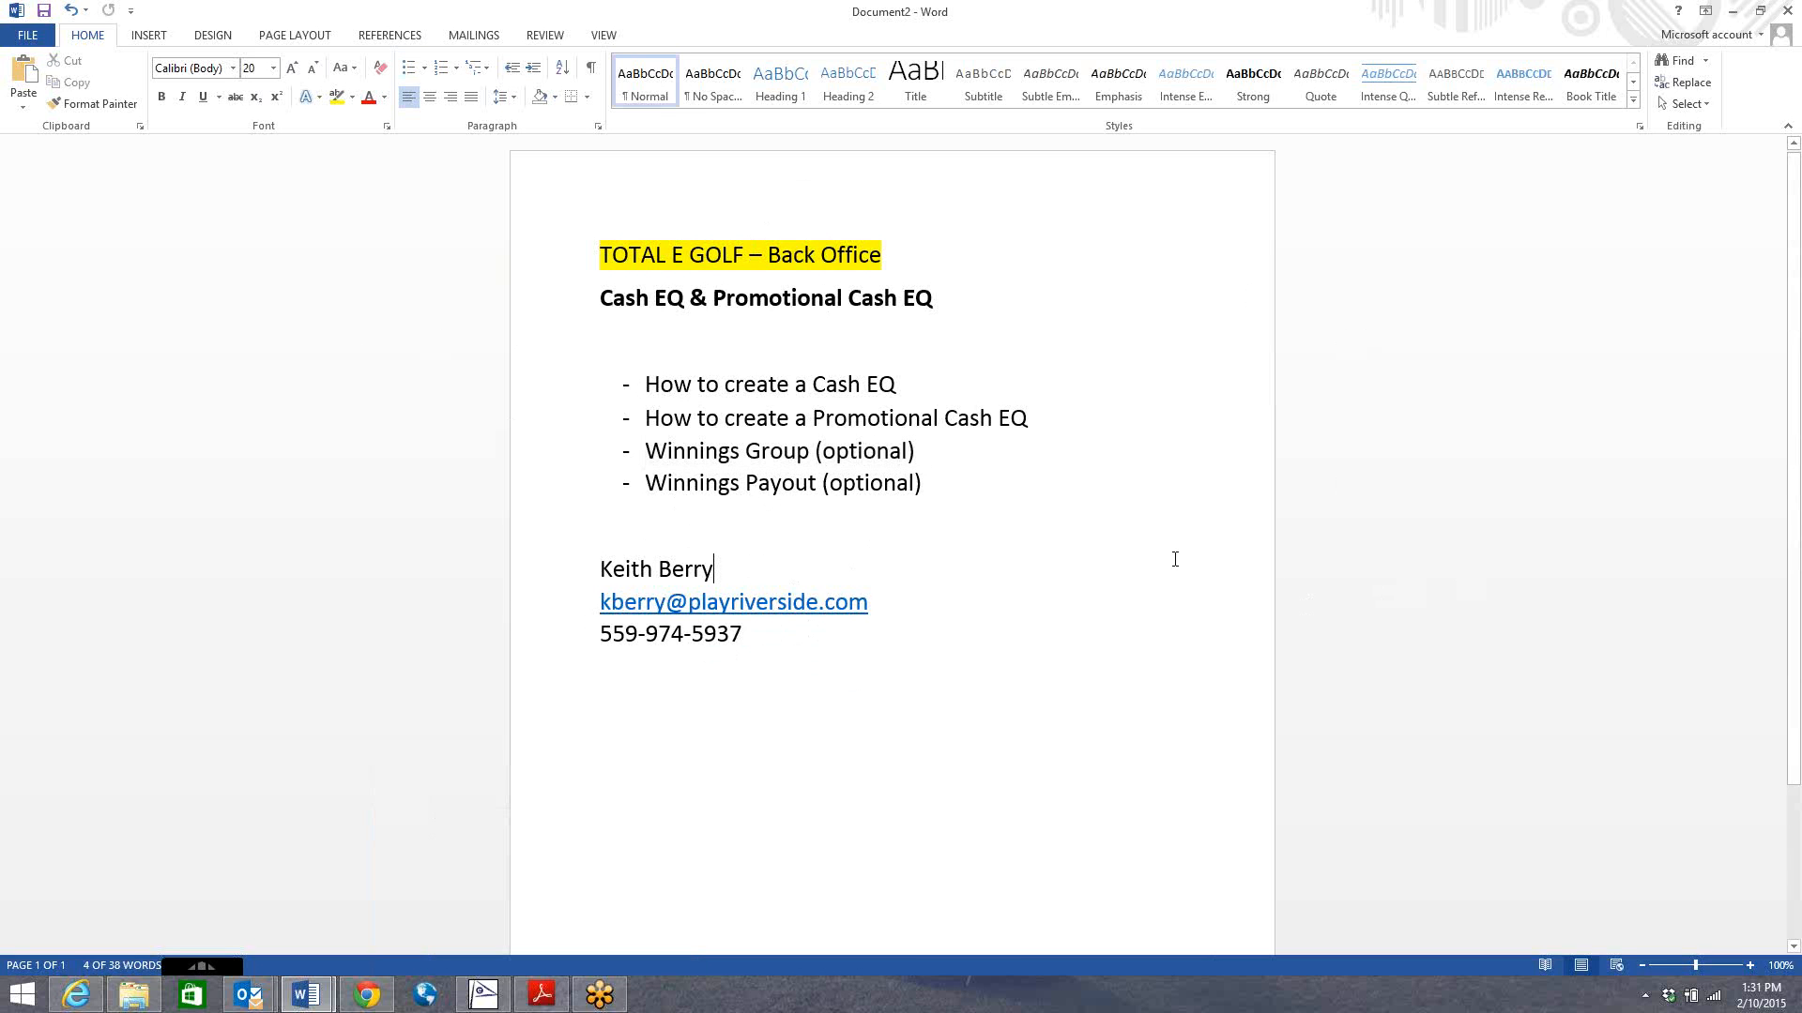